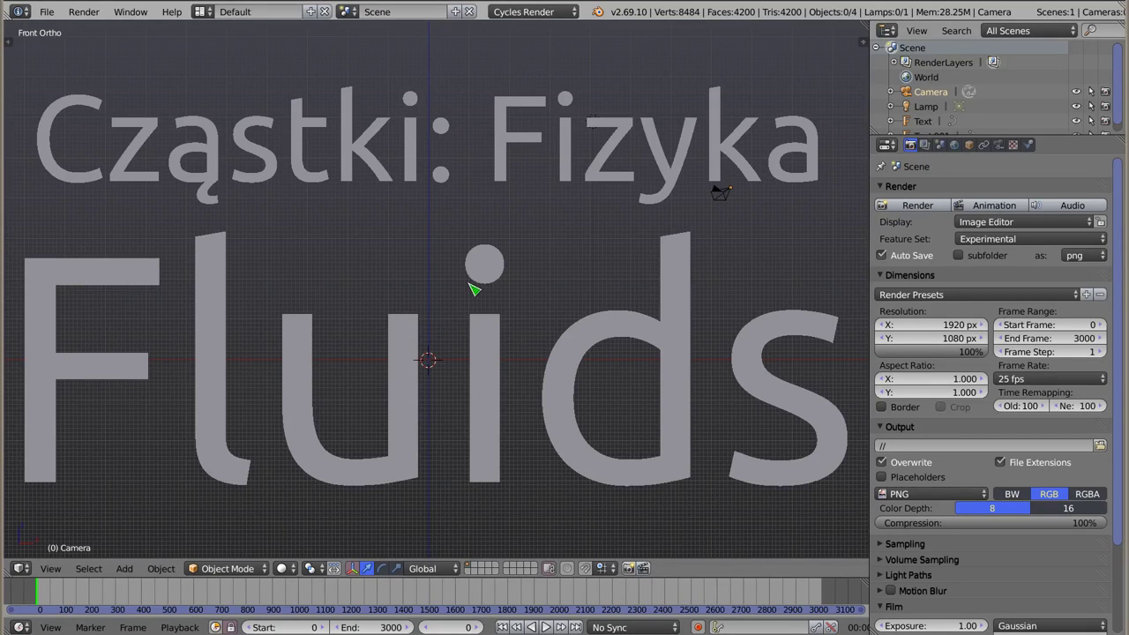
Delete the "Fluids" and "Cząstki: Fizyka" text objects from the scene.
right_click(489, 266)
key("Delete")
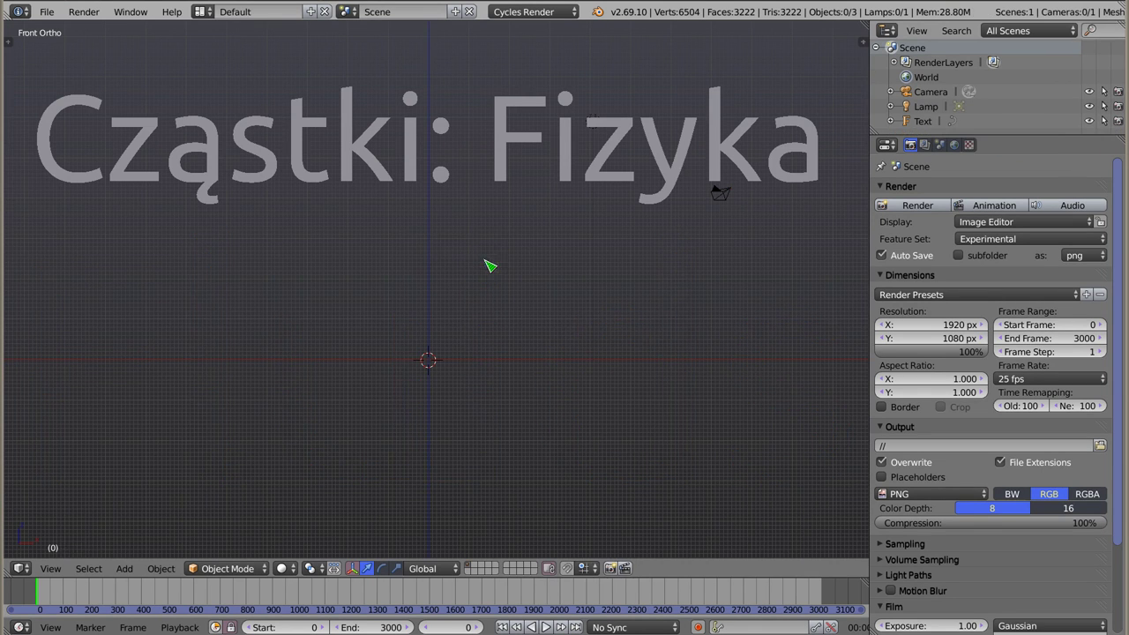
right_click(509, 149)
key("Delete")
Add a mesh plane at the origin and scale it up about 8.9 times as the ground.
key("shift+a")
mouse_move(452, 225)
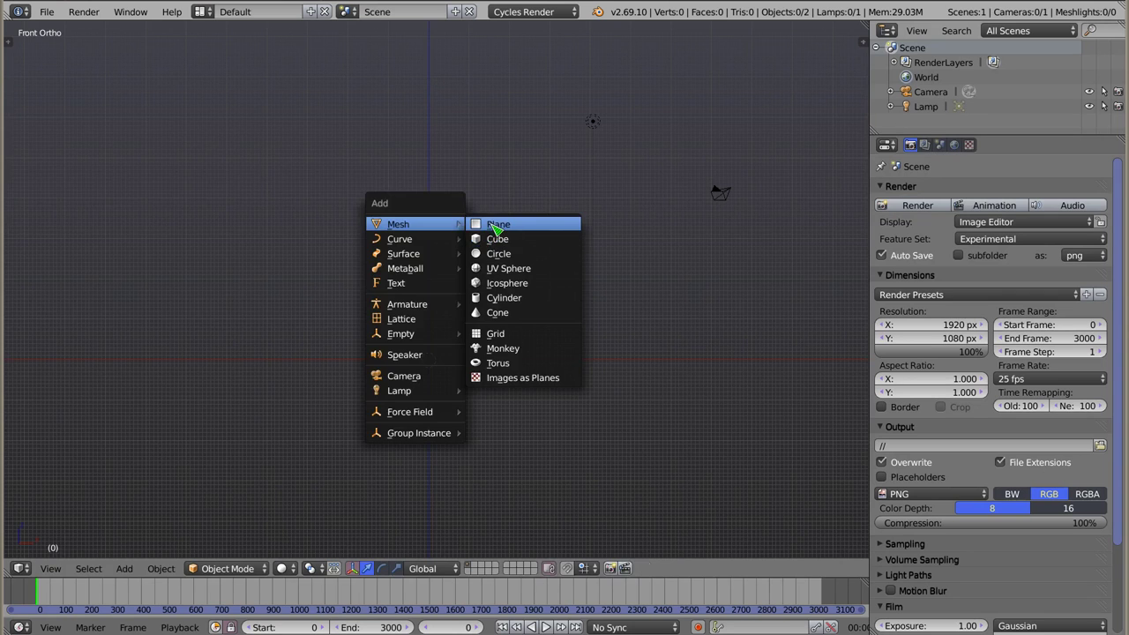
left_click(492, 224)
key("s")
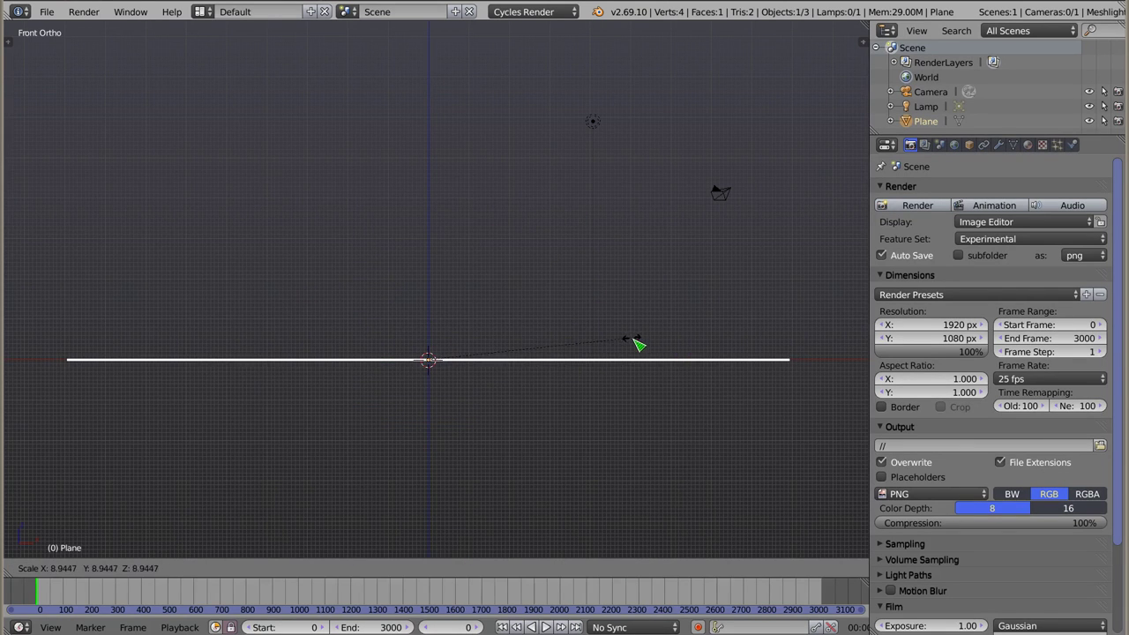
left_click(633, 343)
Add a second plane, raise it 4 units above the ground and rotate it 115° in the front view.
key("shift+a")
left_click(489, 205)
key("g")
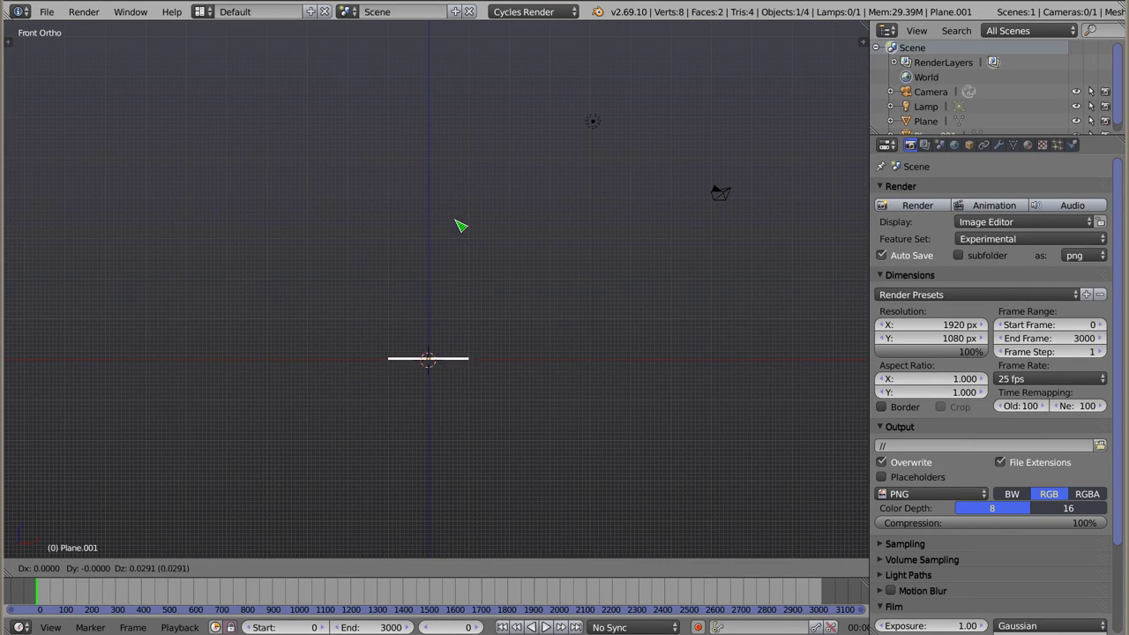
left_click(451, 167)
key("r")
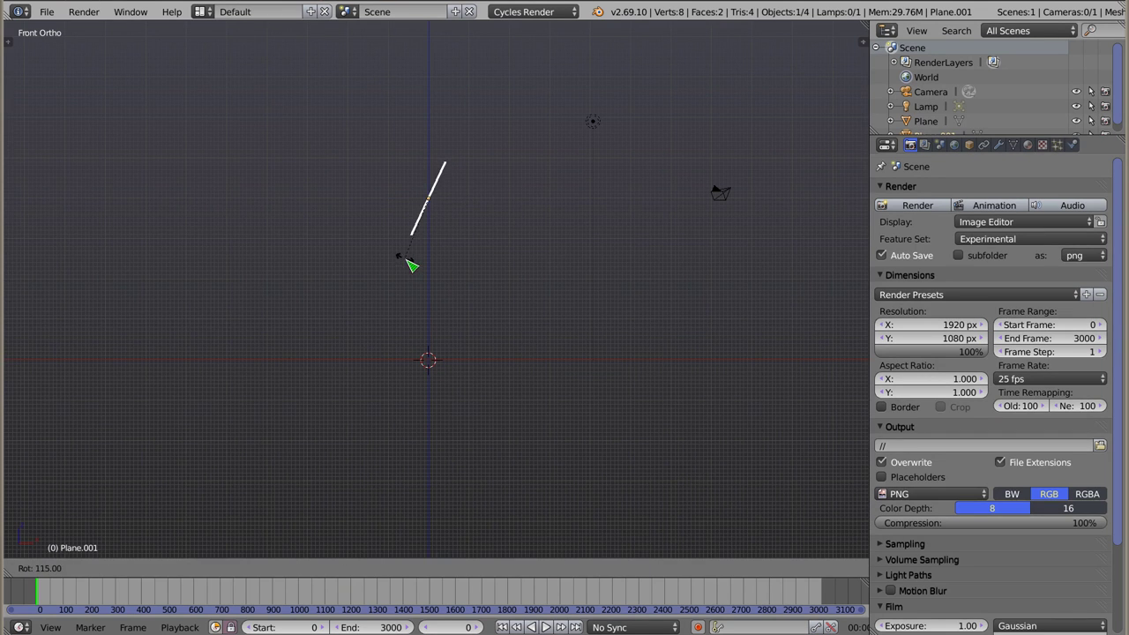
left_click(413, 265)
Add a particle system to the tilted plane and set the particle lifetime to 1111.
left_click(1058, 146)
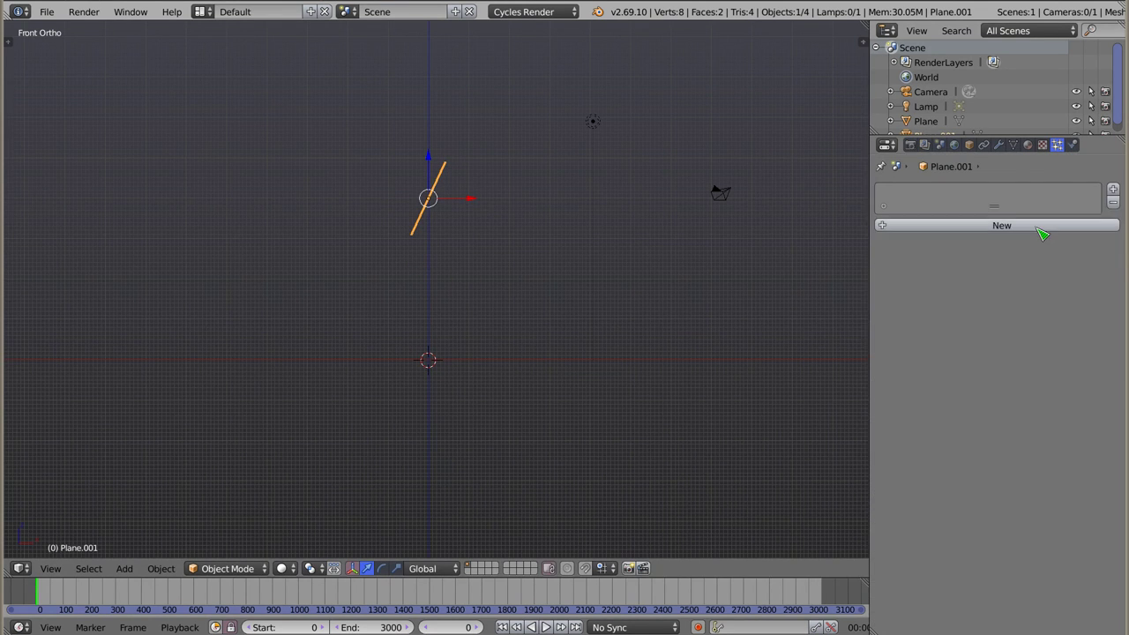
left_click(1090, 229)
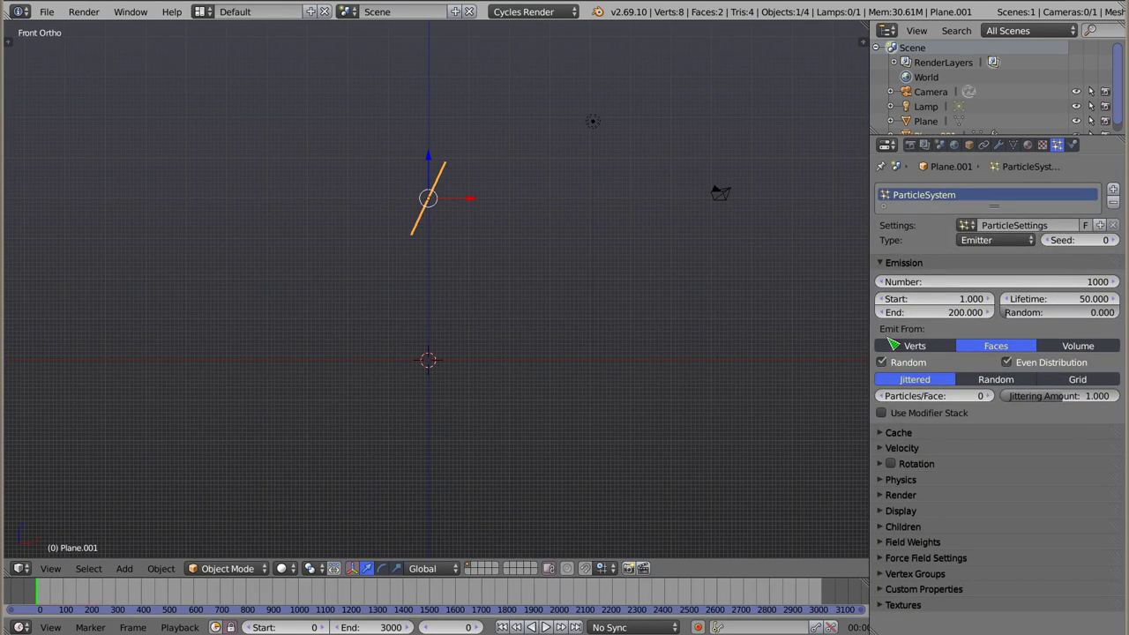
left_click(1021, 301)
type("1111")
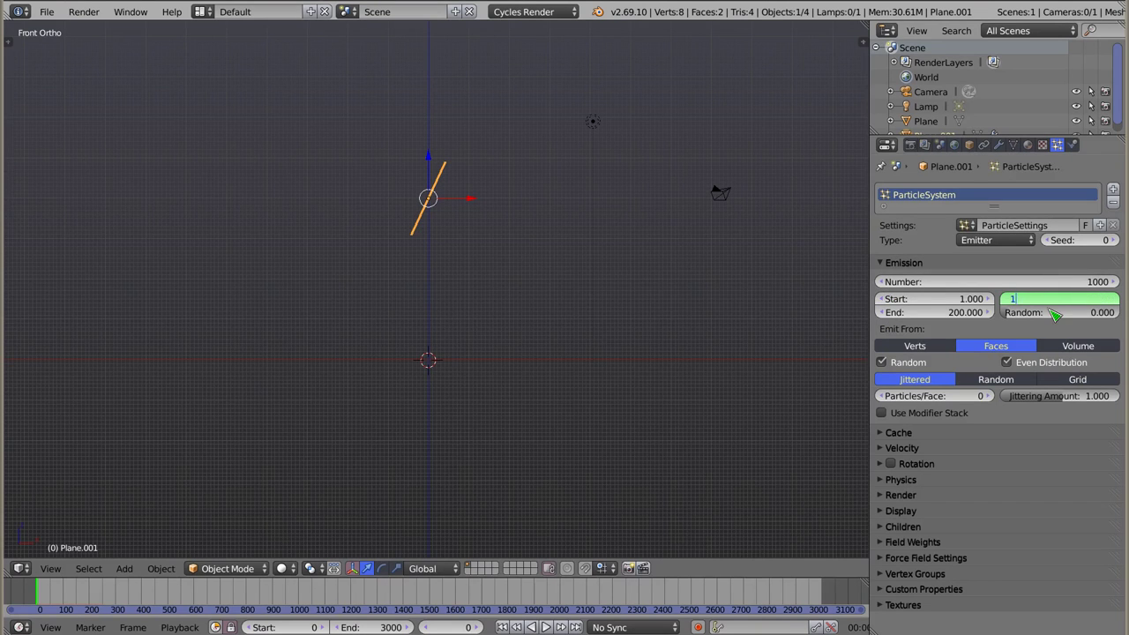
key("Return")
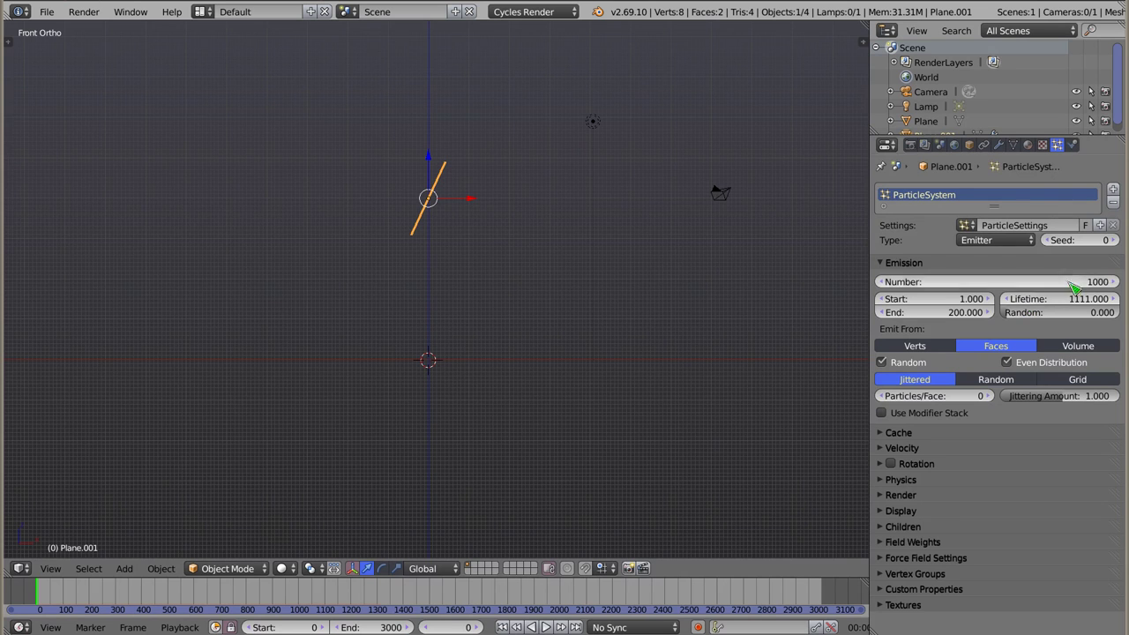
Set the particle system's cache step to 1 and its physics type to Fluid.
left_click(902, 434)
left_click(934, 504)
type("1")
key("Return")
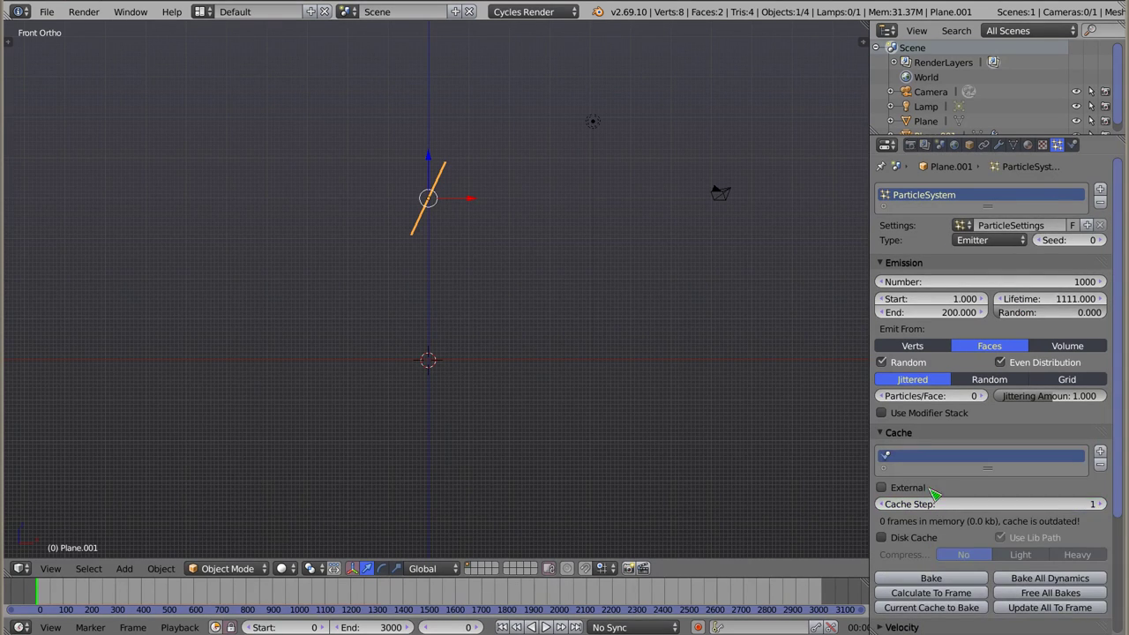
left_click(896, 433)
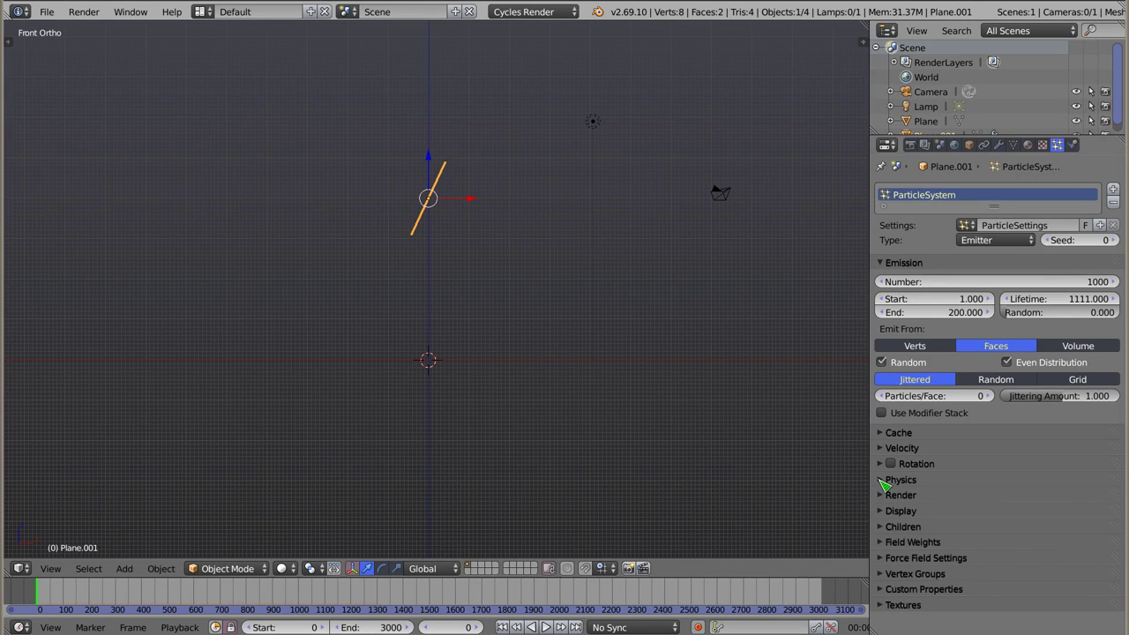
left_click(893, 480)
left_click(1081, 499)
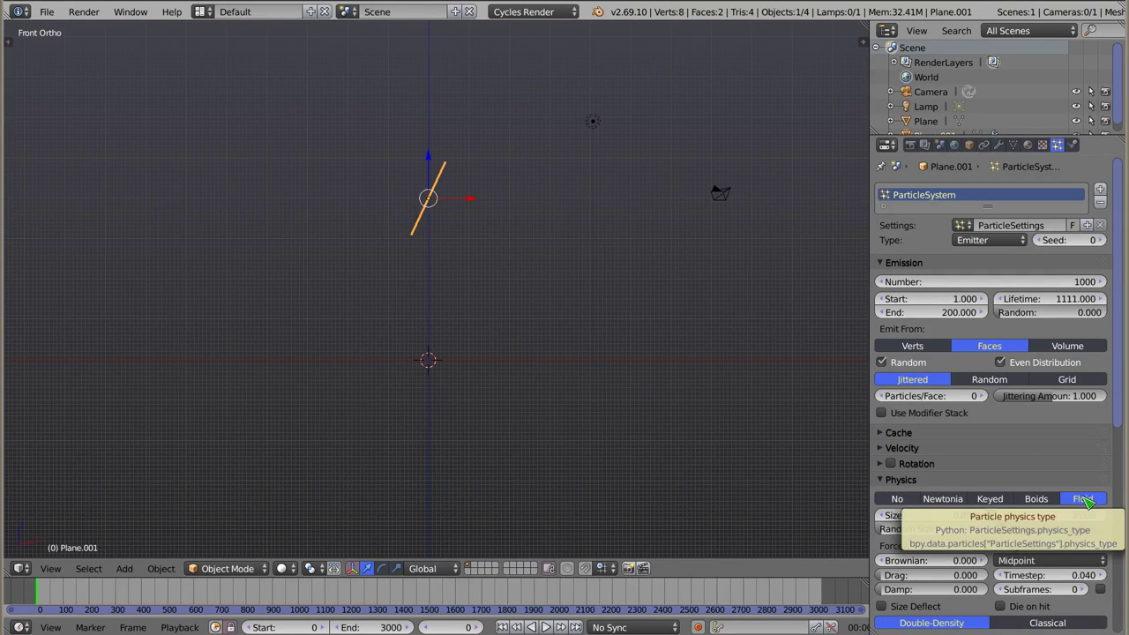
Enable Collision physics on the ground plane with a particle damping factor of 0.6 and a friction factor of 0.2.
right_click(510, 371)
middle_click_drag(375, 360, 398, 398)
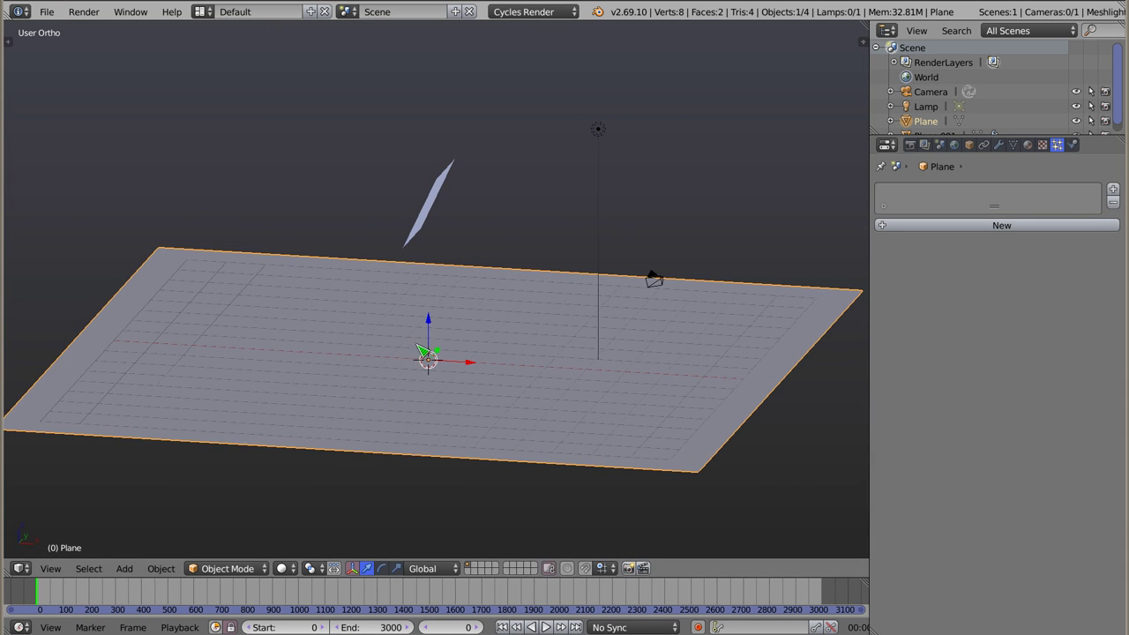
left_click(1073, 145)
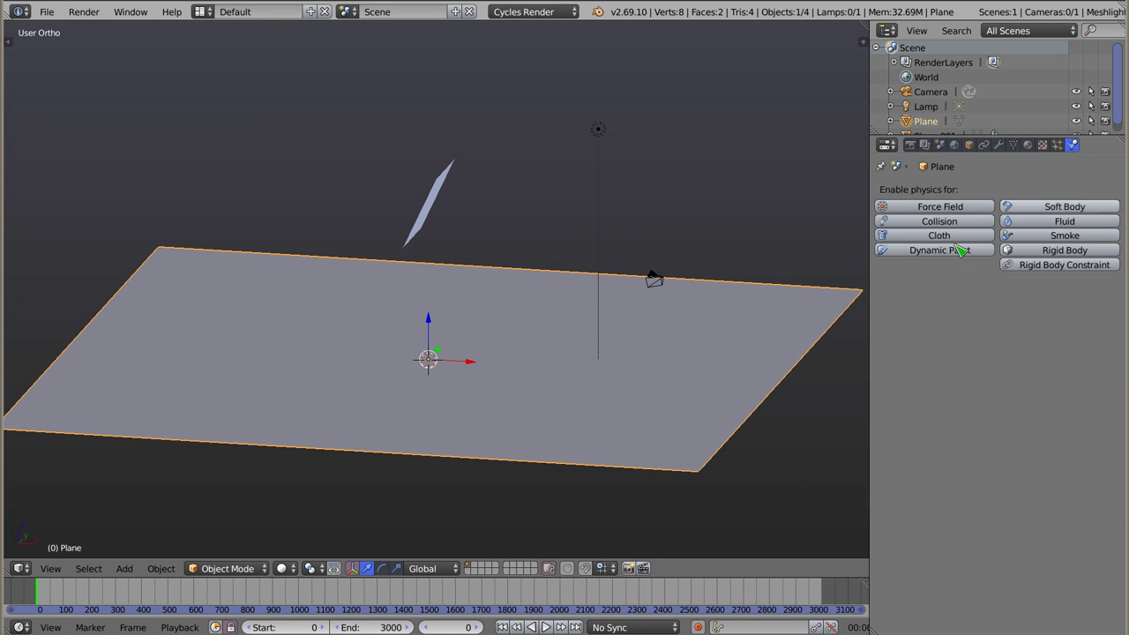
left_click(937, 221)
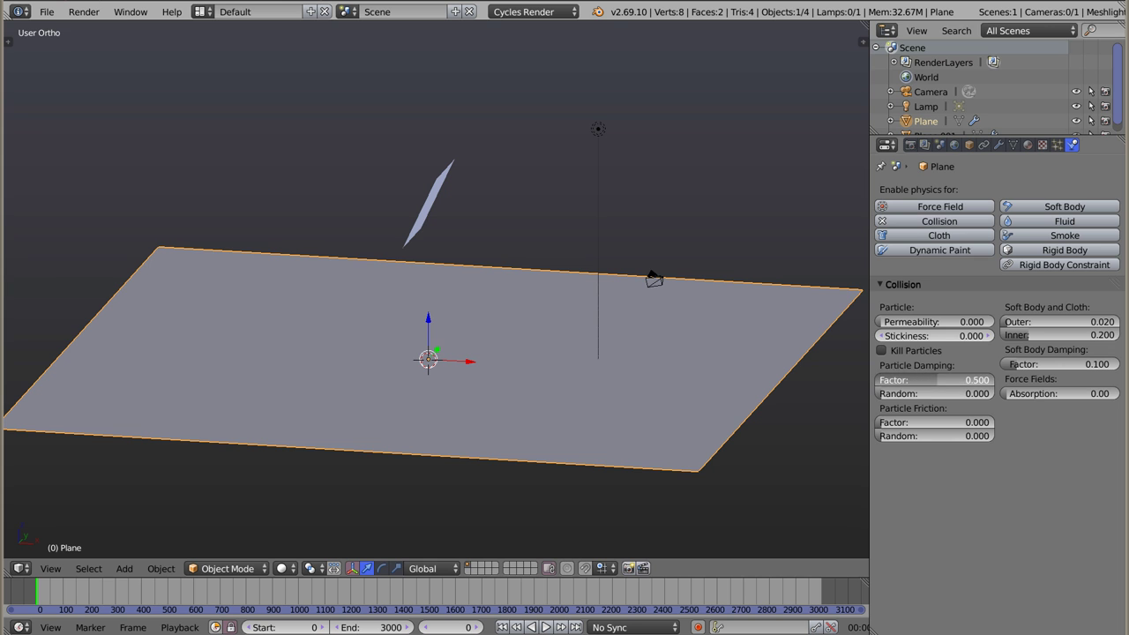
left_click(918, 424)
type("0.2")
key("Return")
middle_click_drag(443, 215, 488, 214)
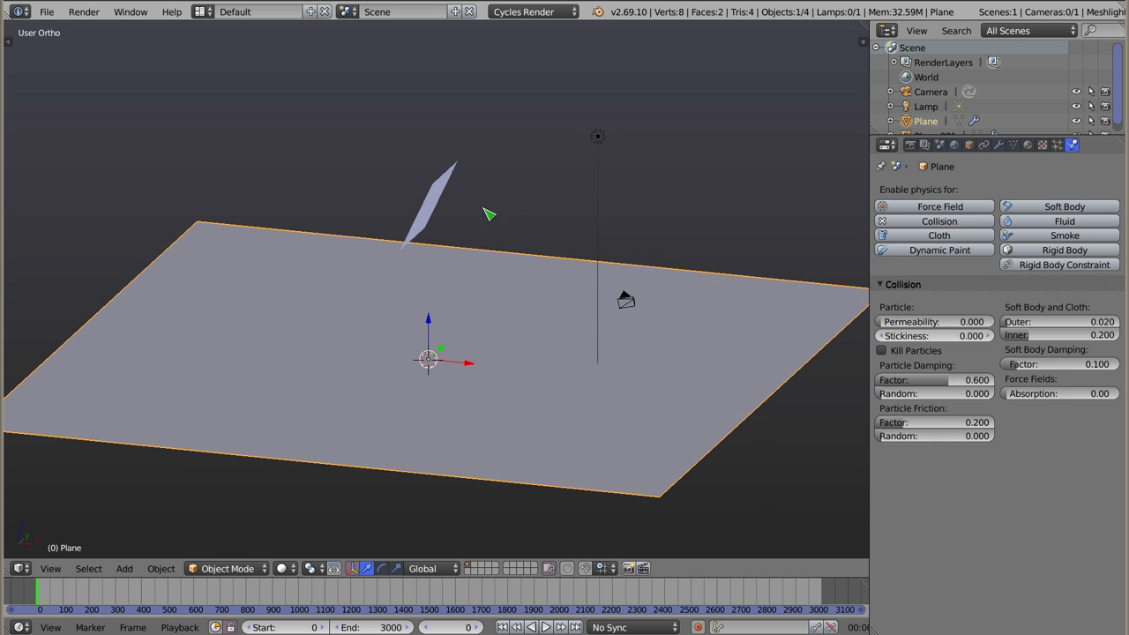
Select the emitter plane and play the animation to watch the particles hit the ground.
right_click(431, 207)
key("alt+a")
middle_click_drag(456, 317, 468, 290)
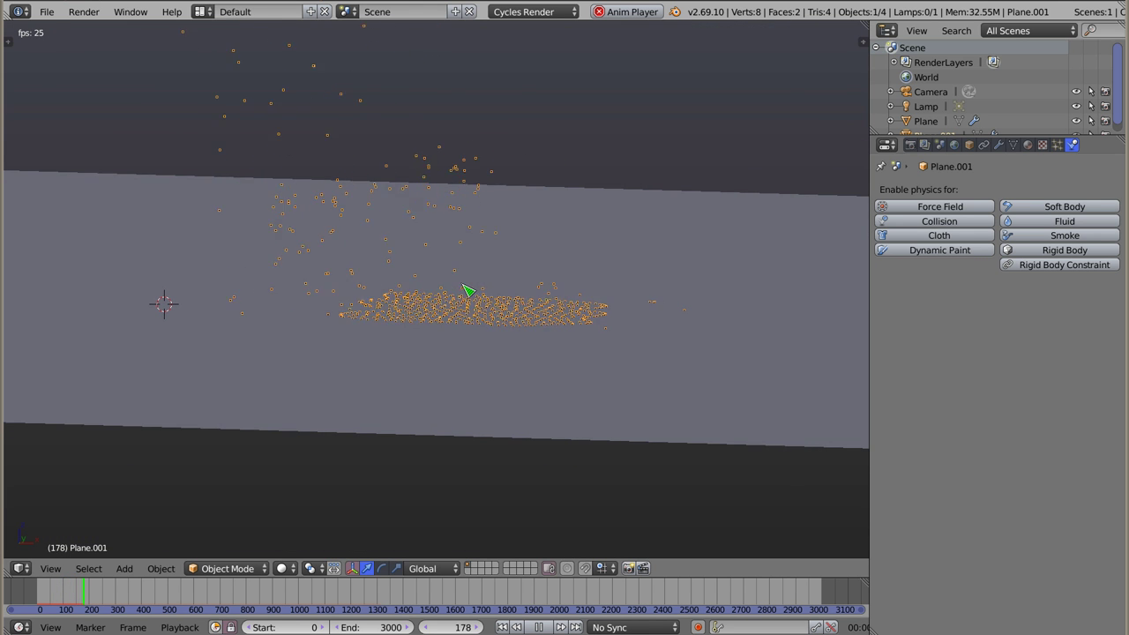
Display the emitter's particles as points with a draw size of 5 px.
left_click(1058, 145)
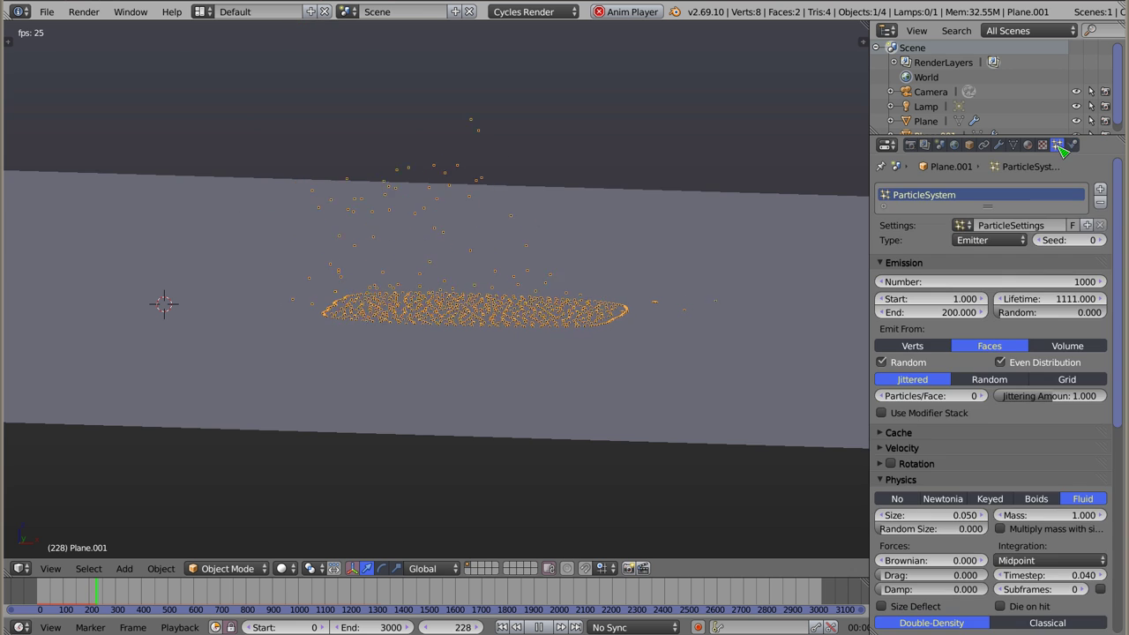
scroll(1021, 500, "down", 10)
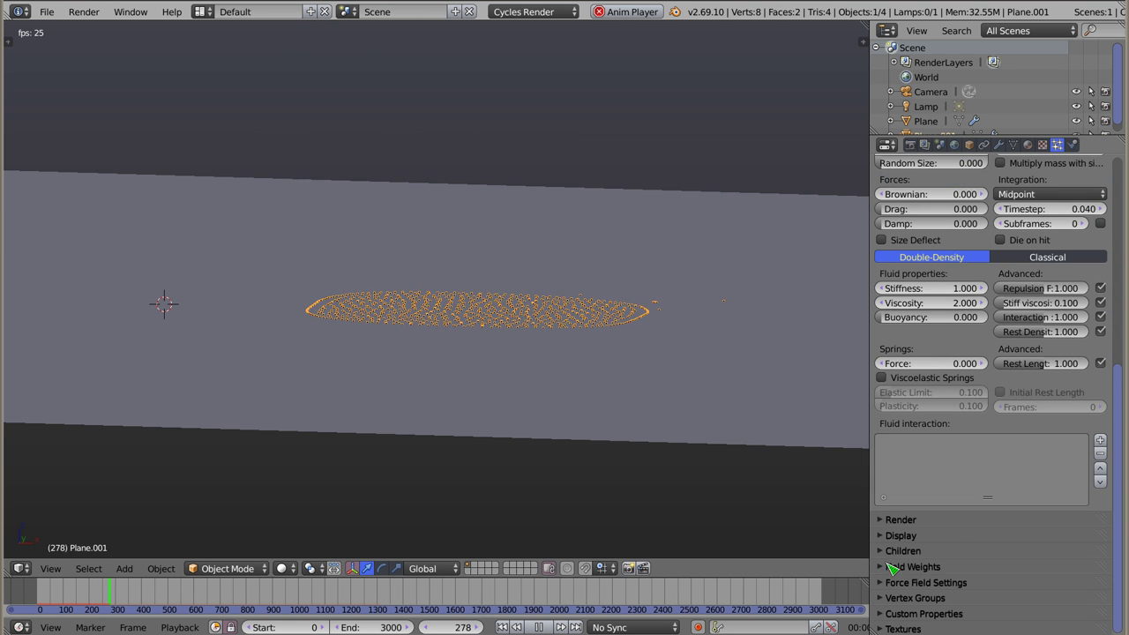
left_click(882, 535)
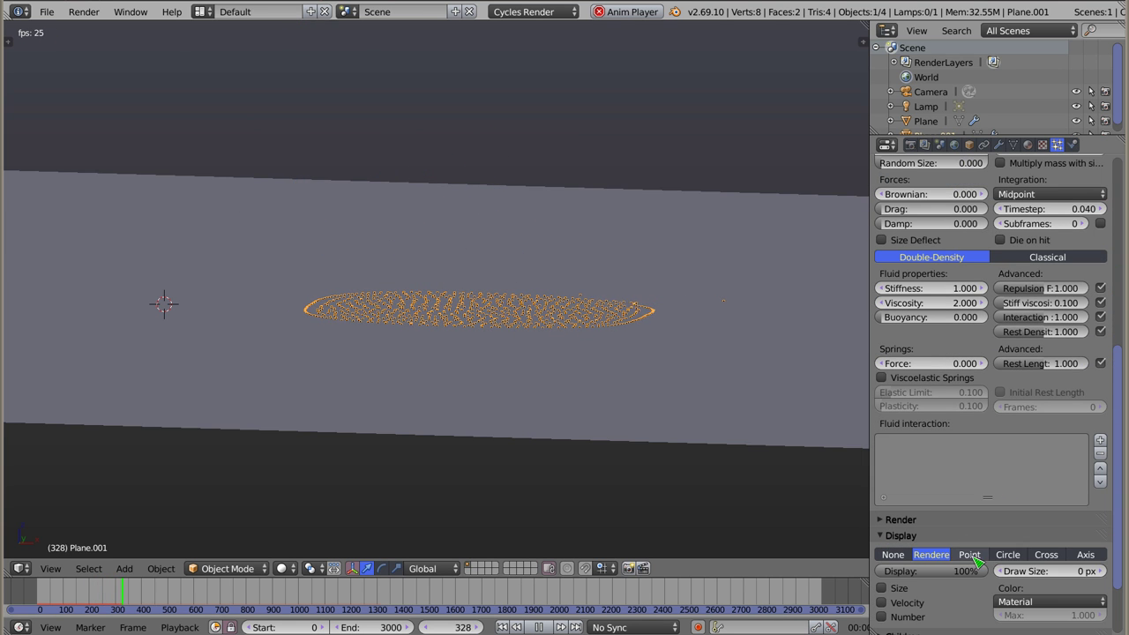
left_click_drag(1053, 576, 1061, 576)
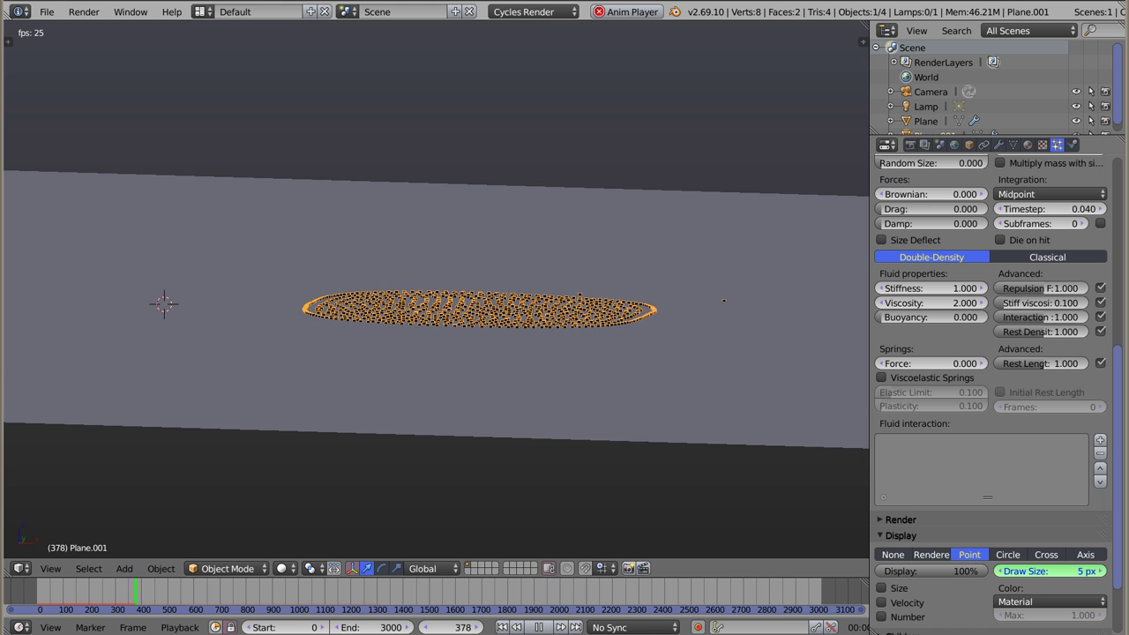
Examine how the fluid particles spread over the ground and stop the playback.
mouse_move(497, 275)
middle_mouse_down()
mouse_move(479, 345)
mouse_move(462, 325)
middle_mouse_up()
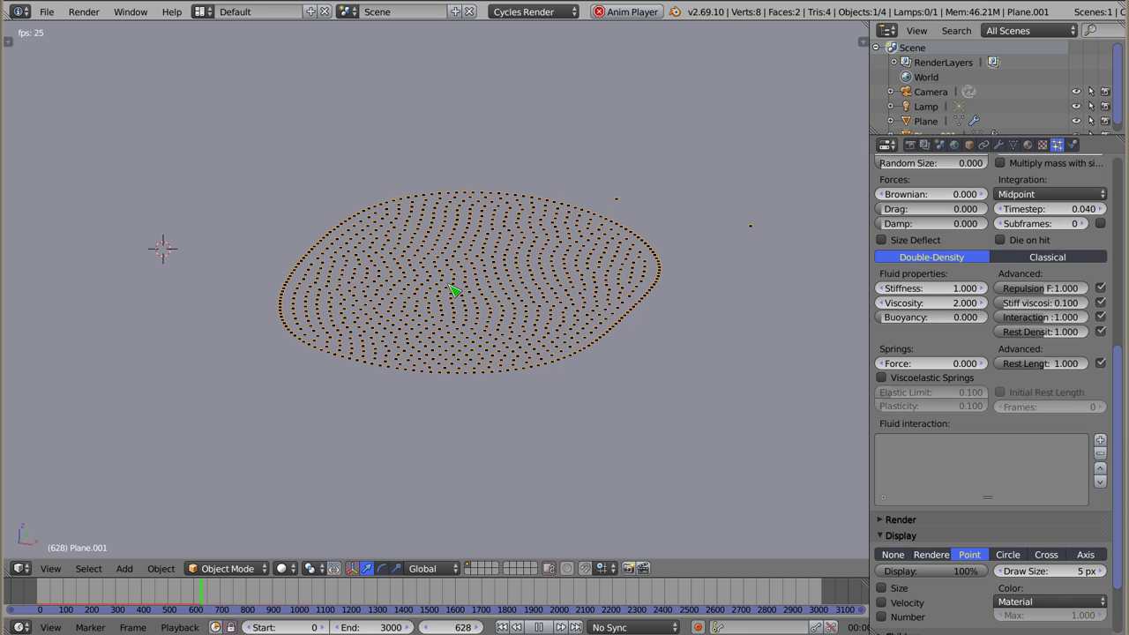
scroll(970, 340, "up", 3)
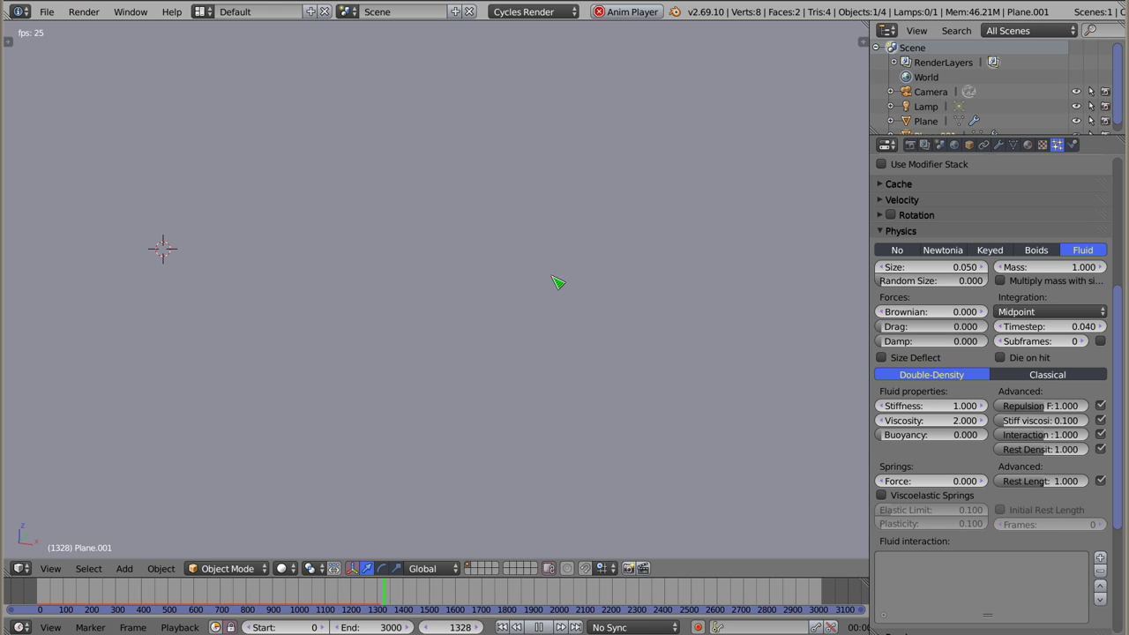
key("Escape")
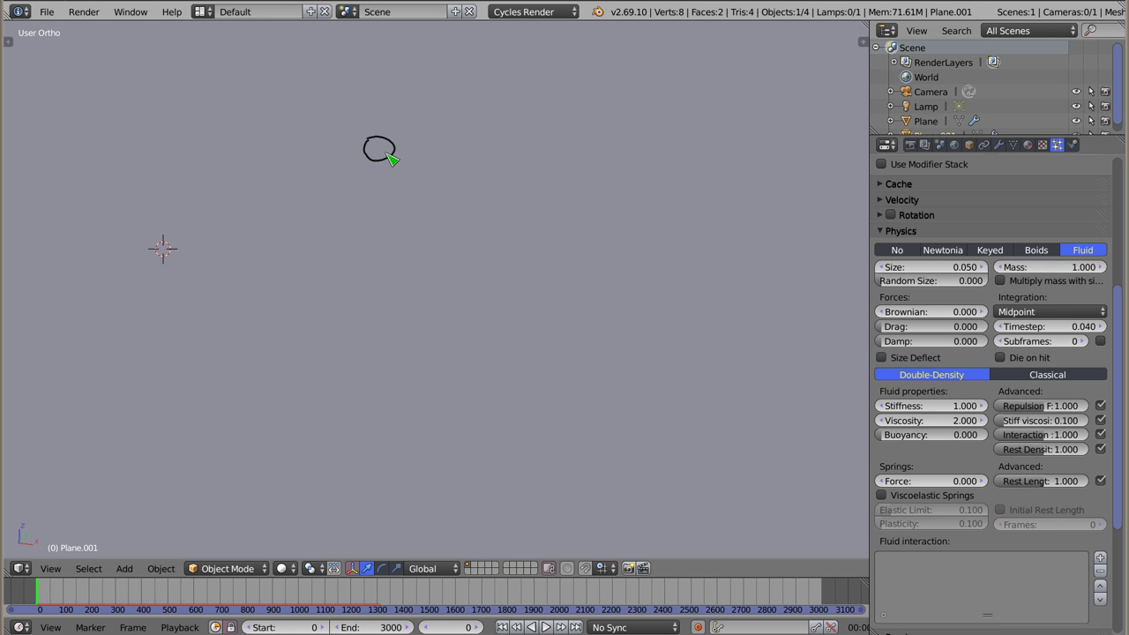
Sketch two circles with the grease pencil, joined by a double-headed arrow labelled R for the distance between particles.
left_click_drag(518, 138, 508, 141)
left_click_drag(422, 148, 406, 150)
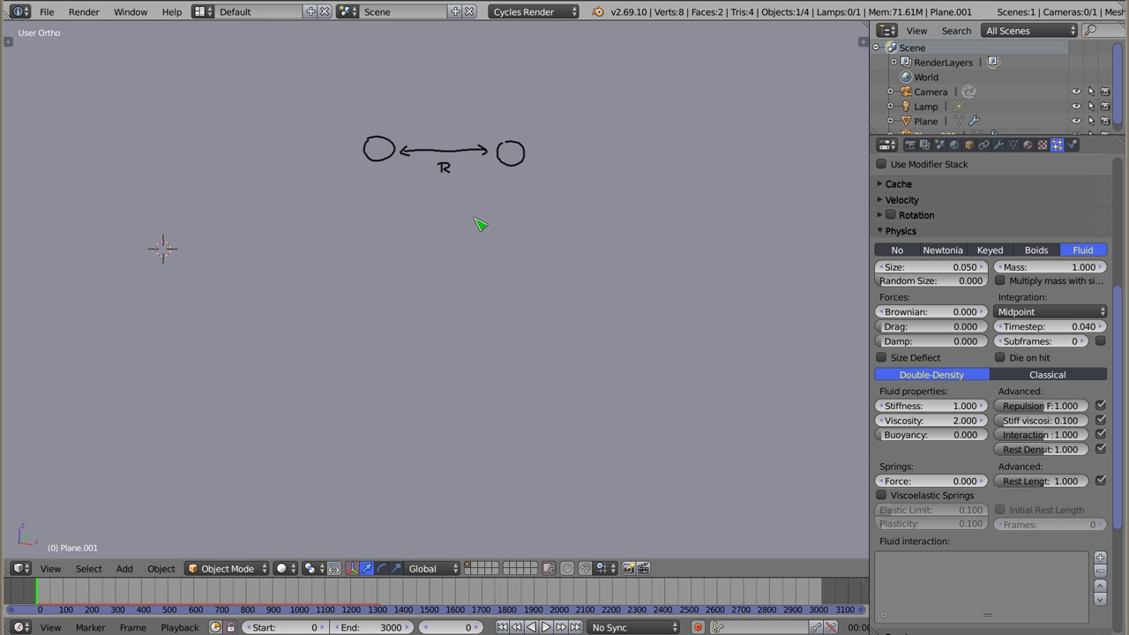
Sketch two graphs of E against R with the grease pencil, one curve decaying and one dipping to a minimum at R.
mouse_move(280, 225)
left_mouse_down()
mouse_move(277, 434)
mouse_move(648, 443)
mouse_move(613, 446)
left_mouse_up()
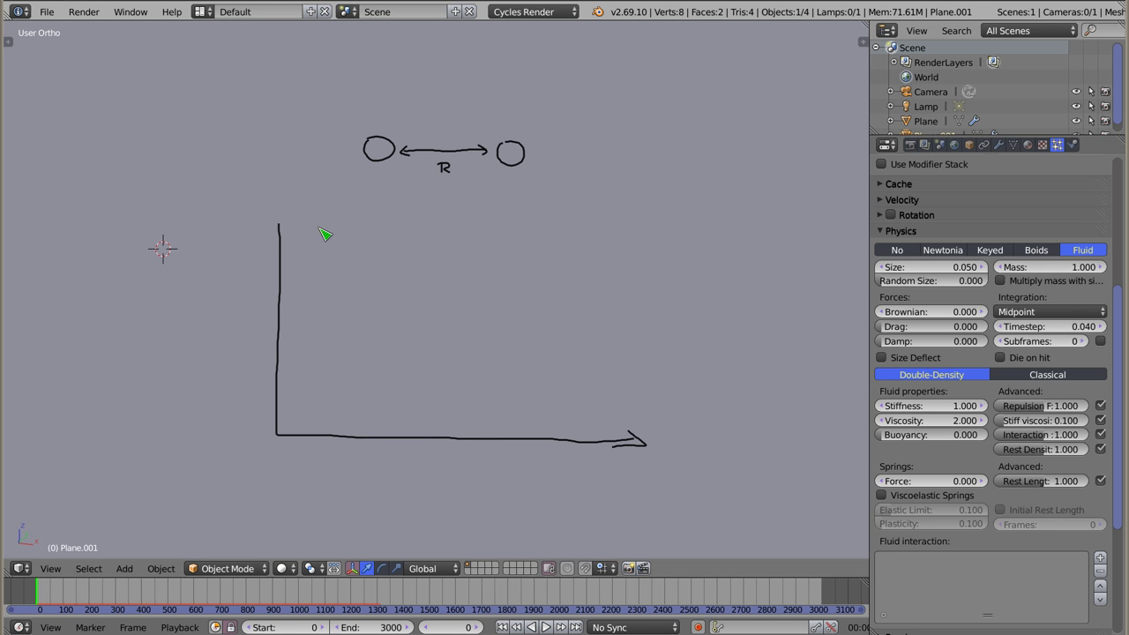
left_click_drag(268, 245, 303, 238)
mouse_move(323, 213)
left_mouse_down()
mouse_move(394, 327)
mouse_move(450, 378)
mouse_move(536, 417)
mouse_move(612, 431)
left_mouse_up()
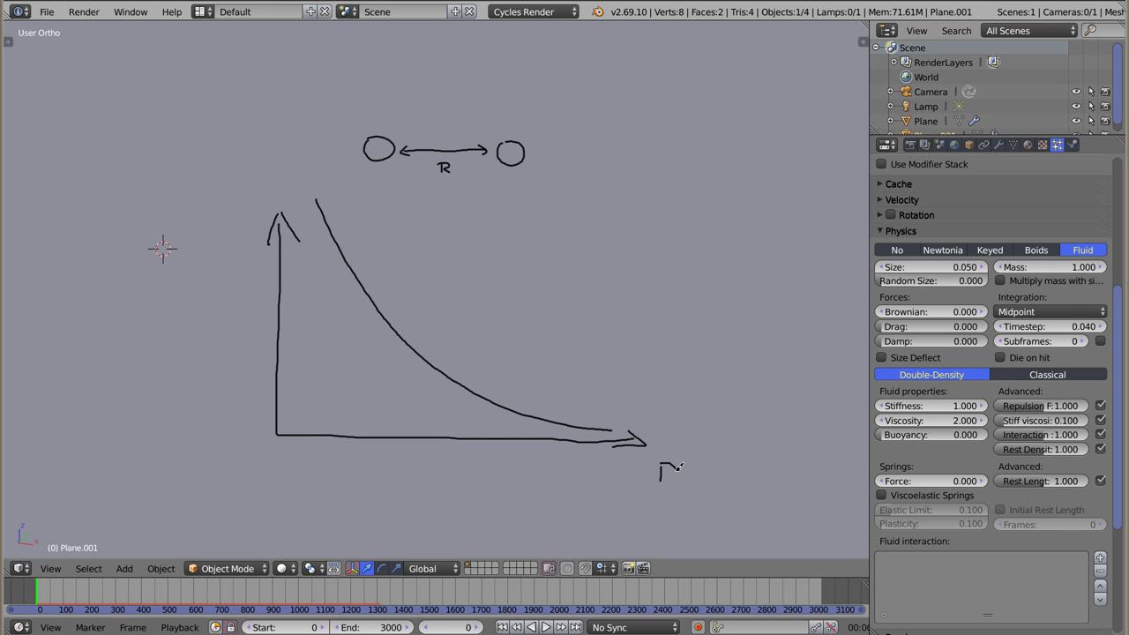
mouse_move(238, 197)
left_mouse_down()
mouse_move(237, 249)
mouse_move(275, 248)
mouse_move(265, 200)
left_mouse_up()
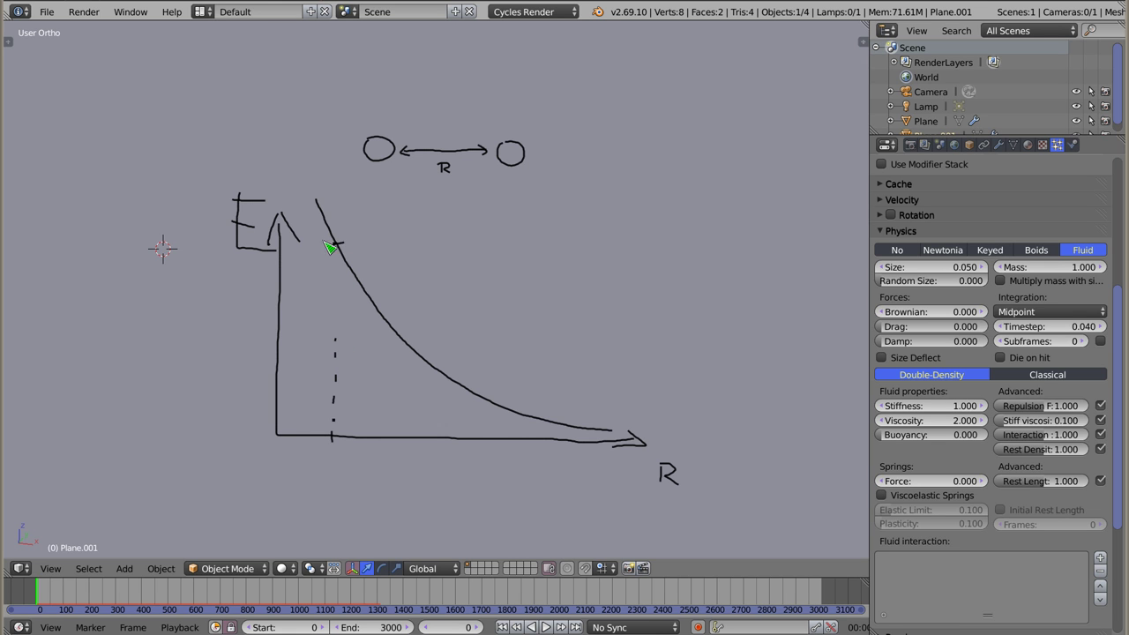
left_click_drag(336, 243, 344, 242)
mouse_move(614, 112)
left_mouse_down()
mouse_move(620, 262)
mouse_move(610, 268)
mouse_move(845, 272)
left_mouse_up()
mouse_move(634, 94)
left_mouse_down()
mouse_move(678, 310)
mouse_move(810, 223)
left_mouse_up()
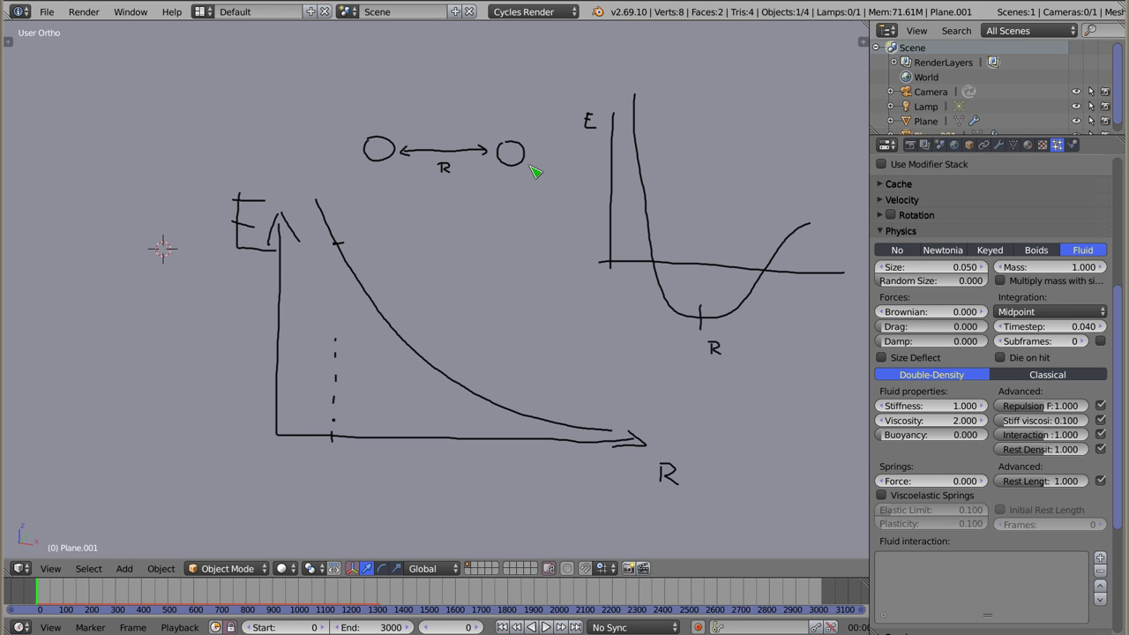
Hide the grease pencil sketches in the 3D view.
key("n")
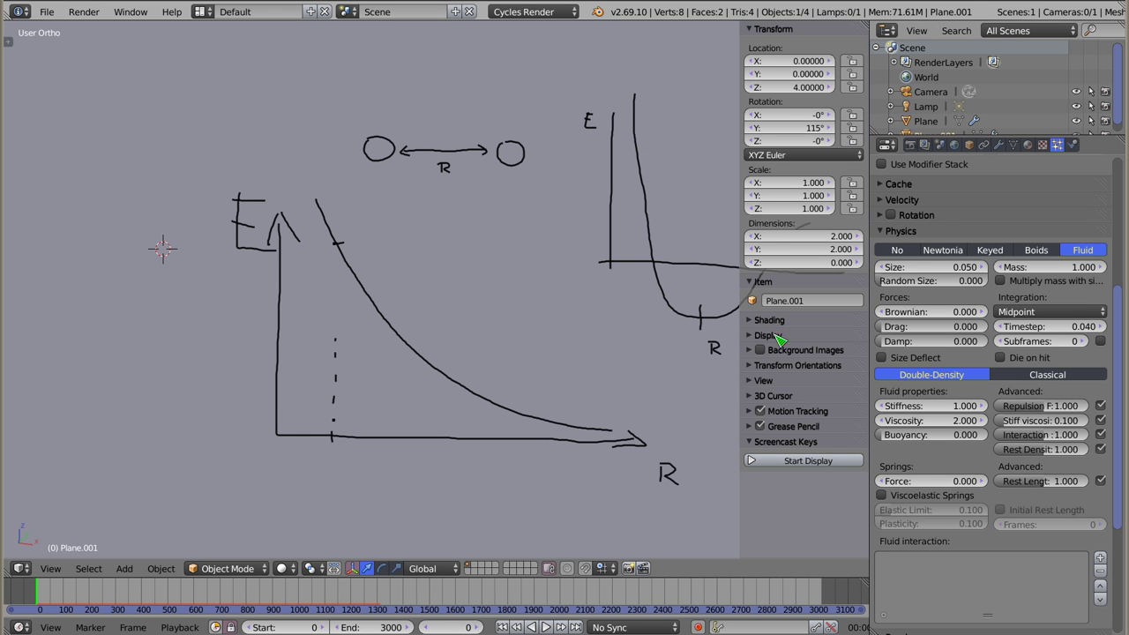
left_click(761, 427)
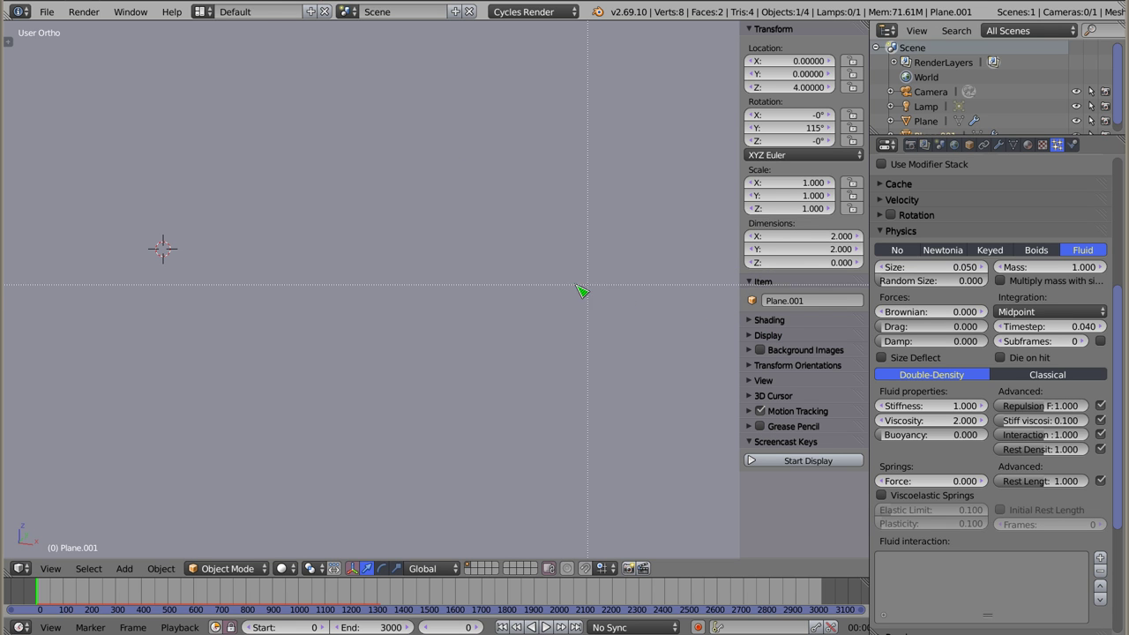
key("n")
Replay the particle animation from an angled view and examine the fluid properties in the physics settings.
mouse_move(403, 293)
middle_mouse_down()
mouse_move(411, 247)
mouse_move(382, 235)
mouse_move(391, 242)
mouse_move(386, 206)
mouse_move(396, 262)
mouse_move(315, 244)
mouse_move(398, 270)
mouse_move(391, 297)
middle_mouse_up()
key("alt+a")
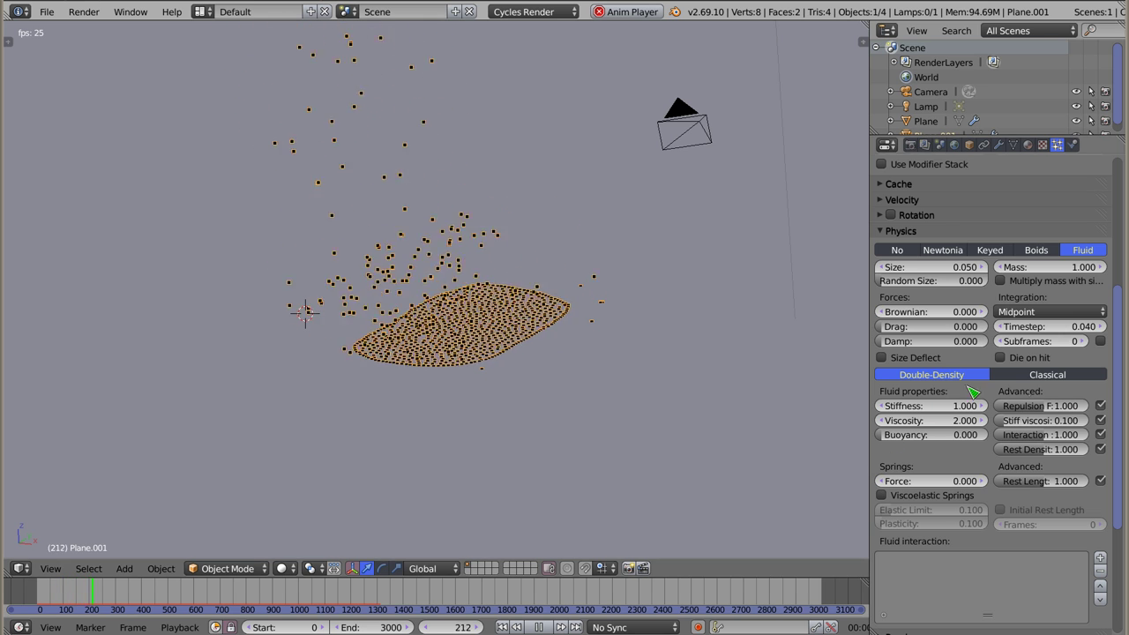
mouse_move(951, 467)
middle_mouse_down("ctrl")
mouse_move(960, 454)
mouse_move(970, 464)
middle_mouse_up("ctrl")
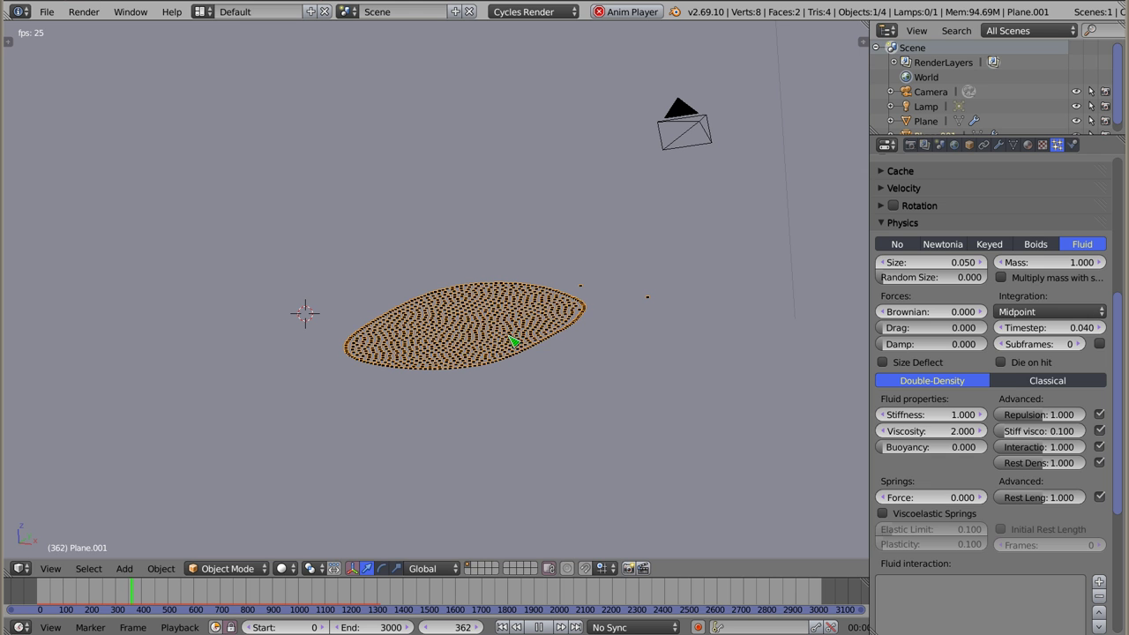
Set the particle lifetime to 3000 and replay the animation to inspect the settled fluid particles up close.
scroll(1032, 307, "up", 8)
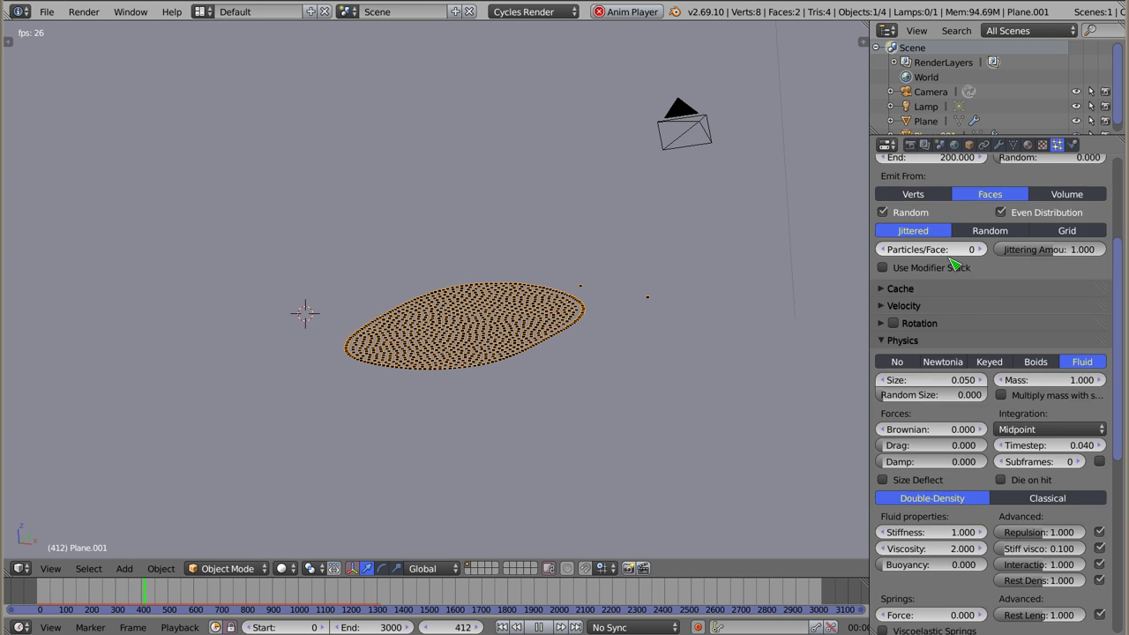
key("Escape")
left_click(1037, 308)
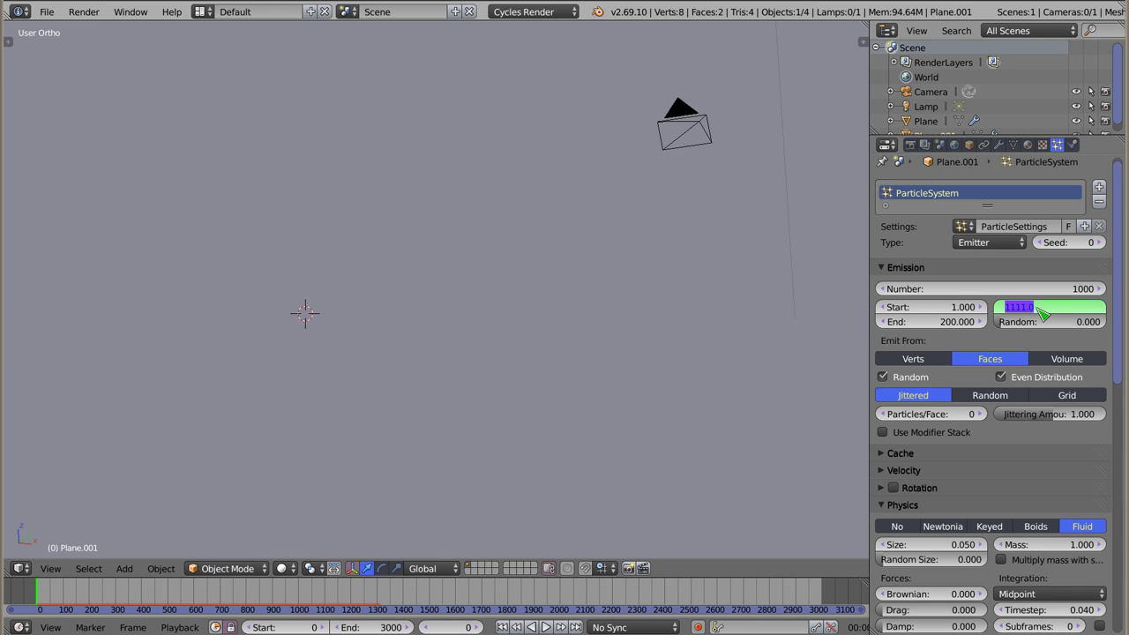
type("3000")
key("Return")
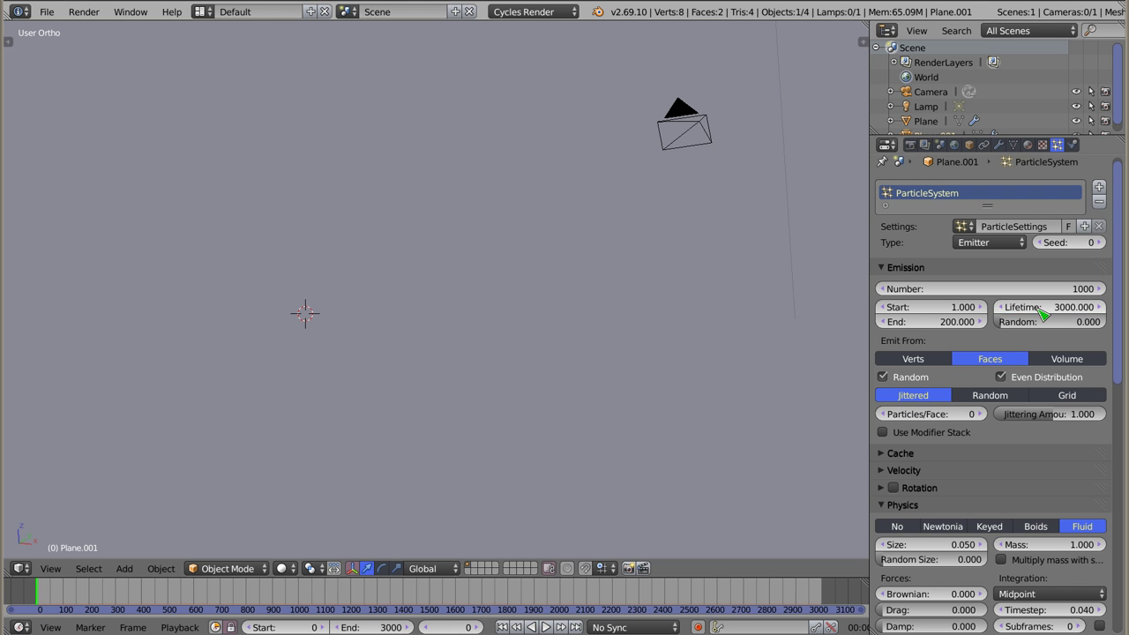
scroll(1006, 291, "down", 8)
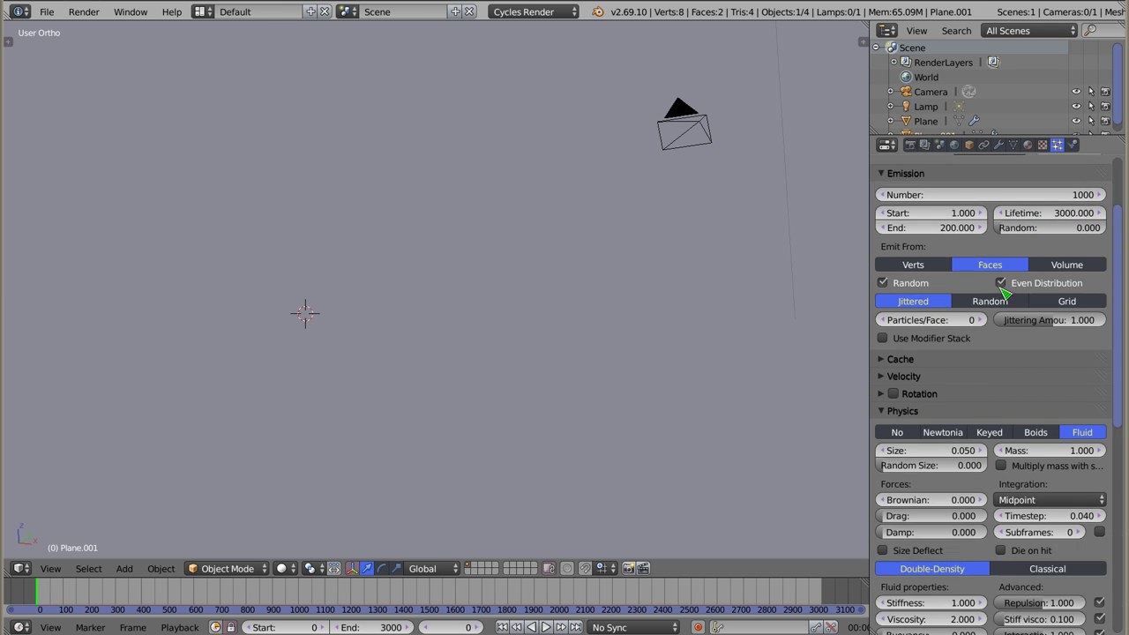
key("alt+a")
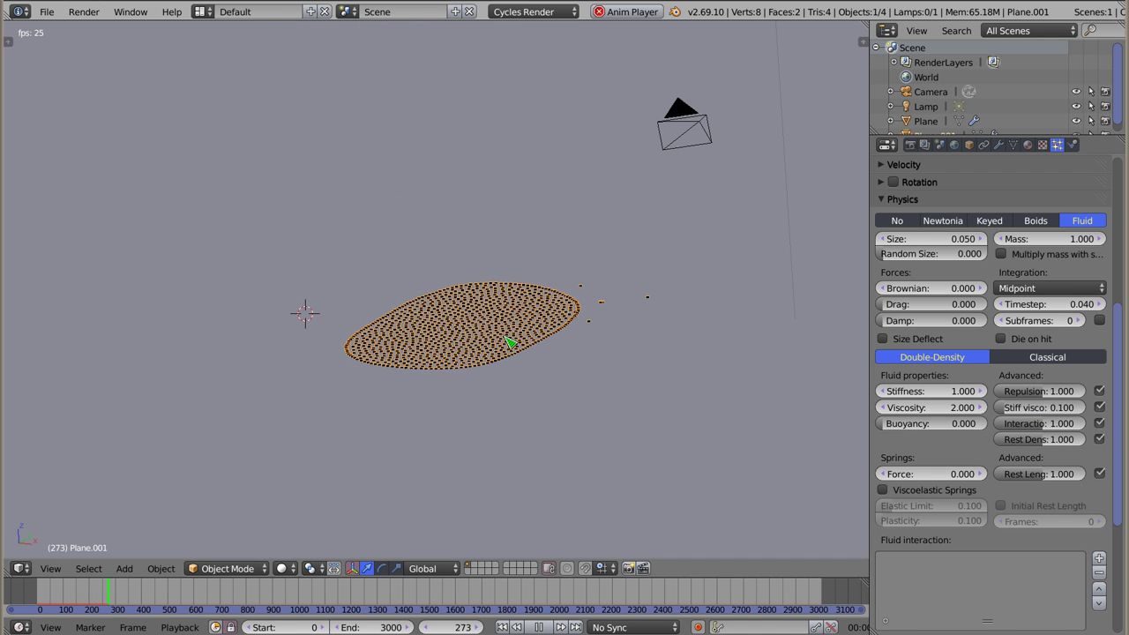
middle_click_drag(488, 312, 501, 331)
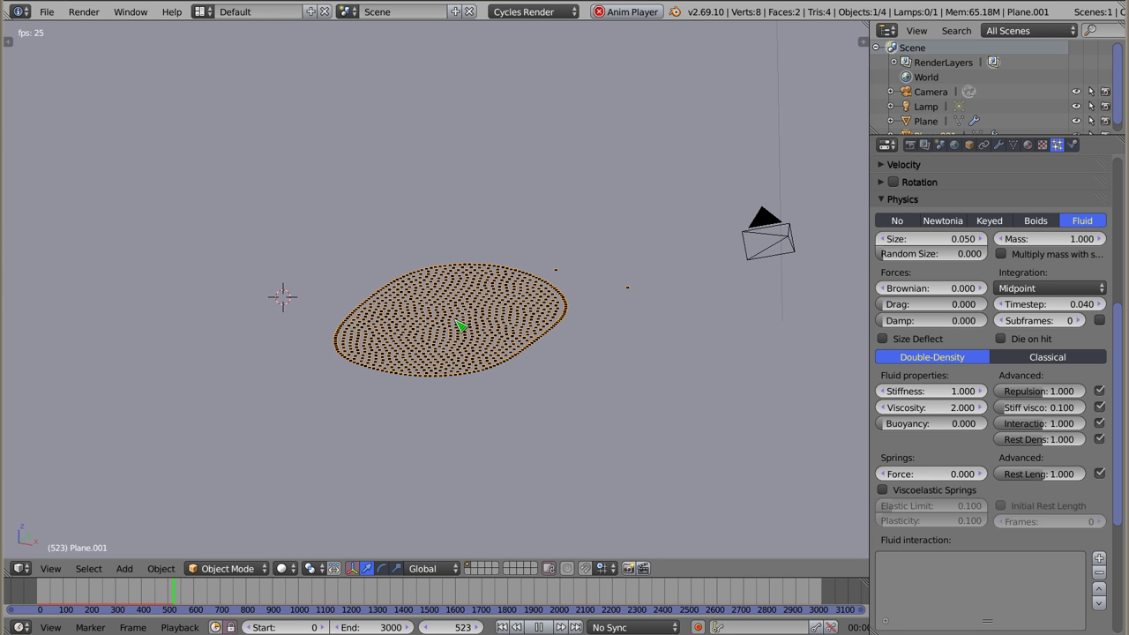
scroll(463, 302, "up", 3)
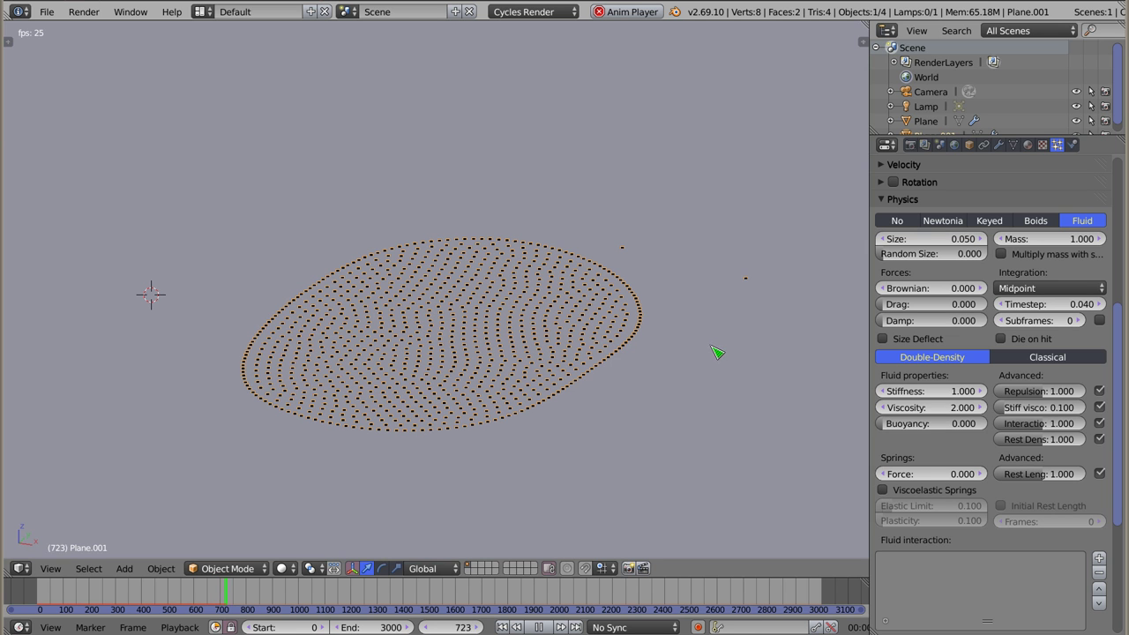
Set the fluid stiffness to 0 and replay the simulation from its start, inspecting how the particles settle.
left_click(932, 390)
type("0")
key("Return")
key("shift+Left")
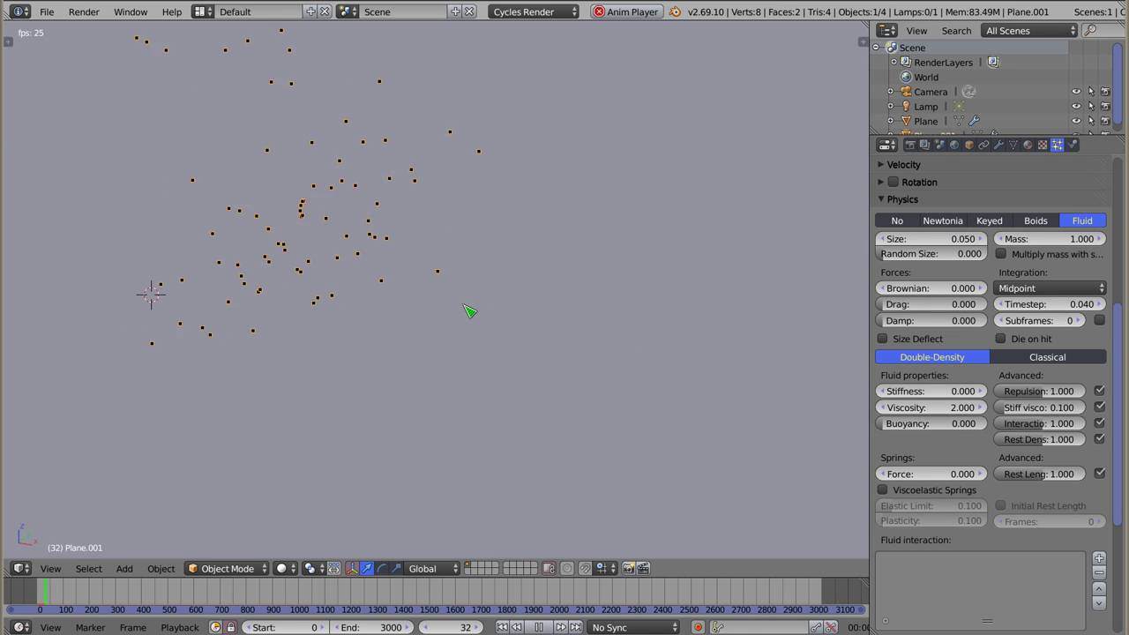
middle_click_drag(450, 291, 424, 327)
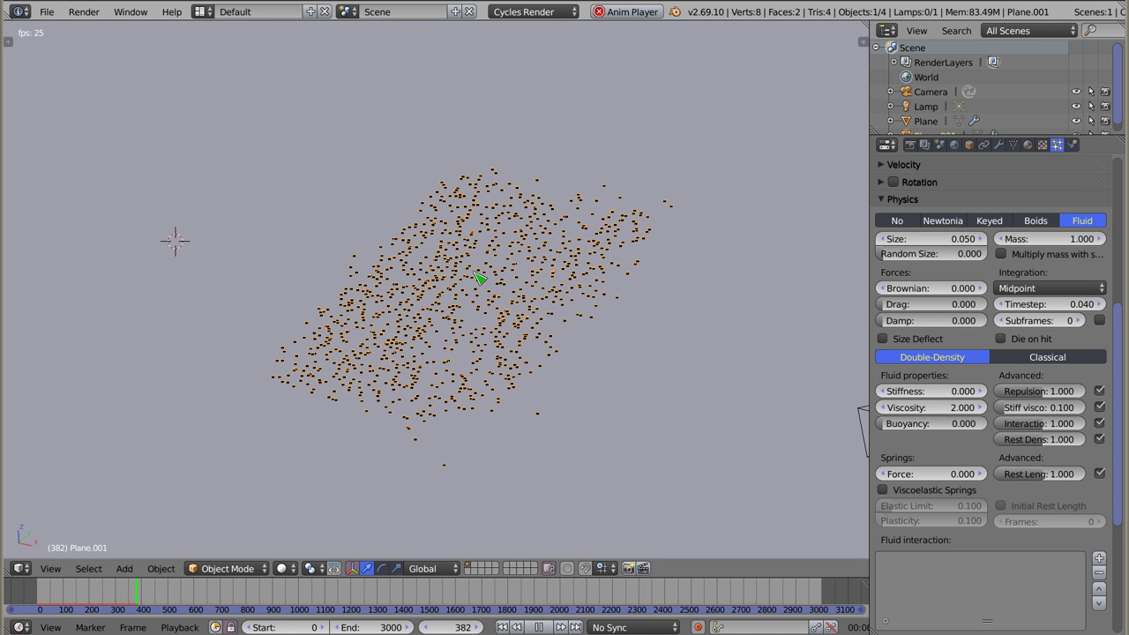
key("Escape")
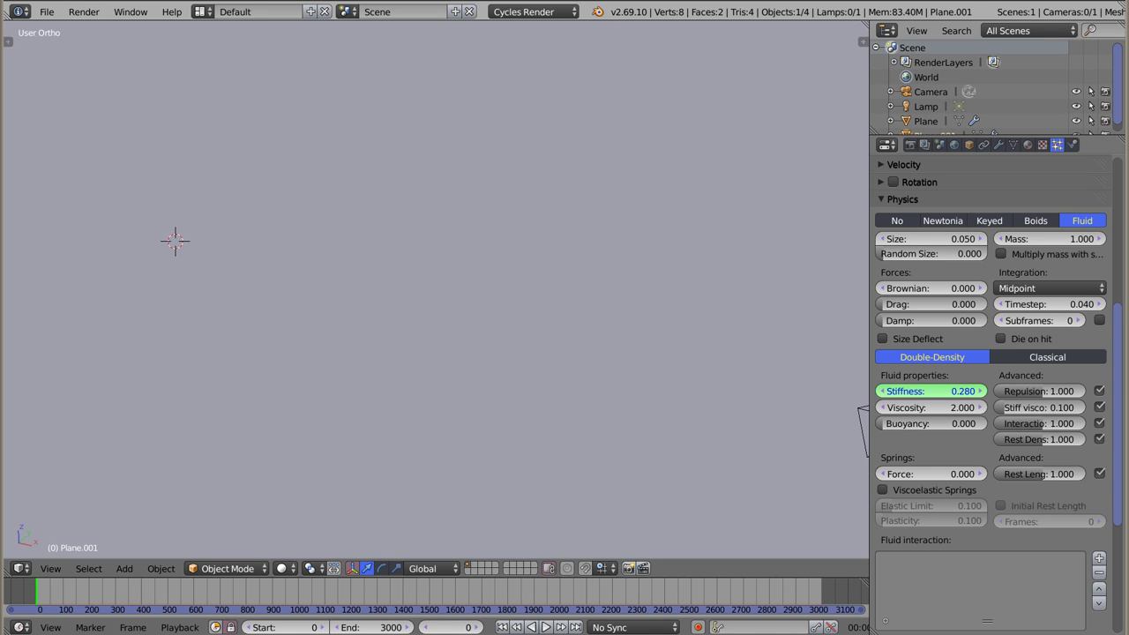
Set the fluid stiffness to 10 and replay the simulation, inspecting how the particles spread over the ground plane.
left_click_drag(924, 399, 924, 399)
key("alt+a")
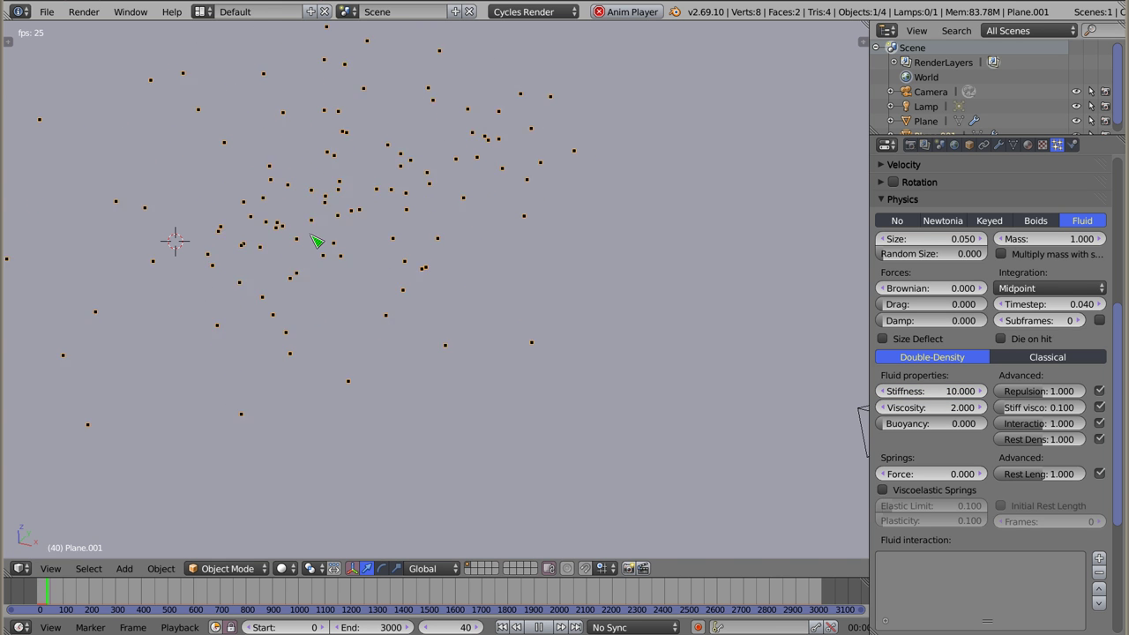
scroll(394, 258, "down", 4)
middle_click_drag(396, 256, 396, 258)
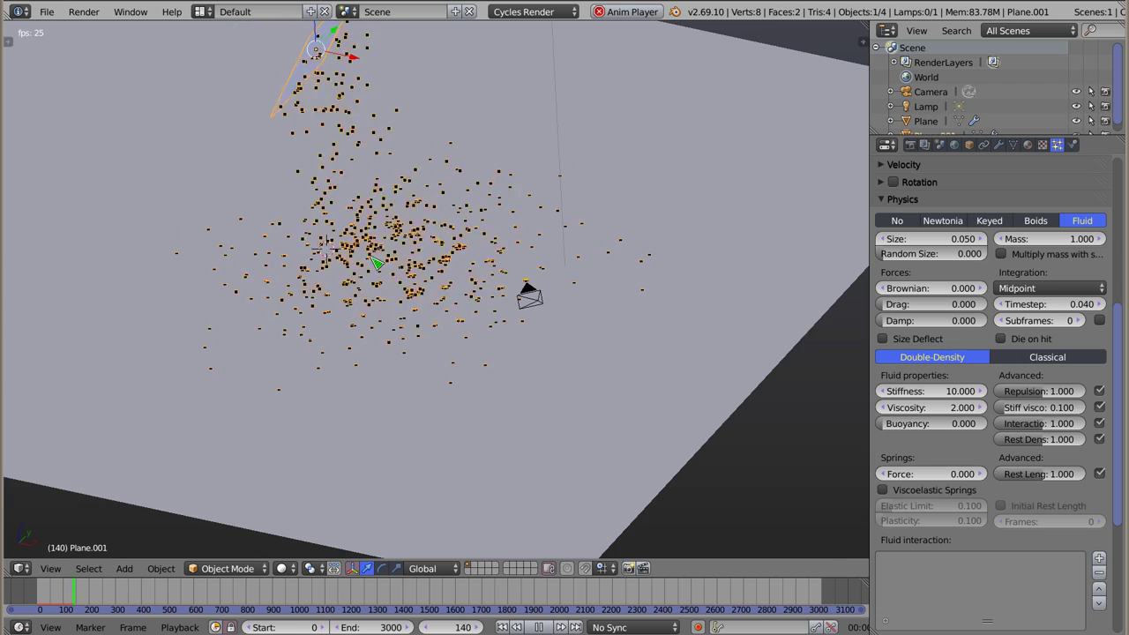
scroll(302, 326, "up", 7)
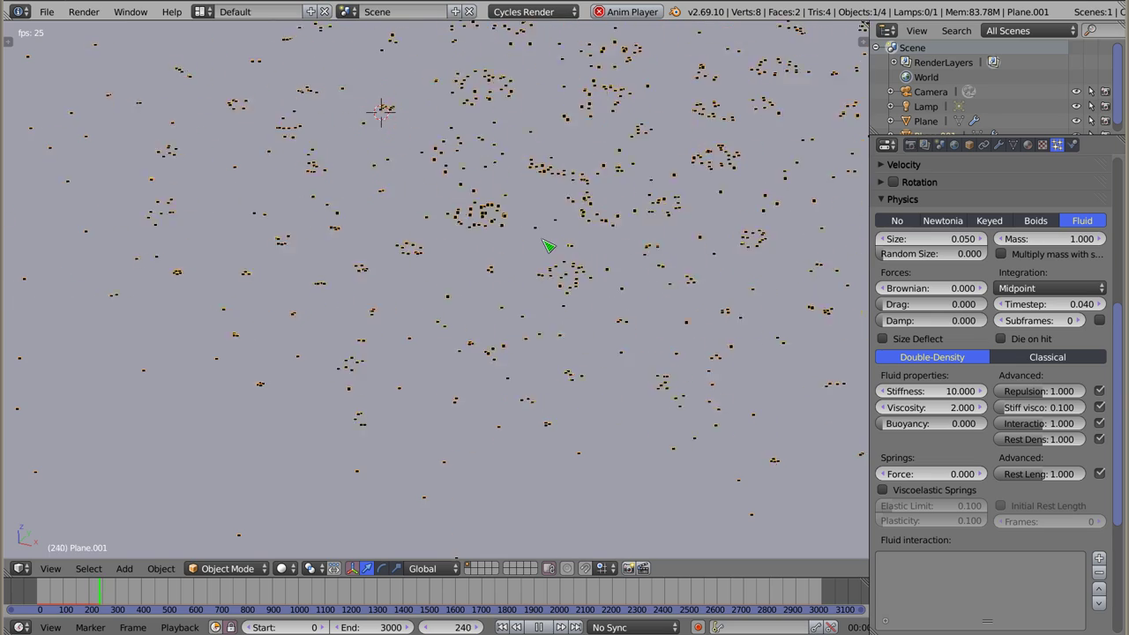
scroll(421, 255, "down", 3)
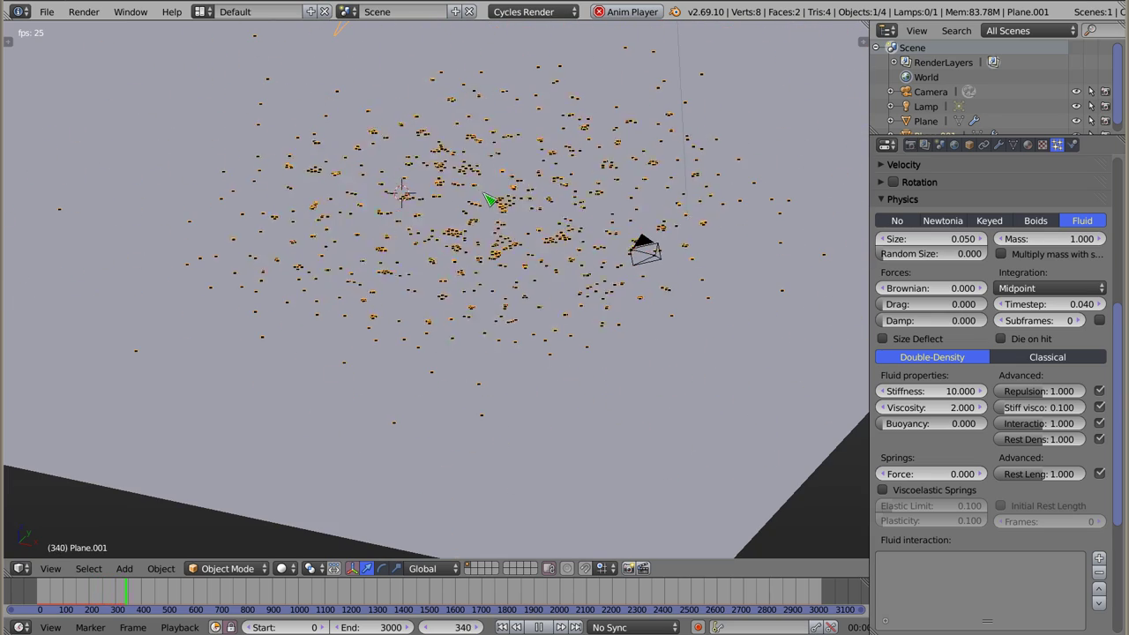
middle_click_drag(506, 192, 496, 271, "shift")
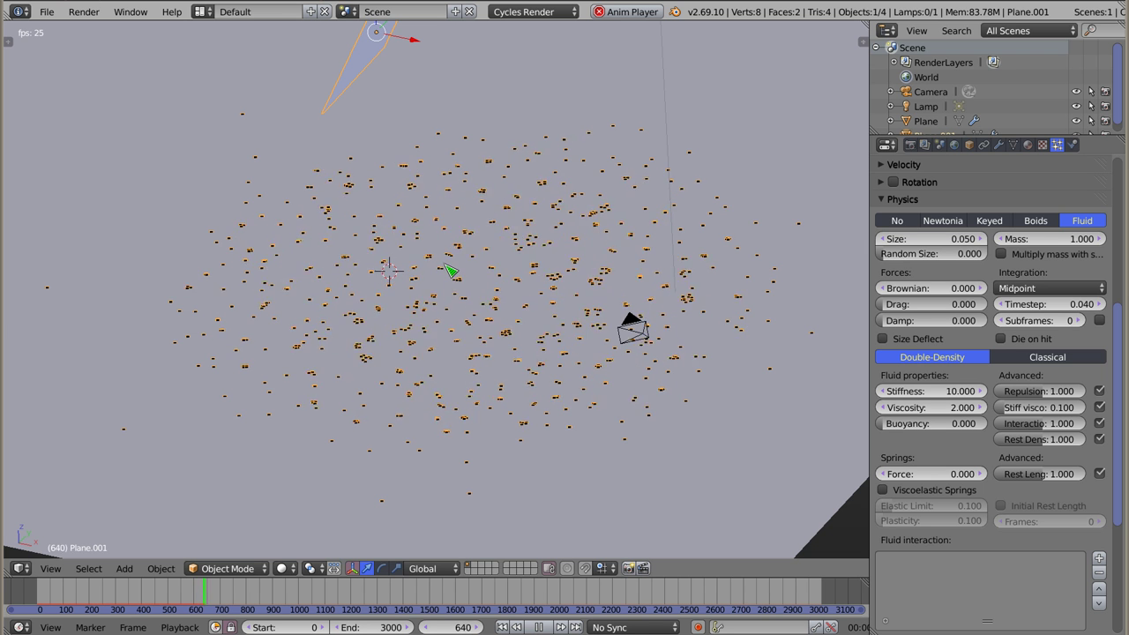
key("Escape")
key("alt+a")
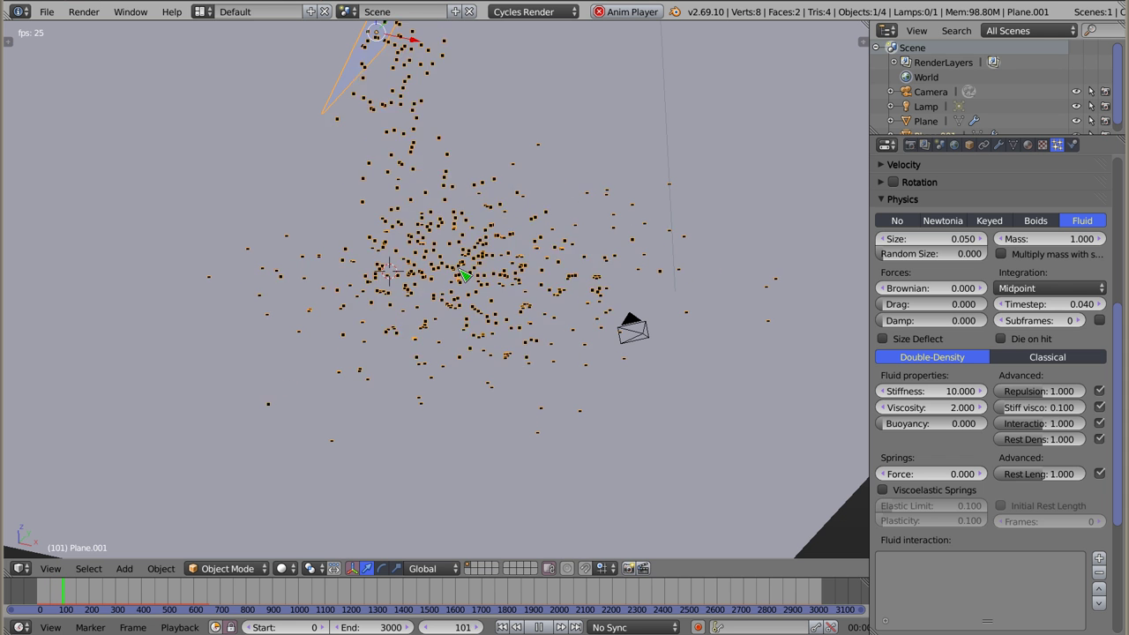
key("Escape")
Delete the ground plane and the particle-emitting plane from the scene.
scroll(412, 286, "down", 10)
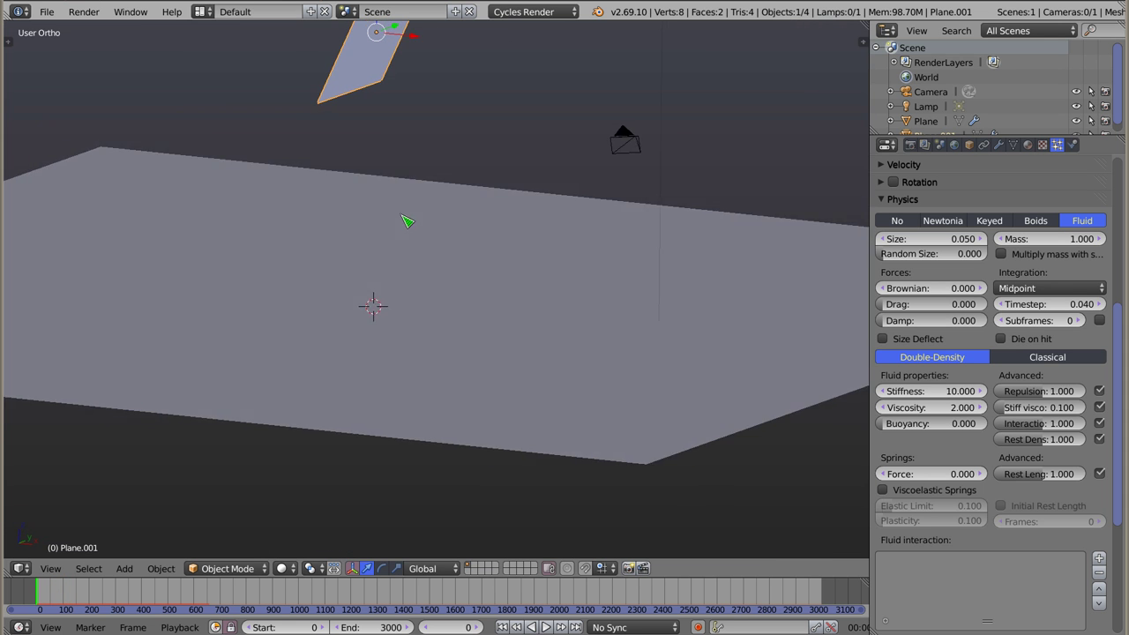
right_click(409, 238)
key("x")
left_click(408, 237)
right_click(385, 175)
key("x")
left_click(379, 183)
Add a cube and scale it about 5 times in X and Z, keeping its Y size.
key("shift+a")
mouse_move(389, 258)
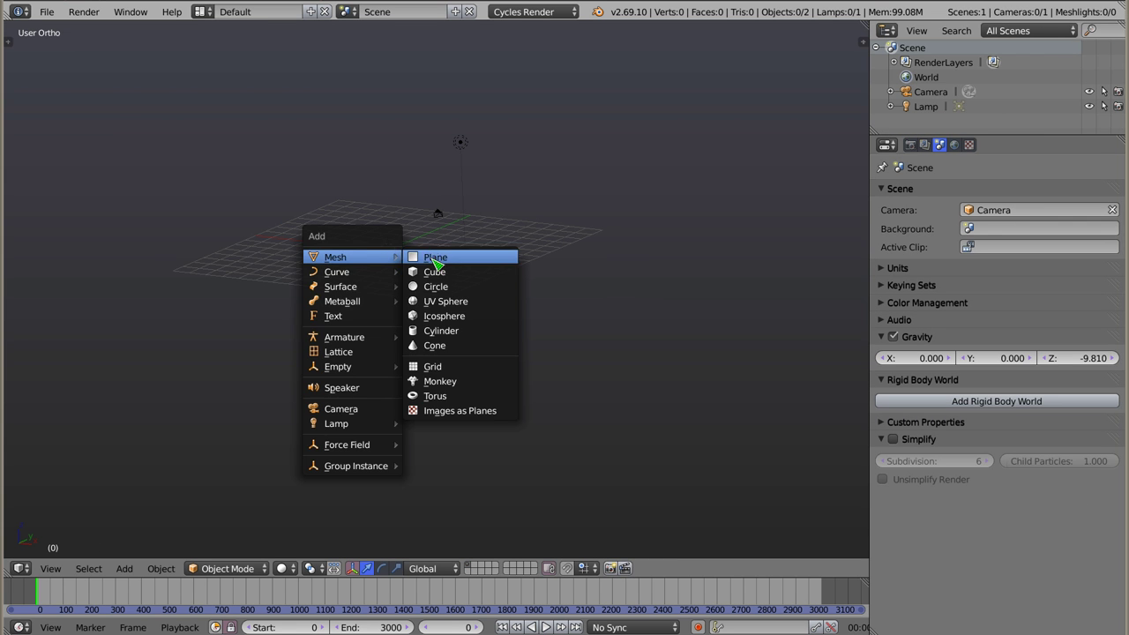
left_click(434, 273)
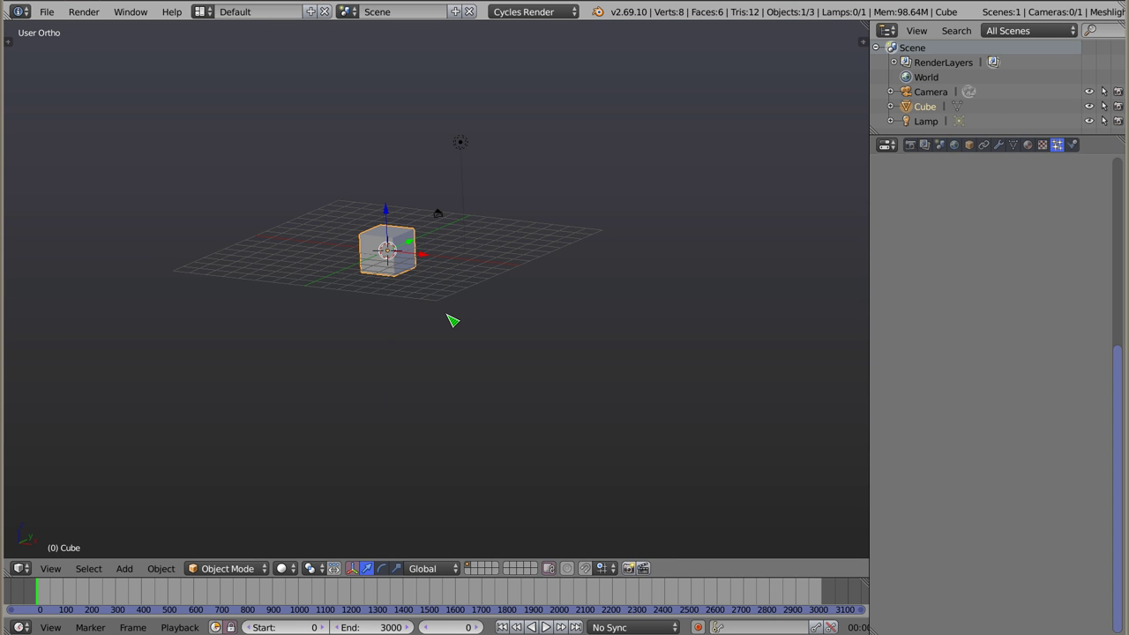
key("s")
key("shift+y")
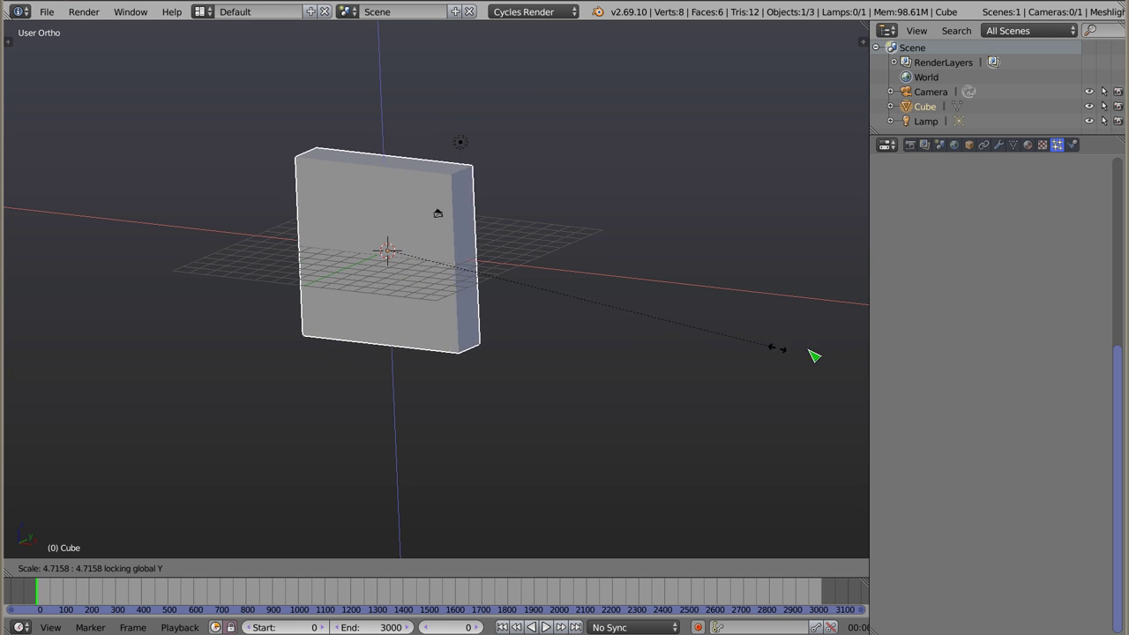
left_click(838, 359)
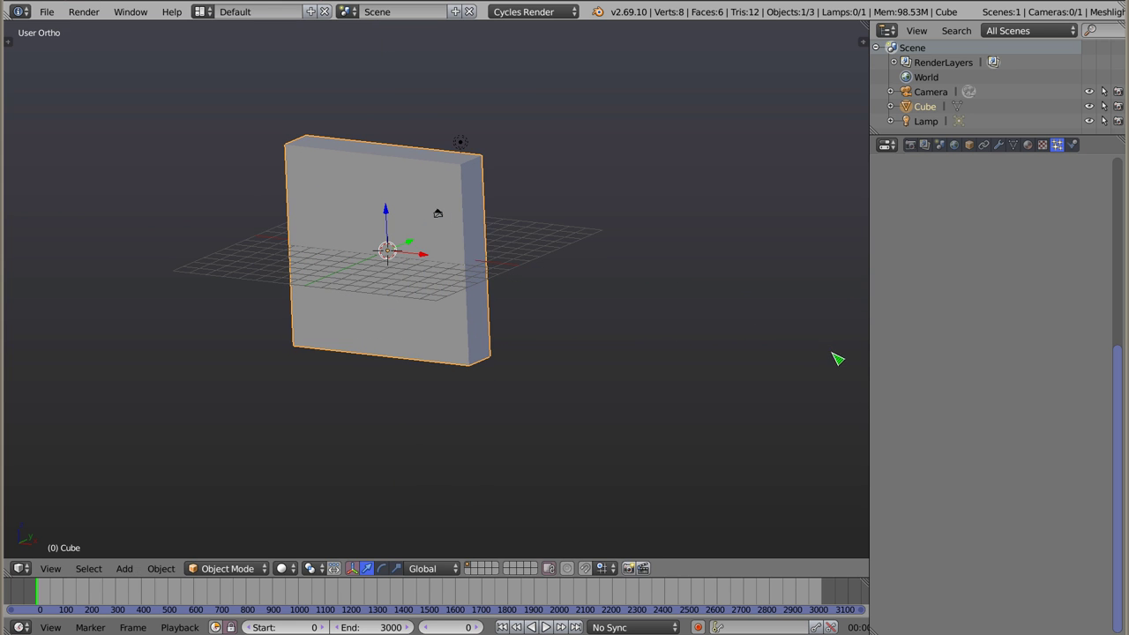
Raise the cube 5 units along Z and scale it along Y to about half its thickness.
key("g")
key("z")
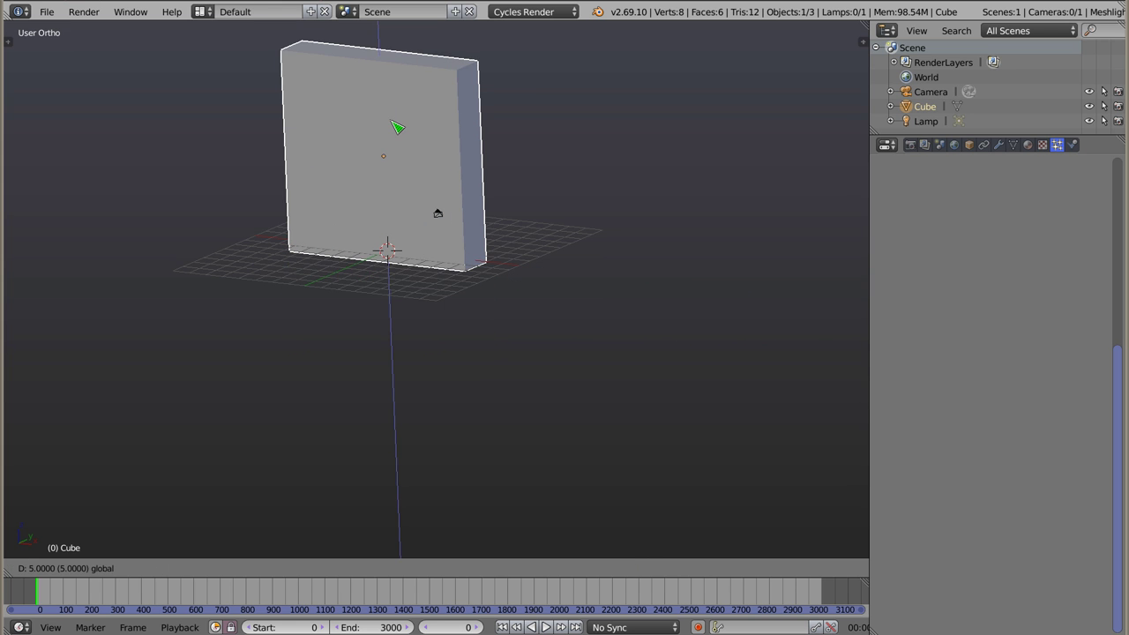
left_click(398, 128)
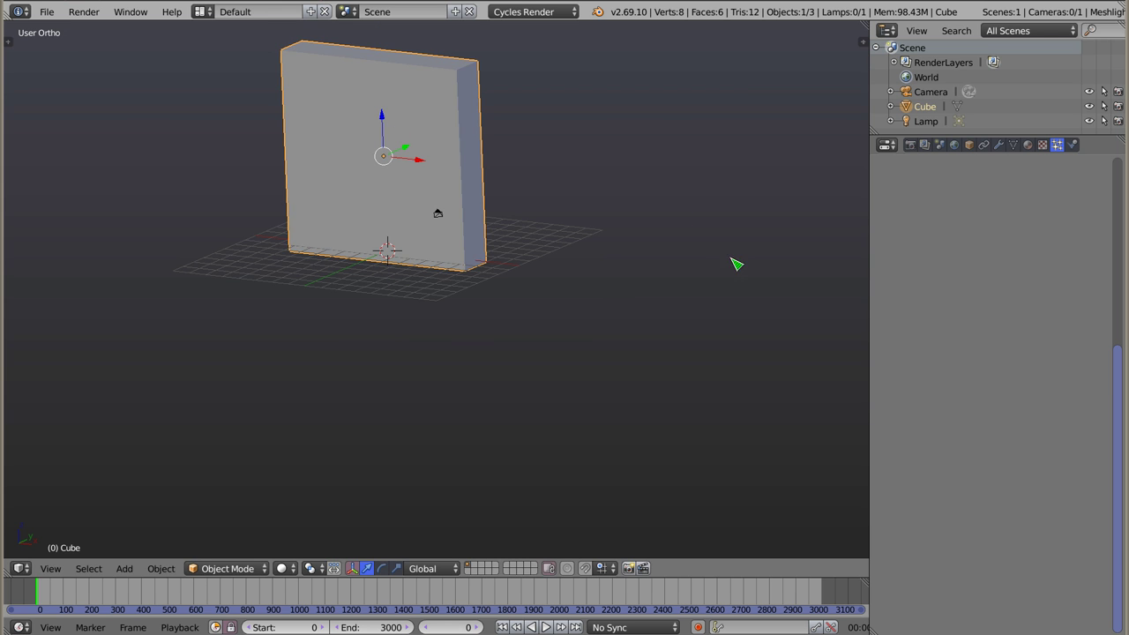
key("s")
key("shift+y")
key("y")
key("y")
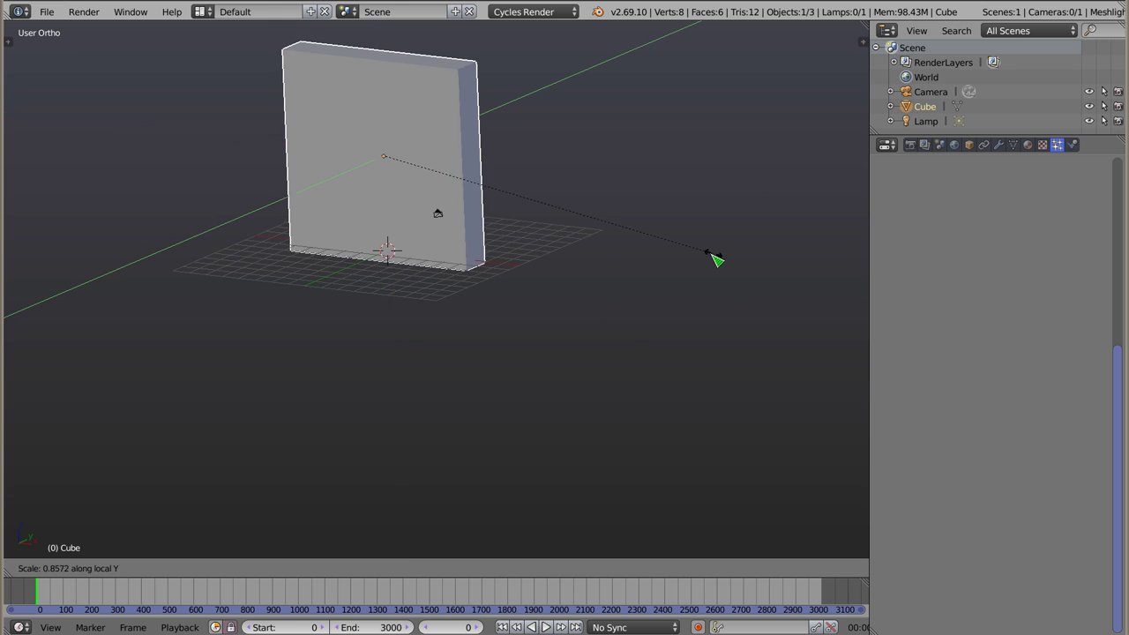
left_click(552, 244)
middle_click_drag(377, 191, 414, 269)
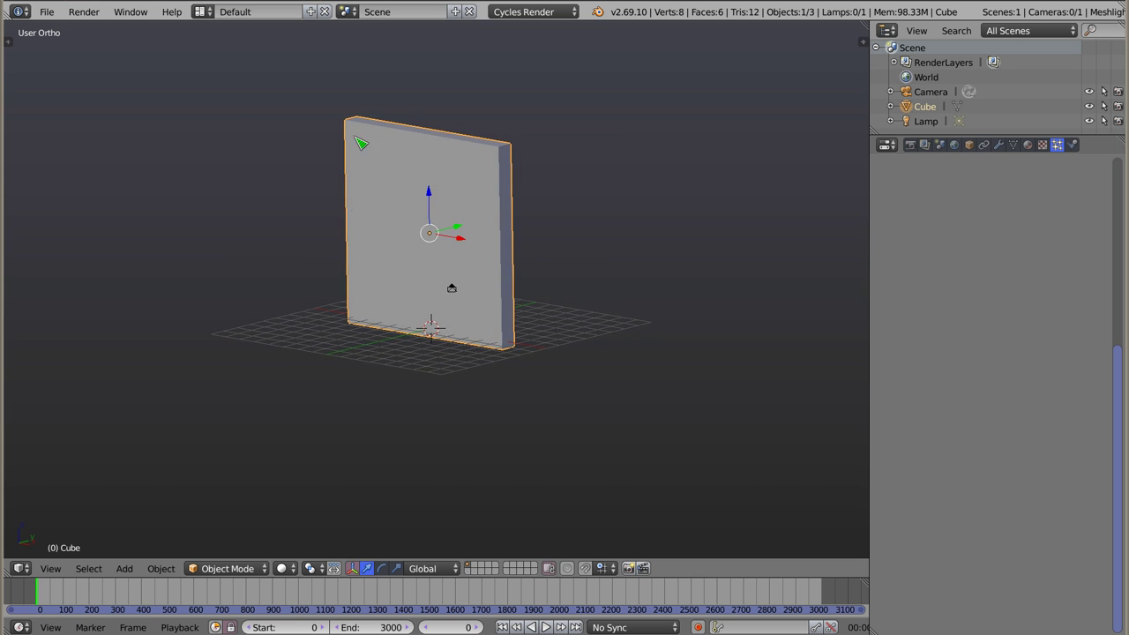
Flip the normals of all the cube's faces in Edit Mode and return to Object Mode.
scroll(360, 143, "up", 5)
scroll(458, 216, "down", 2)
key("Tab")
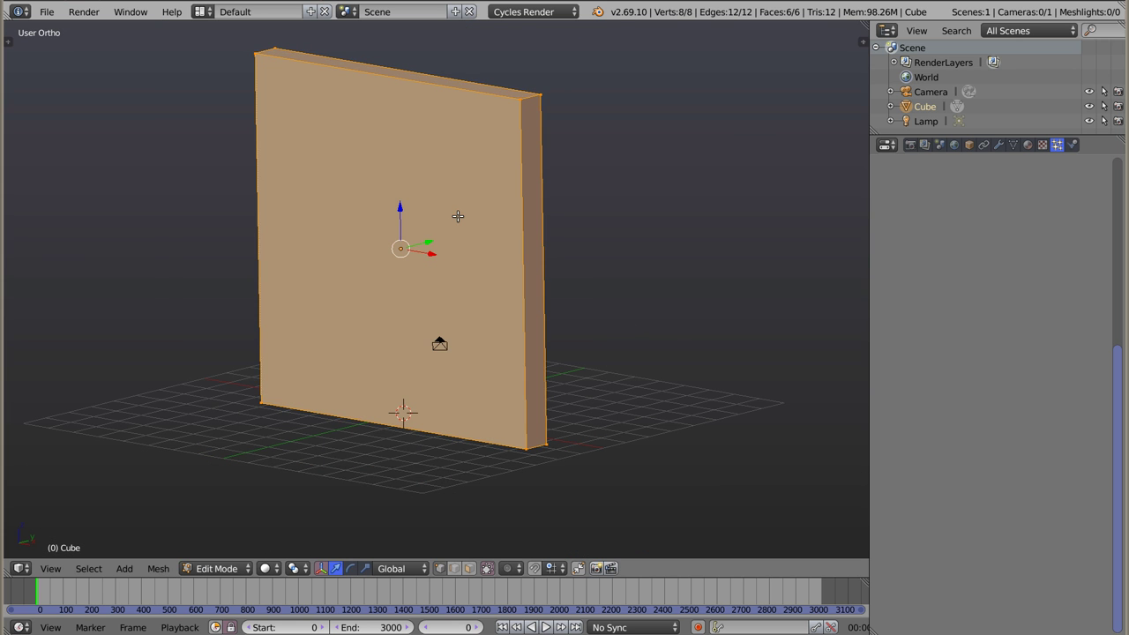
key("ctrl+f")
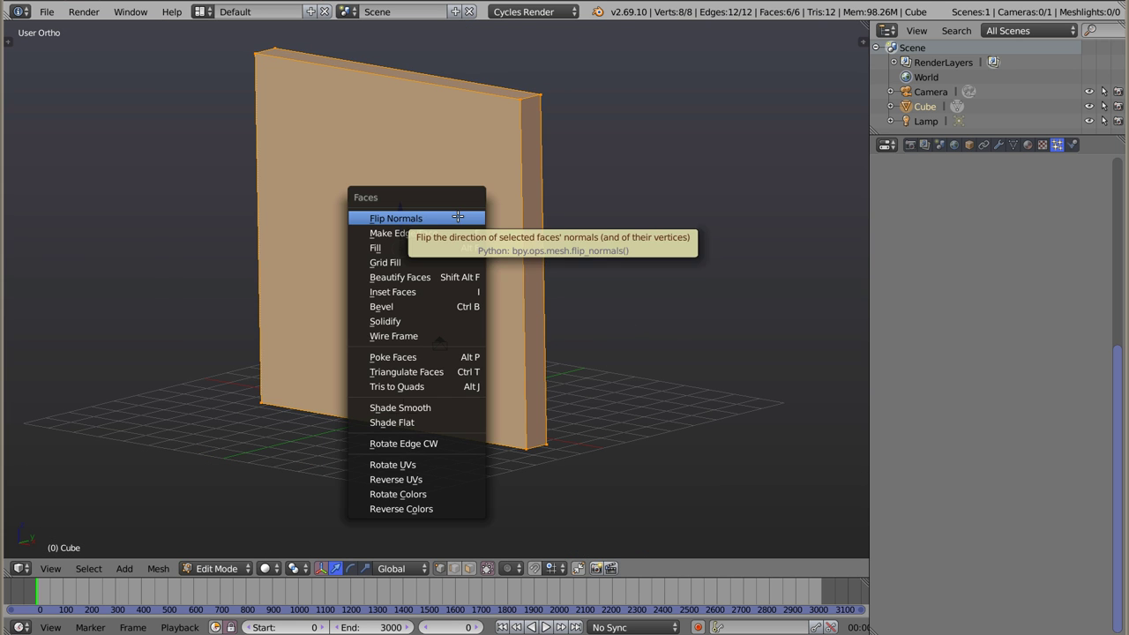
left_click(458, 216)
key("Tab")
Add a plane in front view, move it into the upper left of the box and rotate it upright.
middle_click_drag(436, 315, 533, 338)
key("KP_1")
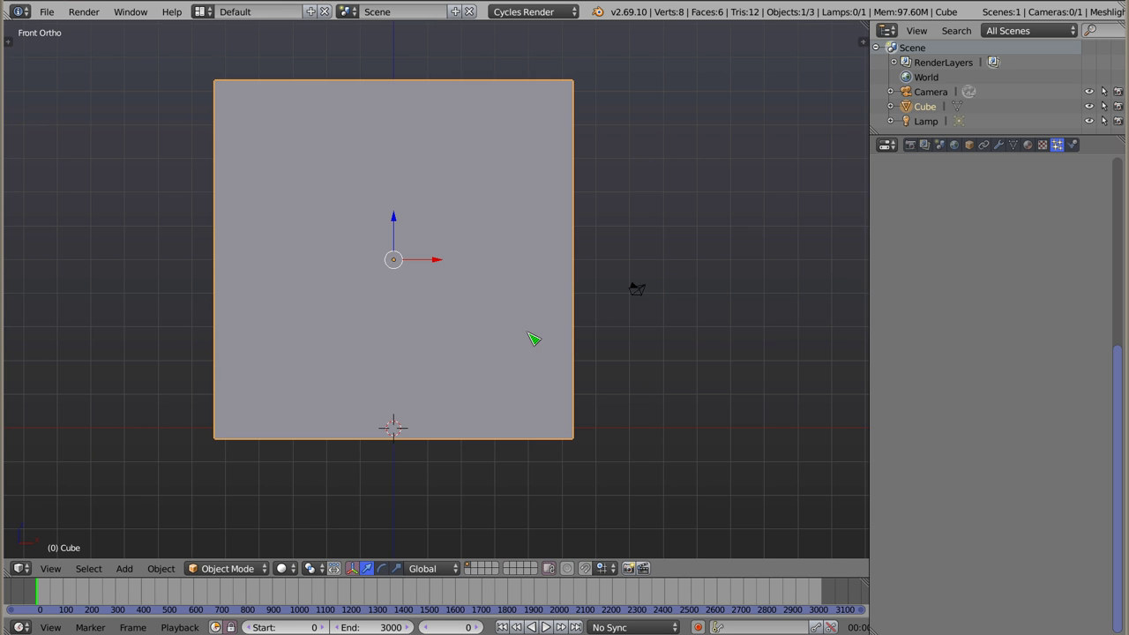
key("shift+a")
mouse_move(516, 344)
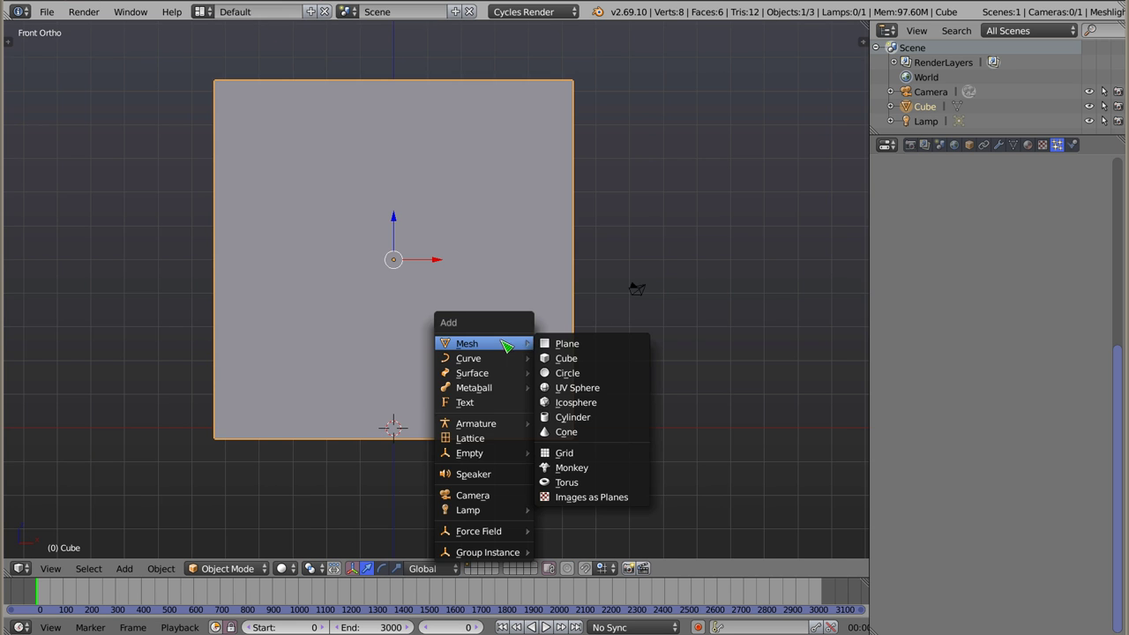
left_click(571, 345)
key("g")
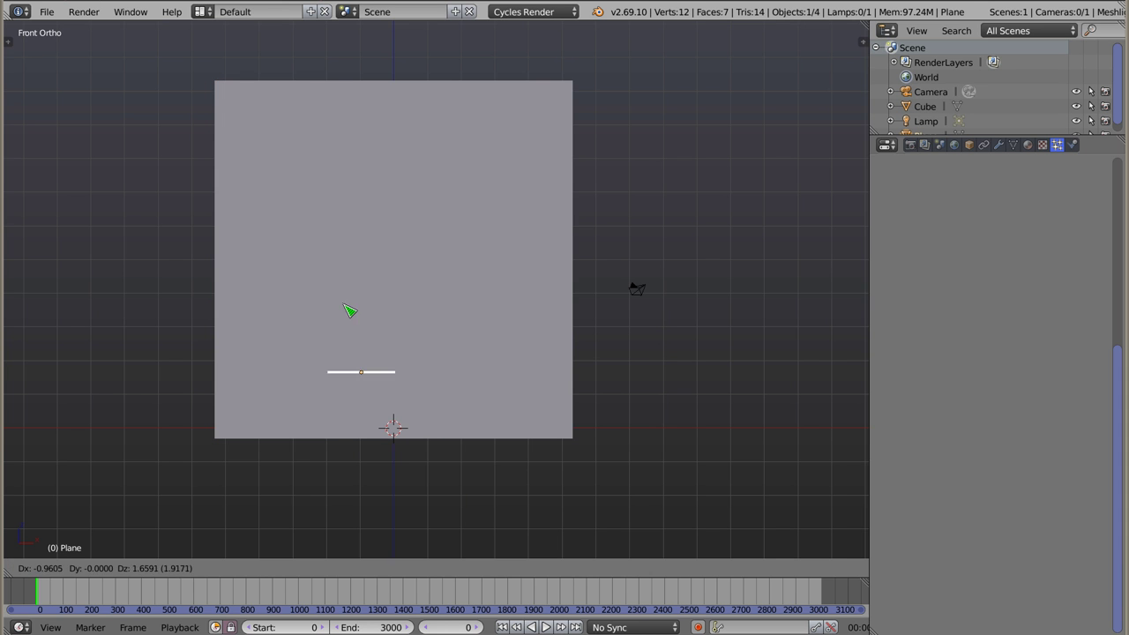
left_click(287, 197)
key("r")
left_click(238, 328)
Switch to wireframe display and scale the plane along Y to about 0.25 so it fits inside the box.
middle_click_drag(238, 328, 301, 306)
key("z")
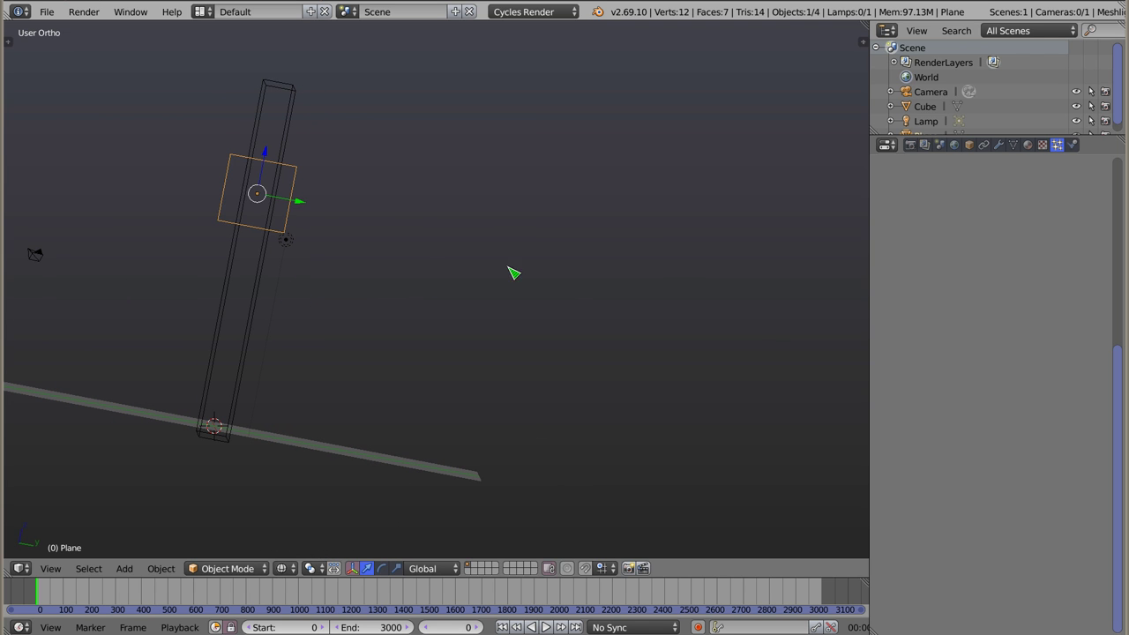
key("s")
key("y")
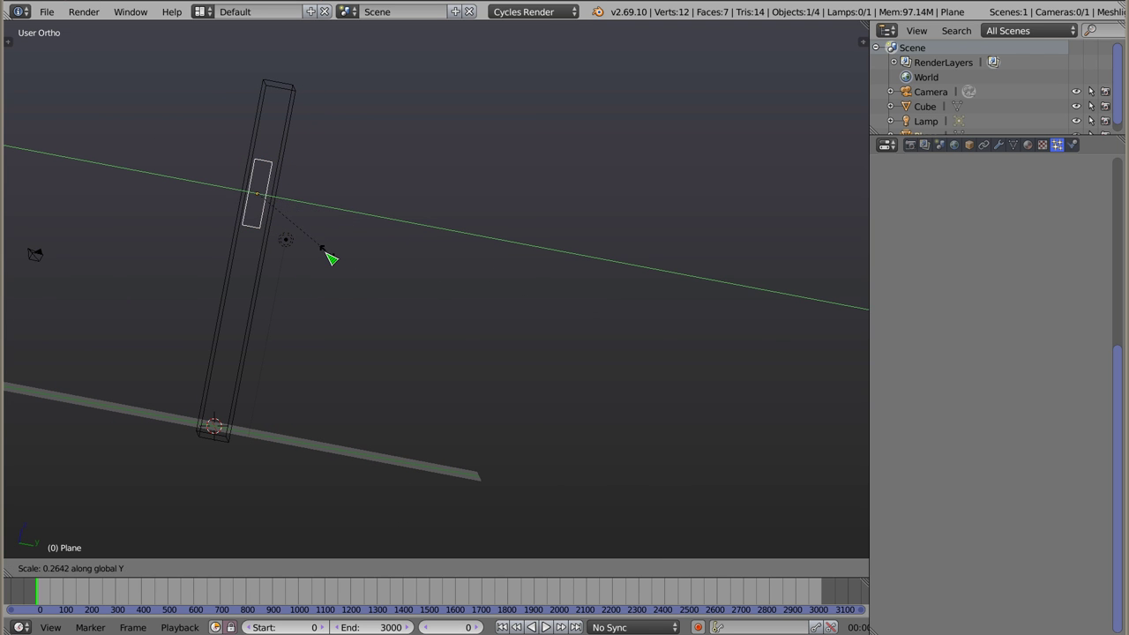
left_click(315, 256)
middle_click_drag(315, 257, 562, 232)
Raise the thin box slightly along Z and open its physics settings.
right_click(547, 194)
key("g")
key("z")
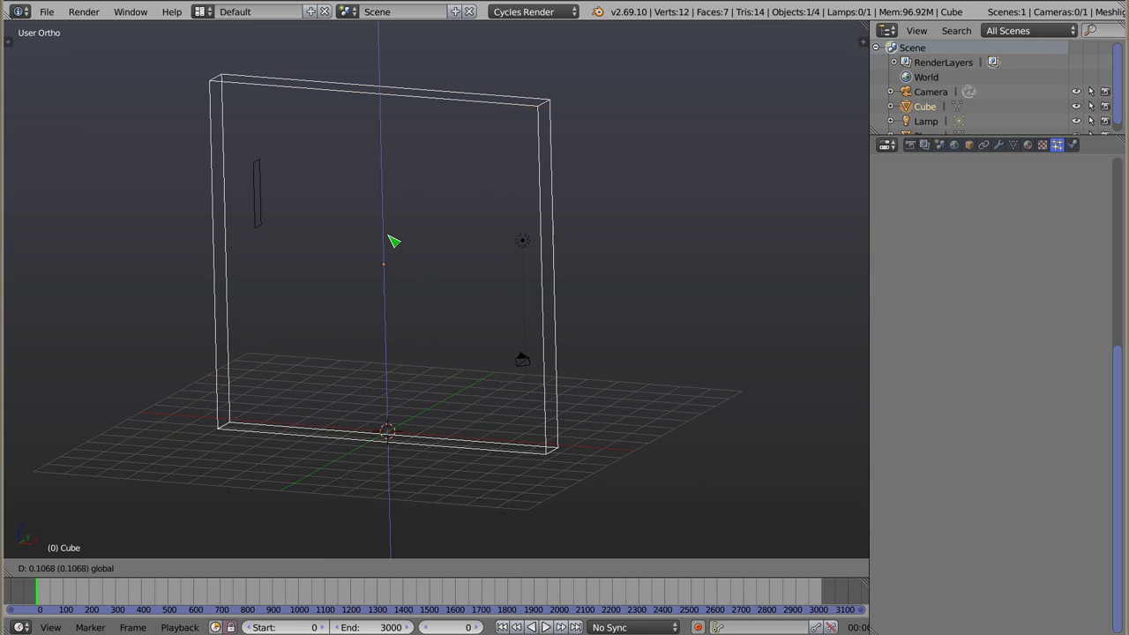
left_click(395, 233)
middle_click_drag(409, 277, 459, 307, "shift")
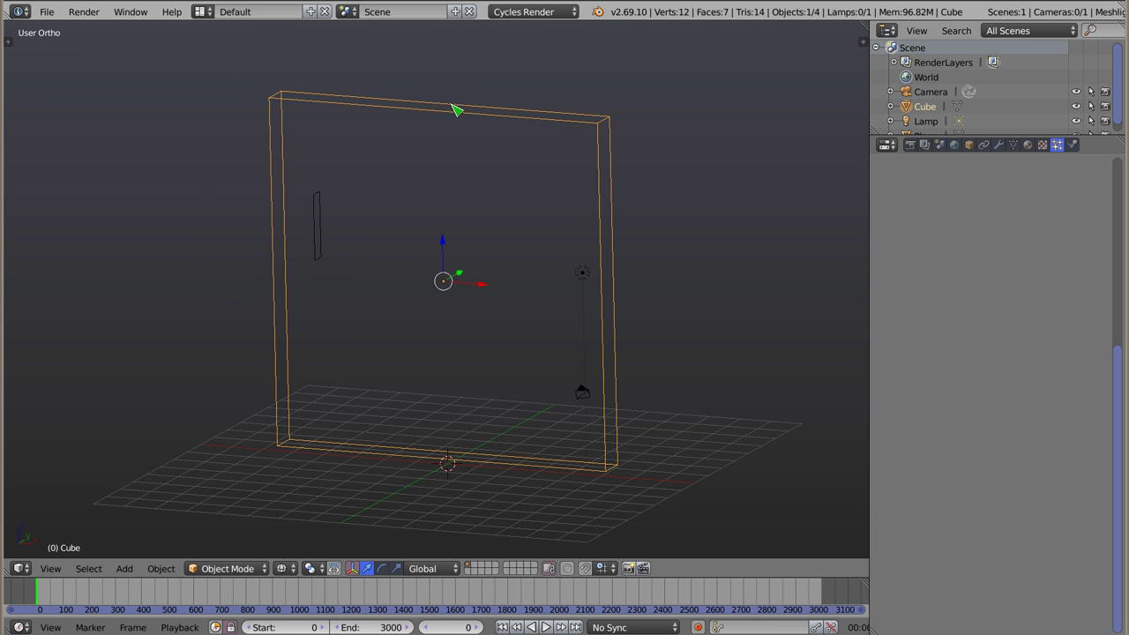
left_click(1073, 145)
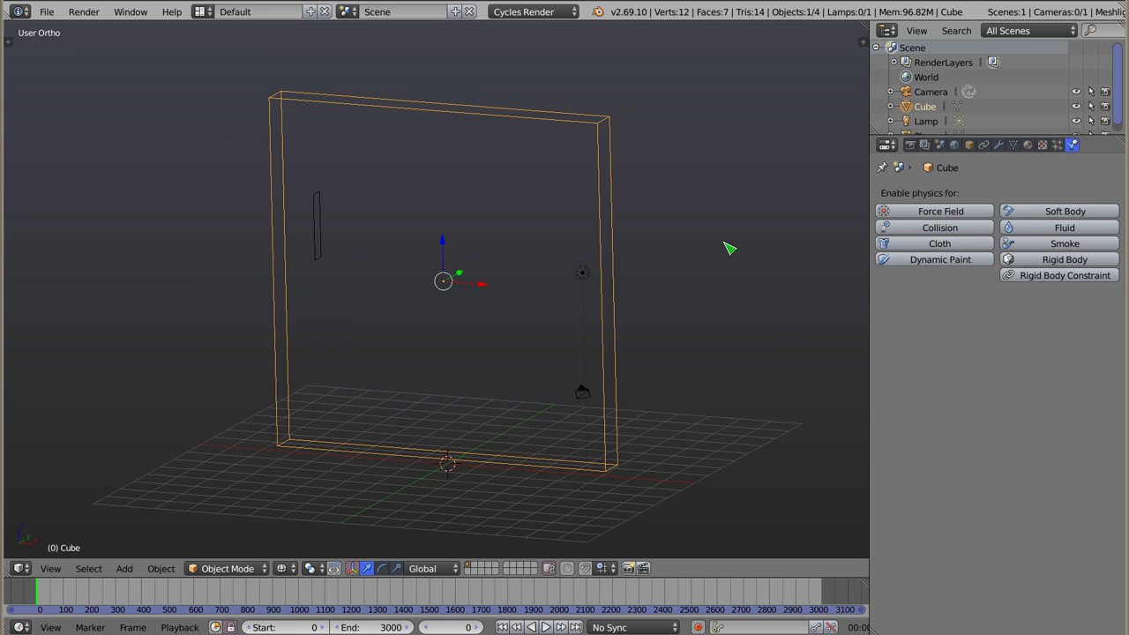
Enable collision physics on the thin box with particle damping factor 0.6 and particle friction factor 0.5.
left_click(939, 228)
left_click_drag(929, 406, 948, 406)
left_click_drag(917, 449, 935, 449)
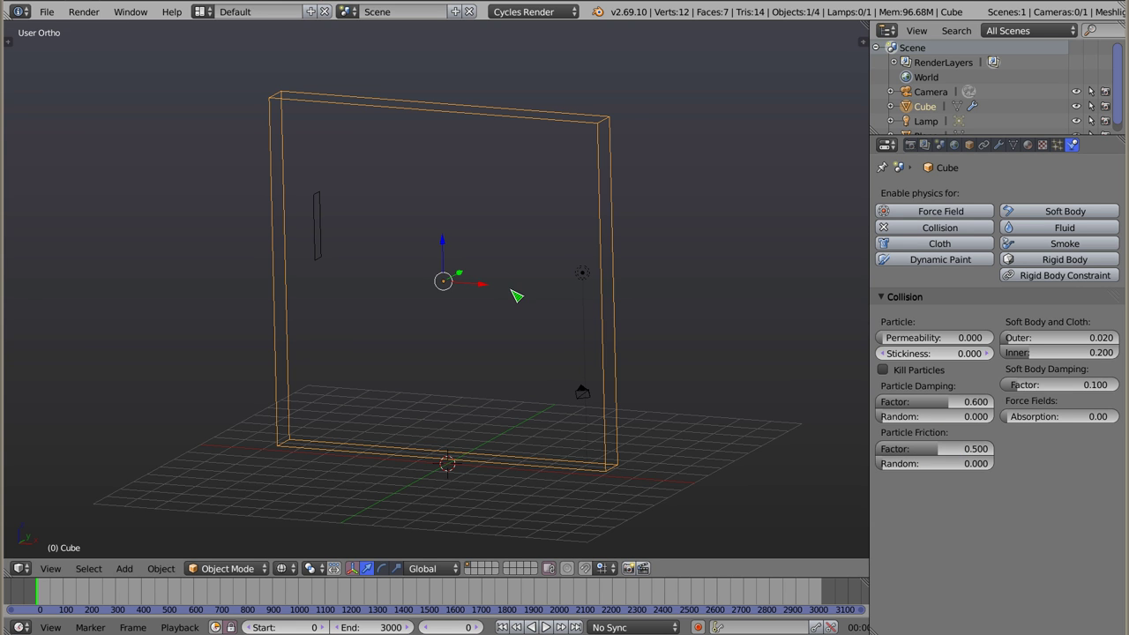
Give the upright plane a new particle system with 10000 particles and a lifetime of 3000.
right_click(319, 204)
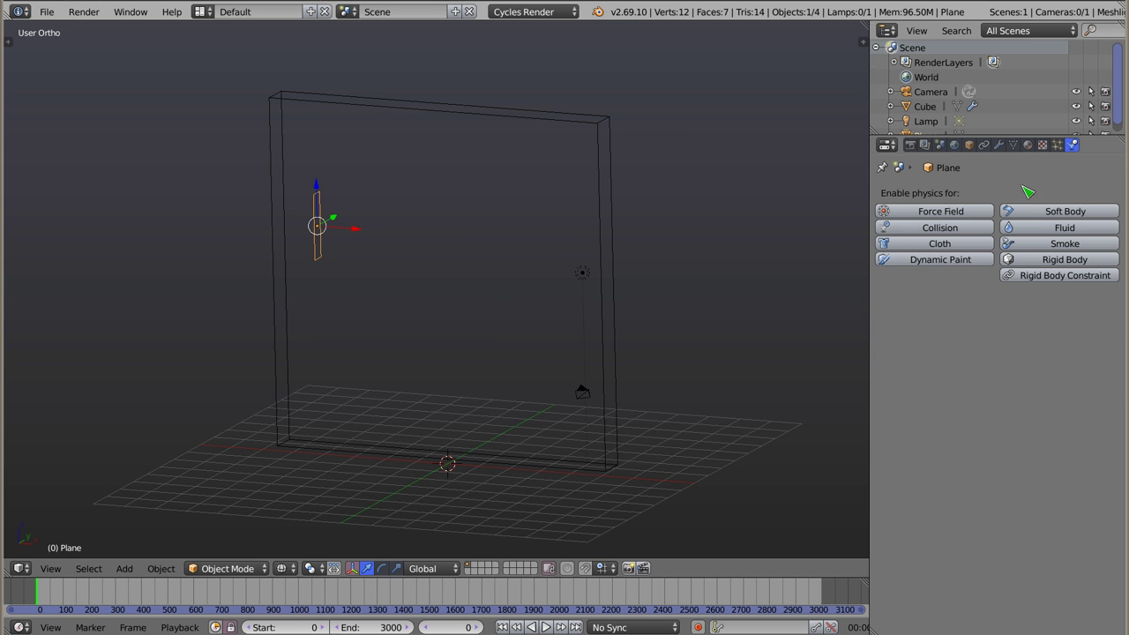
left_click(1057, 146)
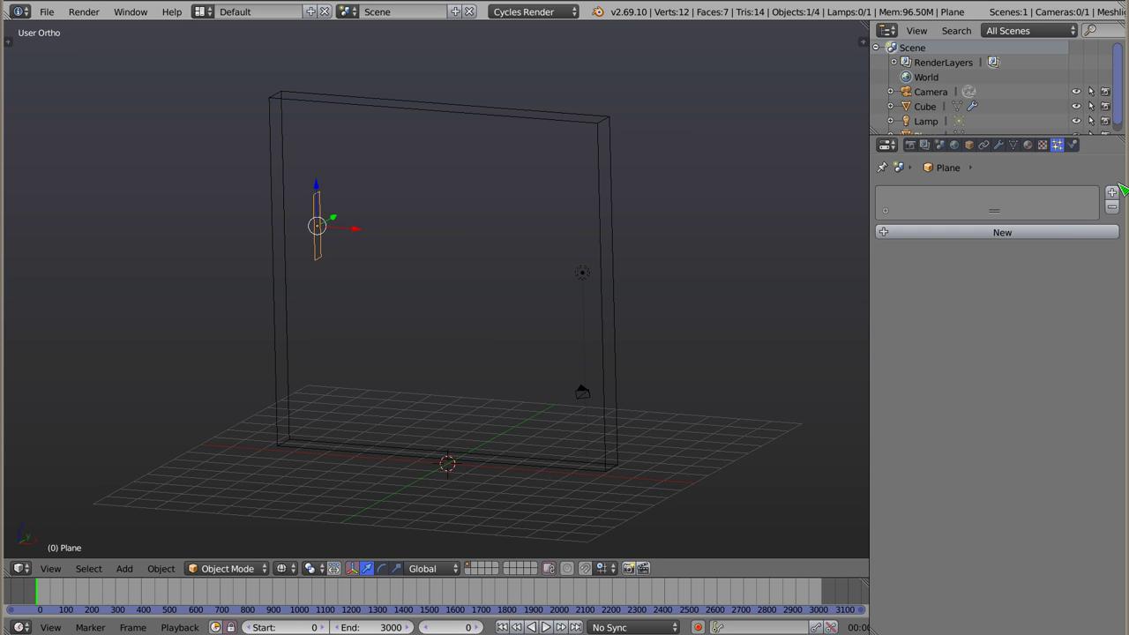
left_click(1046, 232)
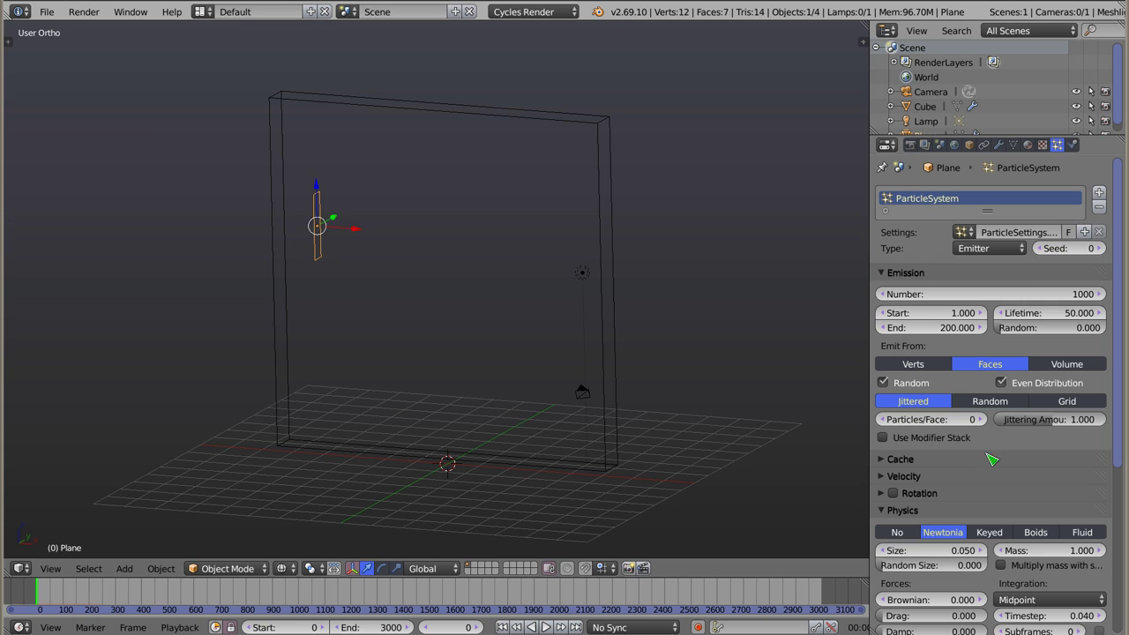
left_click(1004, 295)
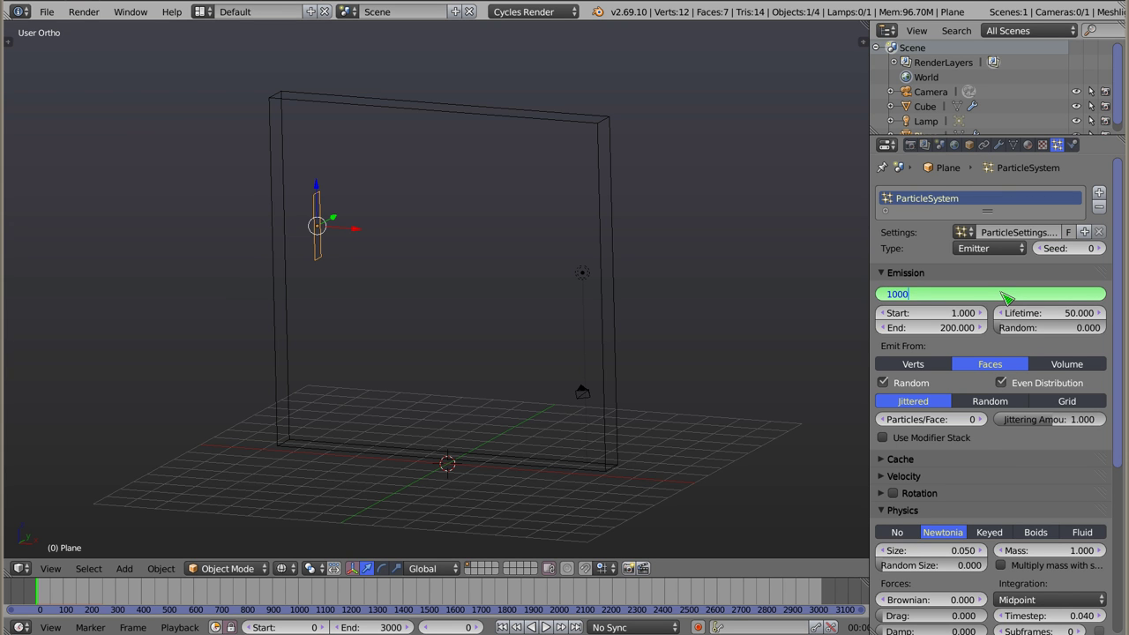
key("Return")
left_click(1050, 315)
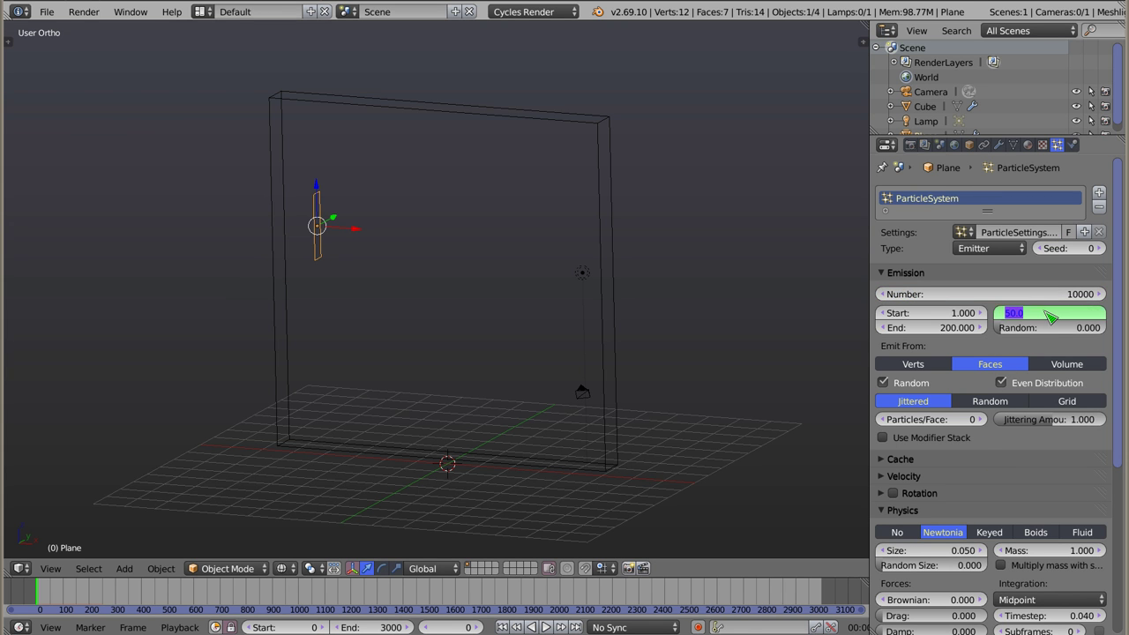
key("Return")
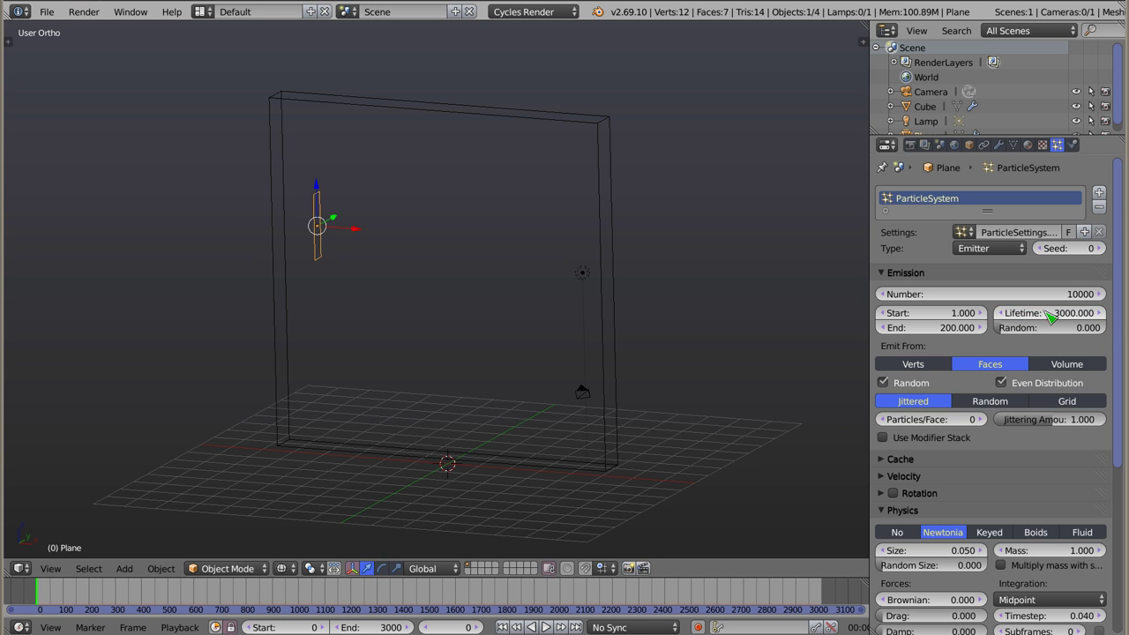
Switch the plane's particle physics to Fluid and lower the particle cache step.
scroll(1050, 318, "down", 7)
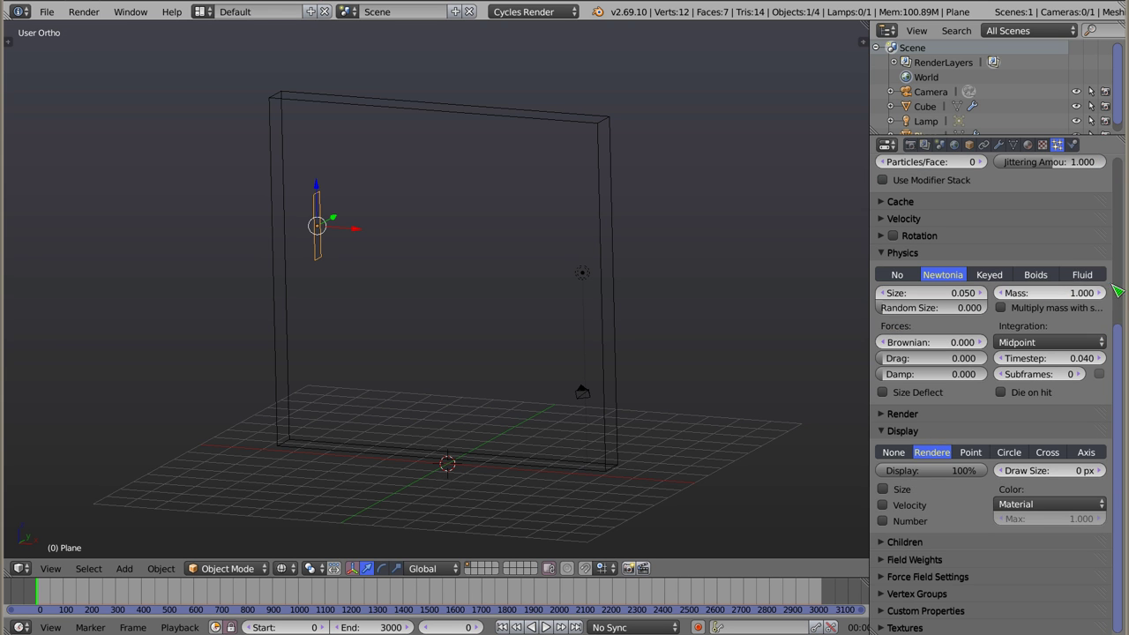
left_click(1087, 275)
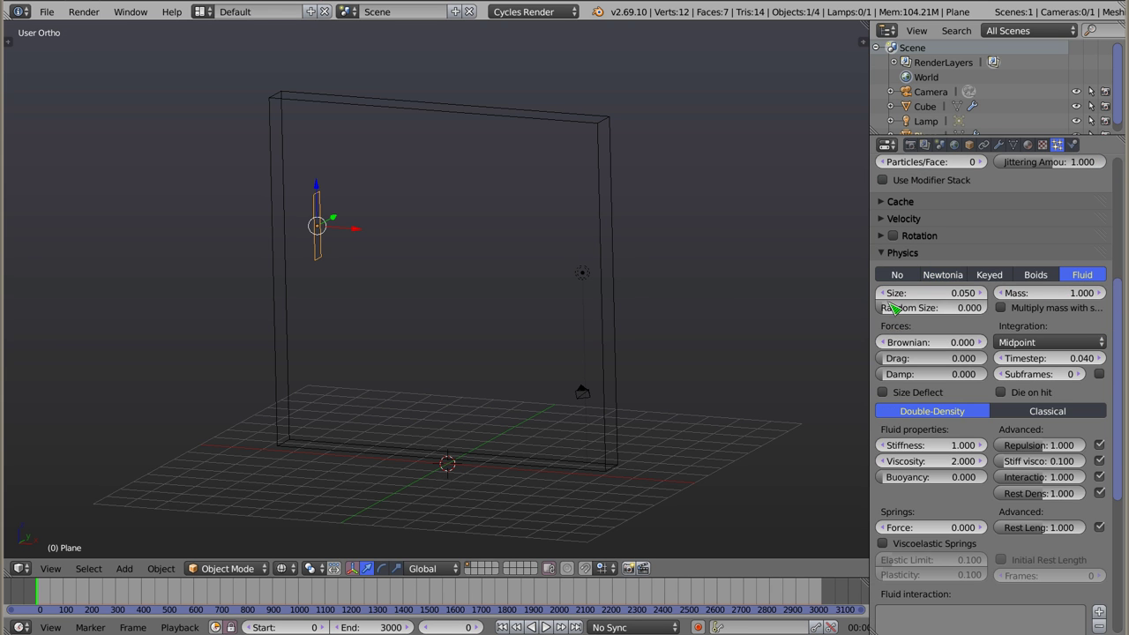
left_click(891, 203)
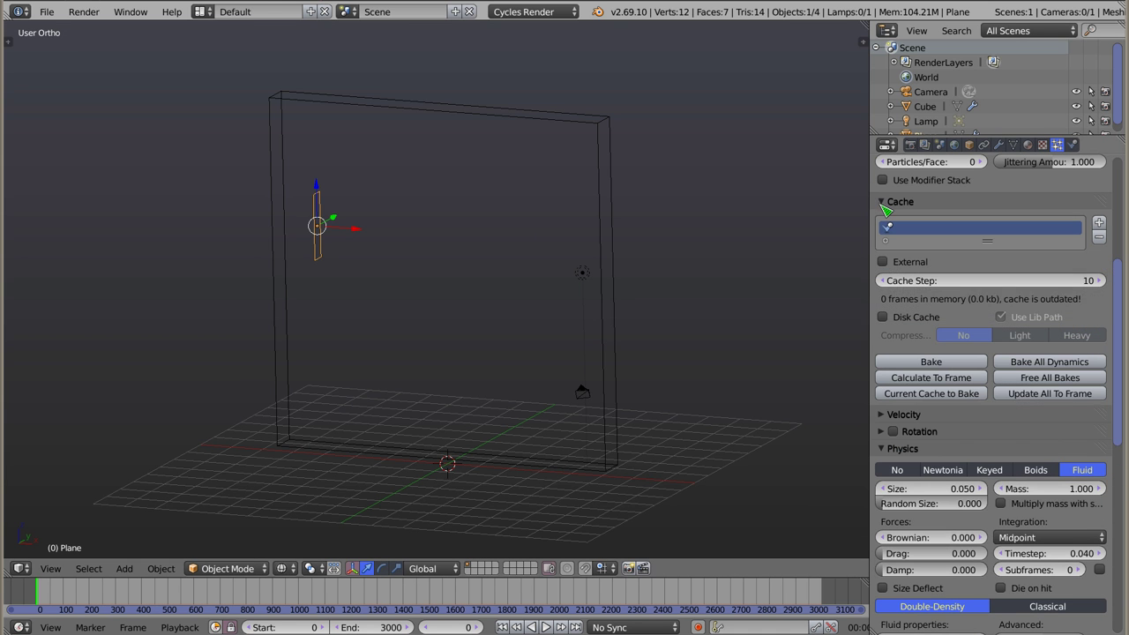
left_click_drag(988, 280, 844, 273)
left_click(891, 201)
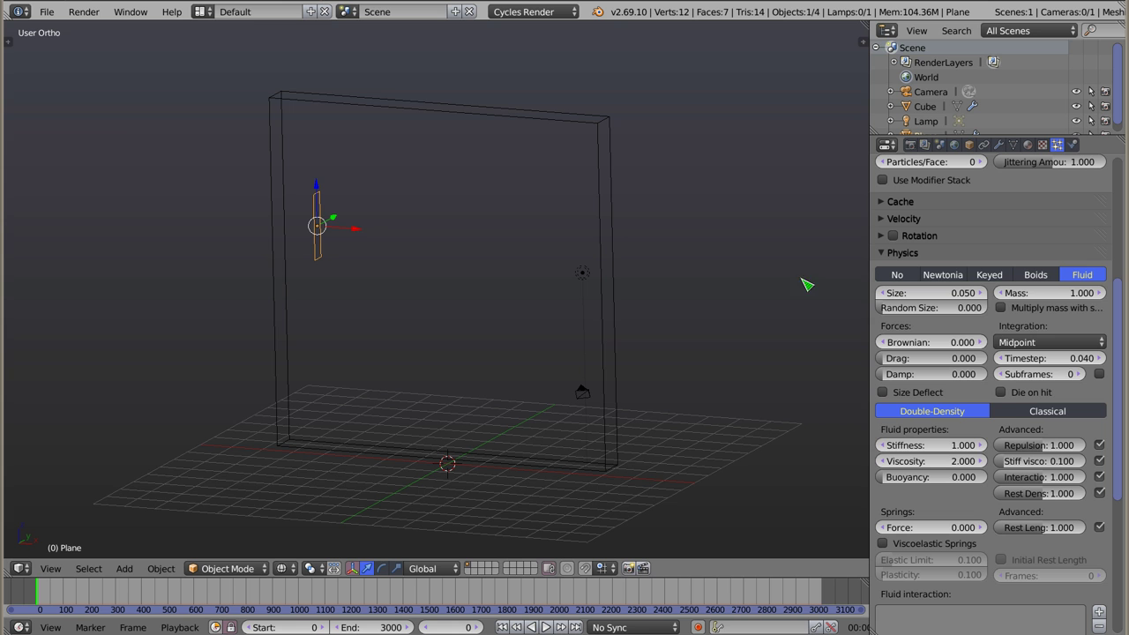
Save the file and play the simulation in front view, examining how the fluid spreads across the box floor.
key("ctrl+s")
left_click(326, 369)
key("KP_1")
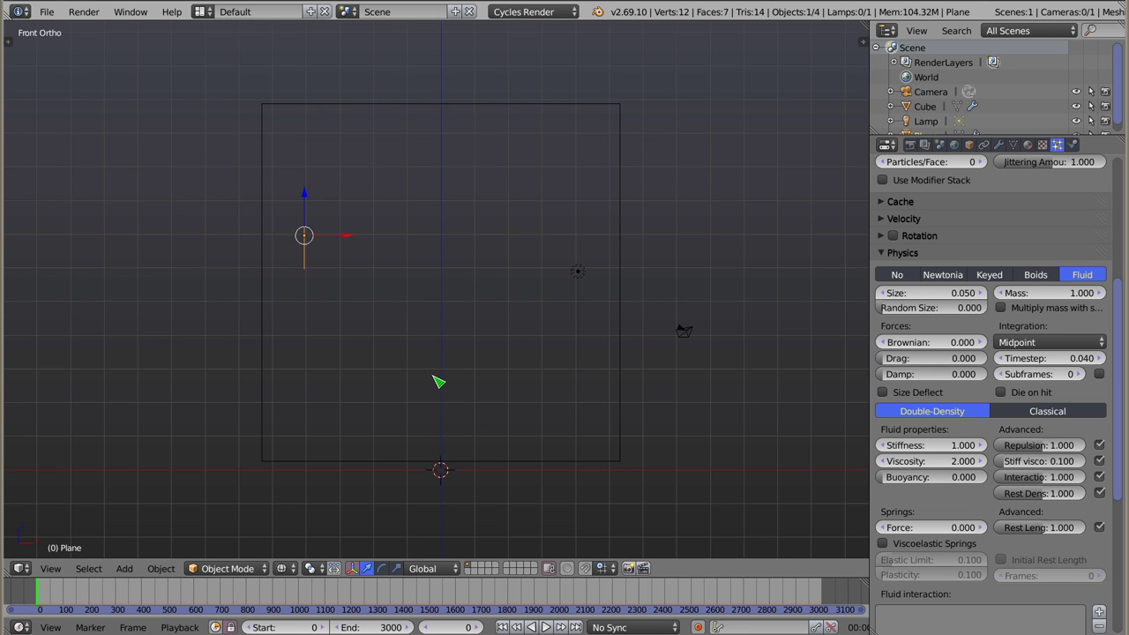
key("alt+a")
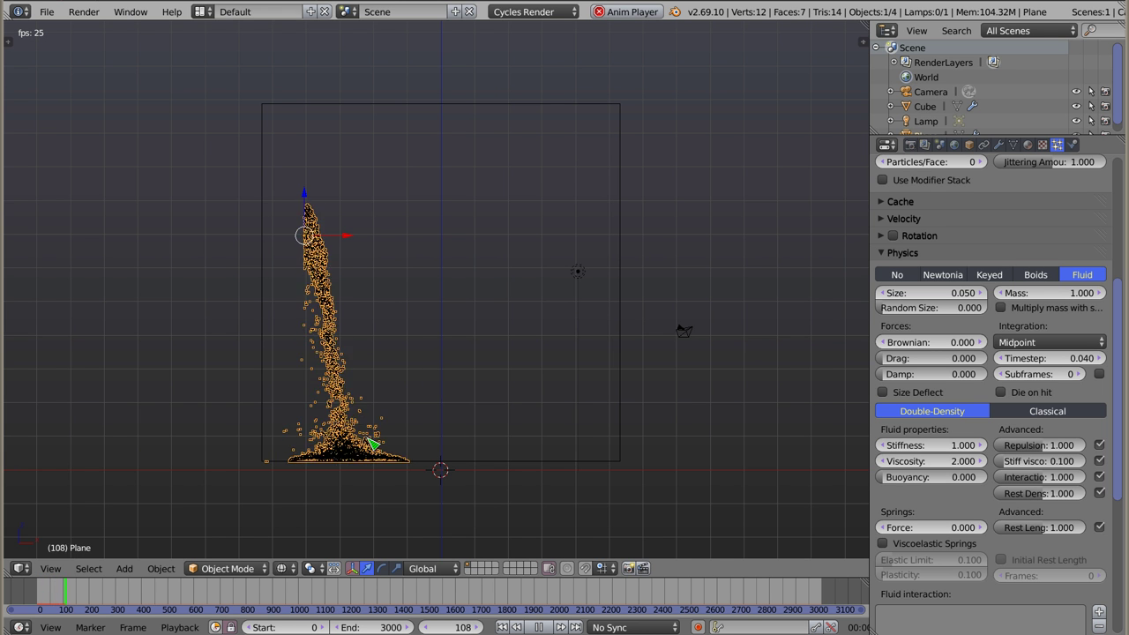
scroll(347, 458, "up", 2)
middle_click_drag(378, 417, 390, 396, "shift")
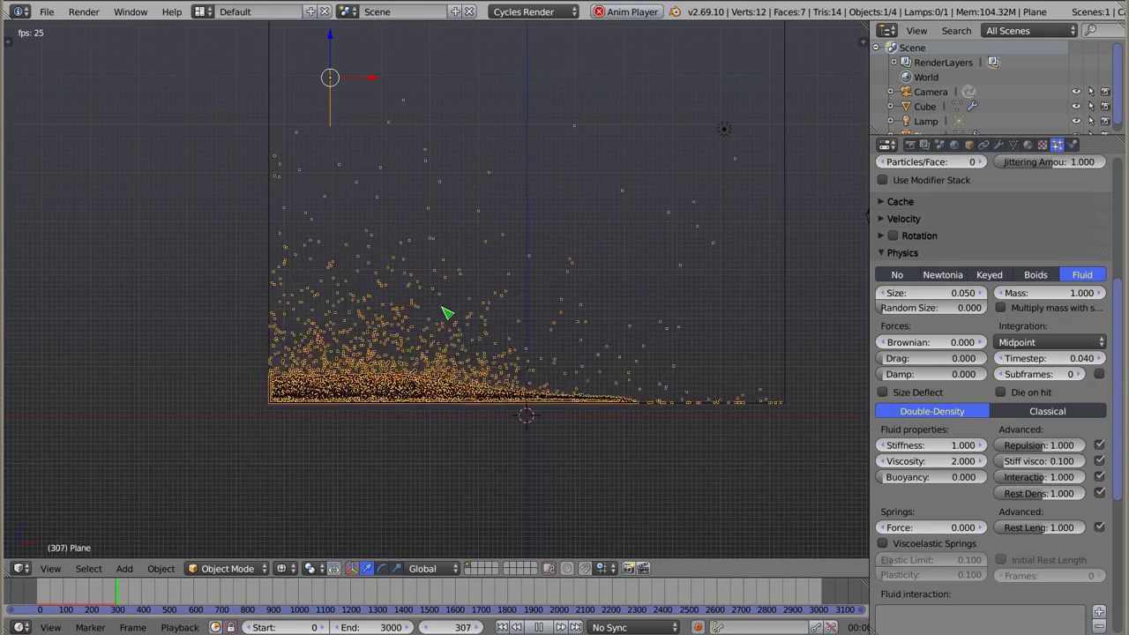
middle_click_drag(435, 319, 403, 353, "shift")
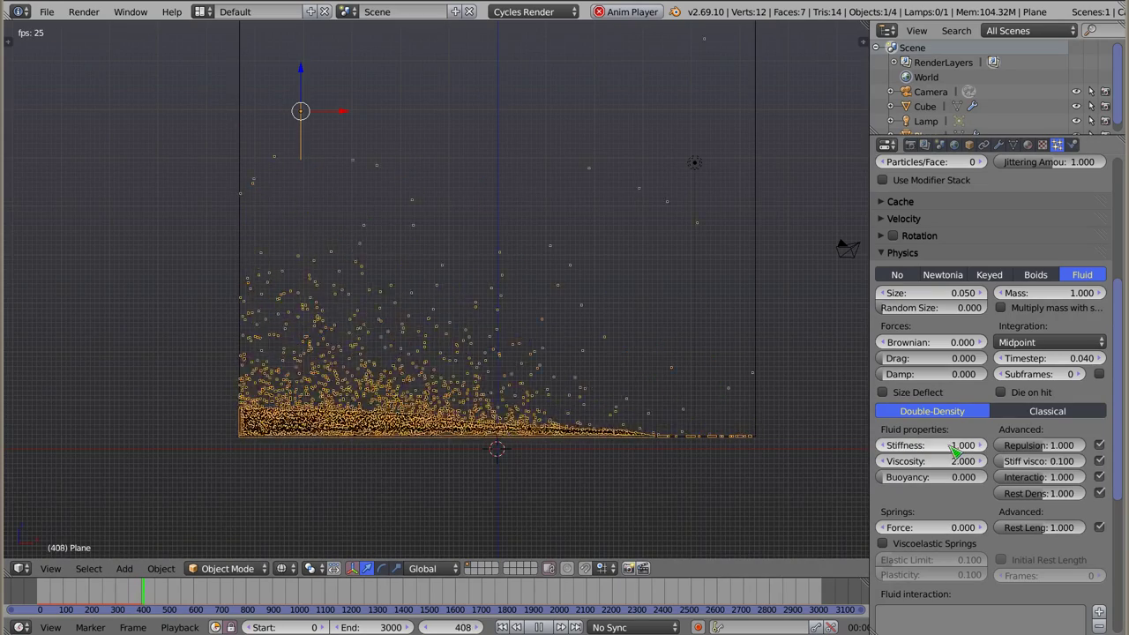
Raise the fluid stiffness to 7.62 during playback, examine the particles from the front and at an angle, and stop playback.
left_click_drag(930, 446, 981, 445)
middle_click_drag(491, 221, 441, 313, "shift")
scroll(468, 320, "down", 1)
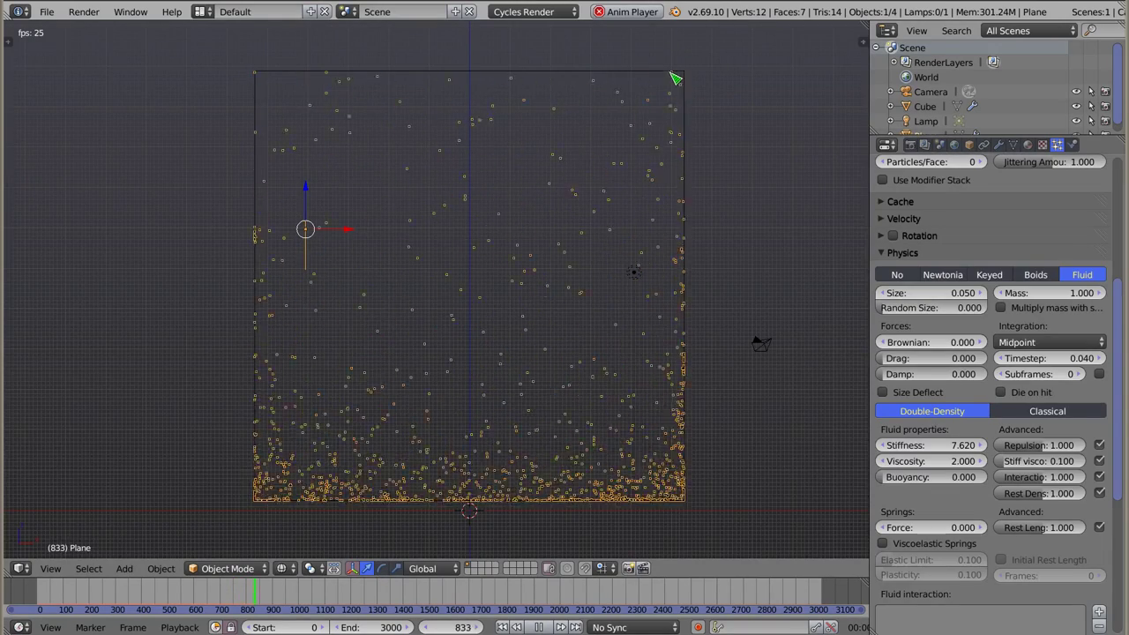
right_click(451, 68)
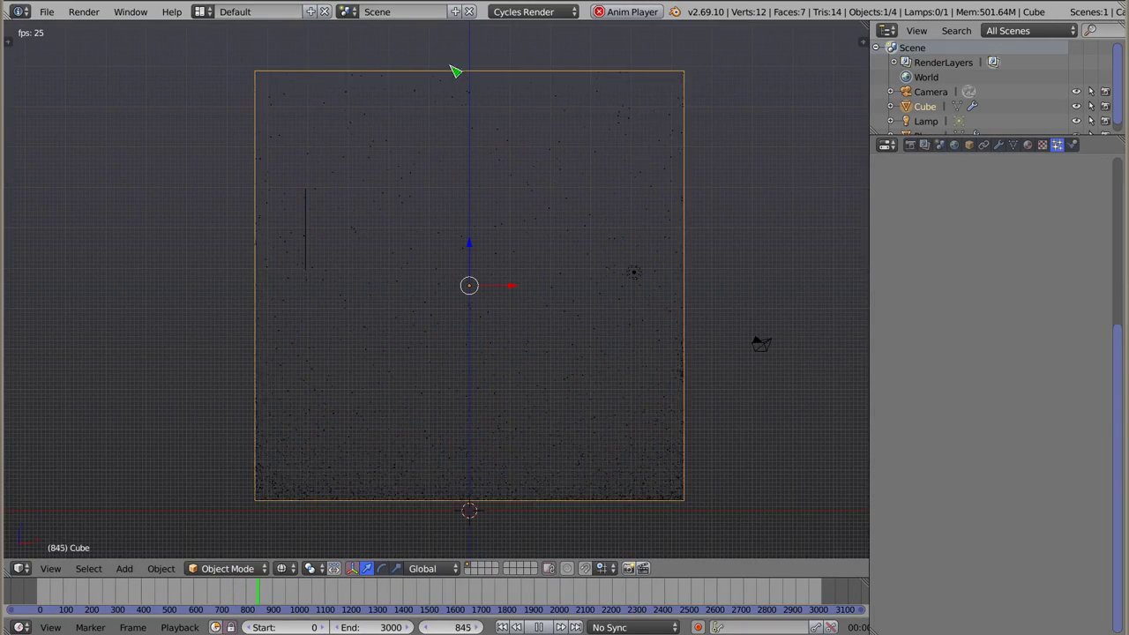
right_click(308, 220)
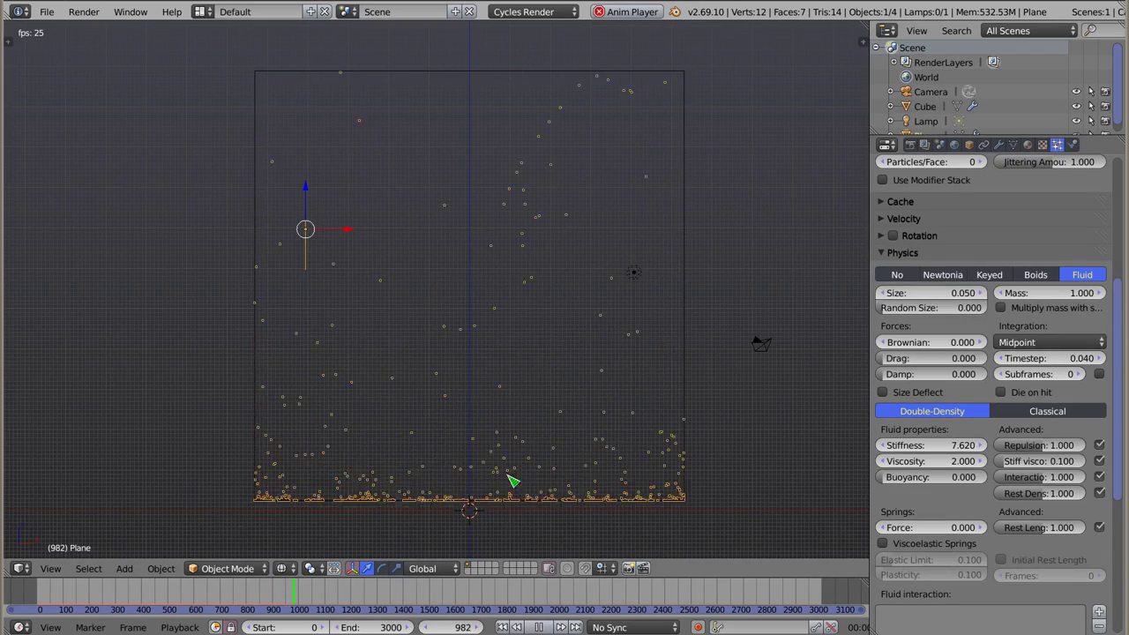
middle_click_drag(500, 353, 430, 381)
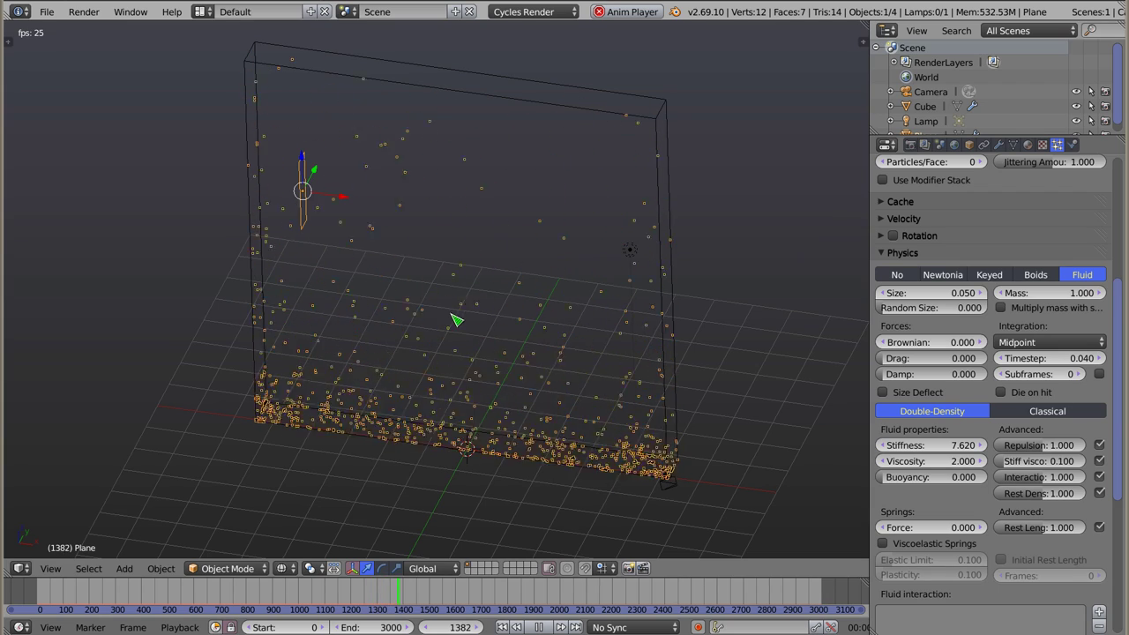
key("Escape")
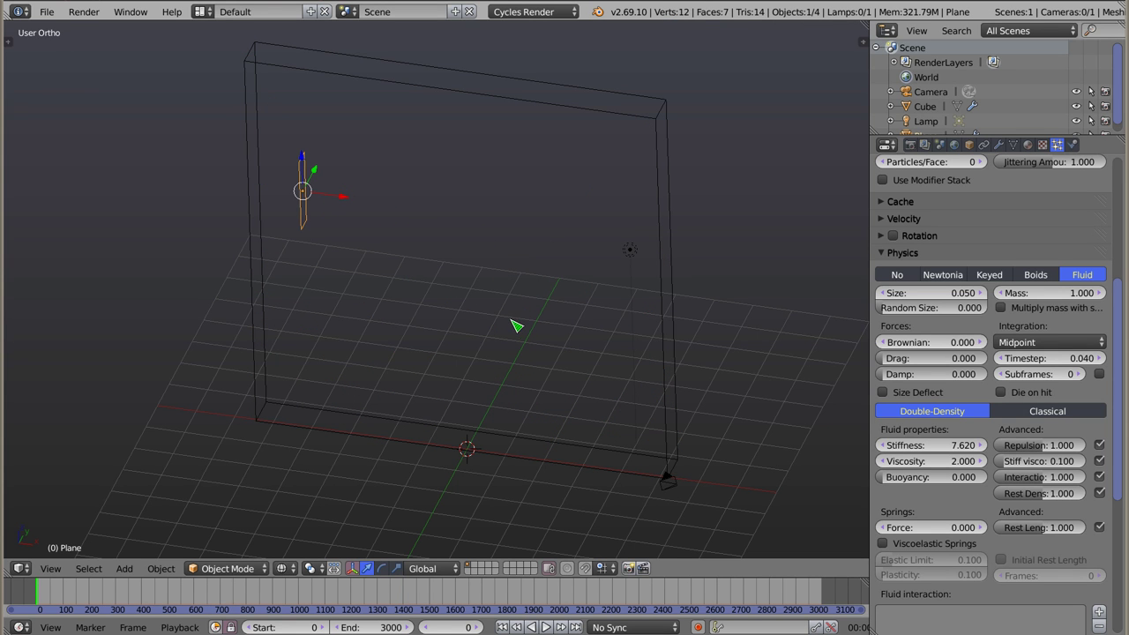
Set the particle integration method to RK4, play the simulation, replay it from the first frame and stop it.
middle_click_drag(484, 265, 456, 200)
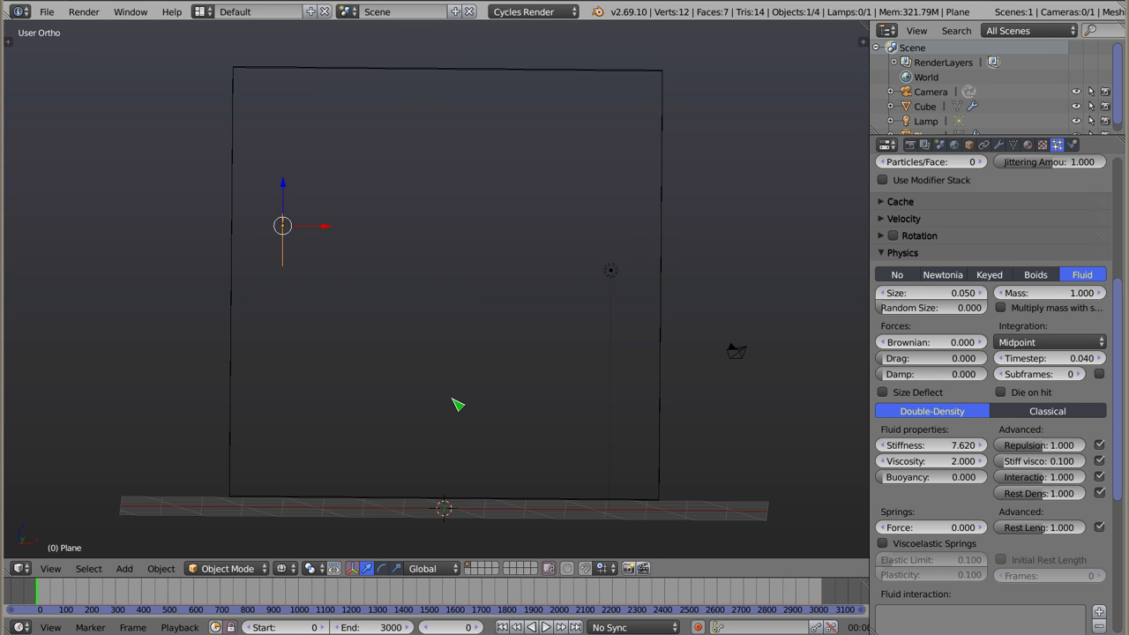
middle_click_drag(756, 479, 764, 479)
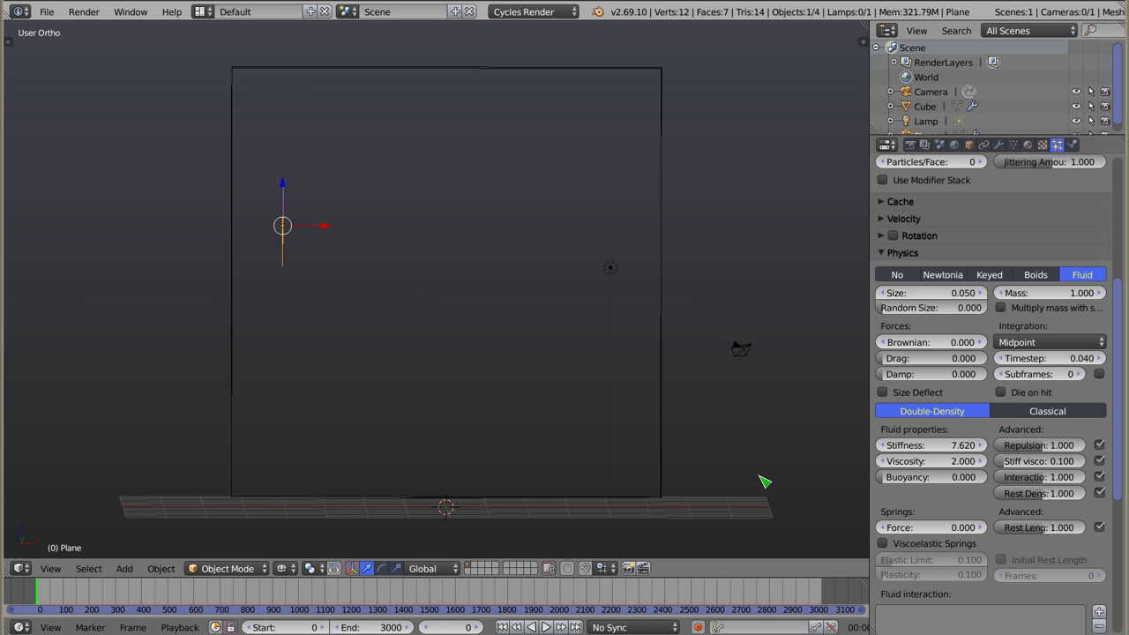
left_click(1054, 342)
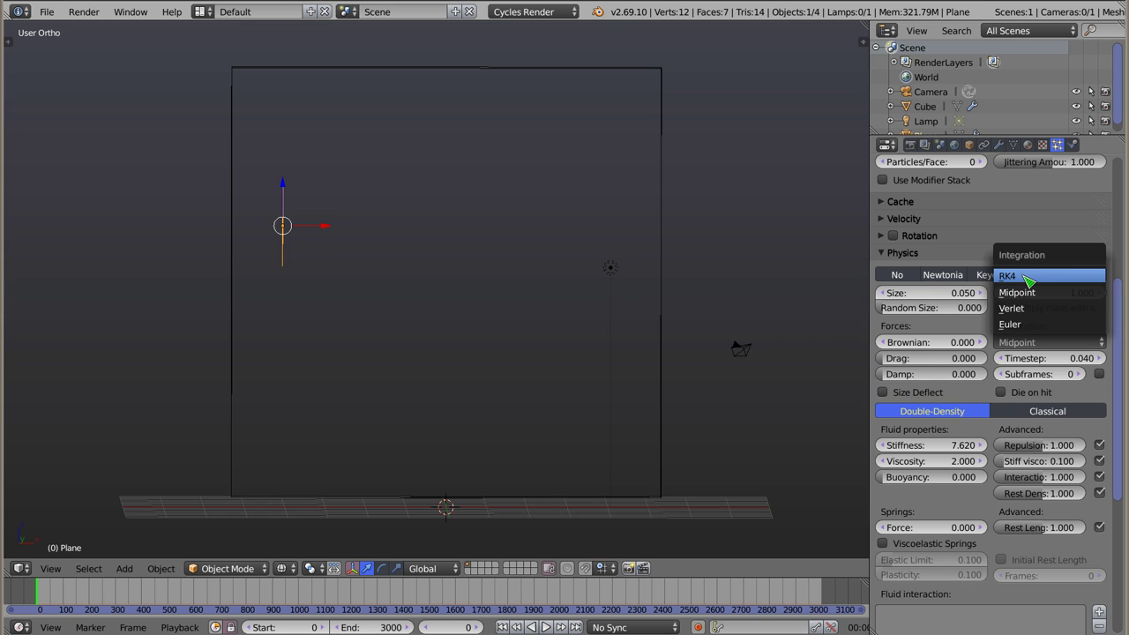
left_click(1029, 279)
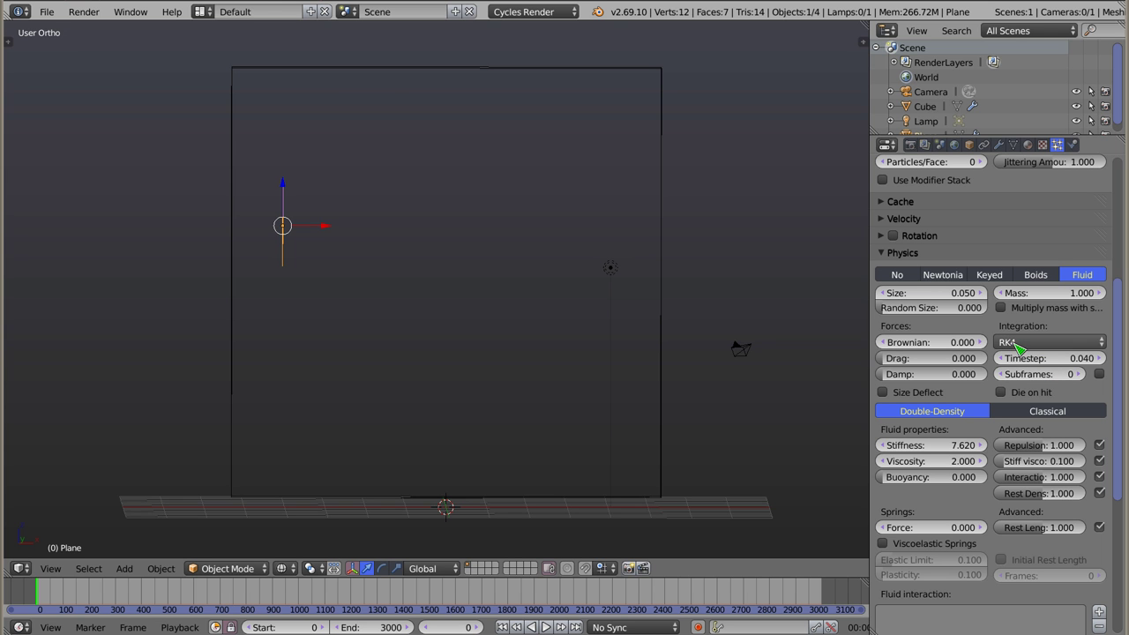
key("alt+a")
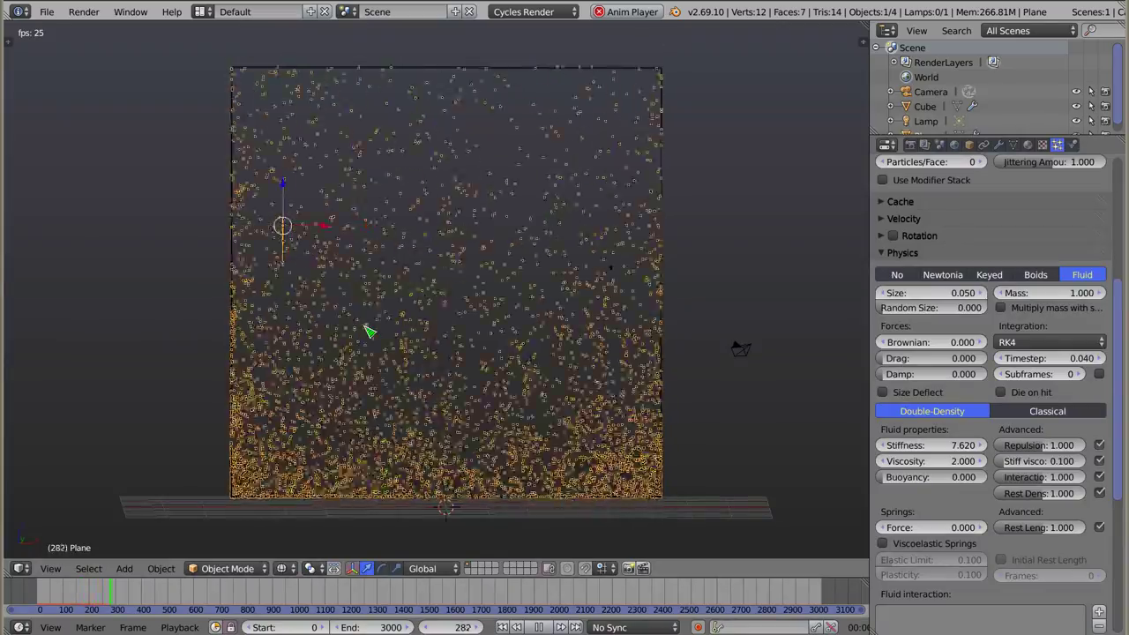
key("shift+Left")
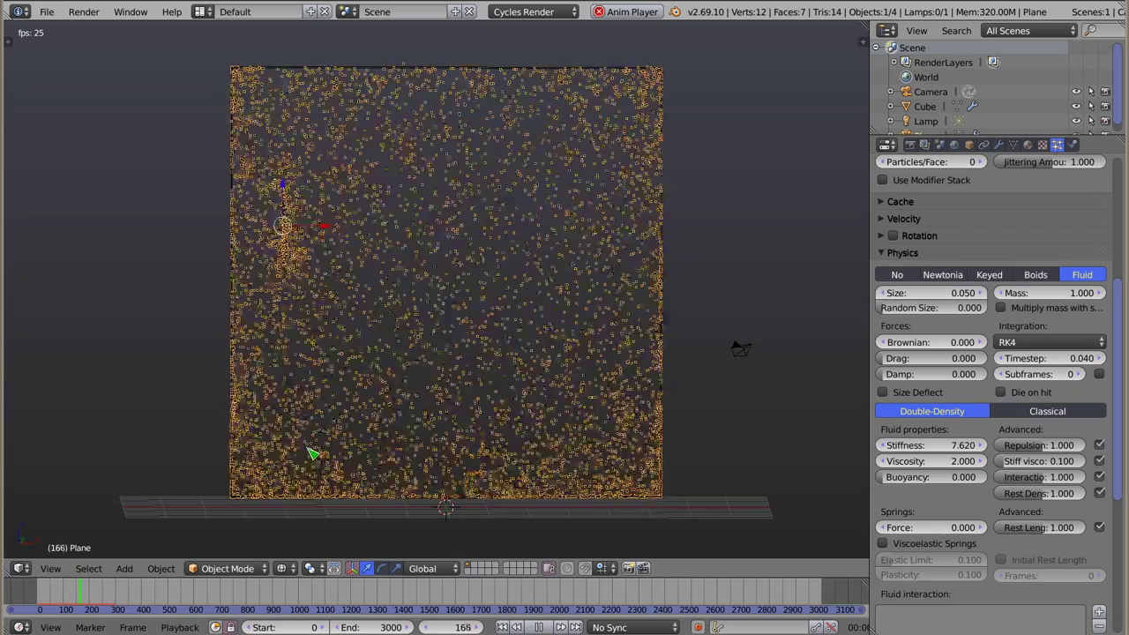
key("Escape")
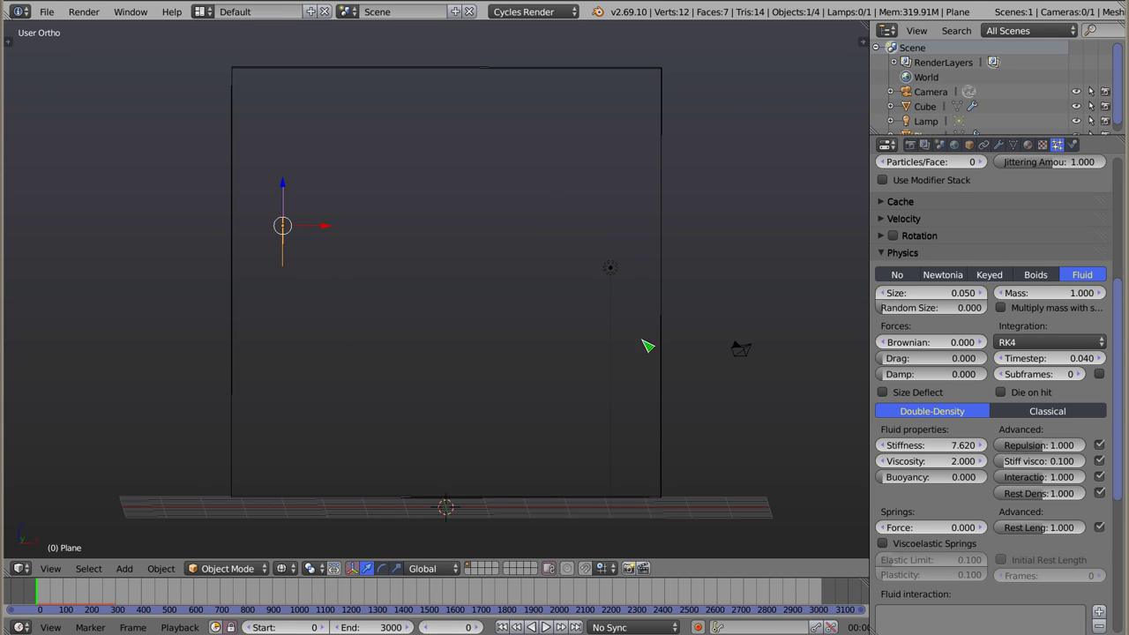
Replay the simulation briefly in front view and set the fluid stiffness to 1.
key("KP_1")
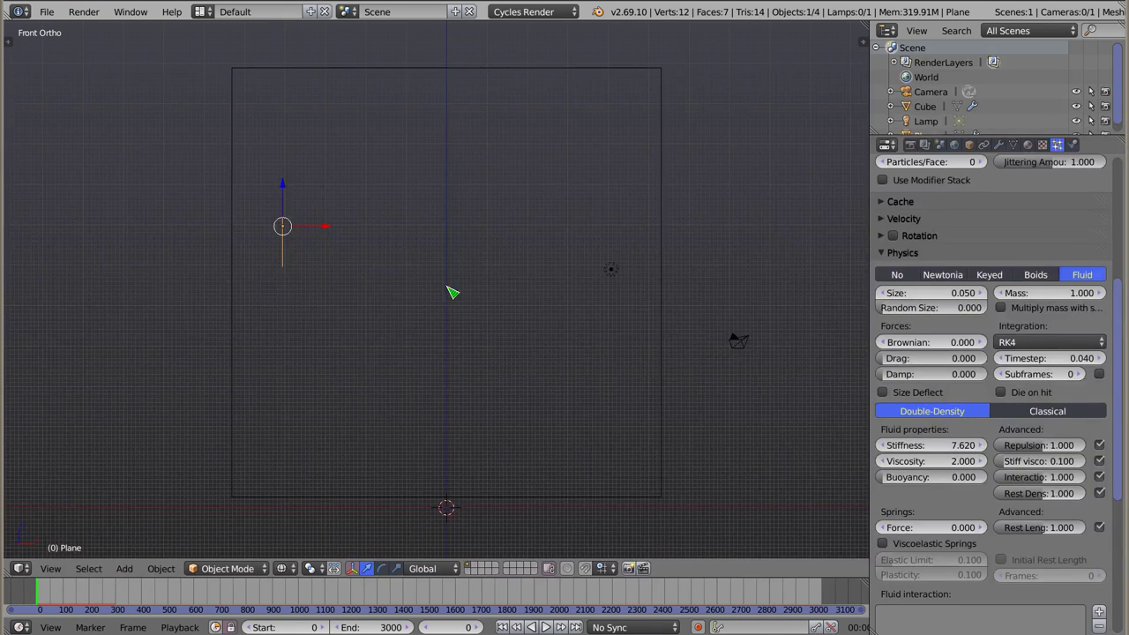
key("alt+a")
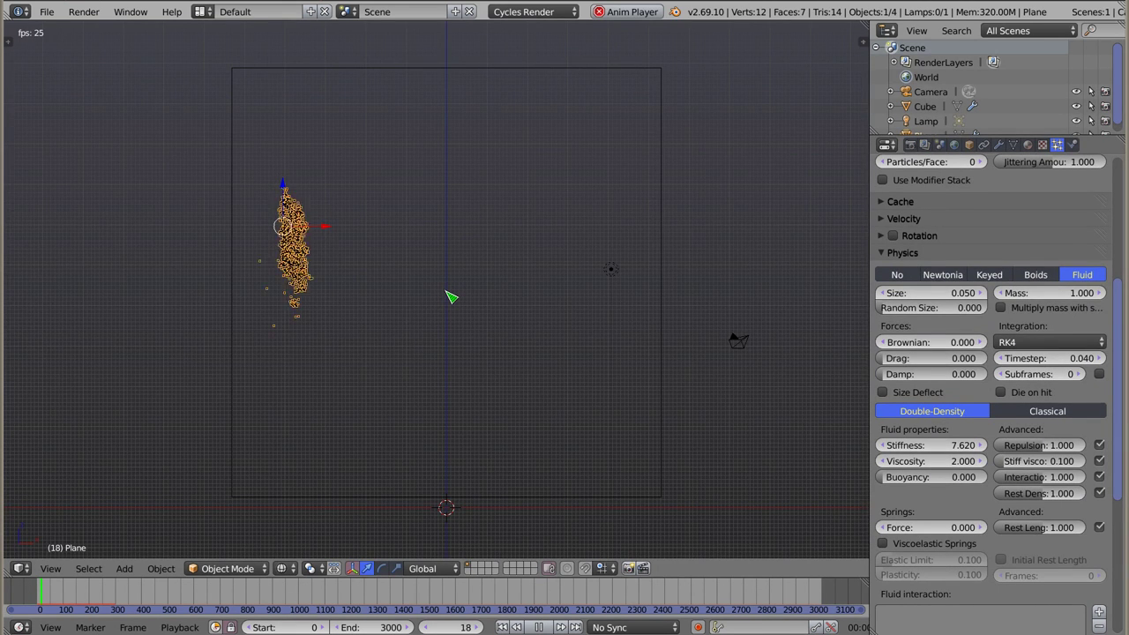
key("Escape")
left_click(935, 445)
type("1")
key("Return")
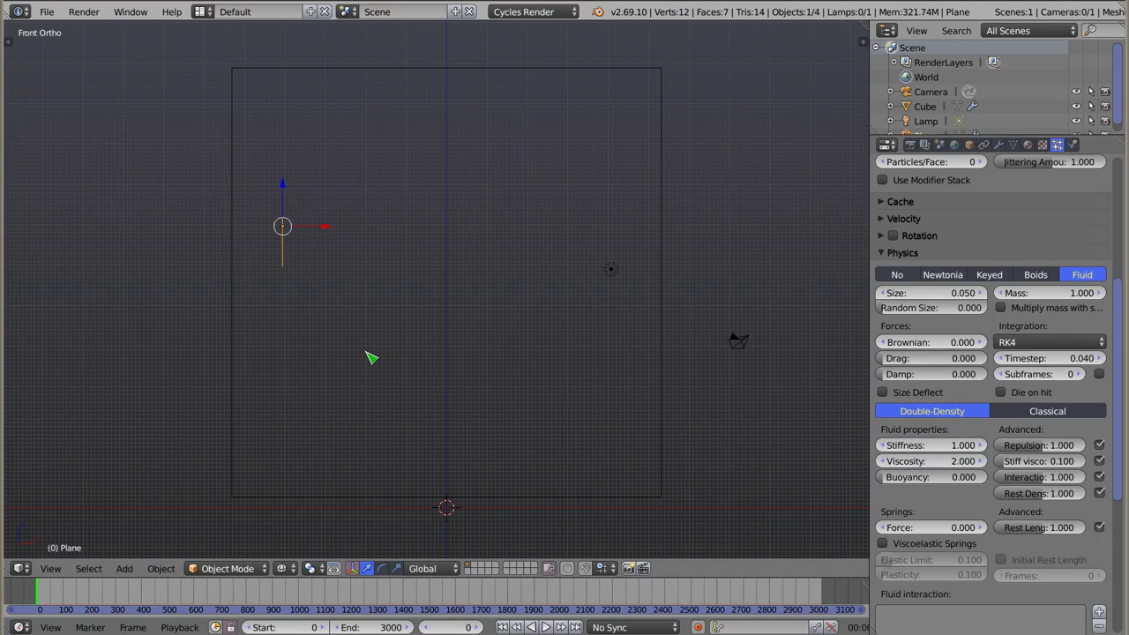
Play the simulation, examine the fluid volume on the box floor up close, and return to the whole box in front view.
key("alt+a")
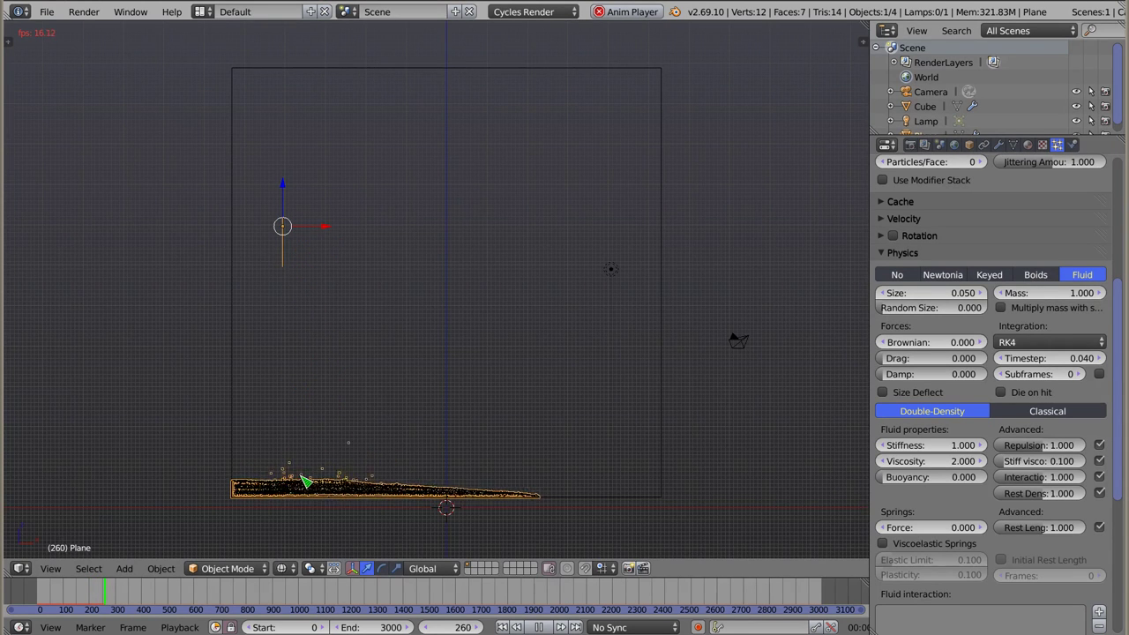
middle_click_drag(371, 439, 302, 345)
scroll(345, 474, "up", 3)
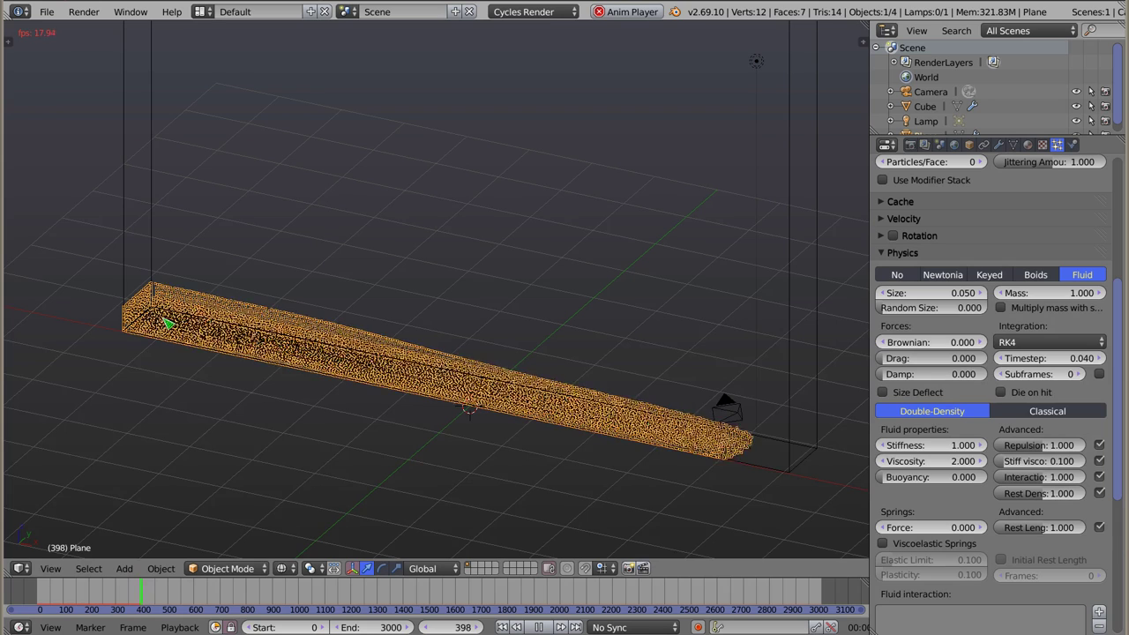
key("Escape")
key("KP_1")
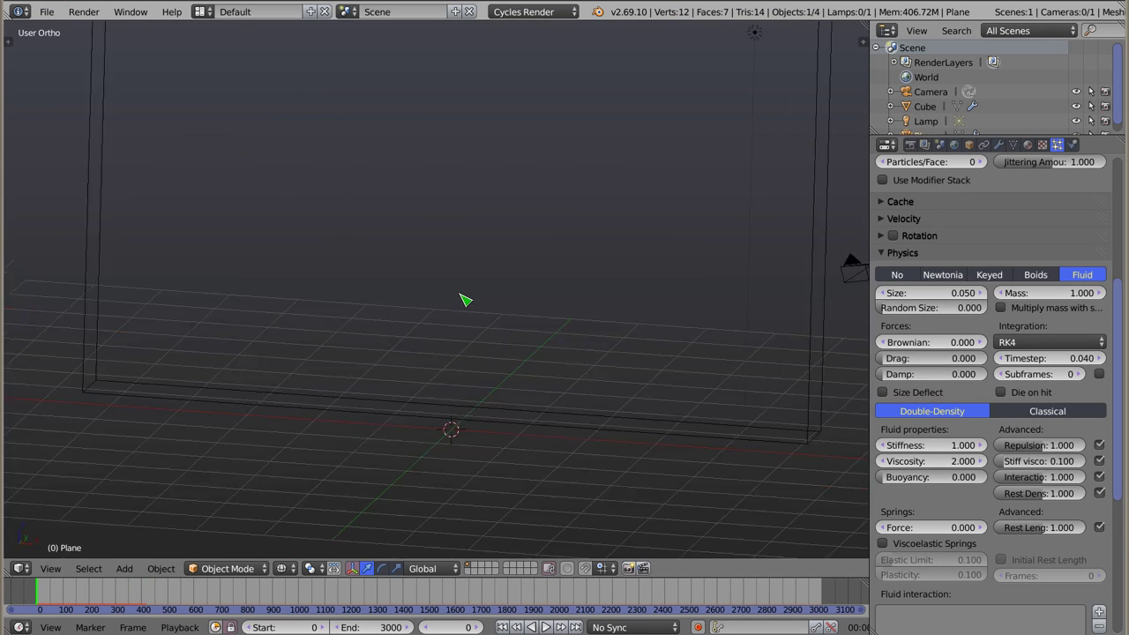
key("KP_5")
scroll(424, 341, "up", 2)
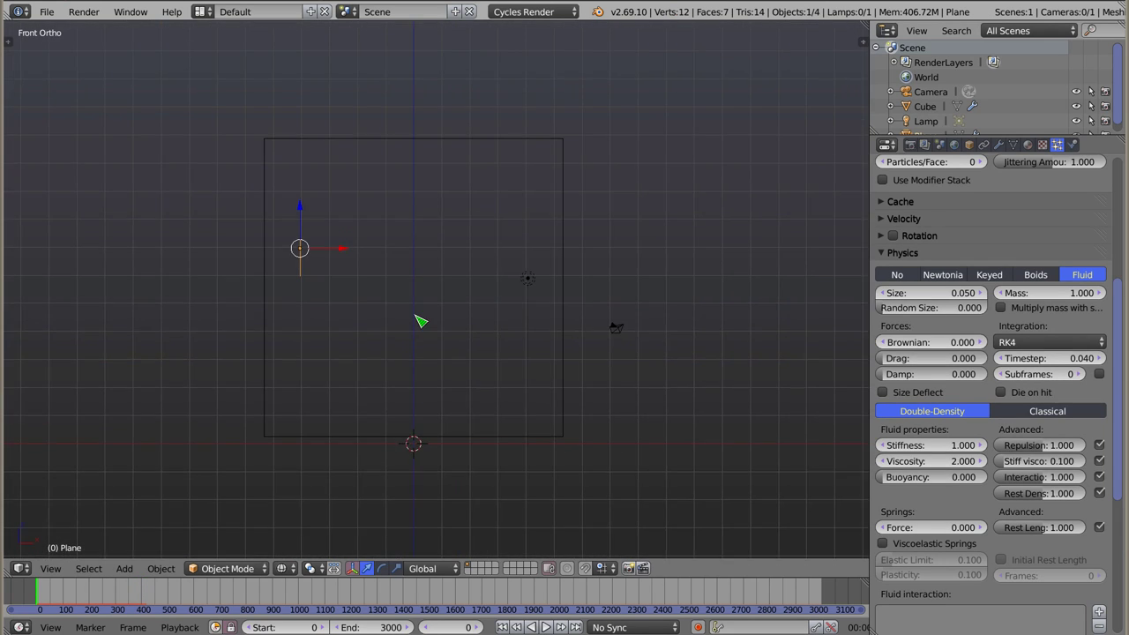
middle_click_drag(472, 316, 464, 320, "shift")
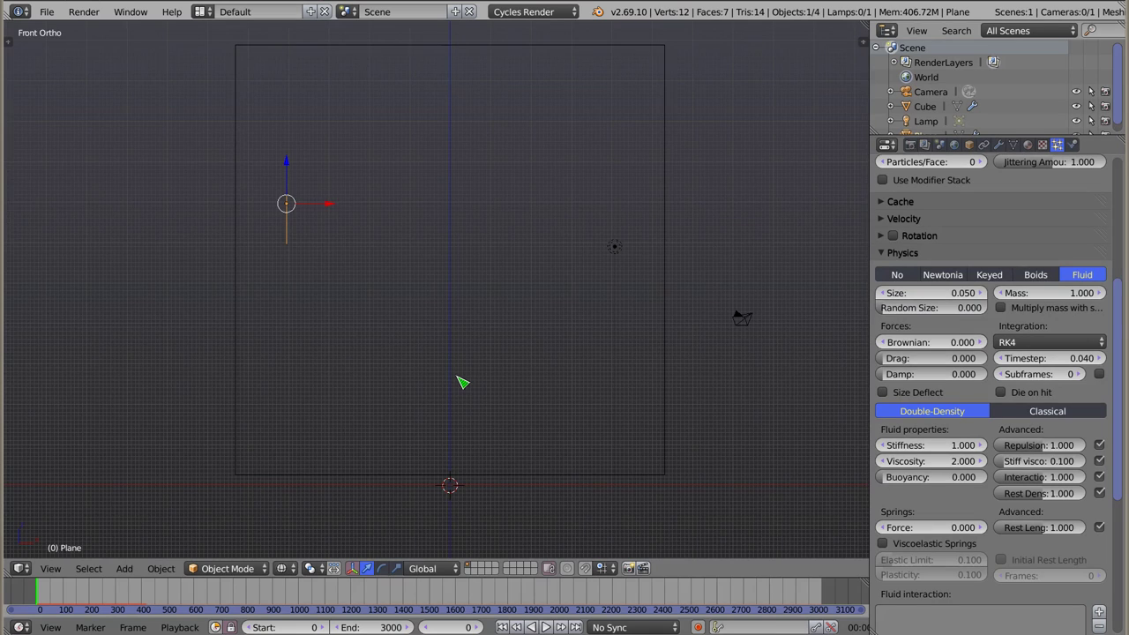
Play and stop the simulation, set the fluid viscosity to 10, and replay it while examining the particles at an angle and from the front.
key("alt+a")
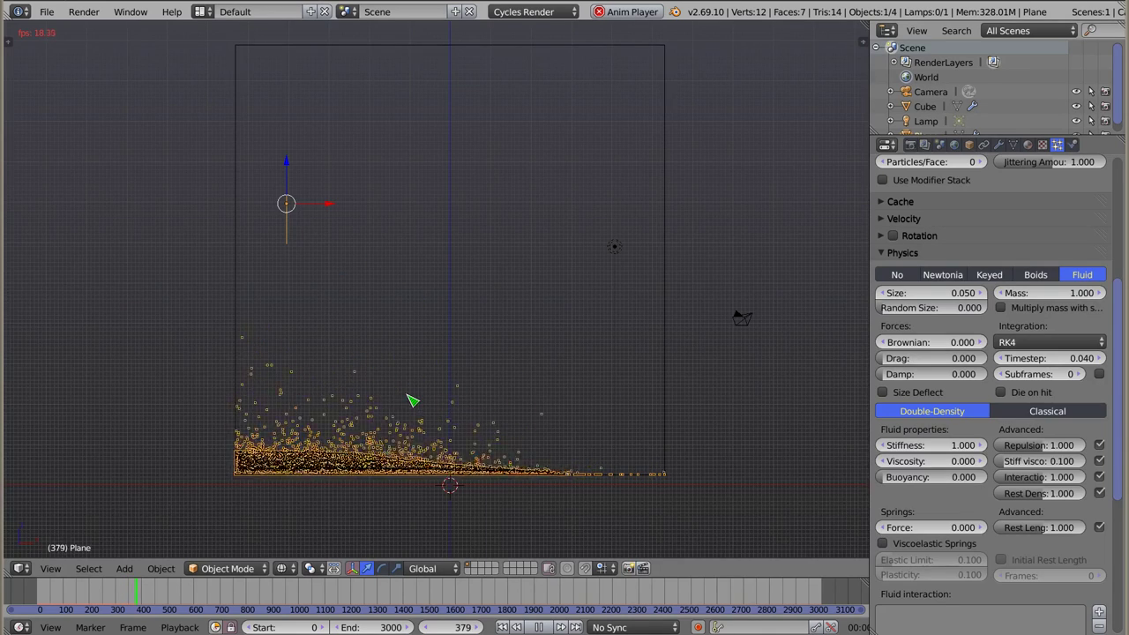
key("Escape")
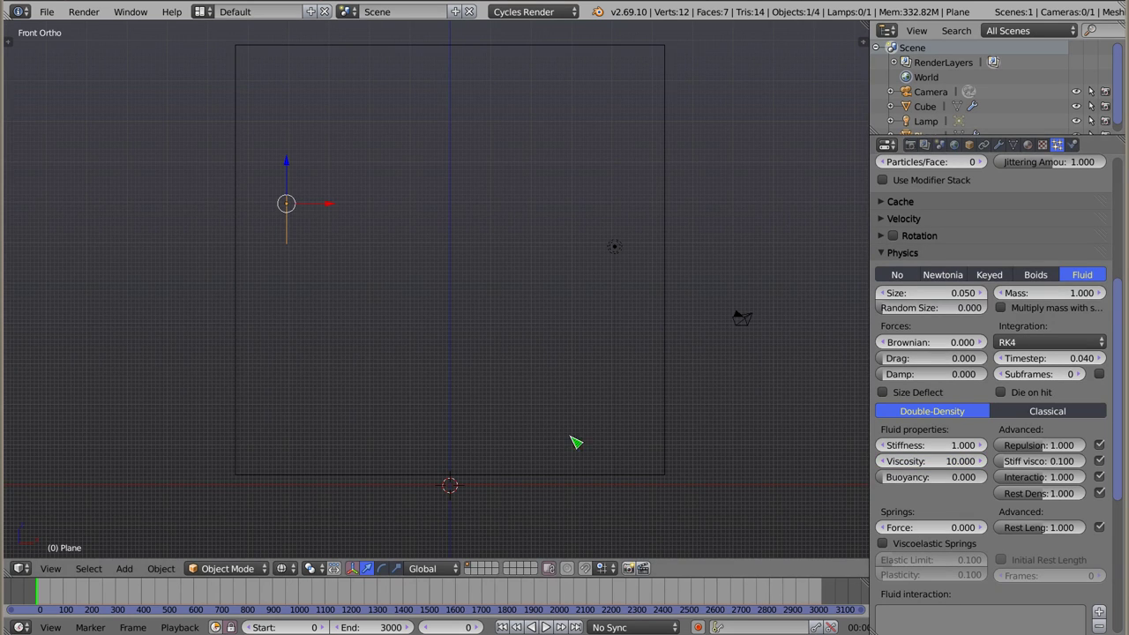
key("alt+a")
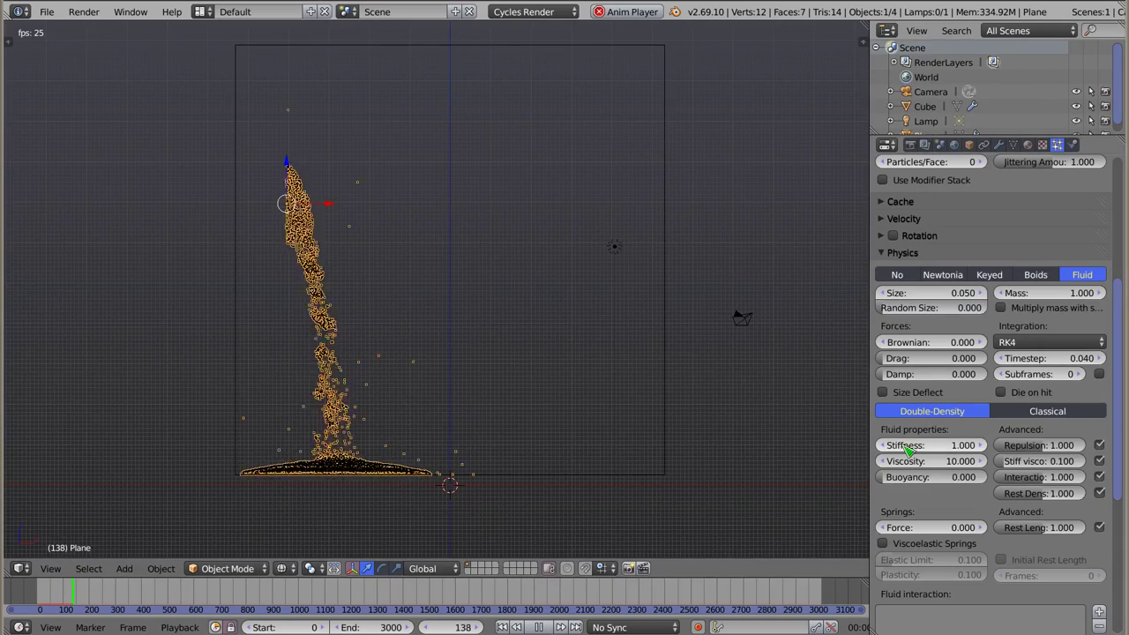
middle_click_drag(463, 366, 368, 410)
scroll(368, 410, "up", 5)
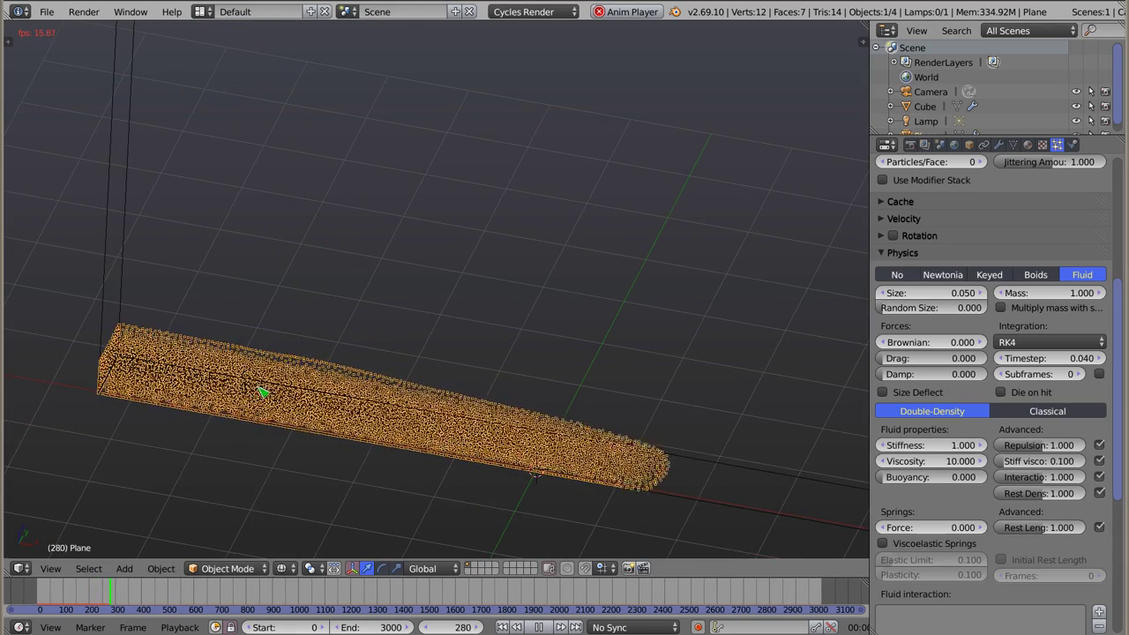
scroll(397, 396, "down", 3)
middle_click_drag(396, 396, 447, 342)
key("KP_1")
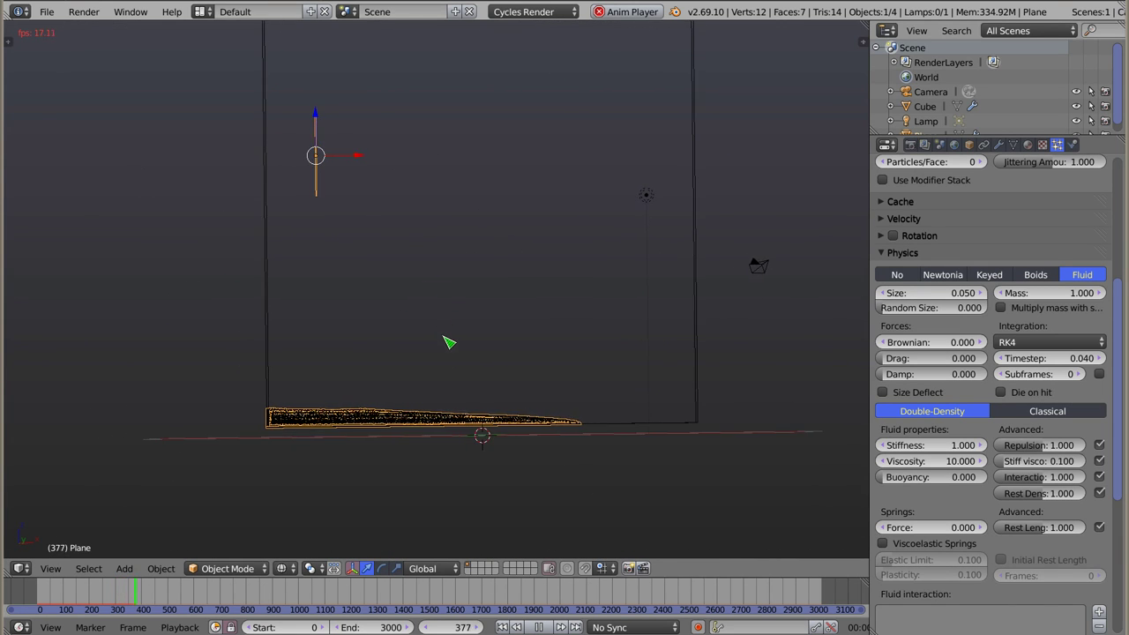
Set the fluid viscosity to 50 during playback, watch the whole box, replay from the first frame and stop.
left_click(937, 466)
type("50")
key("Return")
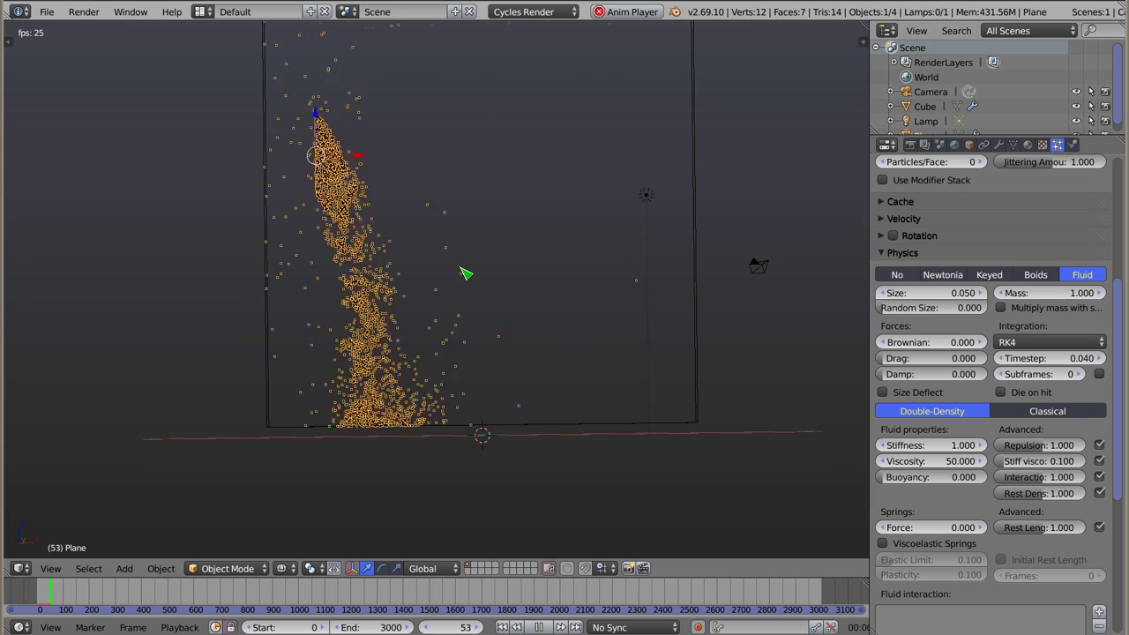
middle_click_drag(500, 267, 497, 325, "shift")
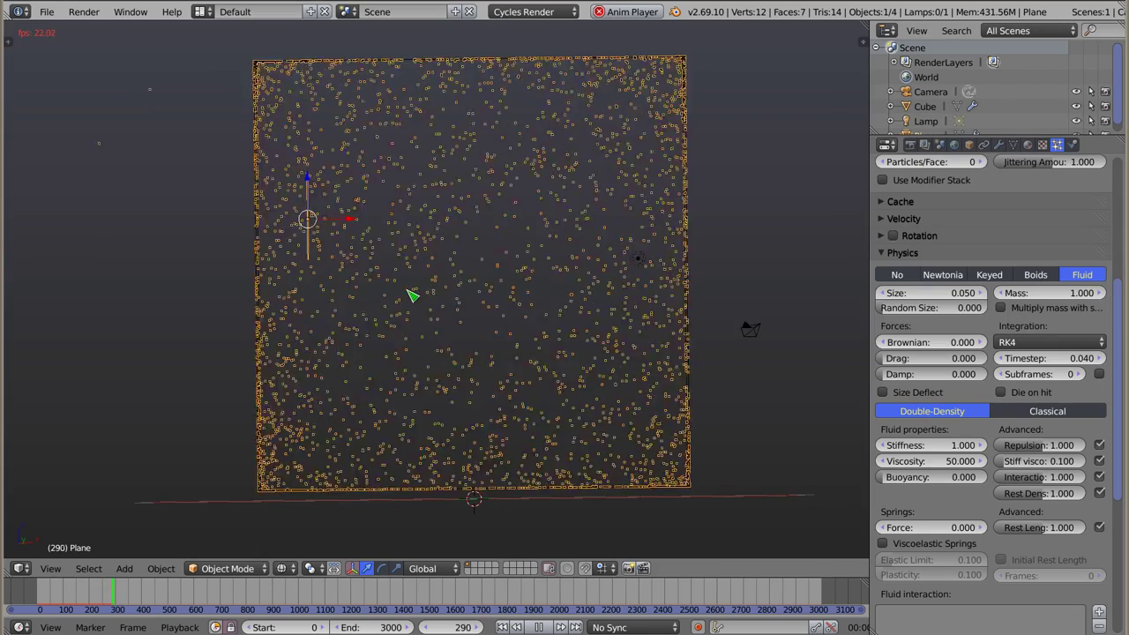
key("shift+Left")
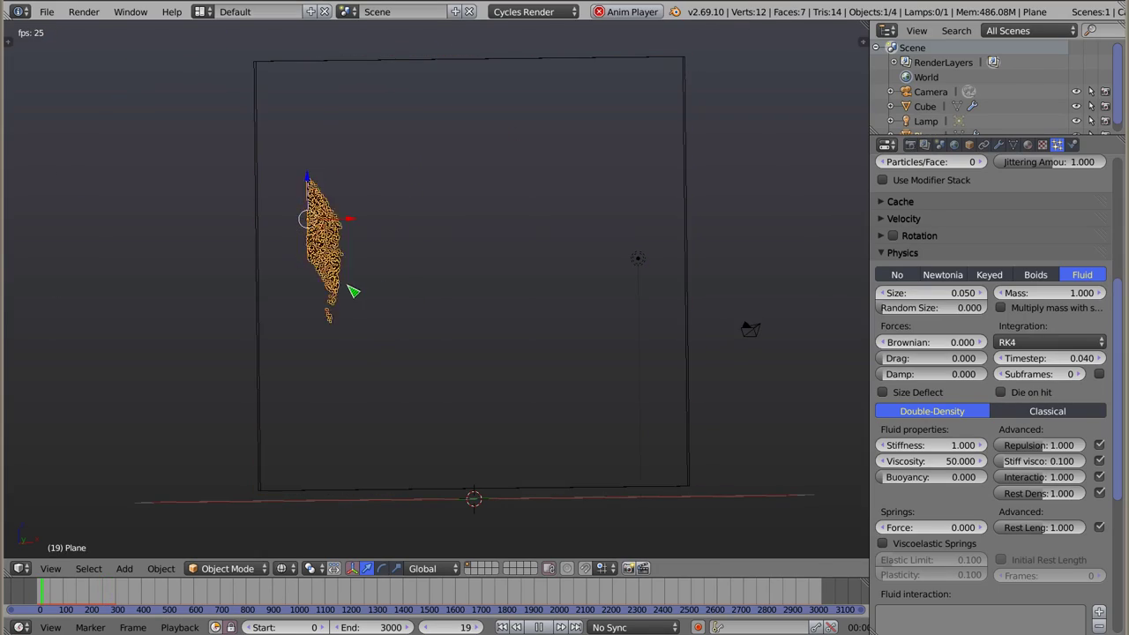
key("Escape")
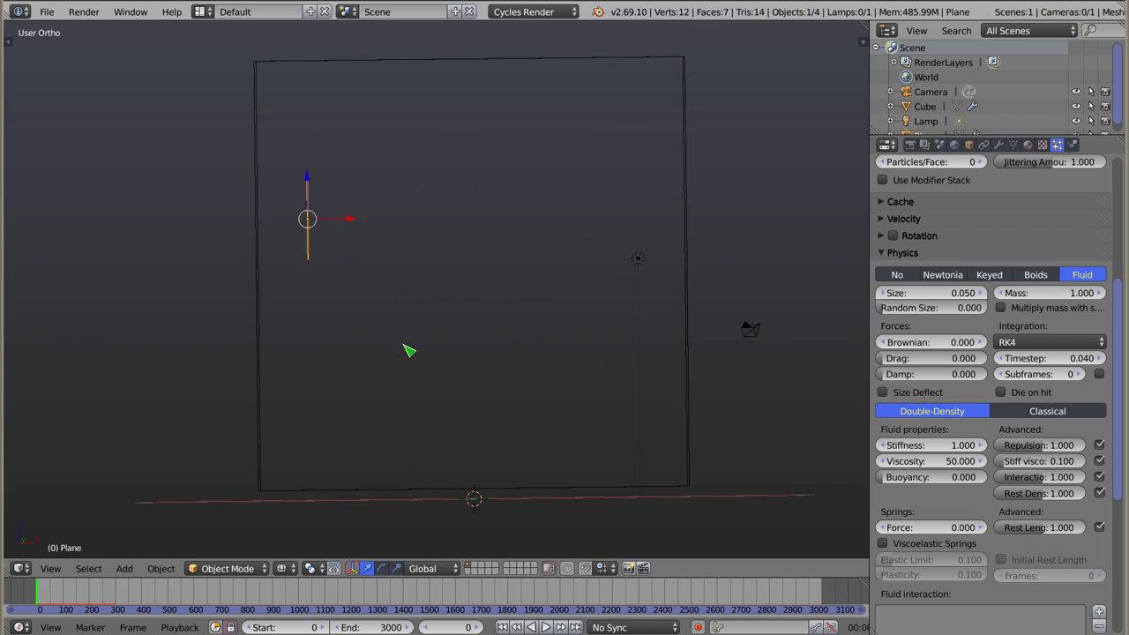
Replay the simulation briefly, stop it, and reselect RK4 as the particle integration method.
key("alt+a")
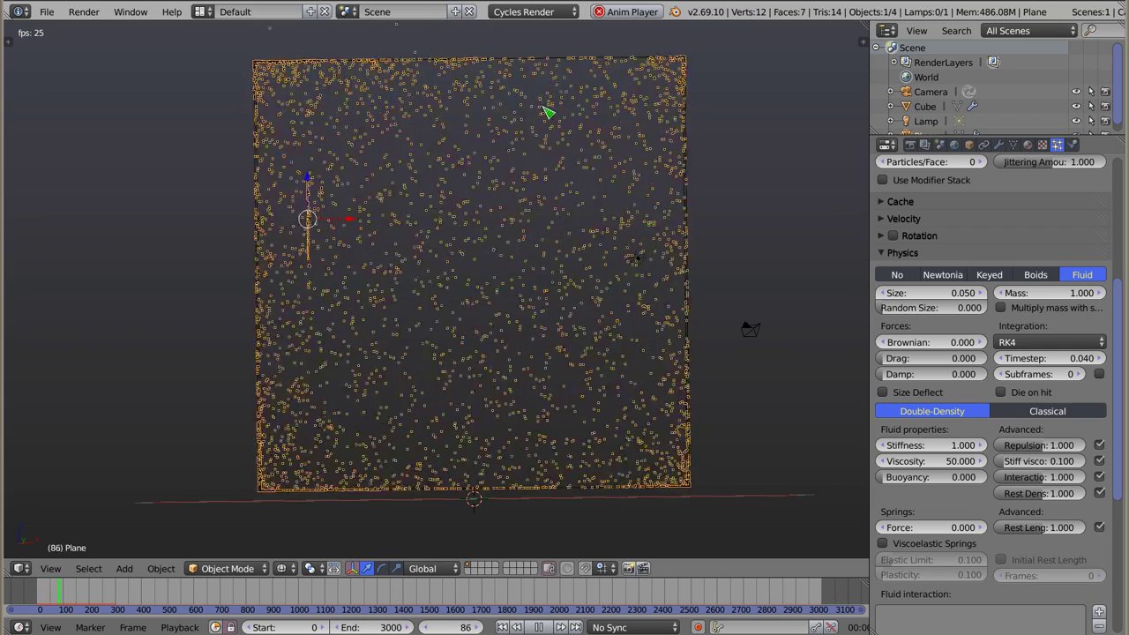
key("Escape")
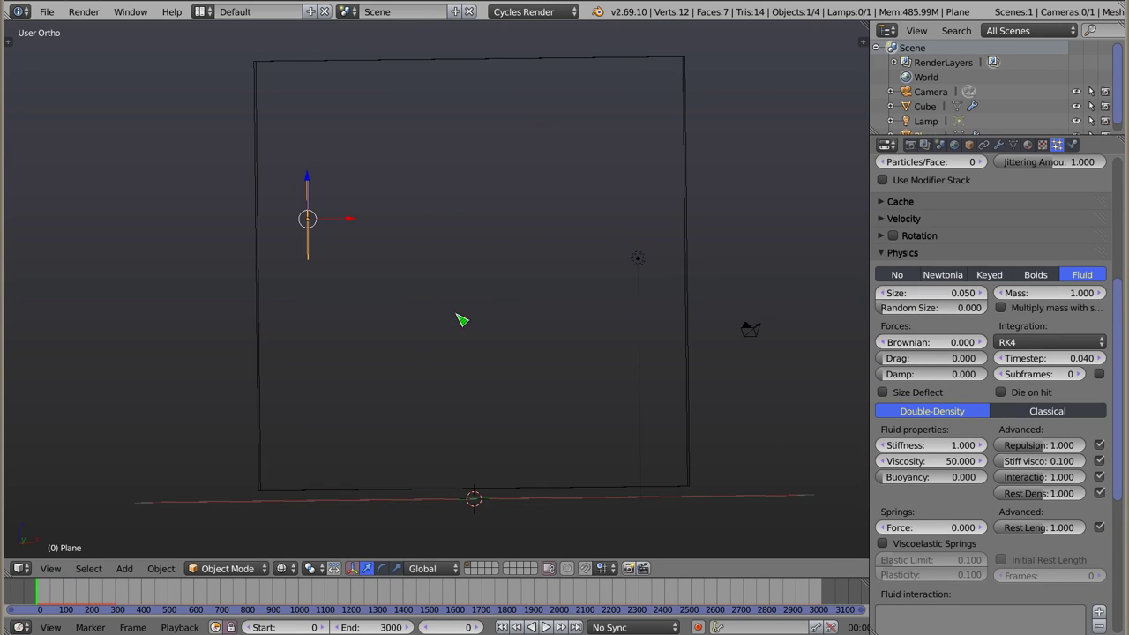
middle_click_drag(578, 304, 454, 294)
left_click(1050, 342)
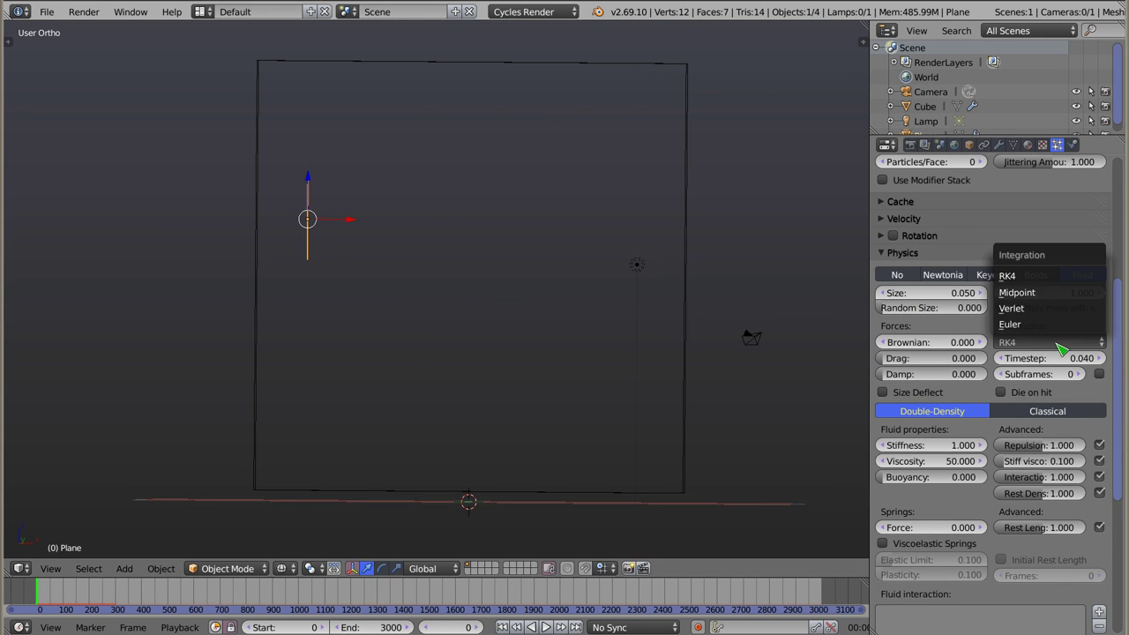
left_click(1037, 277)
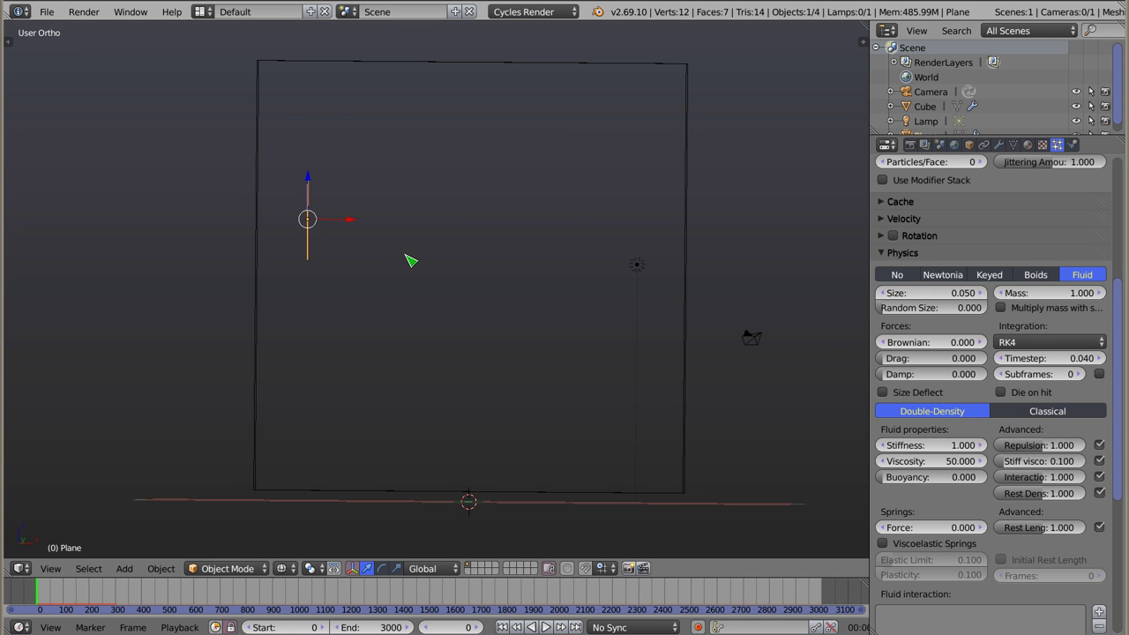
Turn off automatic saving of renders and return to the particle physics settings.
left_click(909, 144)
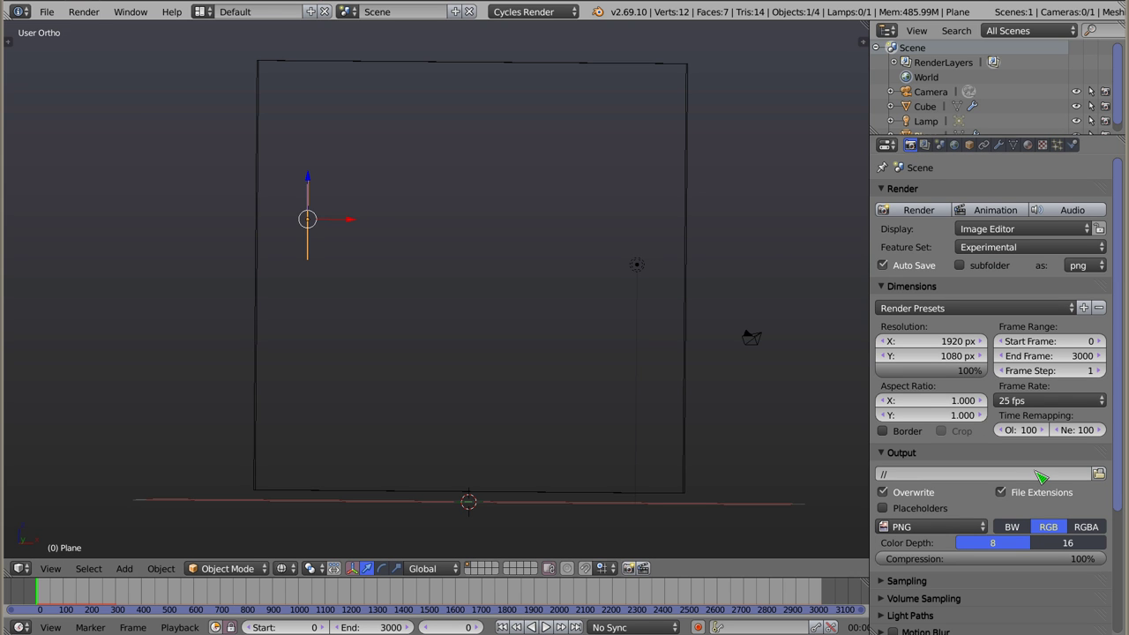
left_click(897, 265)
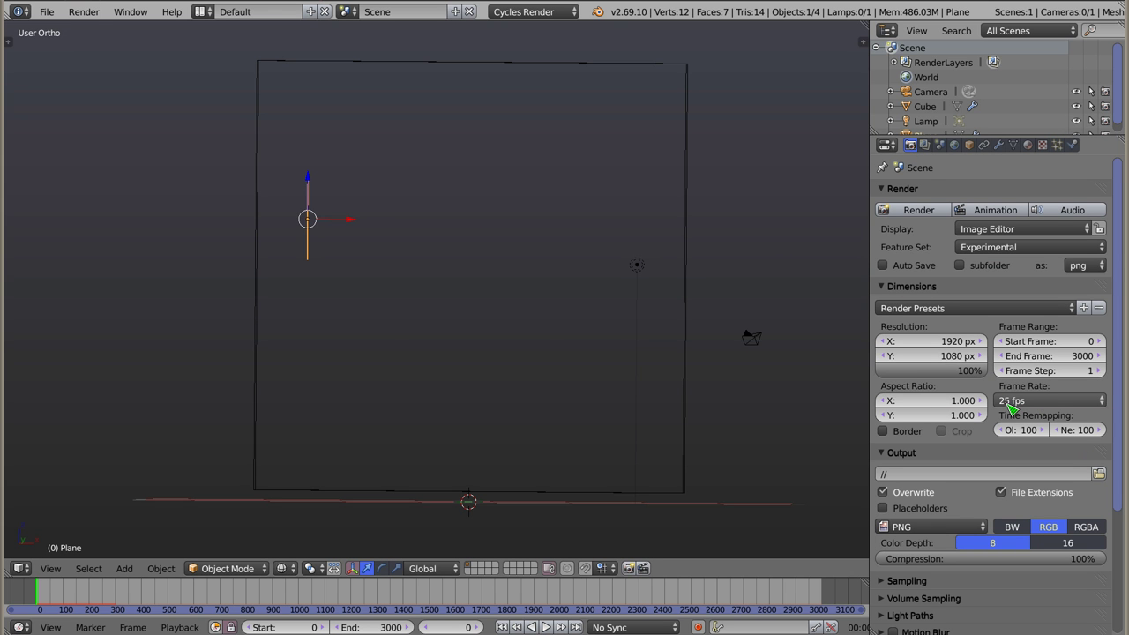
left_click(1058, 144)
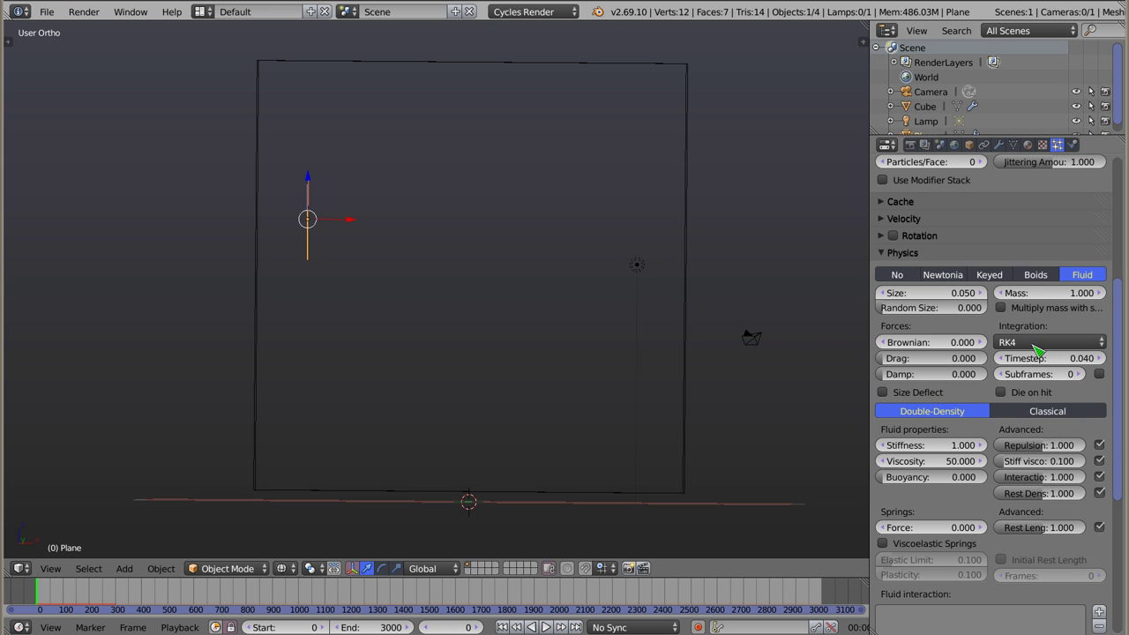
Set the particle subframes to 1, play the simulation, raise the fluid viscosity to 100 during playback, and stop.
left_click(1078, 375)
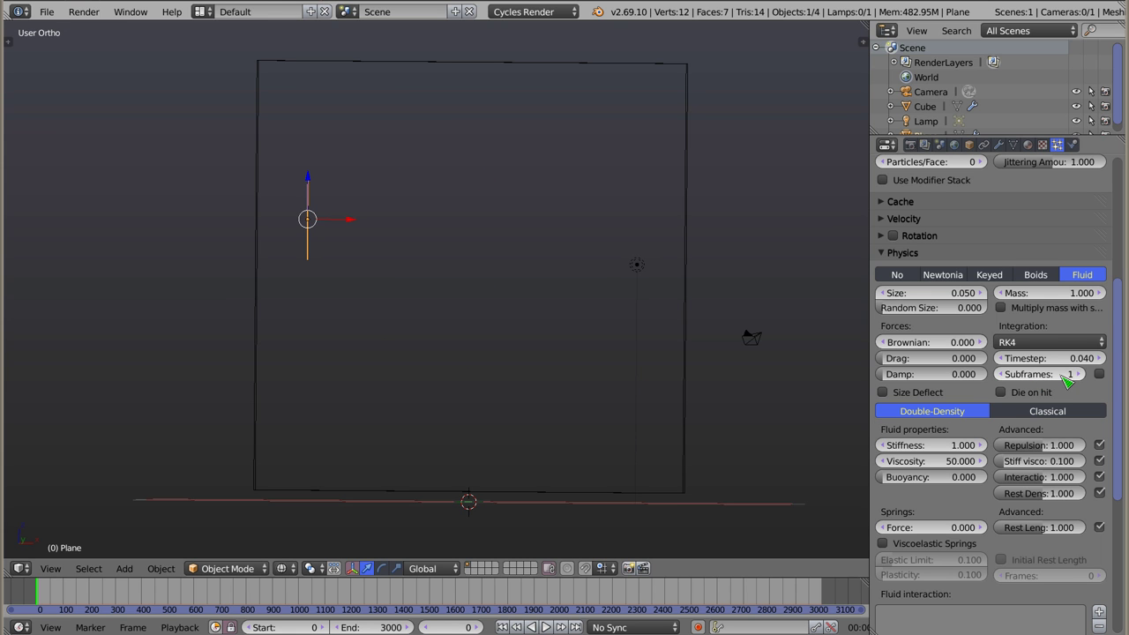
key("alt+a")
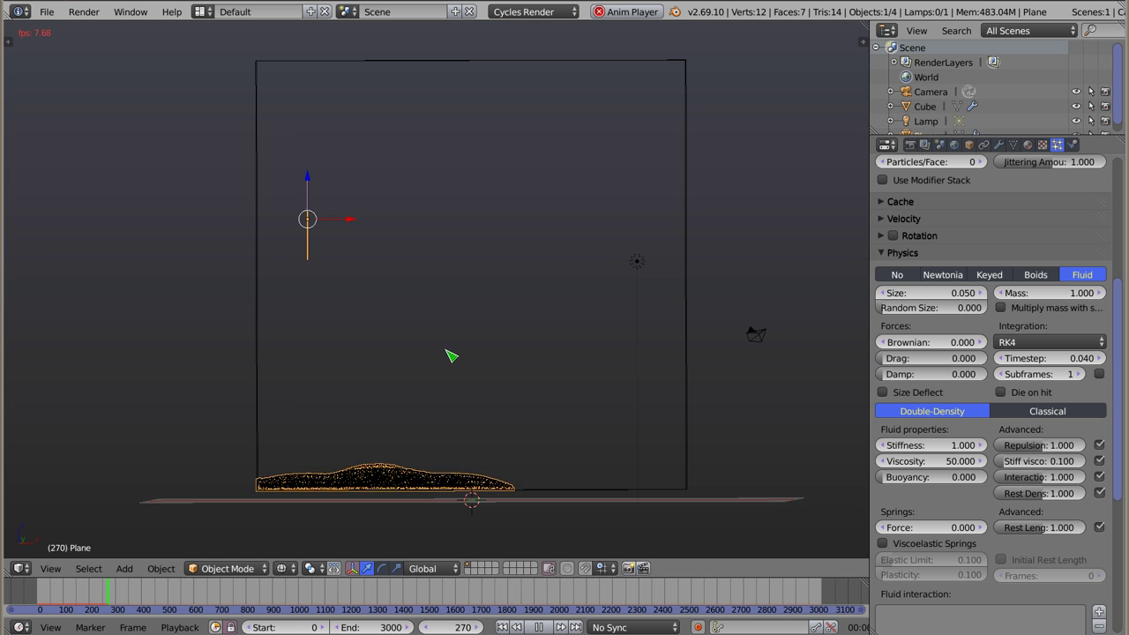
left_click(931, 463)
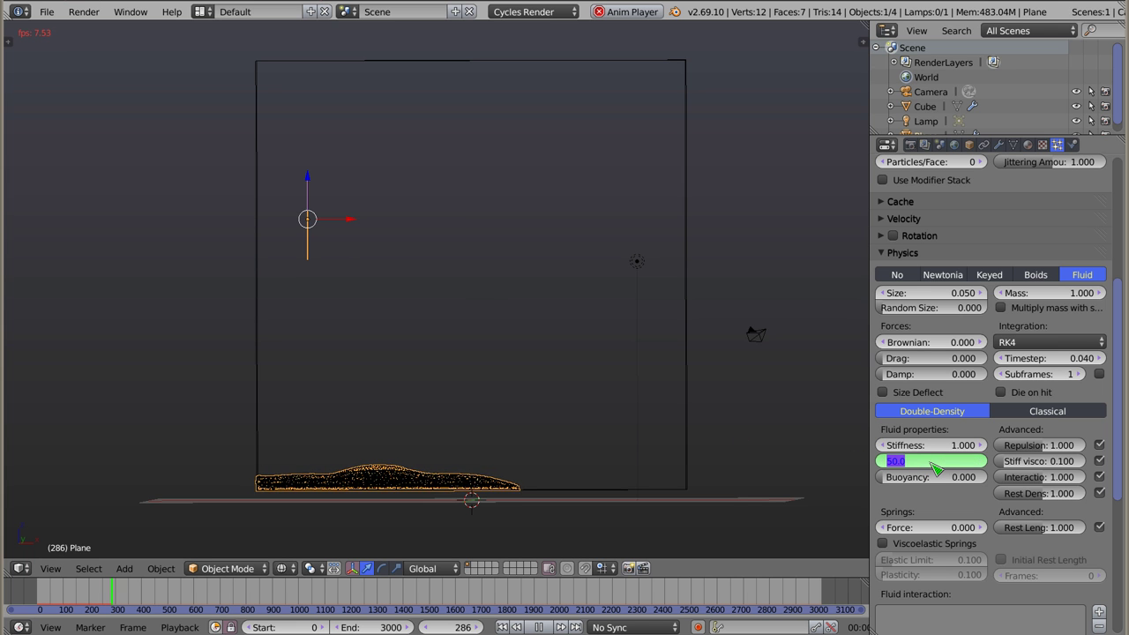
type("1000")
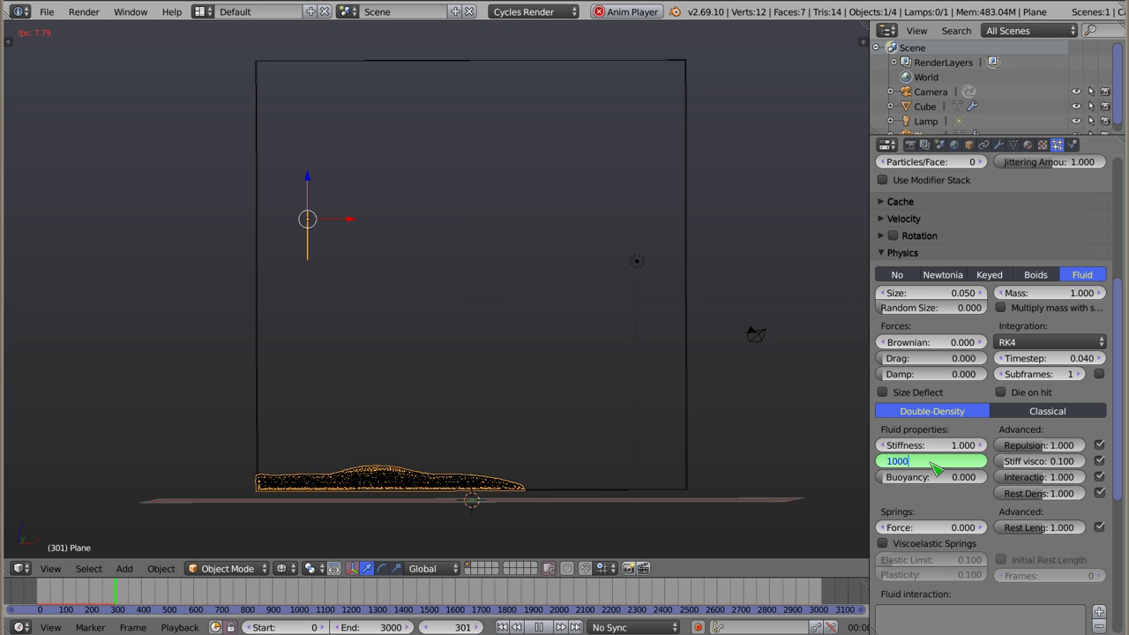
key("Return")
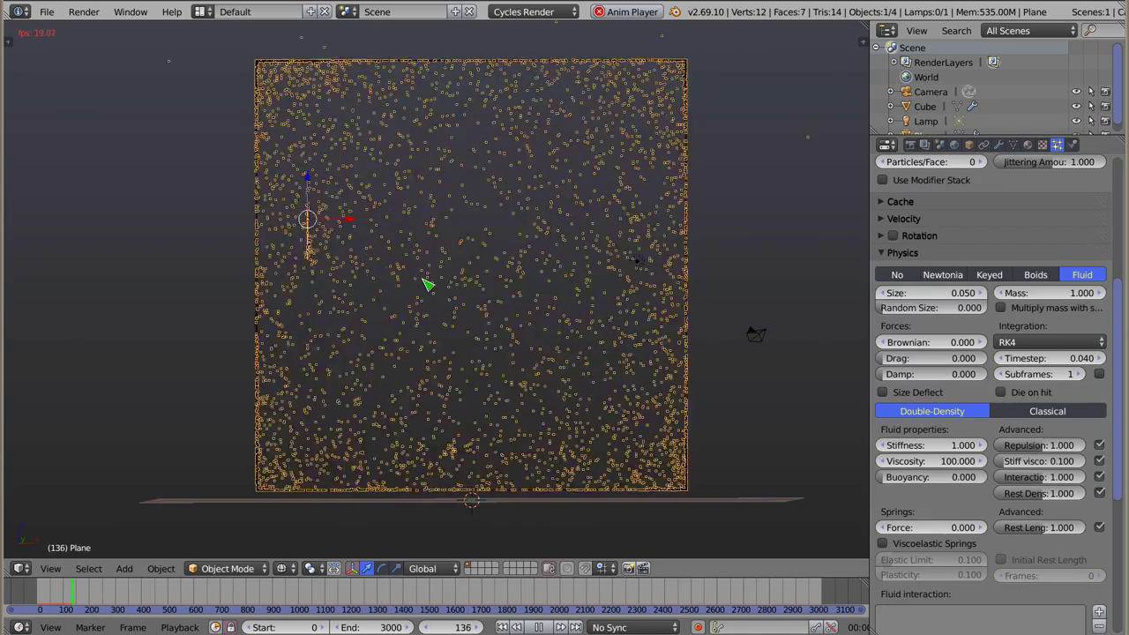
key("Escape")
Increase the particle subframes to 2, play the simulation and stop it.
left_click(1101, 374)
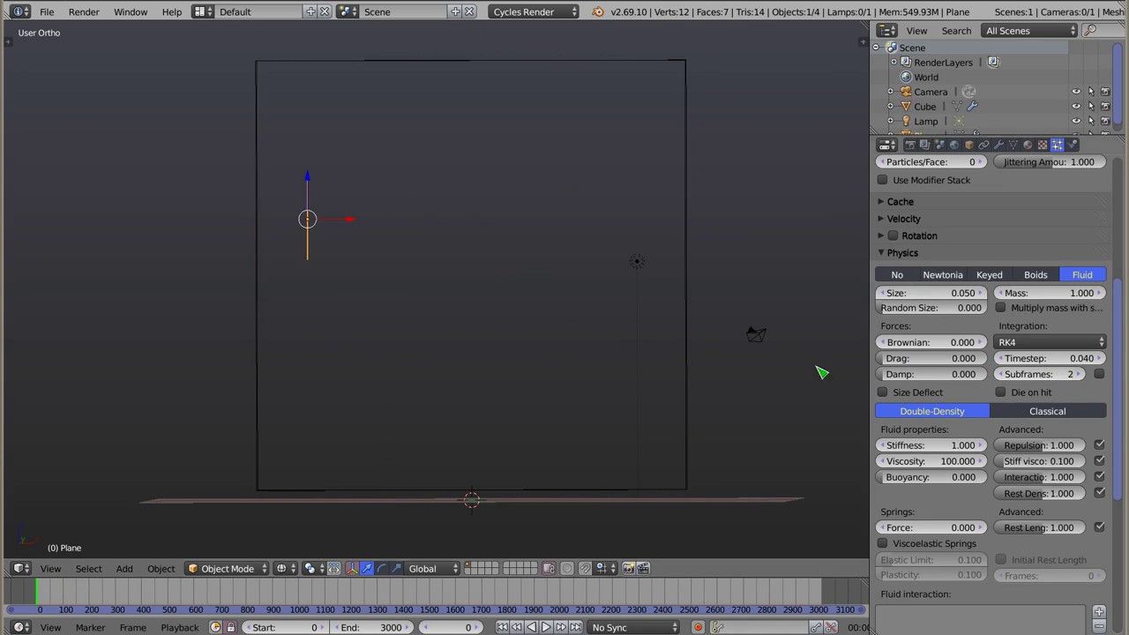
key("alt+a")
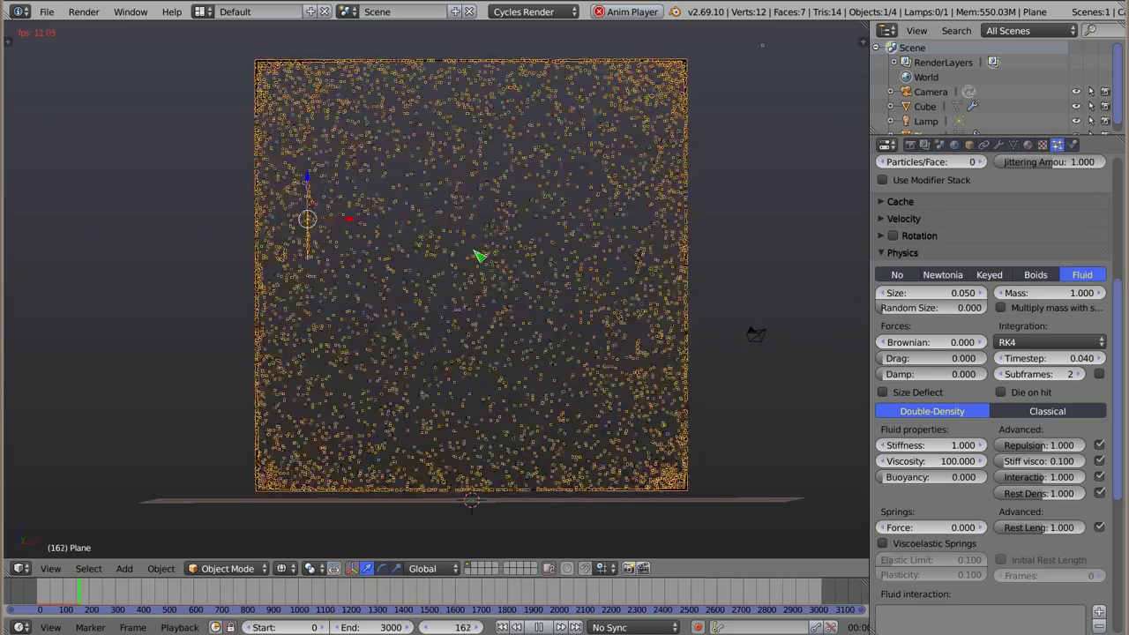
key("Escape")
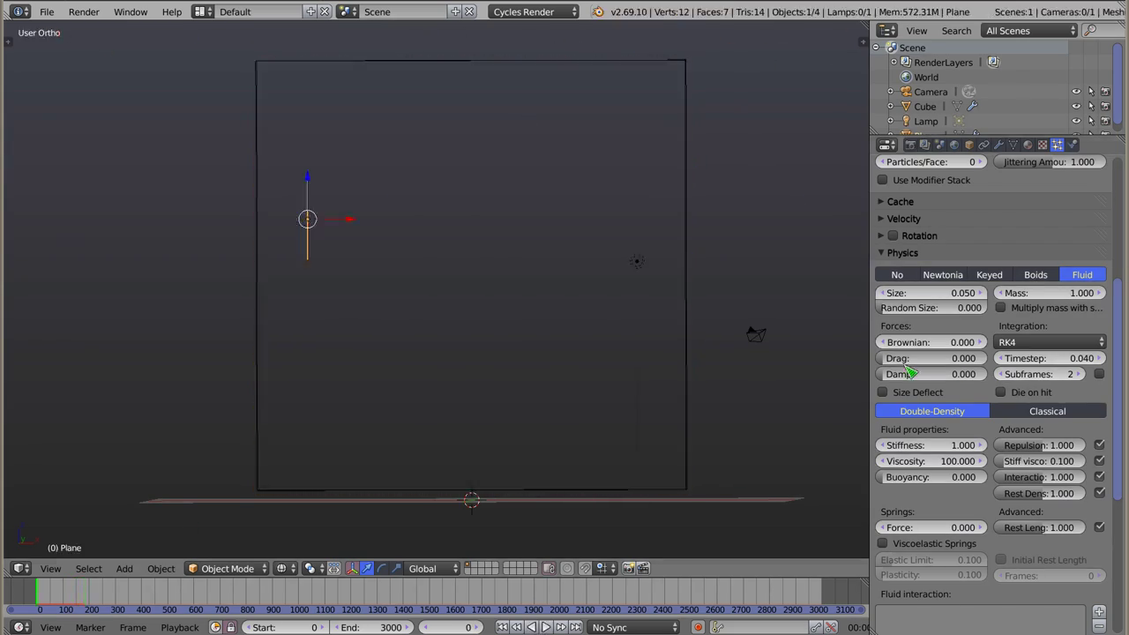
Increase the particle subframes to 3, play the simulation, examine the falling fluid at an angle, and stop.
left_click(1078, 374)
key("alt+a")
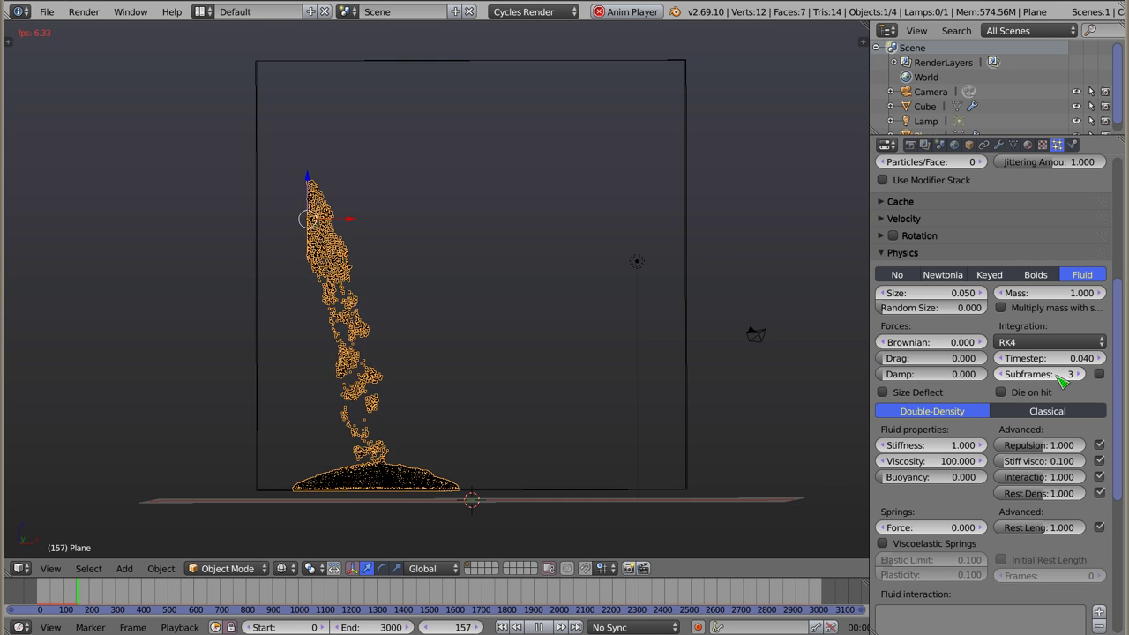
middle_click_drag(513, 373, 579, 313)
middle_click_drag(582, 265, 597, 192)
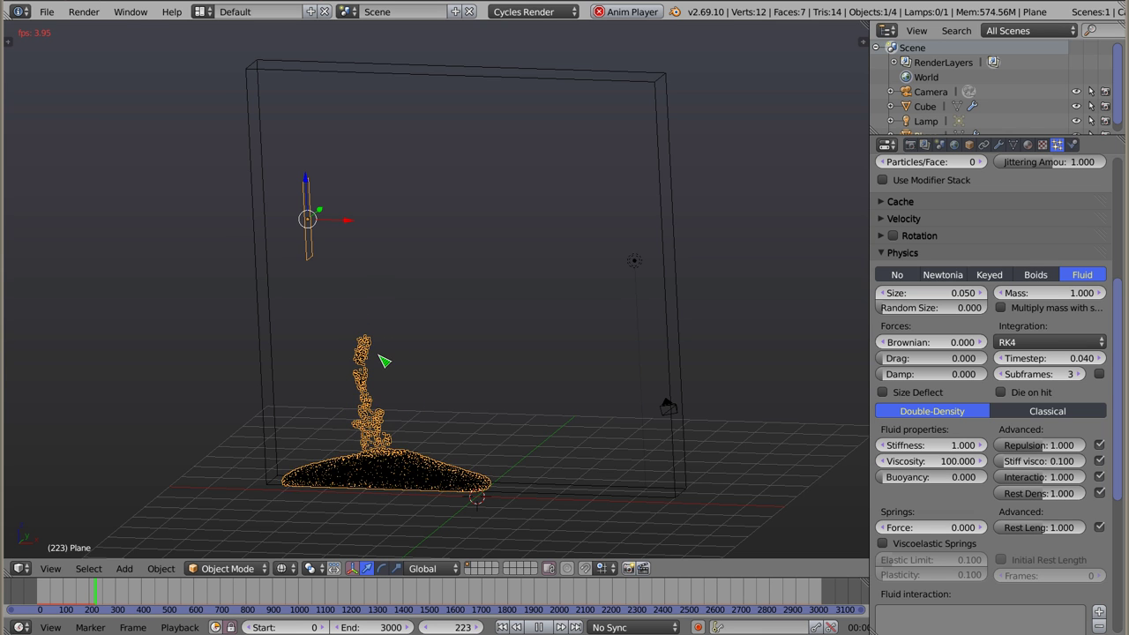
key("Escape")
Set the fluid viscosity to 2, play the simulation in a near-front view, and stop it.
left_click(931, 460)
type("2")
key("Return")
key("alt+a")
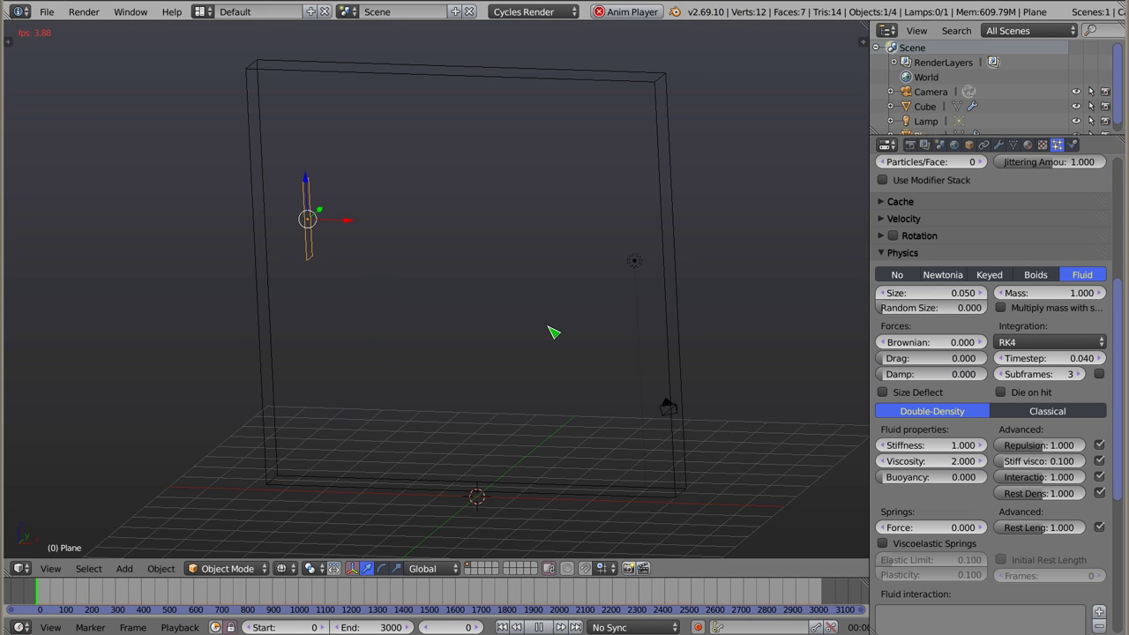
middle_click_drag(421, 404, 361, 305)
key("Escape")
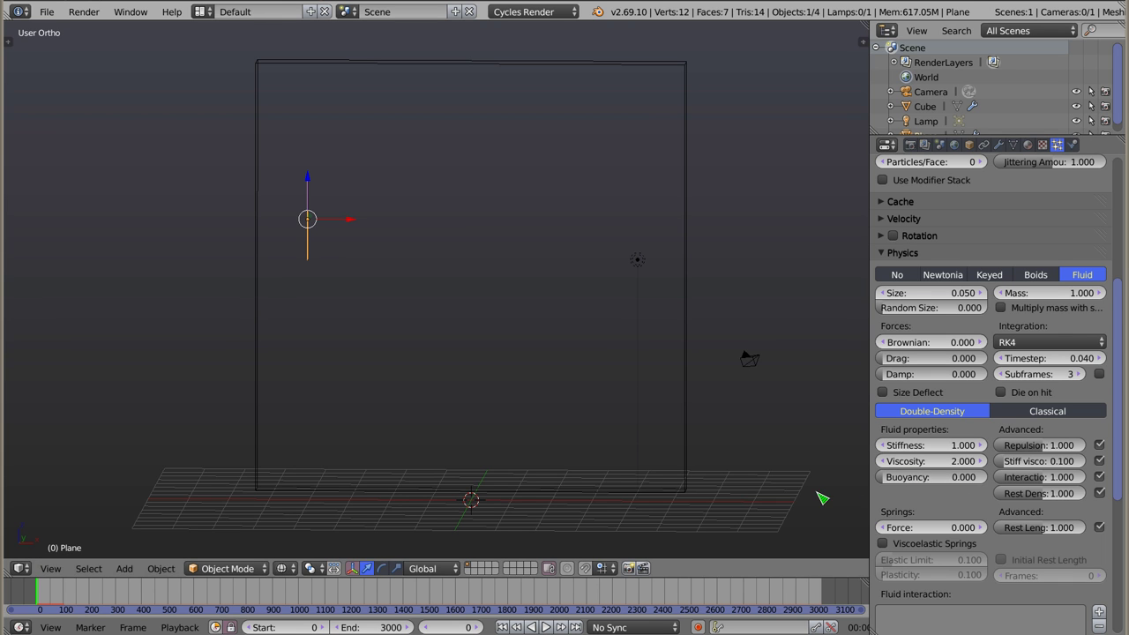
Play the simulation with the fluid buoyancy set to 0.1 and again with 0.2, stopping each playback.
left_click_drag(939, 480, 945, 478)
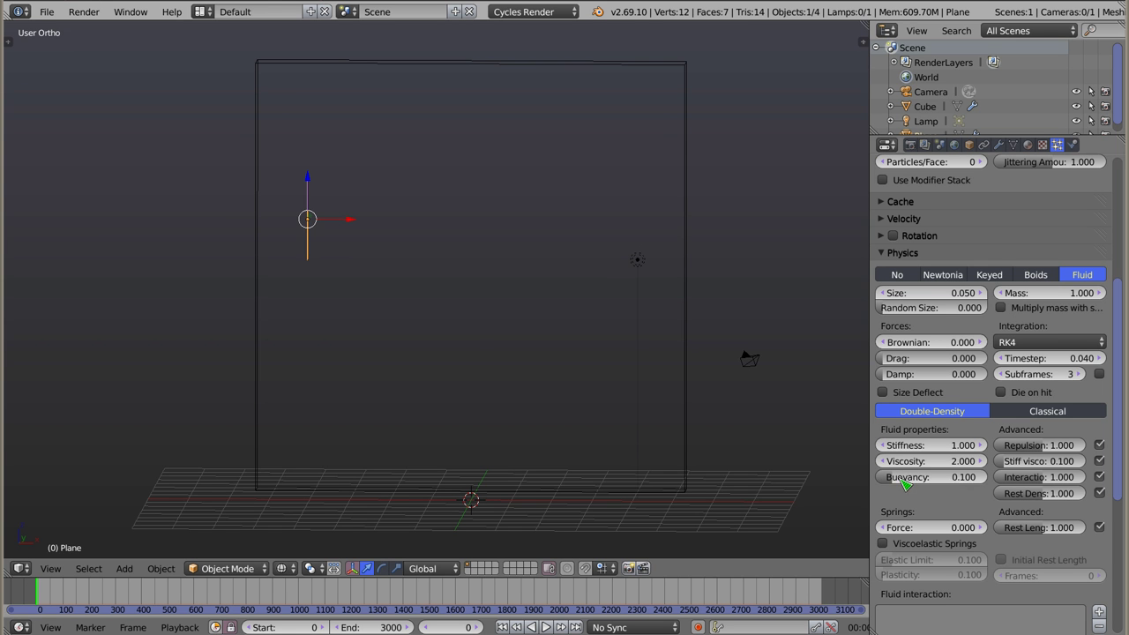
key("alt+a")
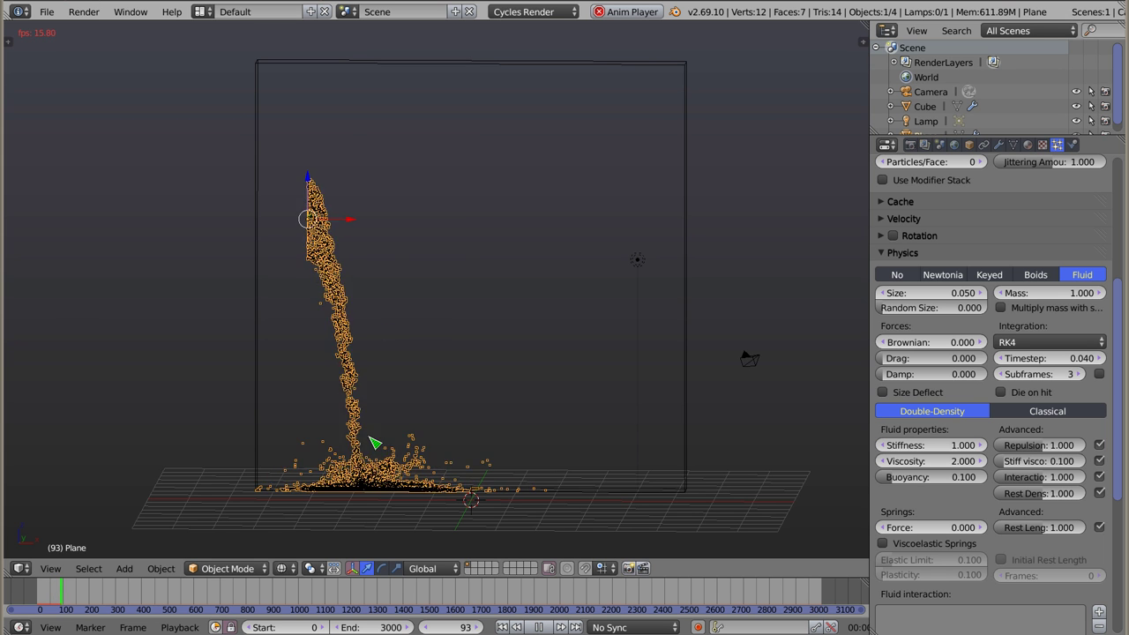
key("Escape")
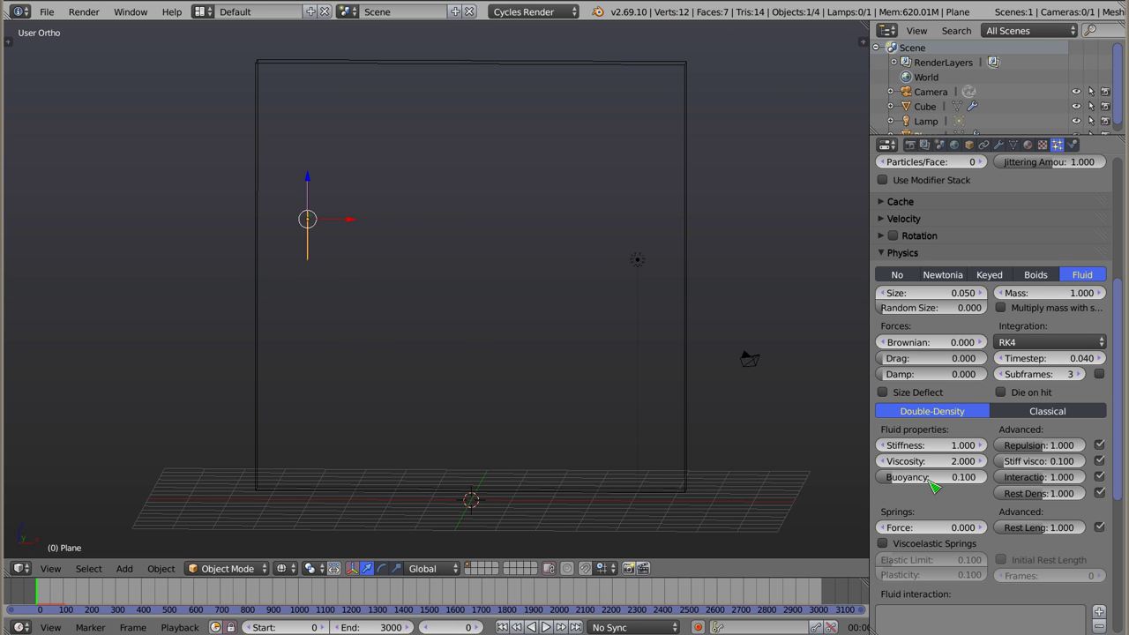
left_click_drag(897, 477, 909, 477)
key("alt+a")
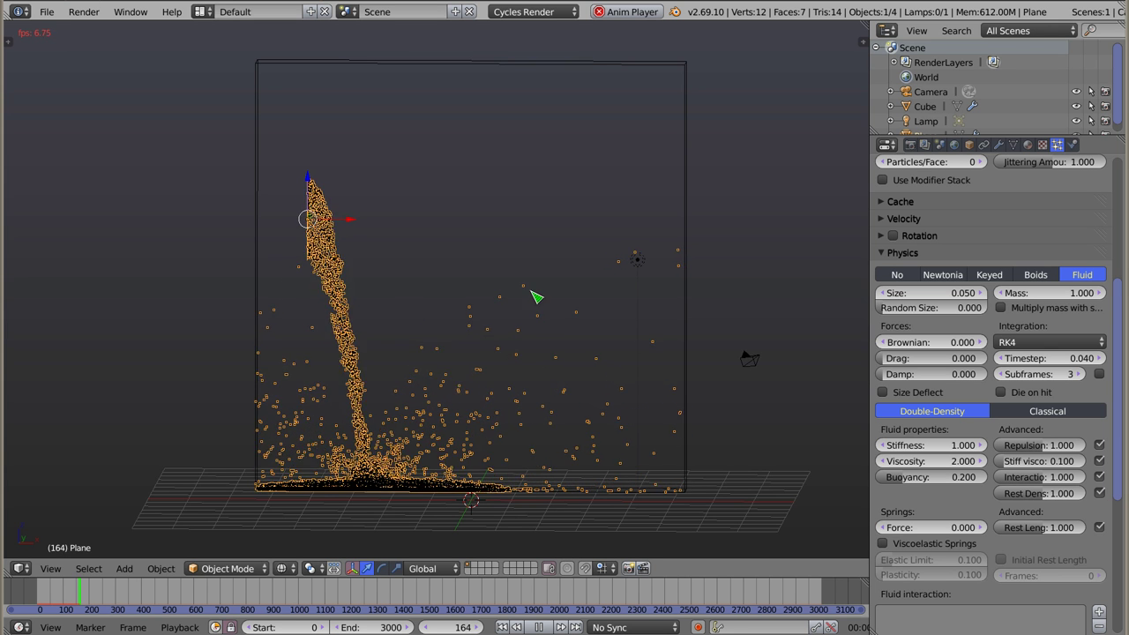
key("Escape")
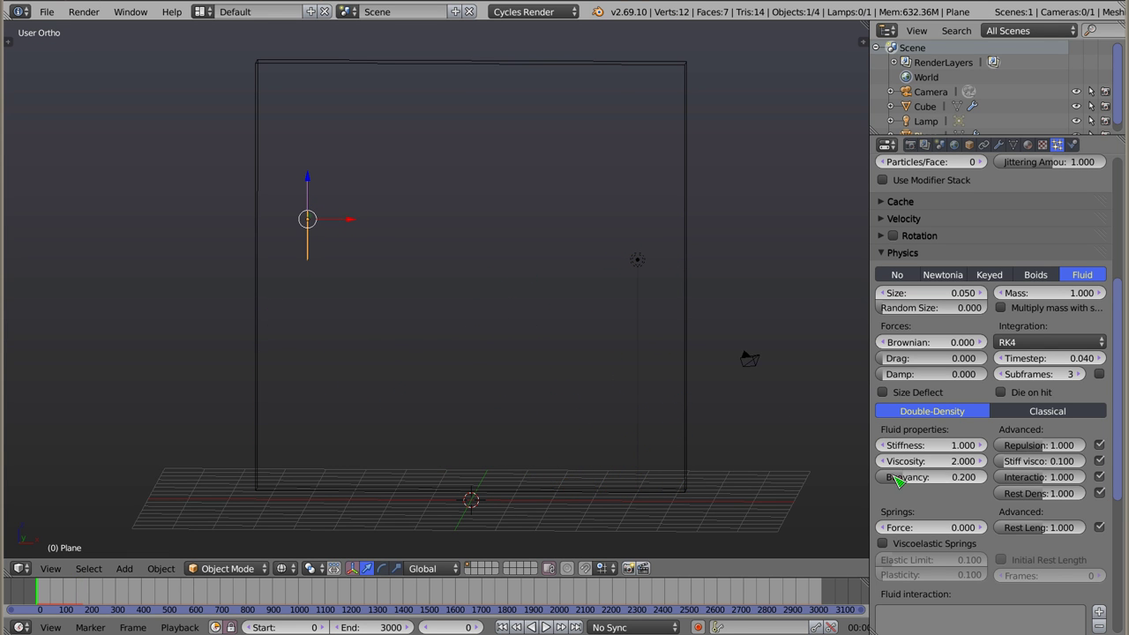
Play the simulation with the fluid buoyancy at 0.3, and raise the buoyancy to 0.698 during playback.
key("alt+a")
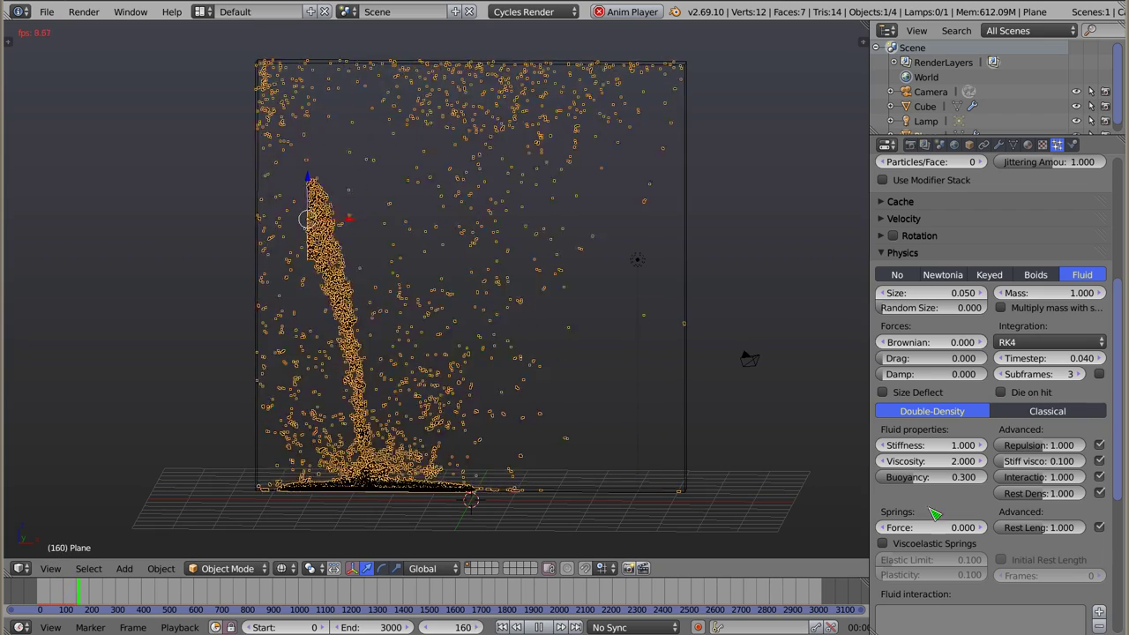
left_click_drag(933, 476, 1034, 477)
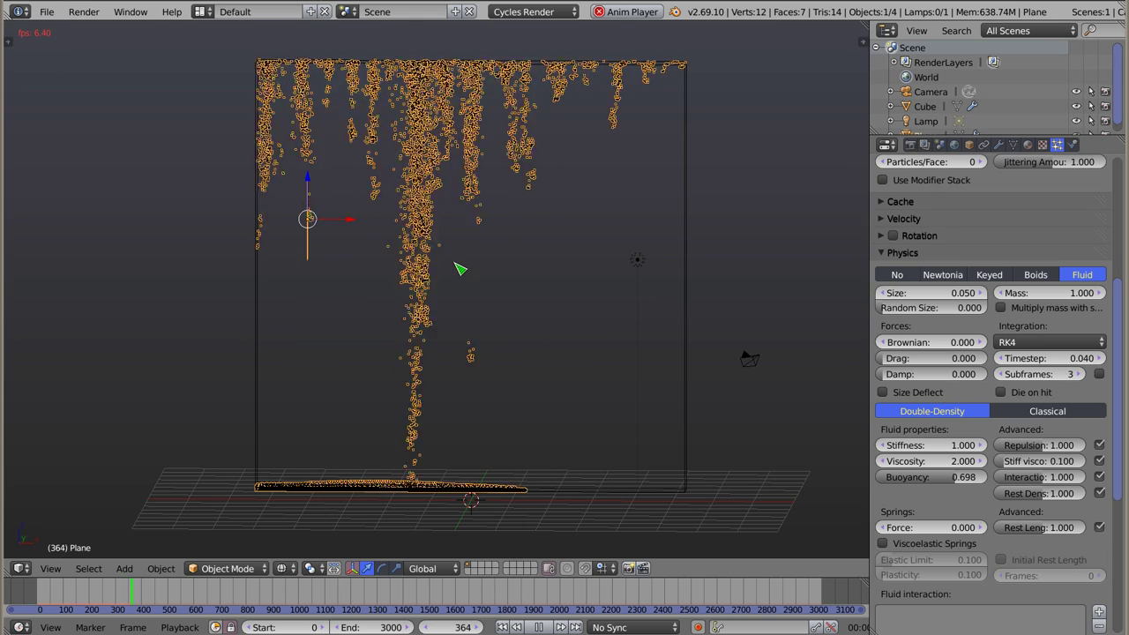
Stop the playback and set both the fluid buoyancy and the repulsion factor to 0.
key("Escape")
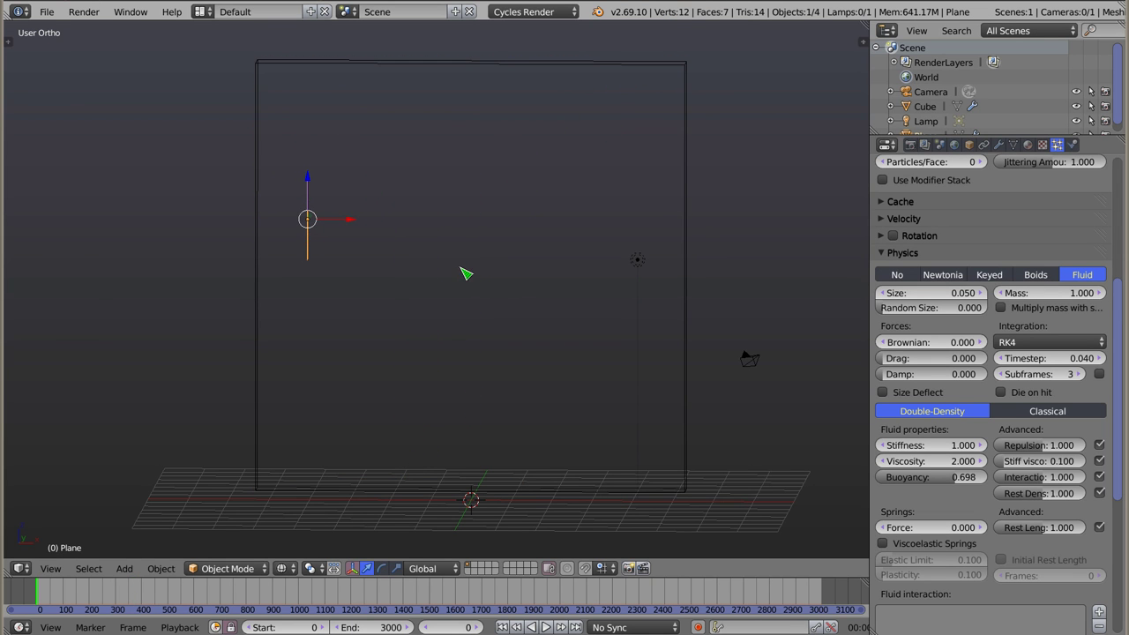
left_click_drag(968, 479, 887, 481)
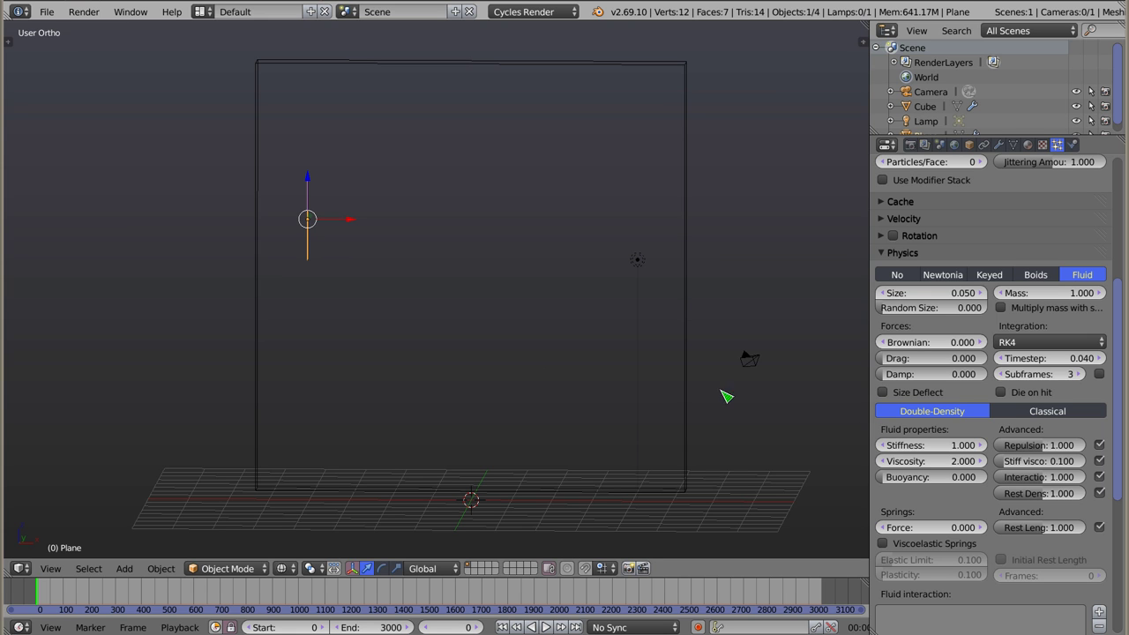
left_click(1046, 447)
type("0")
key("Return")
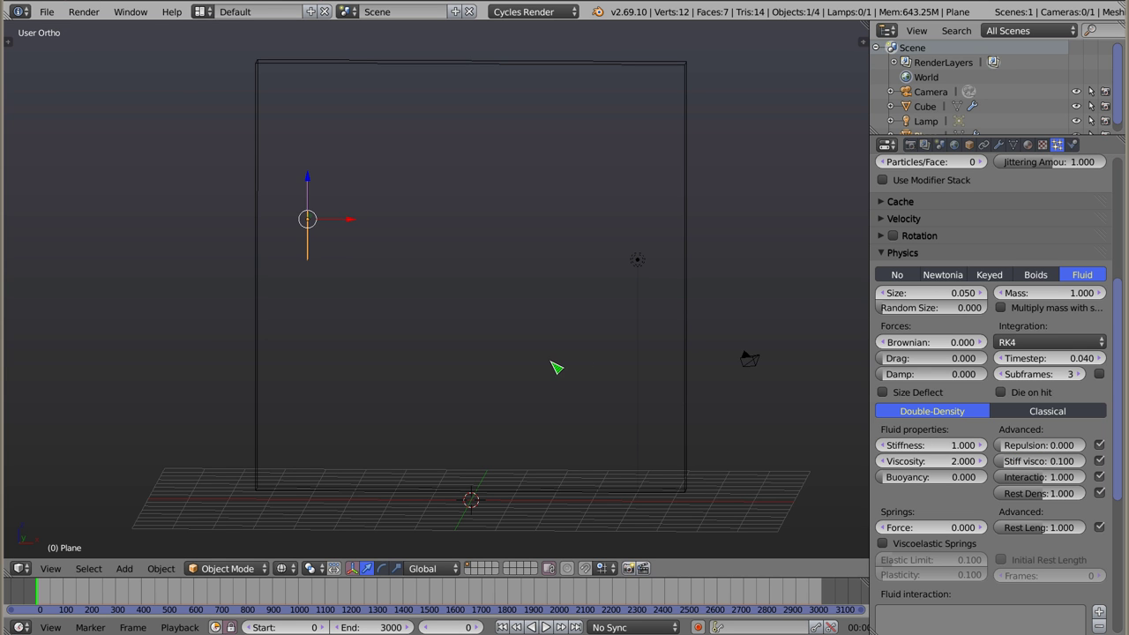
Play the simulation and examine the falling stream and the pool on the box floor from the side and from above.
key("alt+a")
middle_click_drag(537, 390, 445, 319)
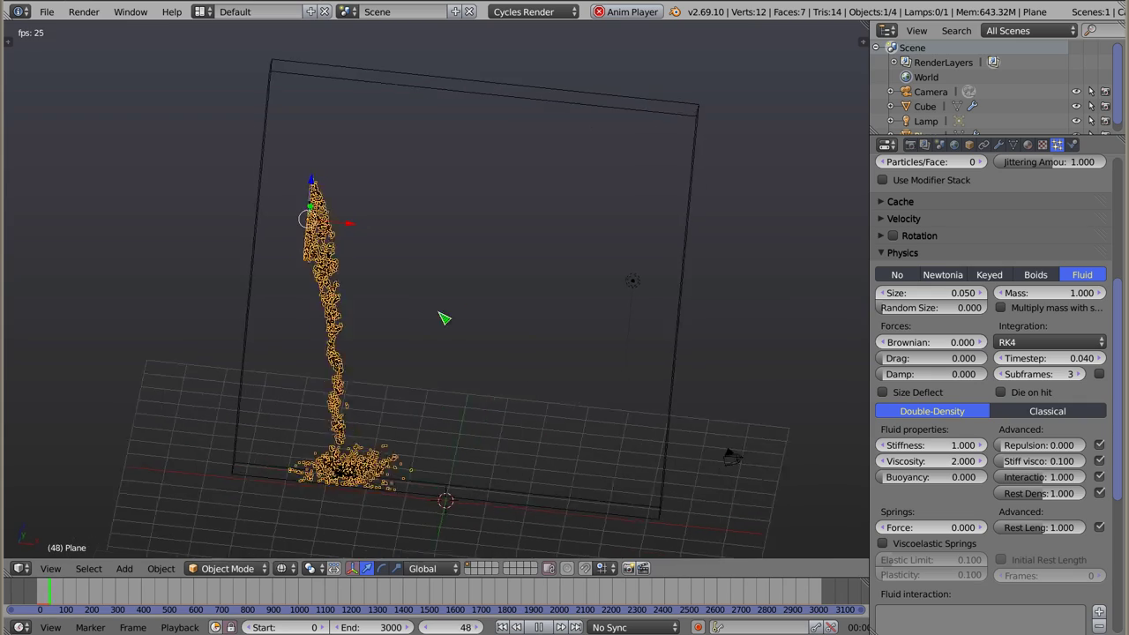
scroll(355, 411, "up", 4)
middle_click_drag(411, 361, 473, 263)
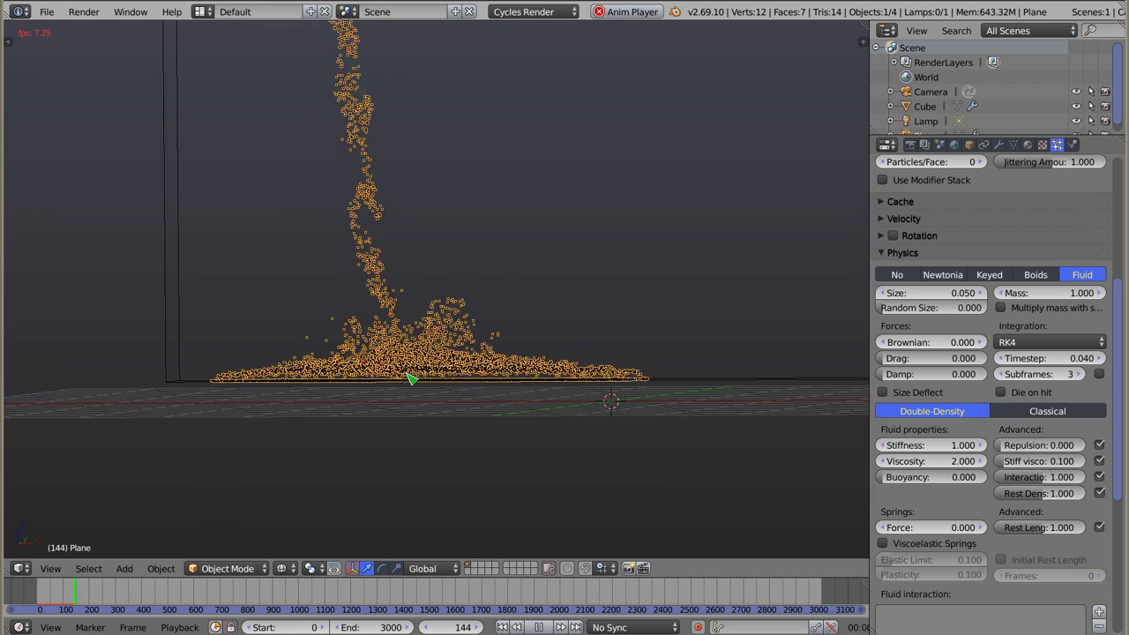
middle_click_drag(568, 353, 385, 212)
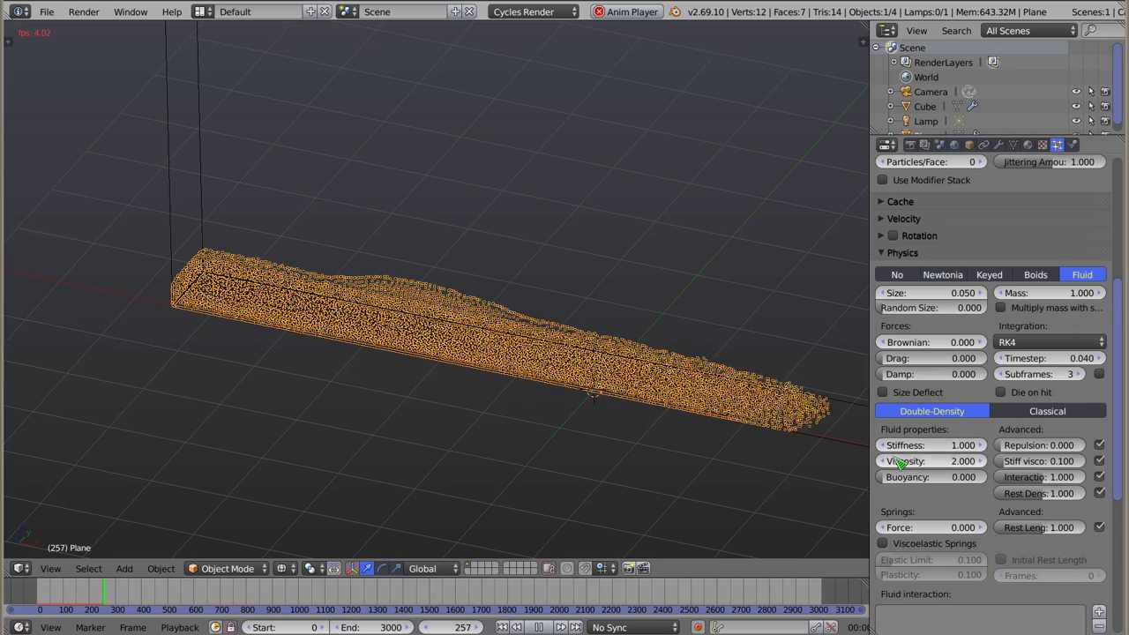
Make the repulsion an absolute value instead of a factor and raise it to 5, 10 and 20 during playback.
left_click(1100, 446)
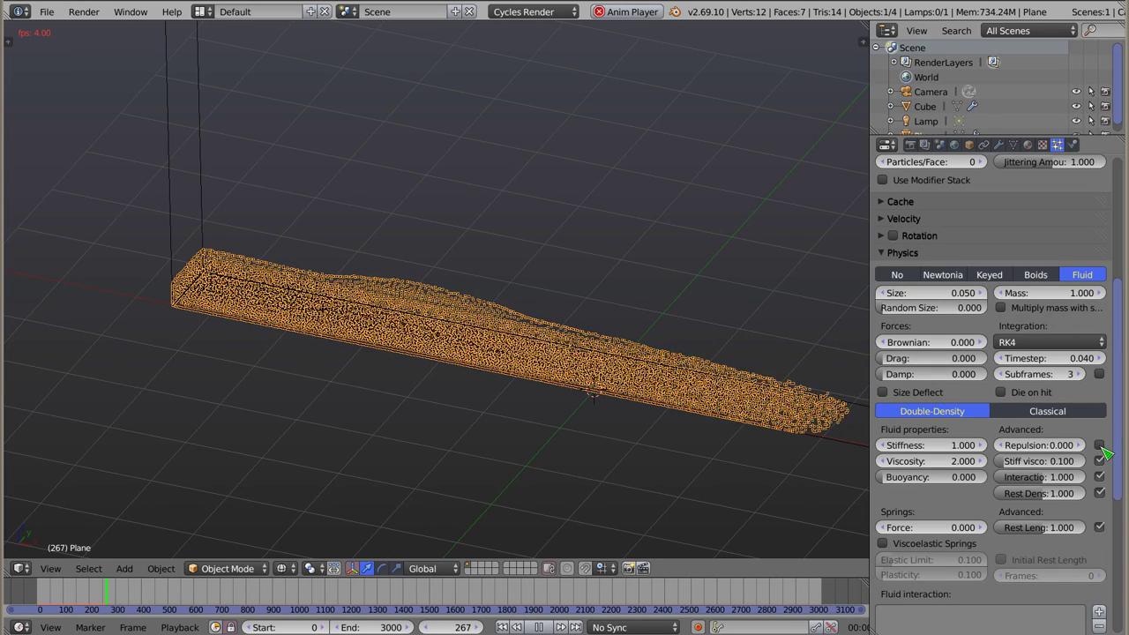
left_click(1045, 446)
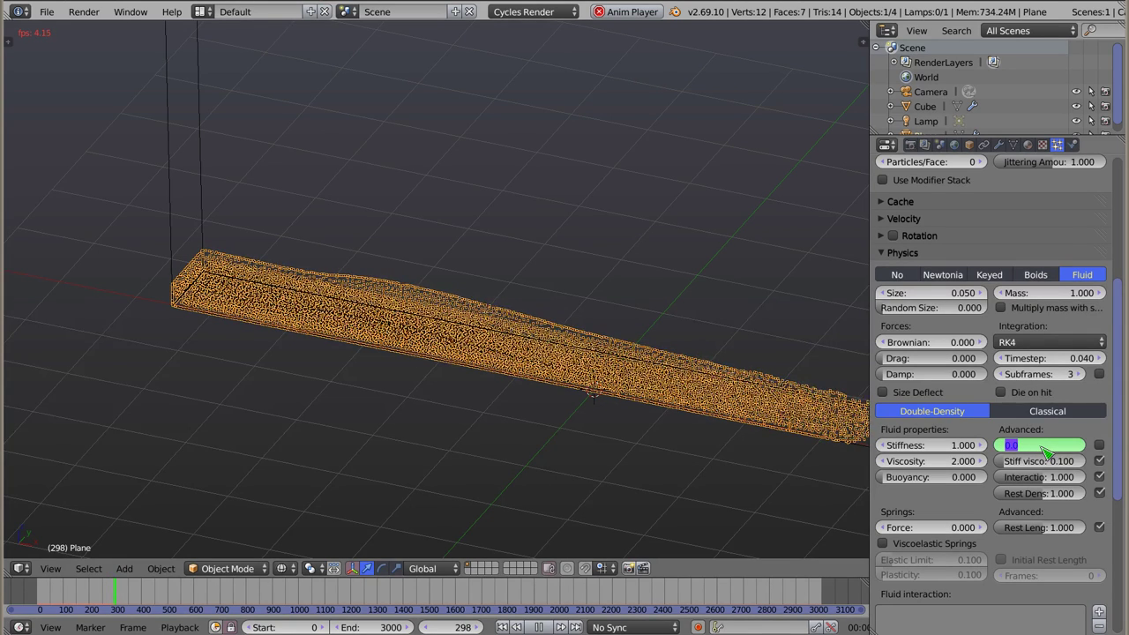
key("Return")
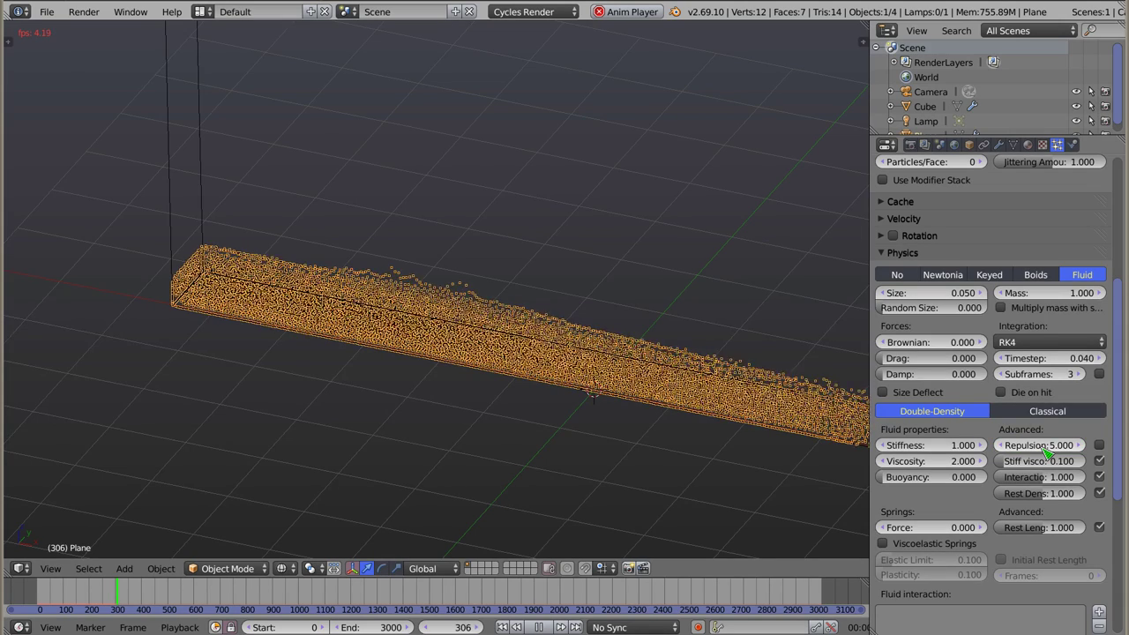
left_click(1040, 445)
type("10")
key("Return")
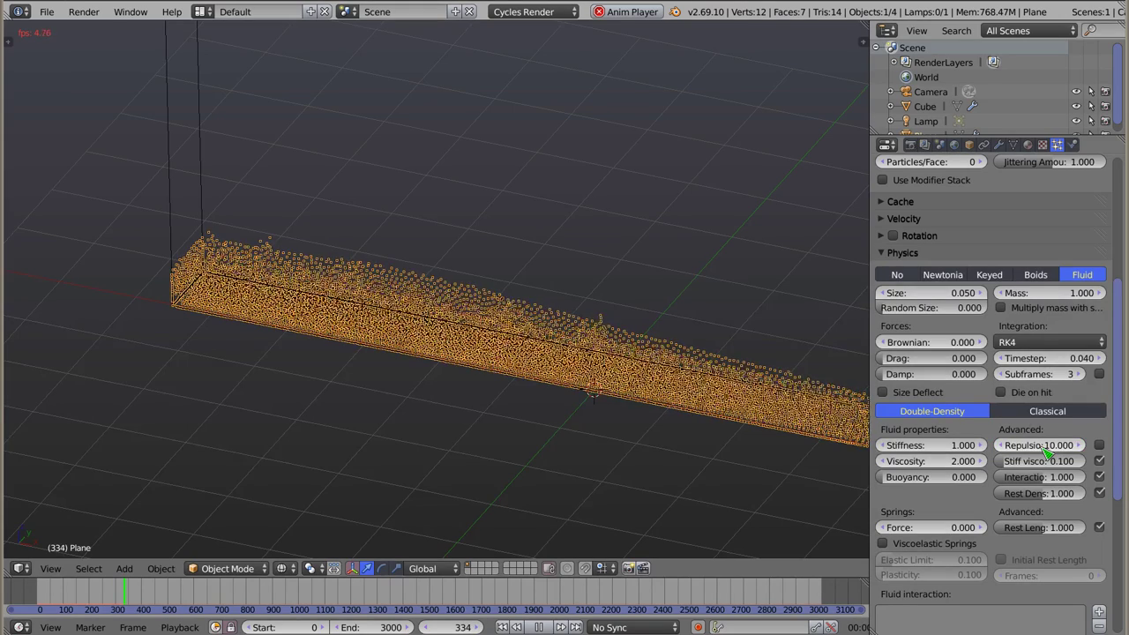
left_click(1042, 447)
type("20")
key("Return")
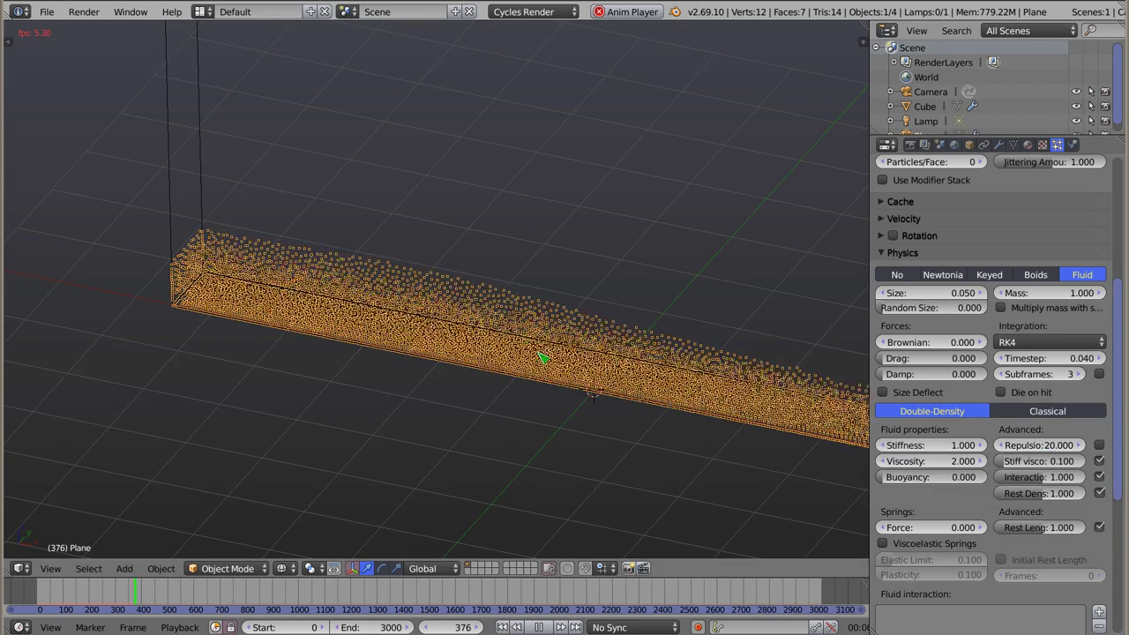
Examine the fluid layer from the side, restore the repulsion to a factor of 1, and stop the playback.
middle_click_drag(491, 277, 426, 314)
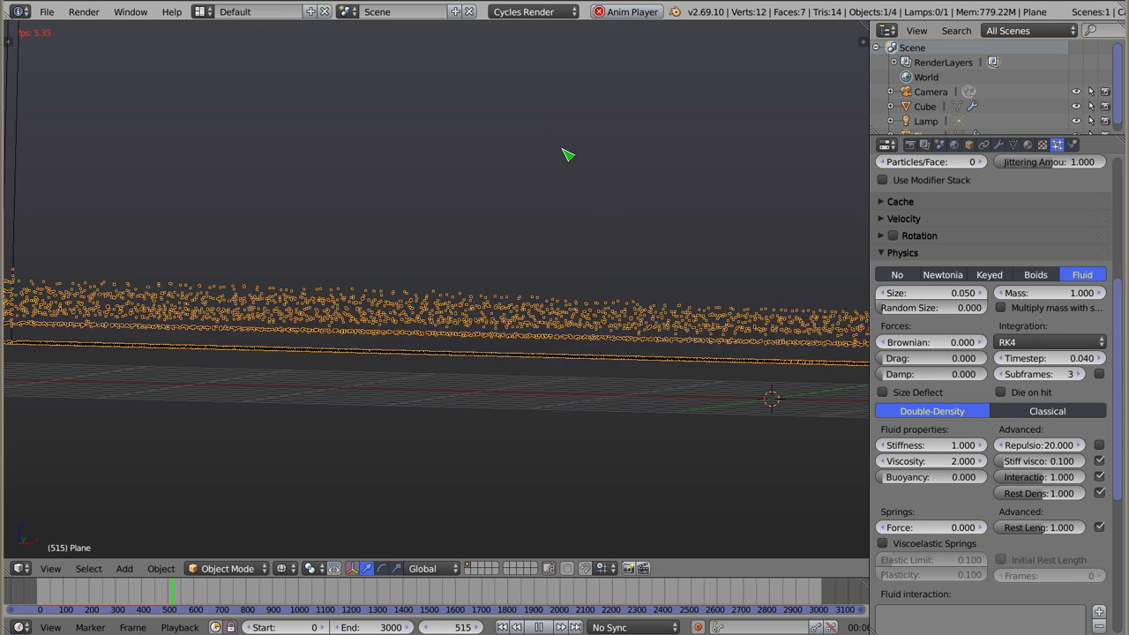
mouse_move(1014, 461)
left_mouse_down()
mouse_move(1087, 460)
mouse_move(1005, 461)
mouse_move(1028, 460)
left_mouse_up()
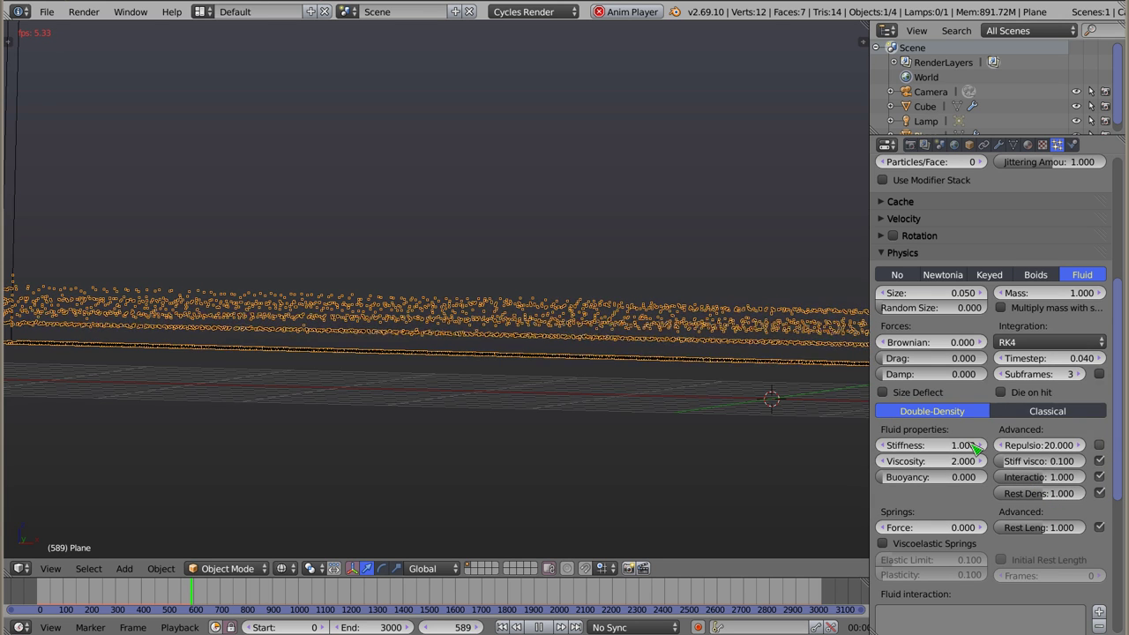
left_click(1015, 446)
type("1")
key("Return")
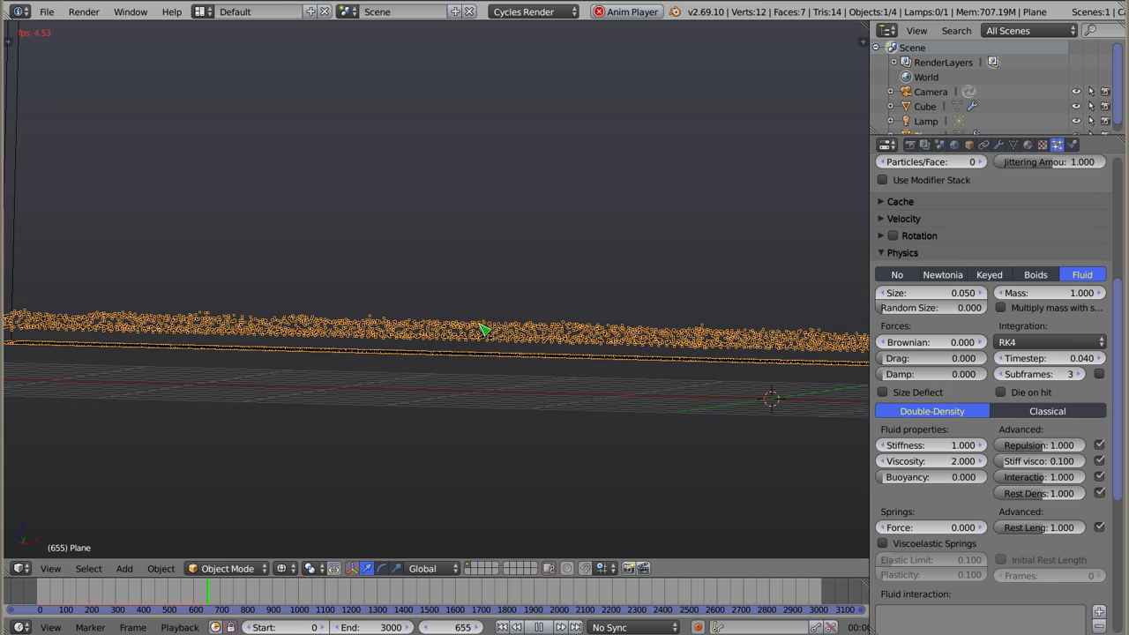
key("Escape")
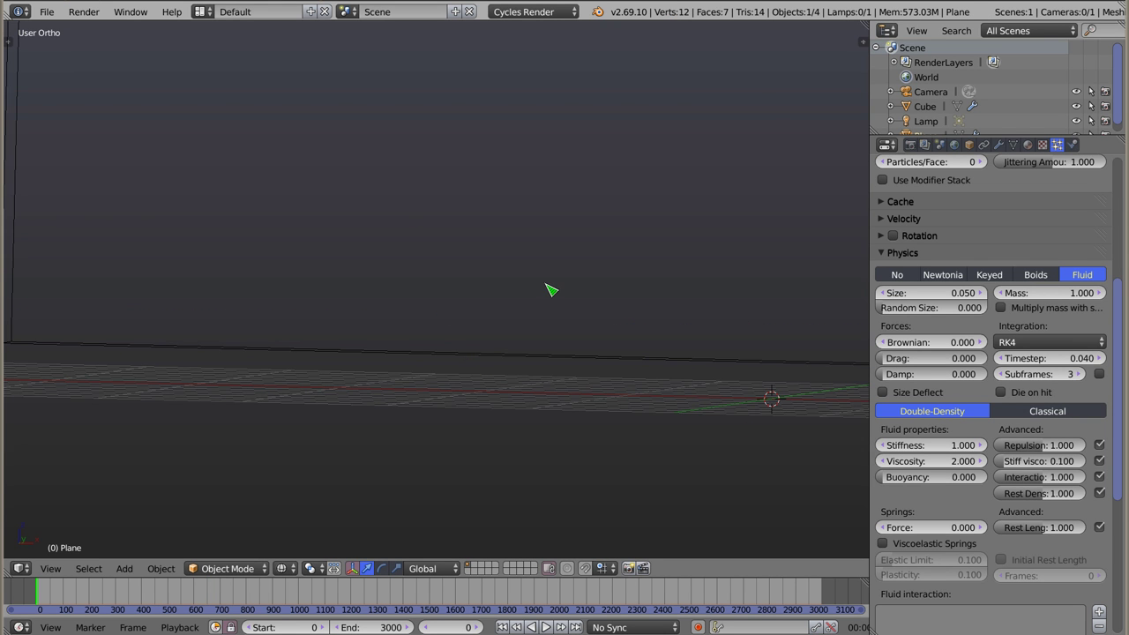
Enable Grease Pencil and sketch two circles linked by a double arrow with "x 4" written above them.
key("n")
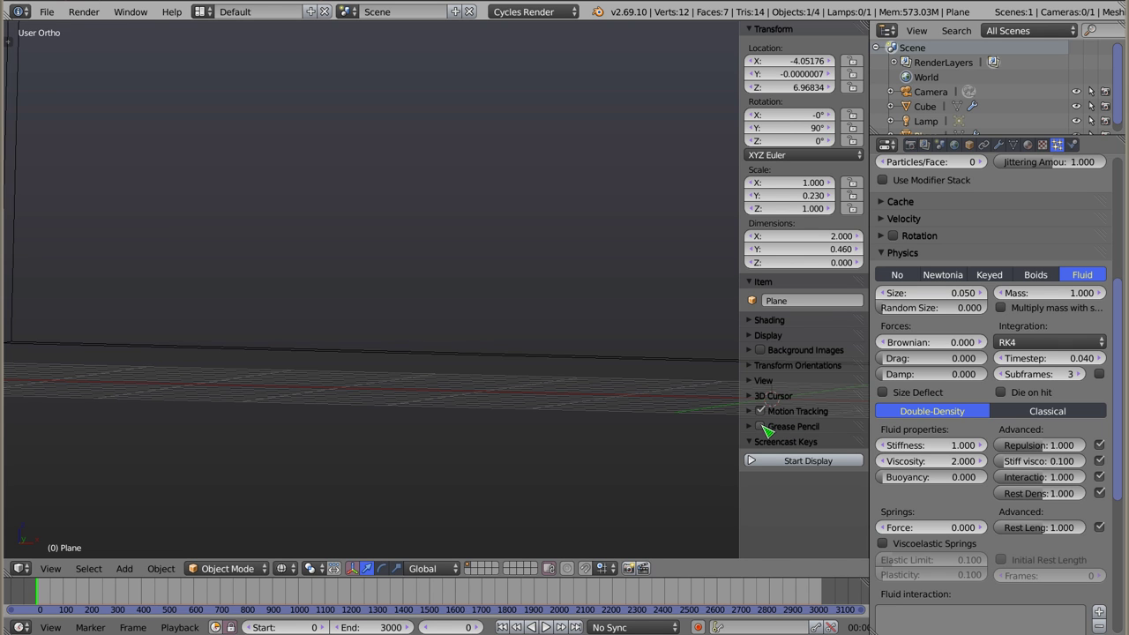
left_click(761, 426)
left_click(776, 426)
left_click(611, 156)
mouse_move(617, 155)
left_mouse_down()
mouse_move(610, 202)
mouse_move(588, 221)
left_mouse_up()
mouse_move(587, 221)
middle_mouse_down()
mouse_move(363, 408)
mouse_move(403, 423)
mouse_move(391, 295)
middle_mouse_up()
mouse_move(385, 285)
left_mouse_down()
mouse_move(443, 285)
mouse_move(385, 284)
left_mouse_up()
mouse_move(391, 242)
left_mouse_down()
mouse_move(425, 238)
mouse_move(419, 251)
left_mouse_up()
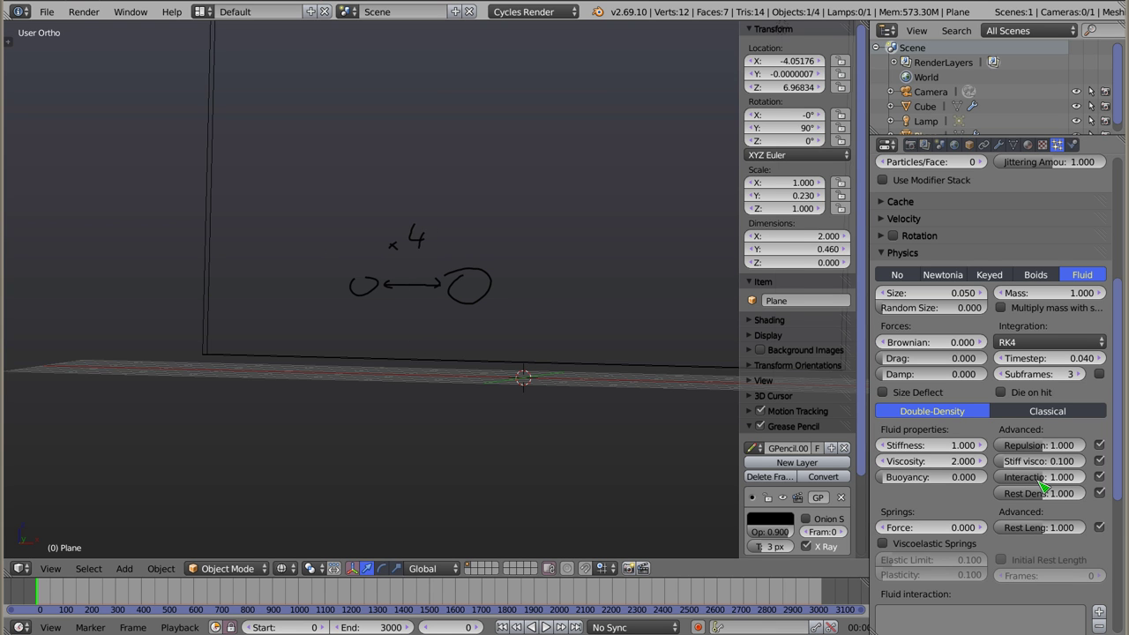
Set the interaction radius to an absolute value of 2, play the simulation, and examine the whole box from the front.
left_click(1099, 477)
left_click_drag(1041, 477, 1085, 478)
key("alt+a")
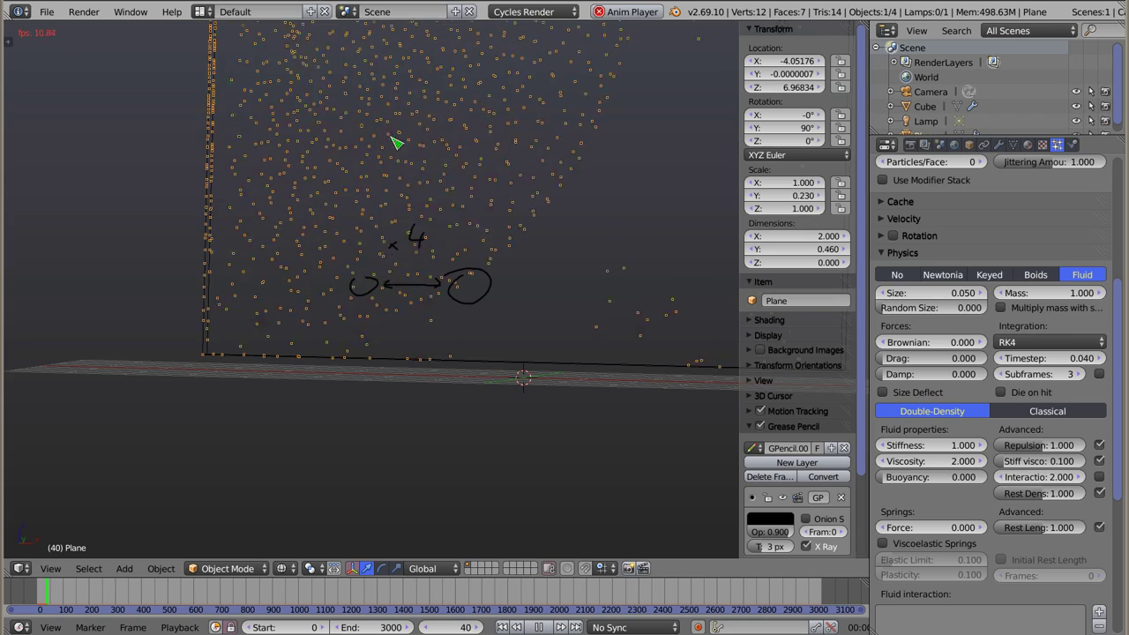
scroll(383, 282, "down", 3)
middle_click_drag(371, 191, 349, 364)
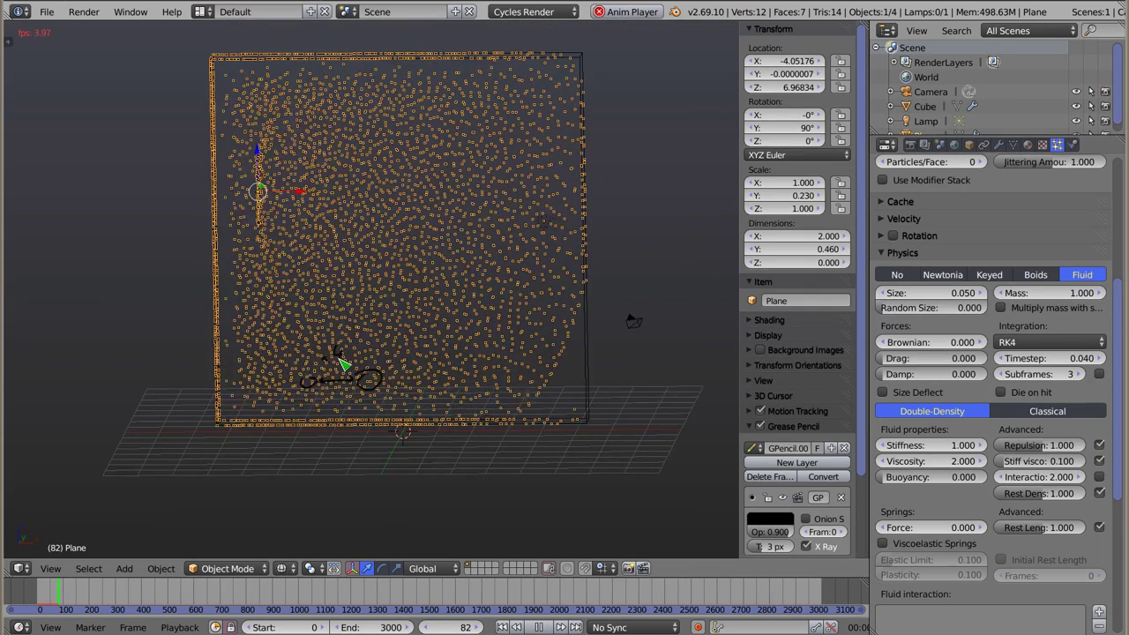
key("ctrl+z")
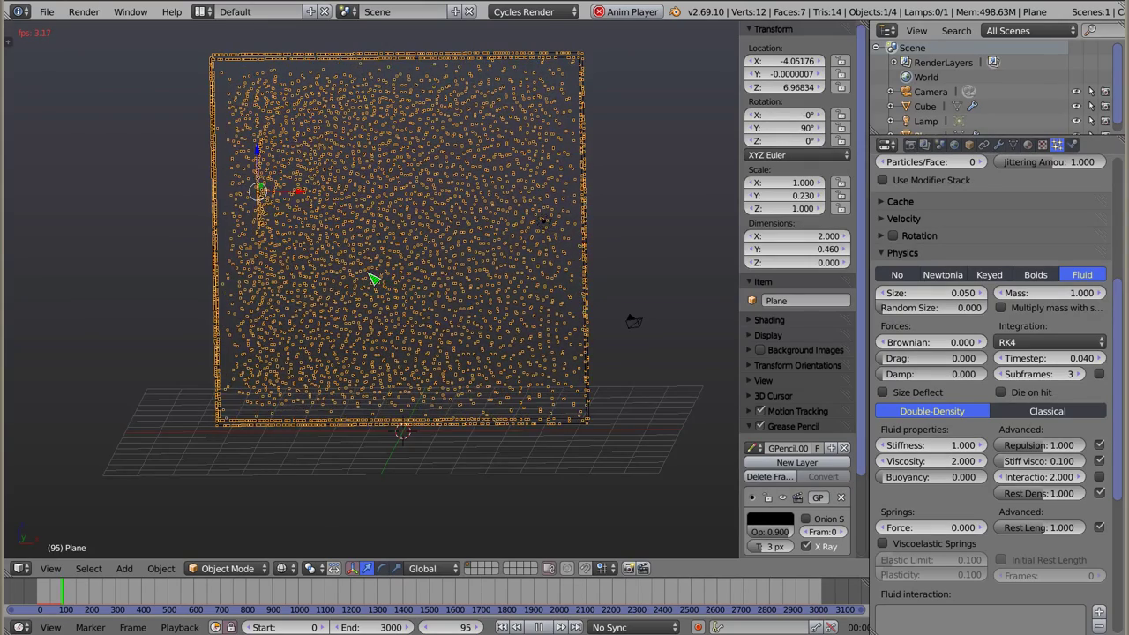
key("KP_1")
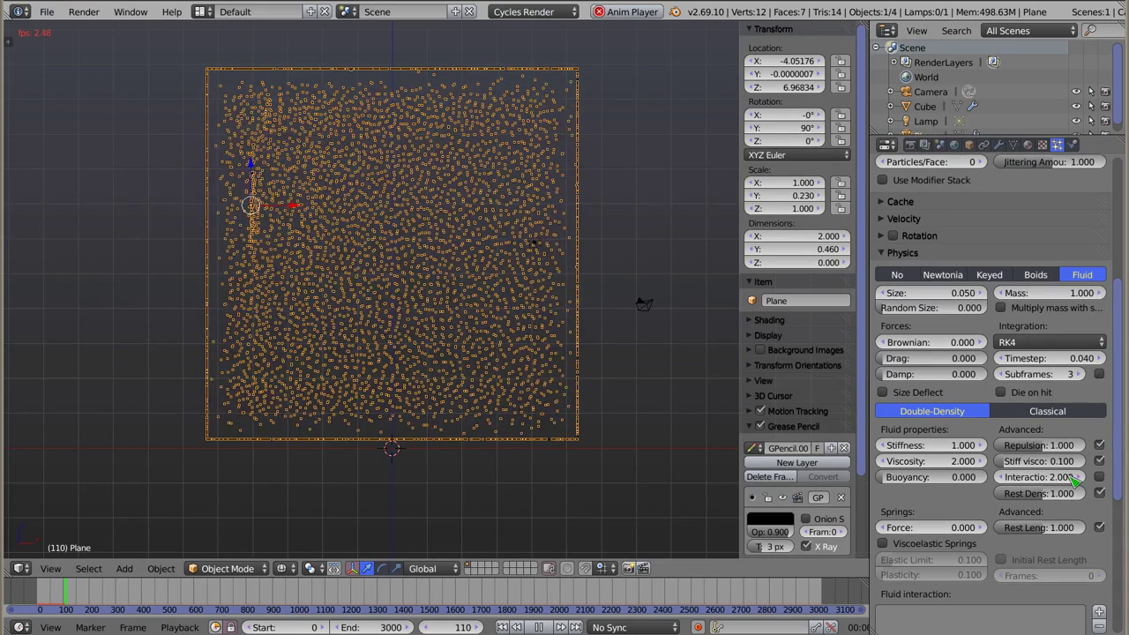
Turn the interaction radius back into a factor, stop the playback, and set the factor to 1.
left_click(1099, 477)
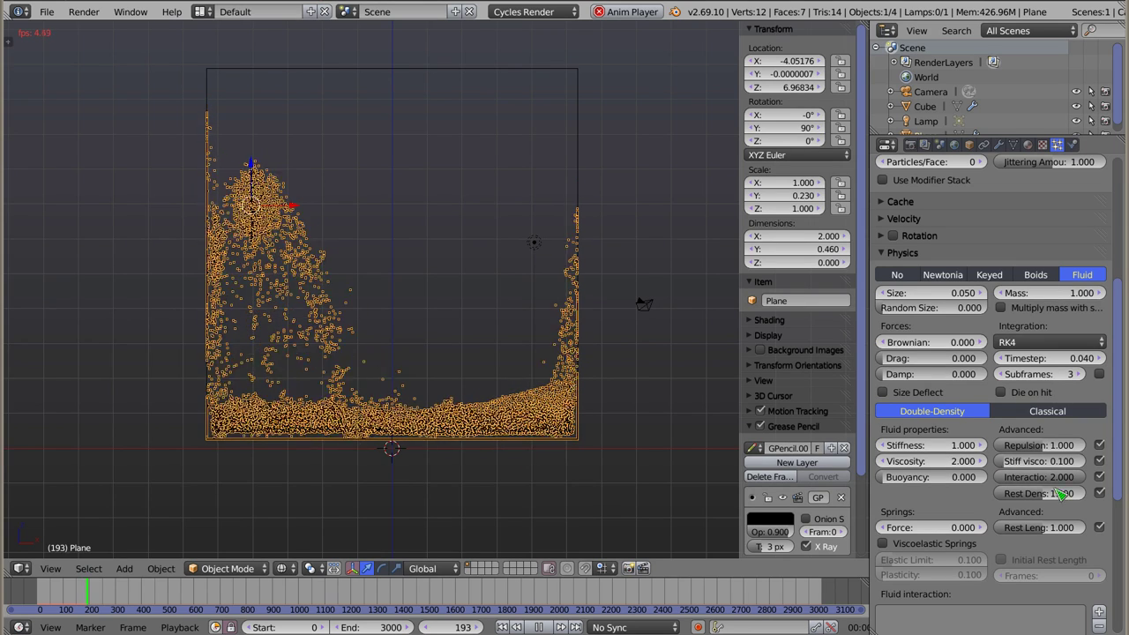
key("Escape")
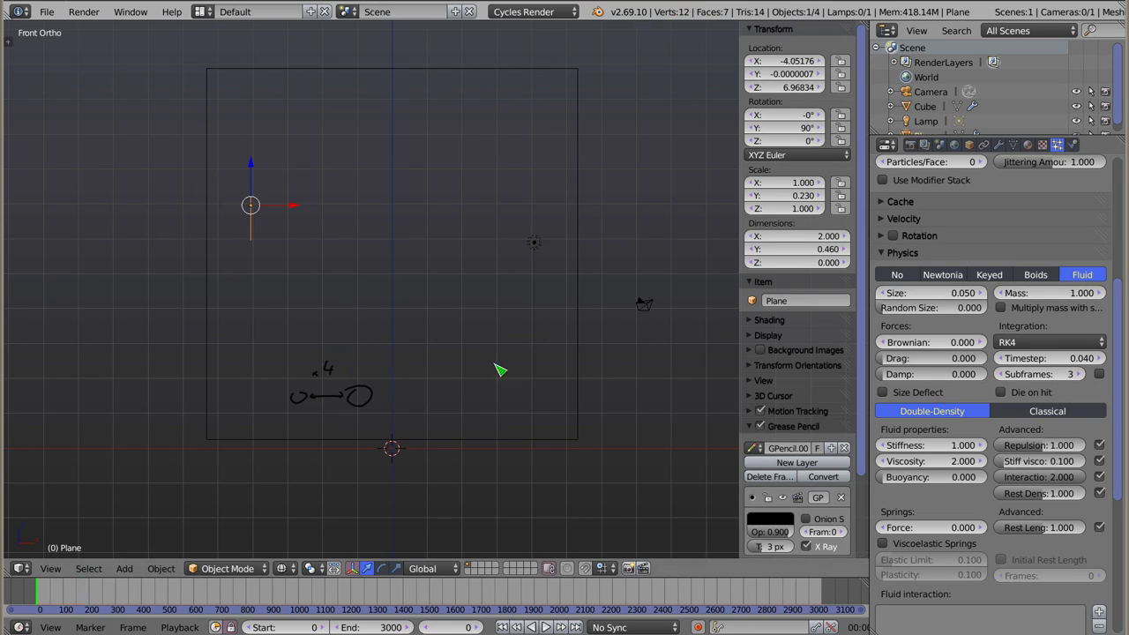
left_click(1039, 477)
type("1")
key("Return")
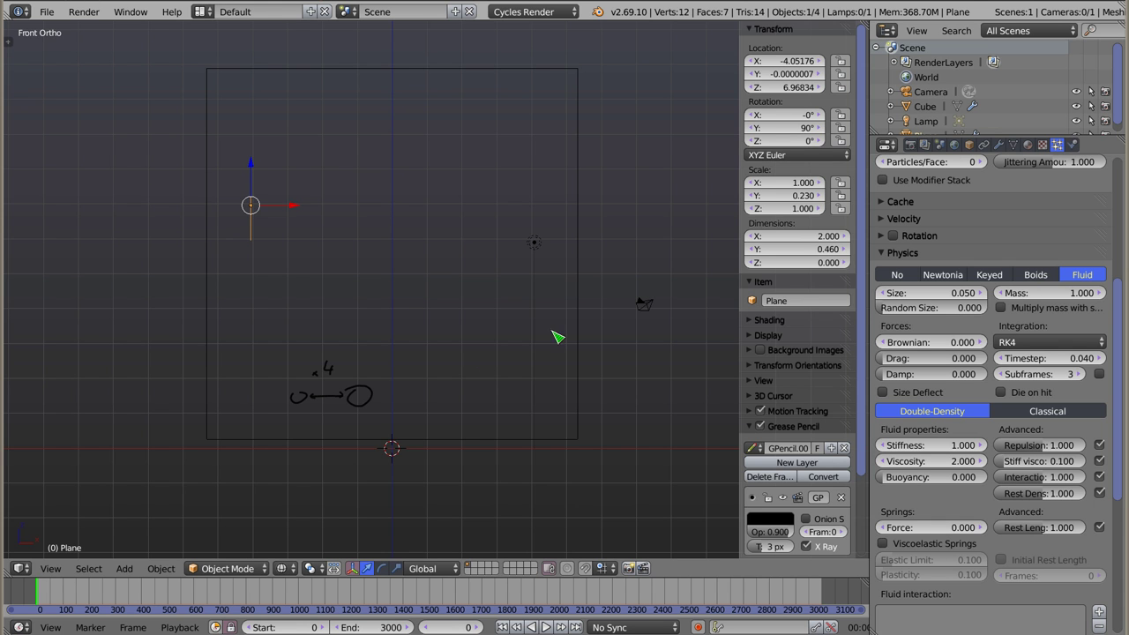
Erase the double-arrow sketch, then draw several scattered particle outlines inside the box and erase them again.
mouse_move(358, 396)
right_mouse_down()
mouse_move(396, 403)
mouse_move(327, 393)
mouse_move(301, 374)
mouse_move(280, 392)
mouse_move(311, 401)
right_mouse_up()
left_click_drag(381, 325, 369, 344)
left_click_drag(332, 277, 319, 262)
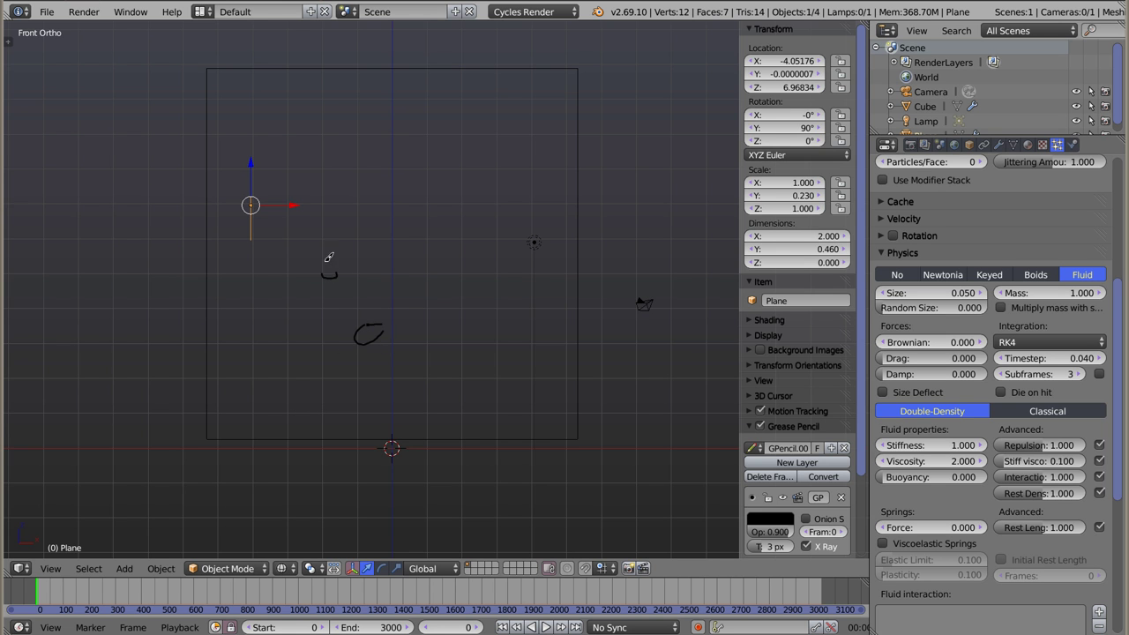
left_click_drag(392, 263, 420, 262)
left_click_drag(429, 316, 466, 315)
left_click_drag(328, 347, 349, 356)
left_click_drag(401, 393, 366, 381)
left_click_drag(263, 337, 273, 351)
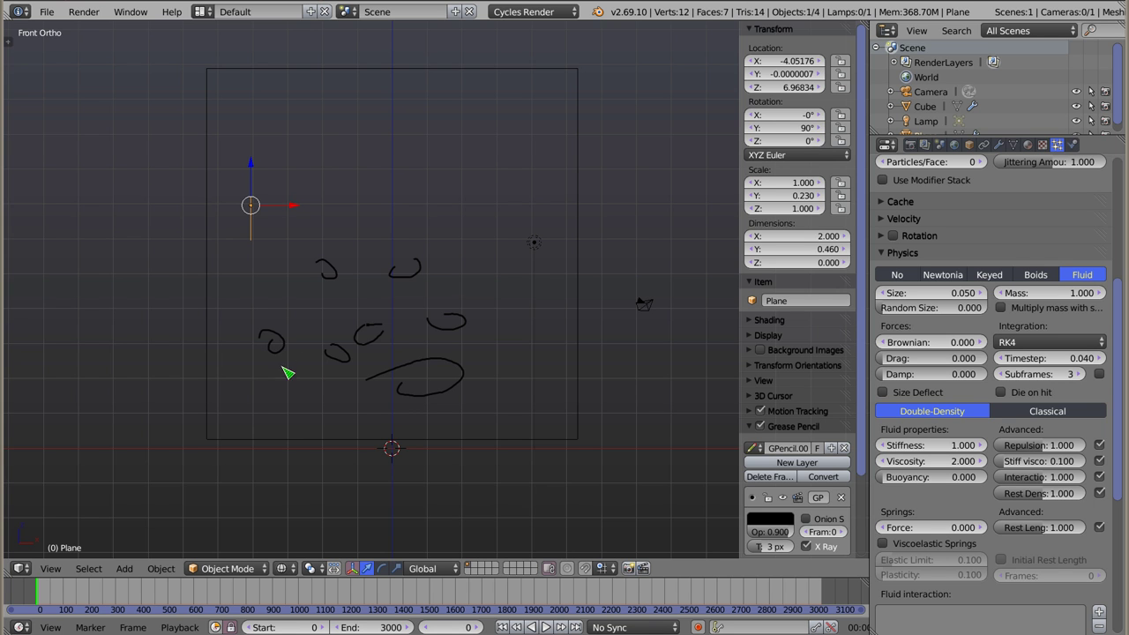
mouse_move(342, 294)
right_mouse_down()
mouse_move(365, 259)
mouse_move(262, 335)
mouse_move(344, 352)
mouse_move(441, 274)
mouse_move(408, 335)
mouse_move(323, 378)
mouse_move(411, 394)
mouse_move(378, 366)
right_mouse_up()
Play the simulation, raise the rest density to 2 during playback, and examine the pool at an angle.
key("alt+a")
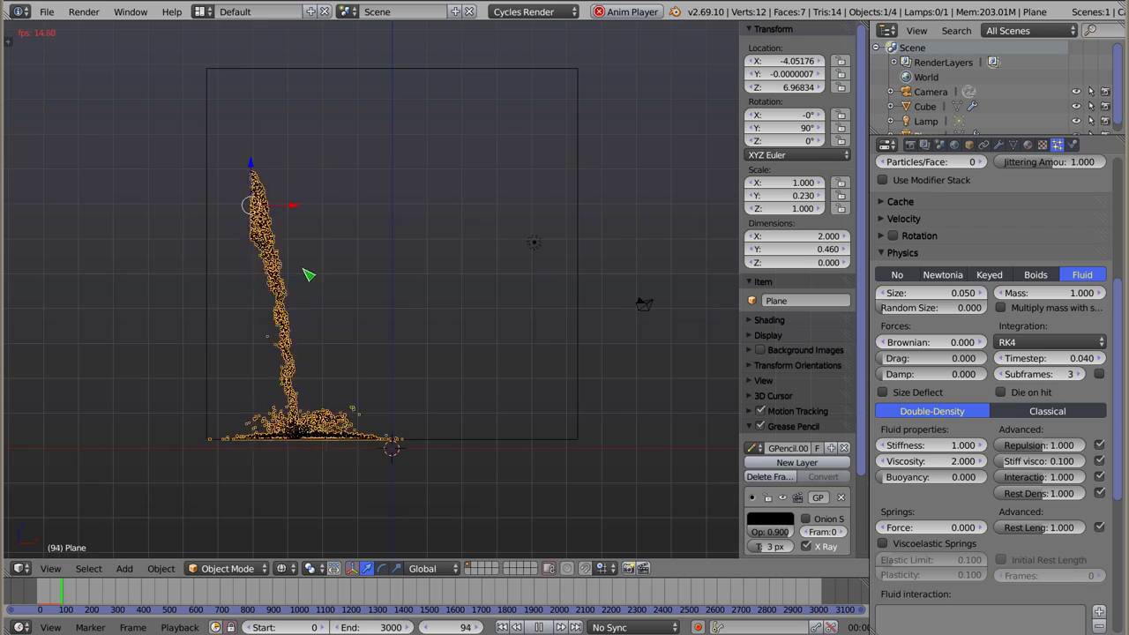
scroll(308, 458, "up", 5)
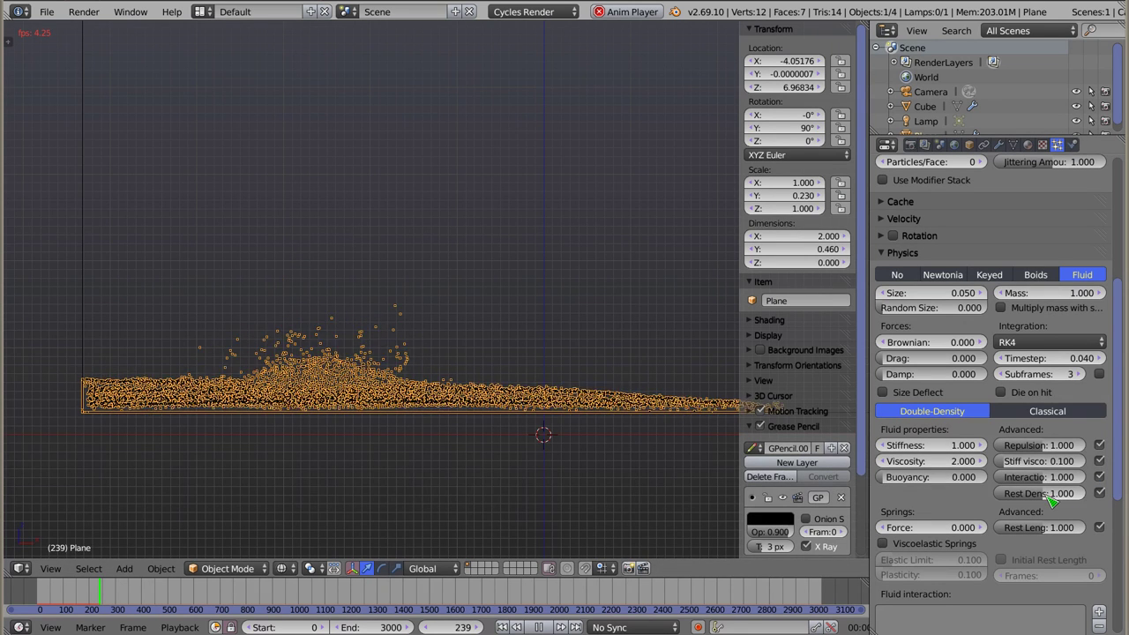
left_click_drag(1039, 493, 1095, 493)
middle_click_drag(371, 421, 345, 397)
scroll(353, 379, "up", 3)
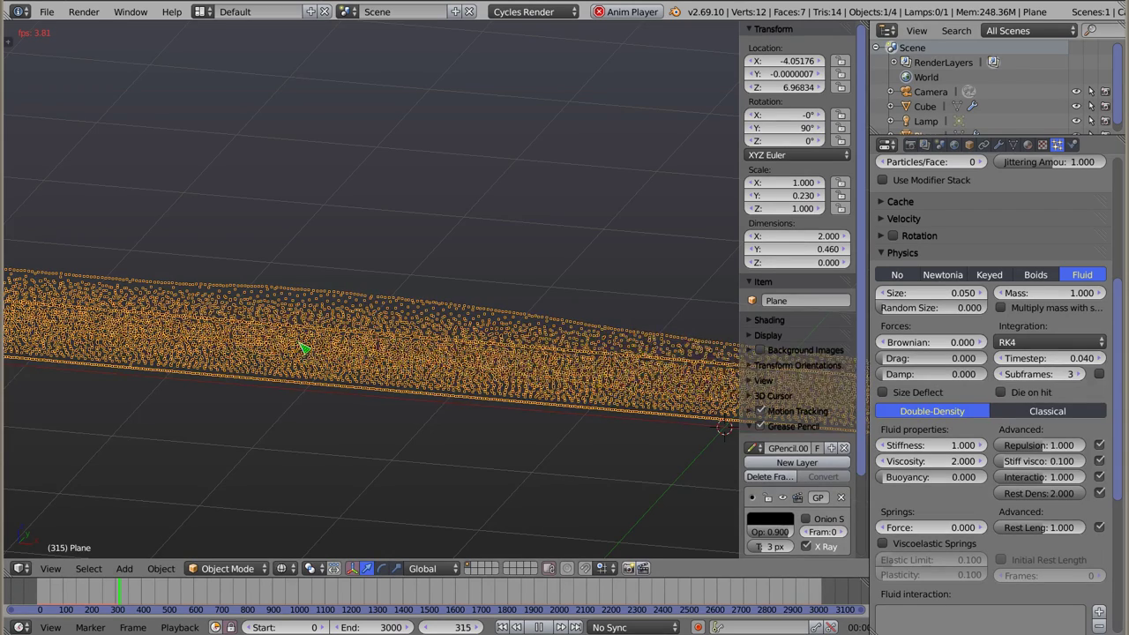
scroll(379, 344, "down", 3)
middle_click_drag(432, 360, 358, 315, "shift")
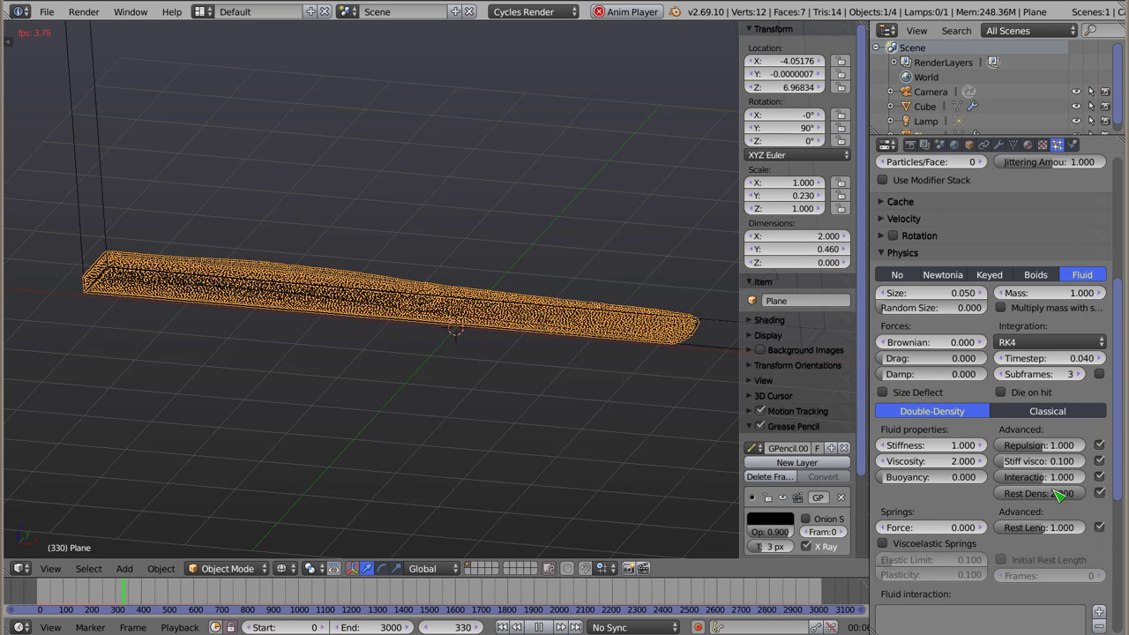
Lower the rest density to 0 during playback and examine the fluid layer from a low side angle.
left_click_drag(1080, 493, 1062, 493)
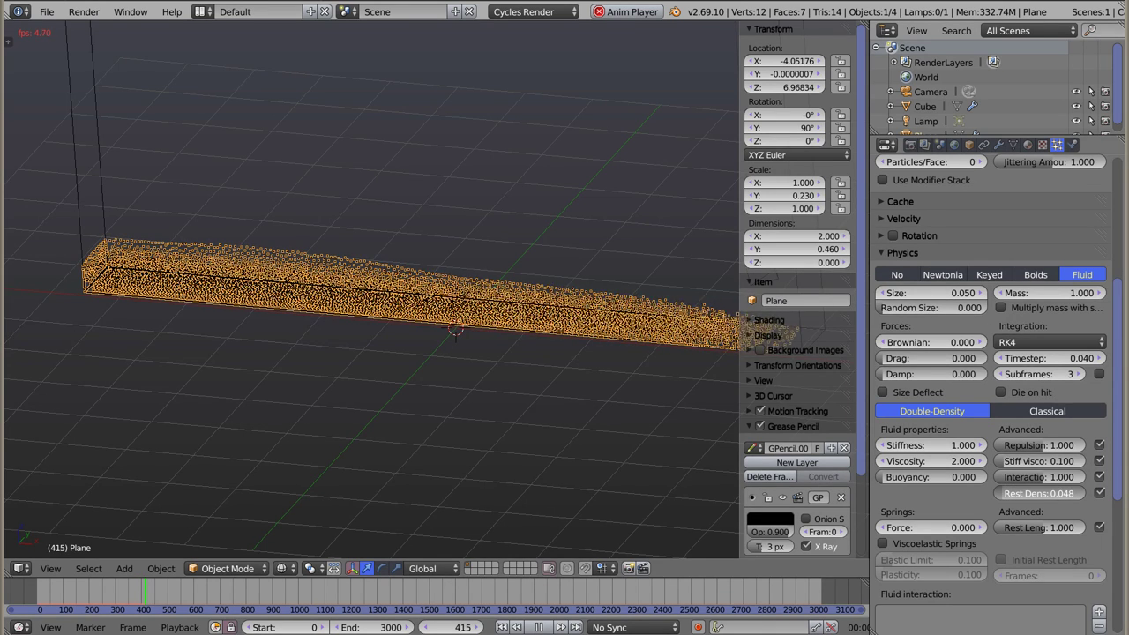
middle_click_drag(454, 285, 340, 218)
middle_click_drag(152, 308, 401, 357)
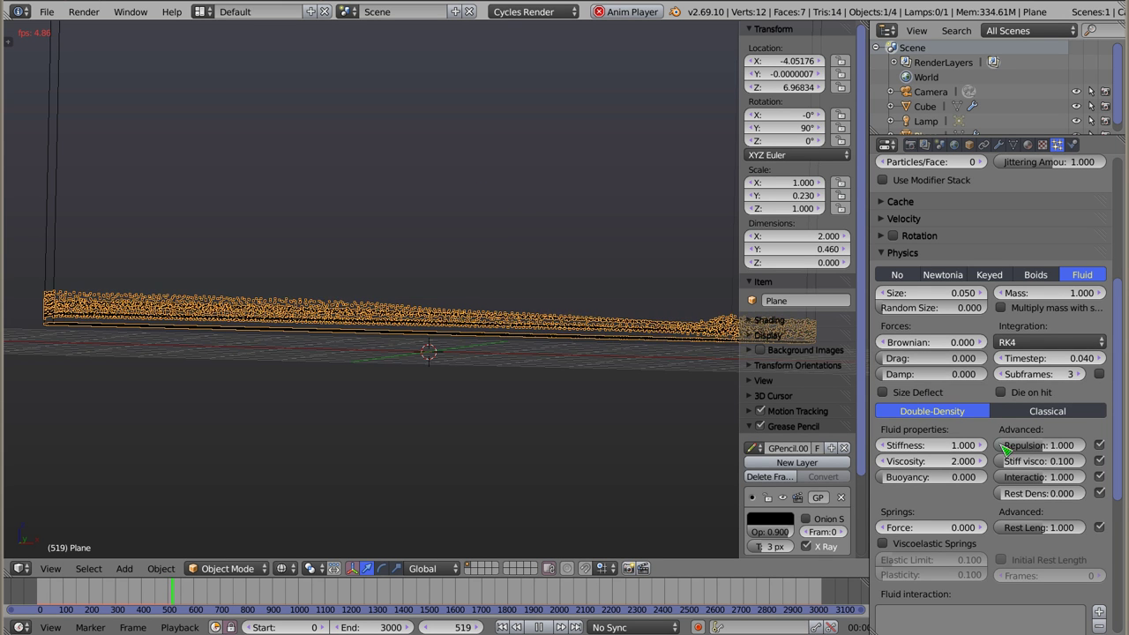
Set the spring rest length to 1.955, the interaction radius to 2 and the rest density to 1.301 during playback.
left_click_drag(1041, 528, 1087, 534)
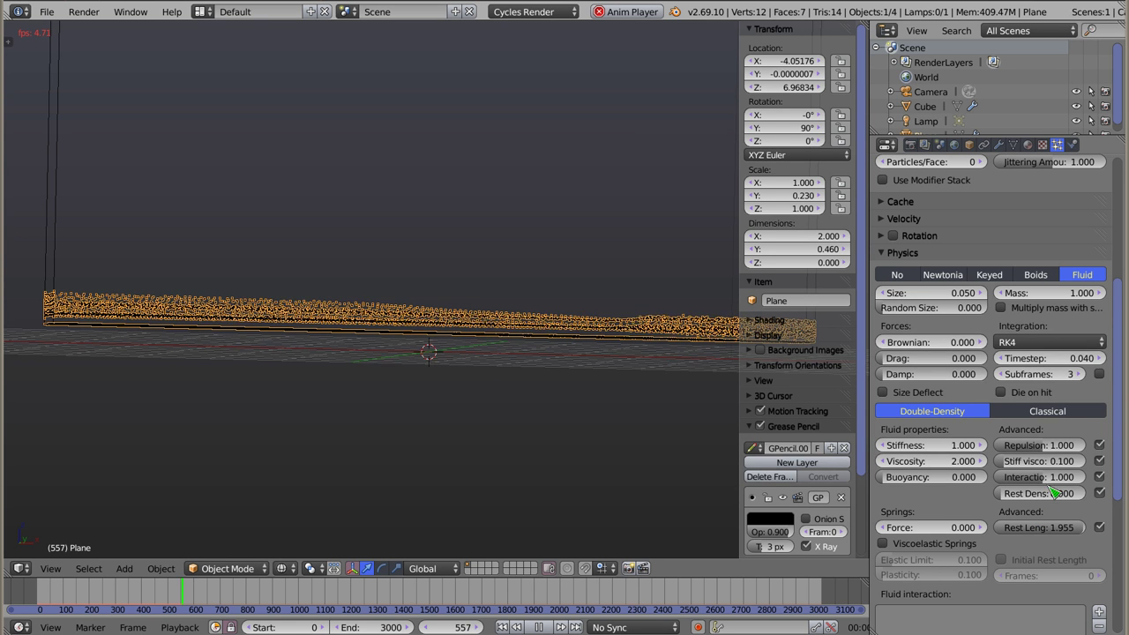
left_click_drag(1045, 477, 1077, 482)
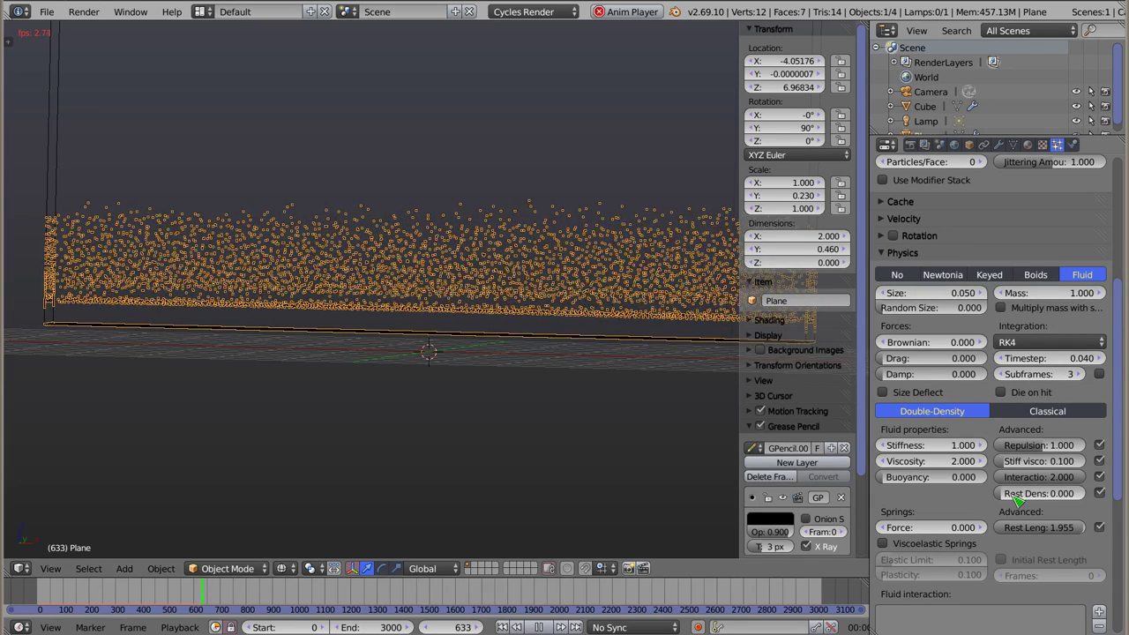
left_click_drag(1038, 493, 1071, 494)
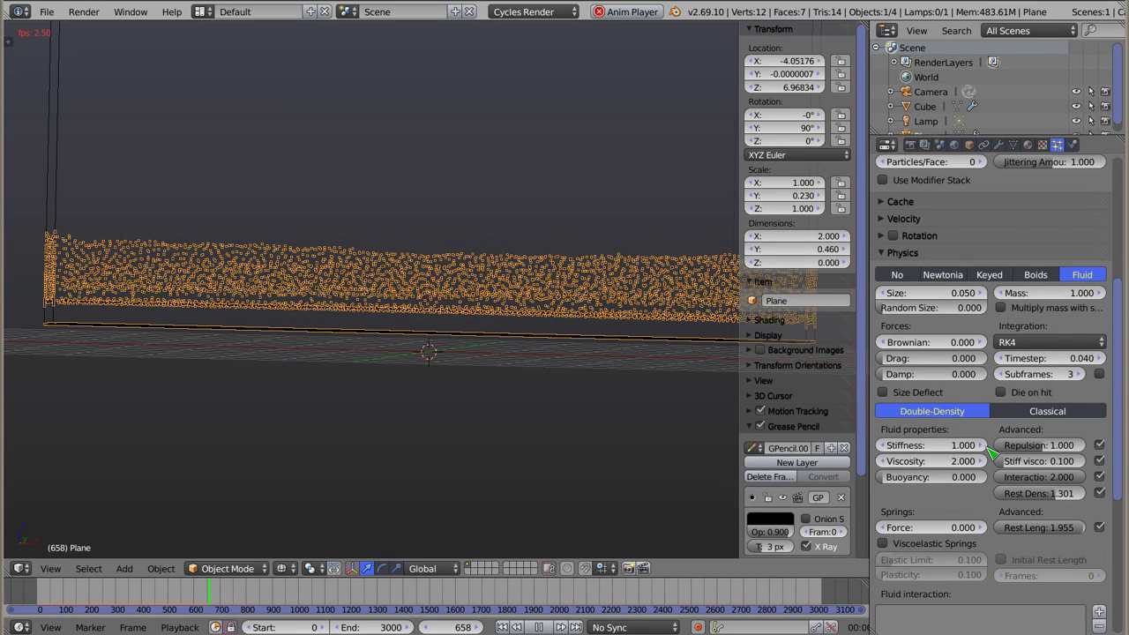
Lower the spring rest length to 1.540 and further to 1.069 during playback.
left_click_drag(1071, 529, 1045, 528)
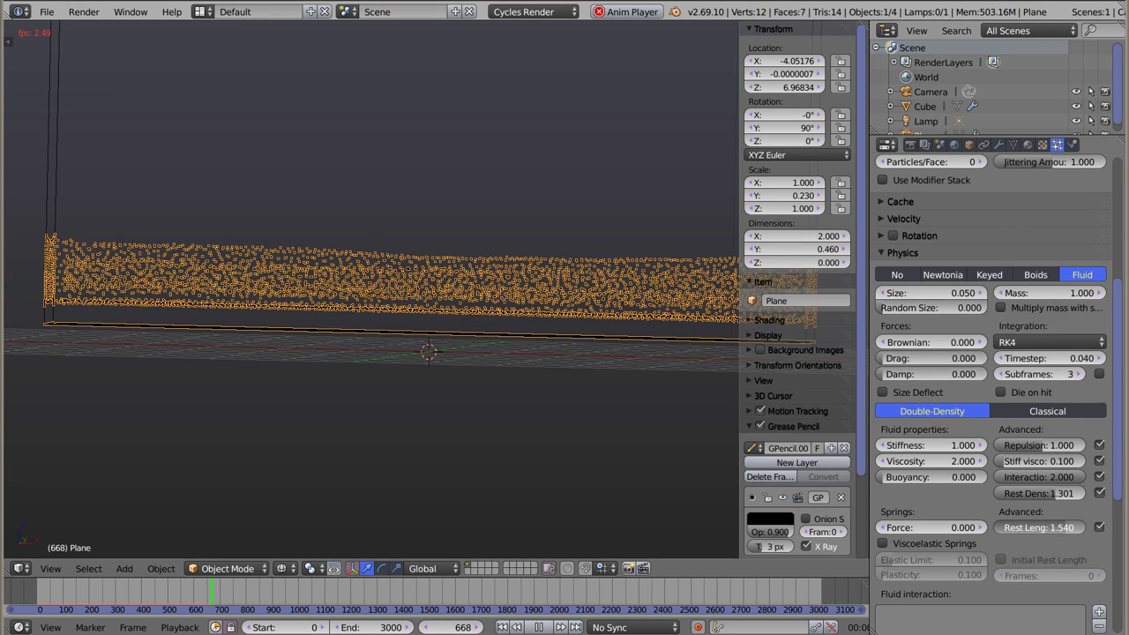
left_click_drag(1045, 528, 1011, 528)
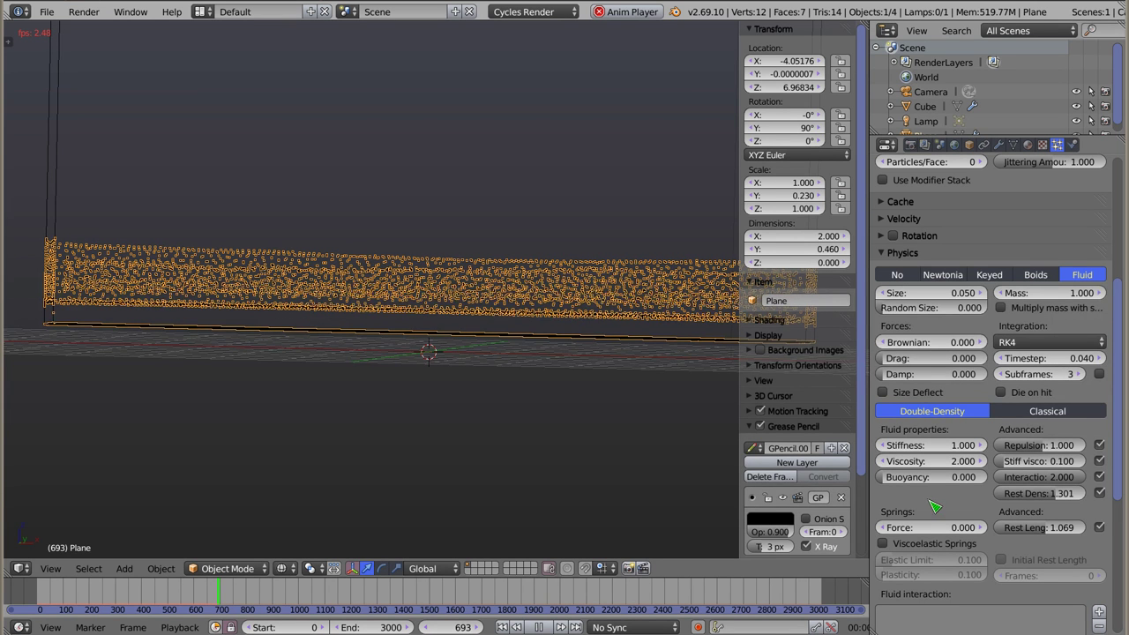
Stop playback and reset the interaction radius, rest density and rest length to their default of 1.
key("Escape")
key("BackSpace")
key("BackSpace")
key("BackSpace")
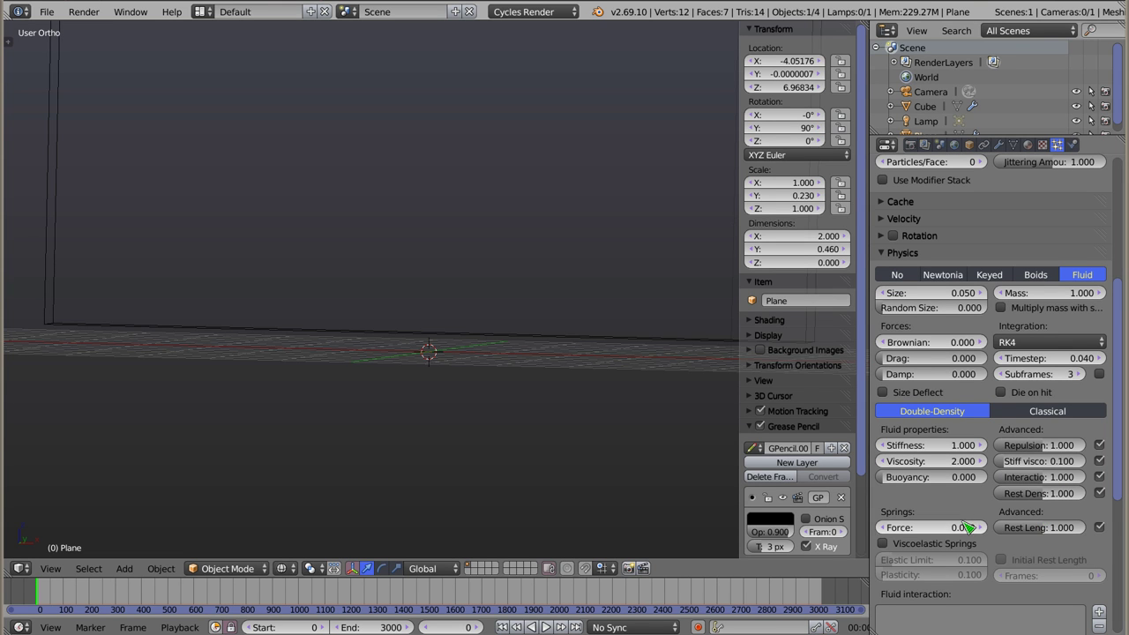
Play the simulation briefly with the whole box seen from the front to examine the falling stream.
middle_click_drag(424, 184, 496, 285)
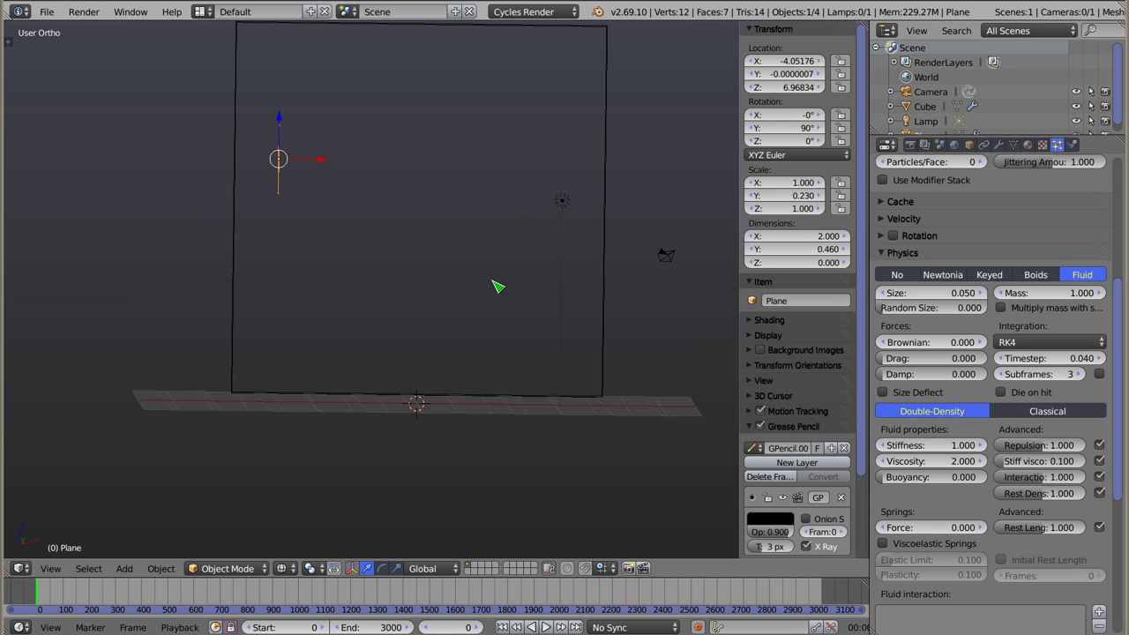
middle_click_drag(312, 209, 310, 214)
middle_click_drag(399, 228, 417, 256, "shift")
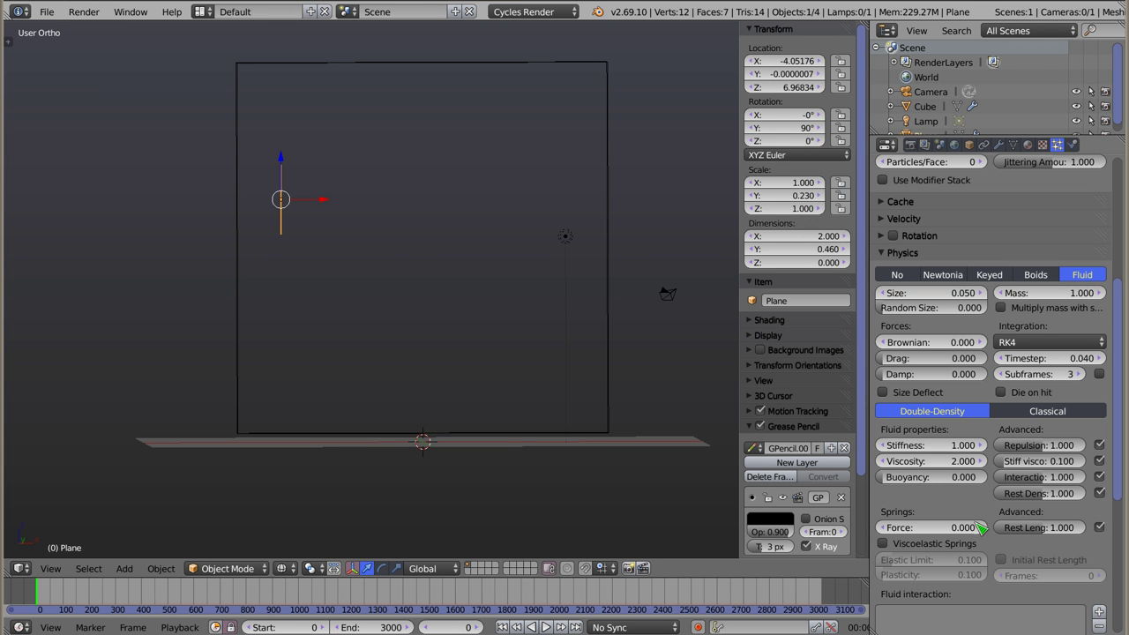
key("alt+a")
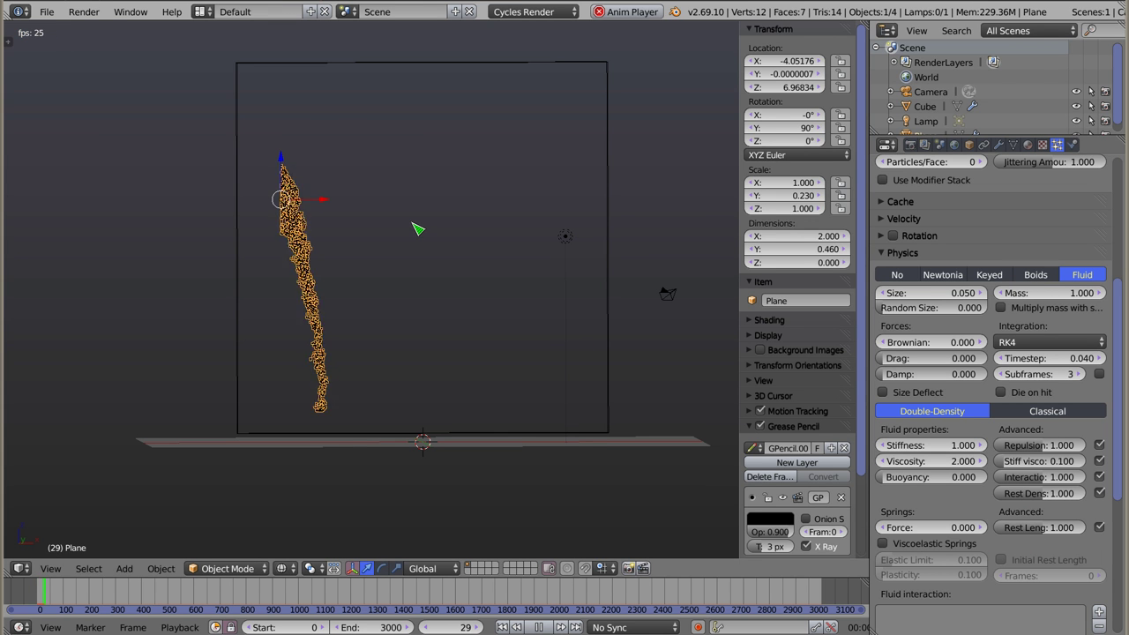
key("Escape")
Set the spring force to 10 and test it with a playback of the simulation.
left_click_drag(918, 532, 957, 532)
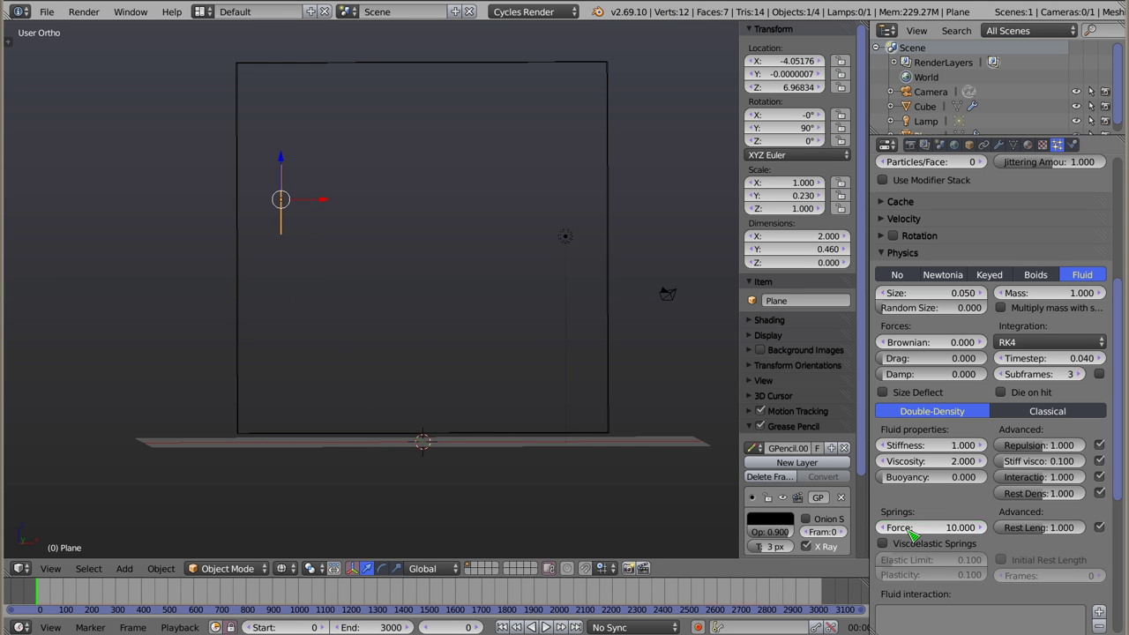
key("alt+a")
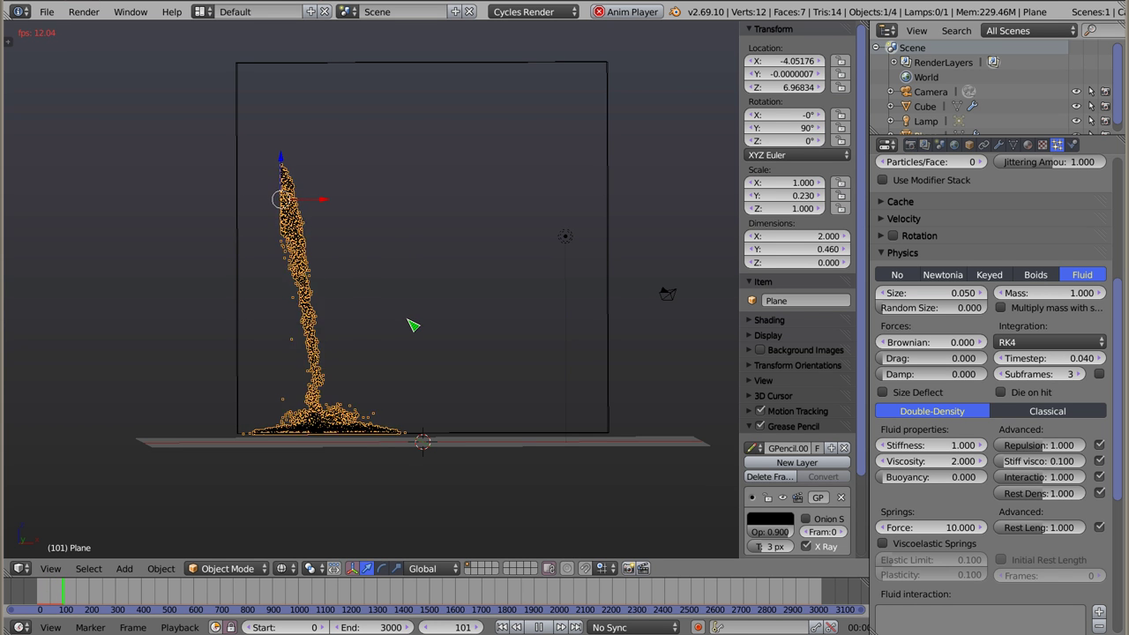
key("Escape")
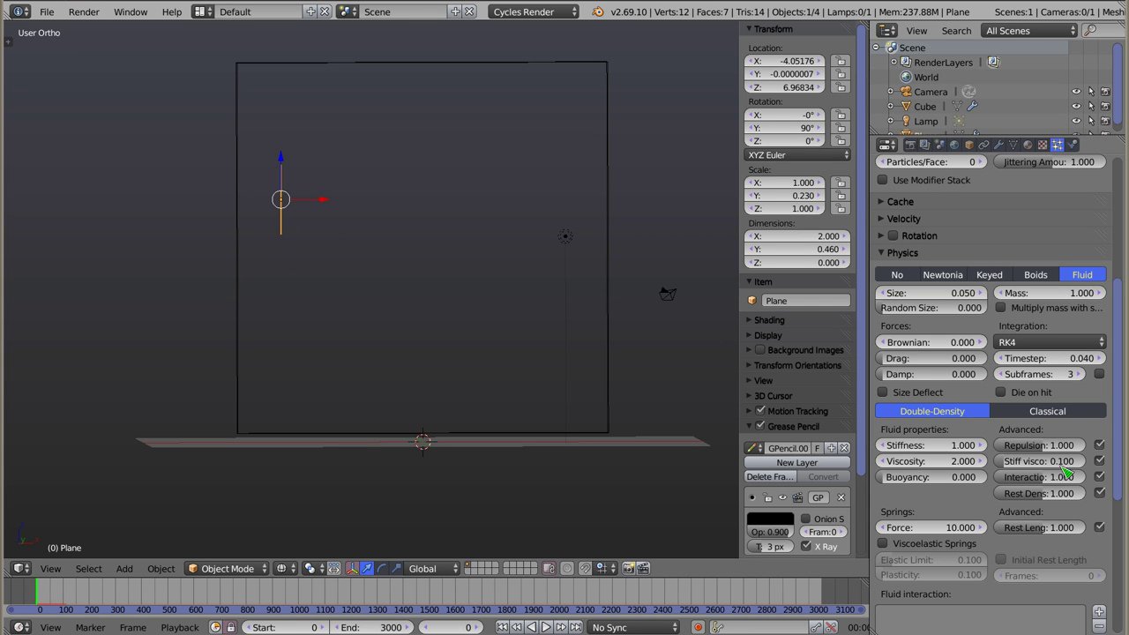
Enable viscoelastic springs and play the simulation, examining the pile of particles up close in wireframe and solid shading.
left_click(883, 543)
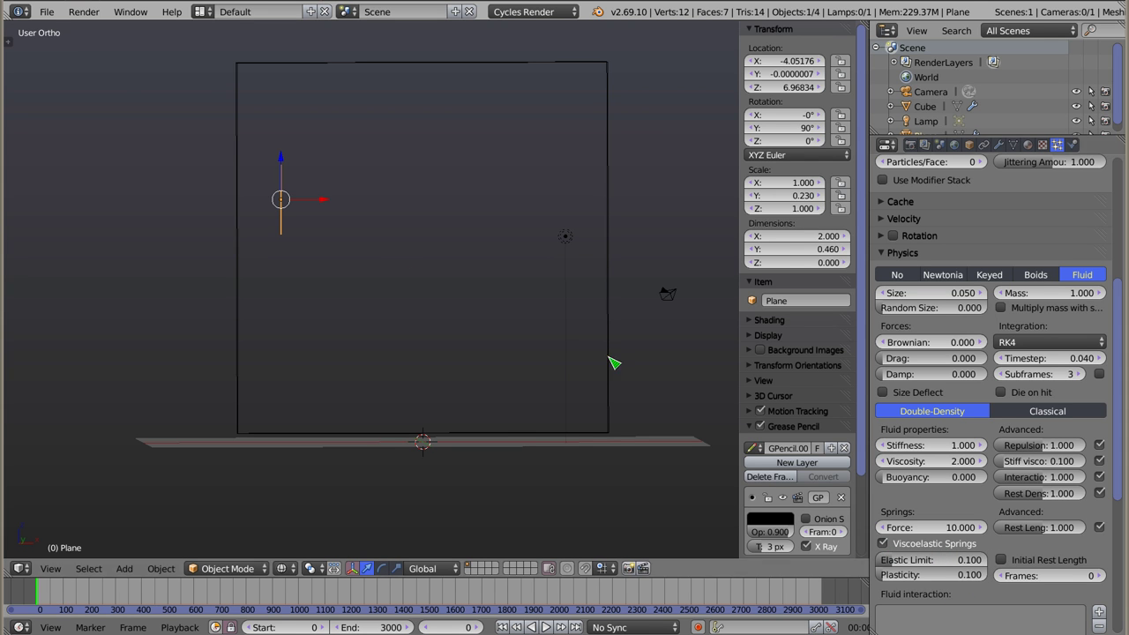
key("alt+a")
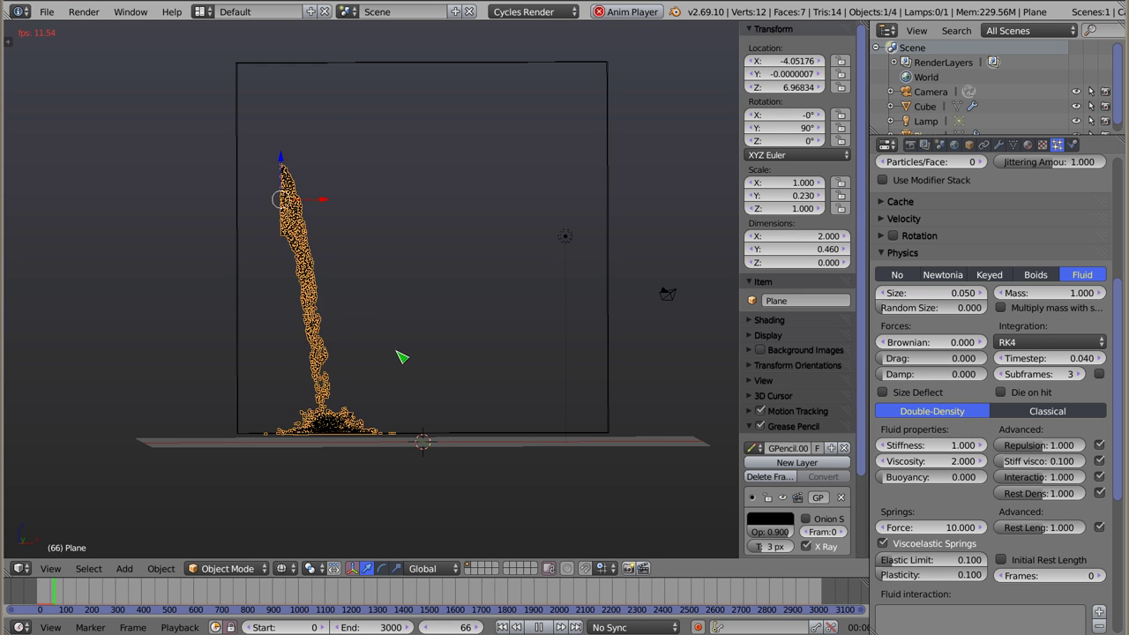
middle_click_drag(373, 383, 301, 402)
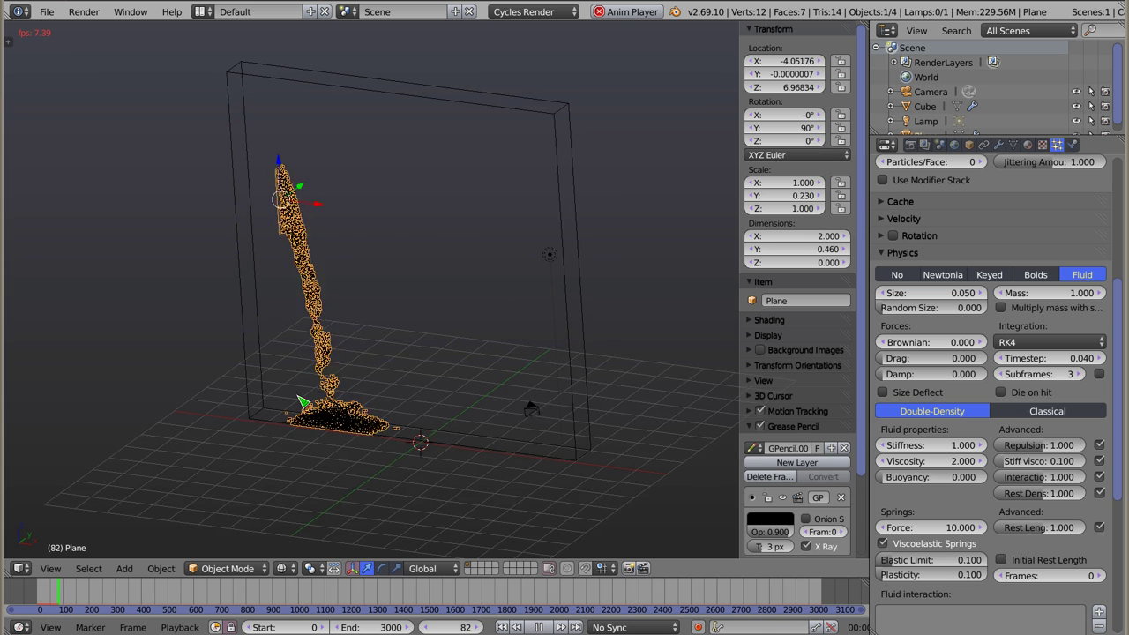
scroll(301, 402, "up", 4)
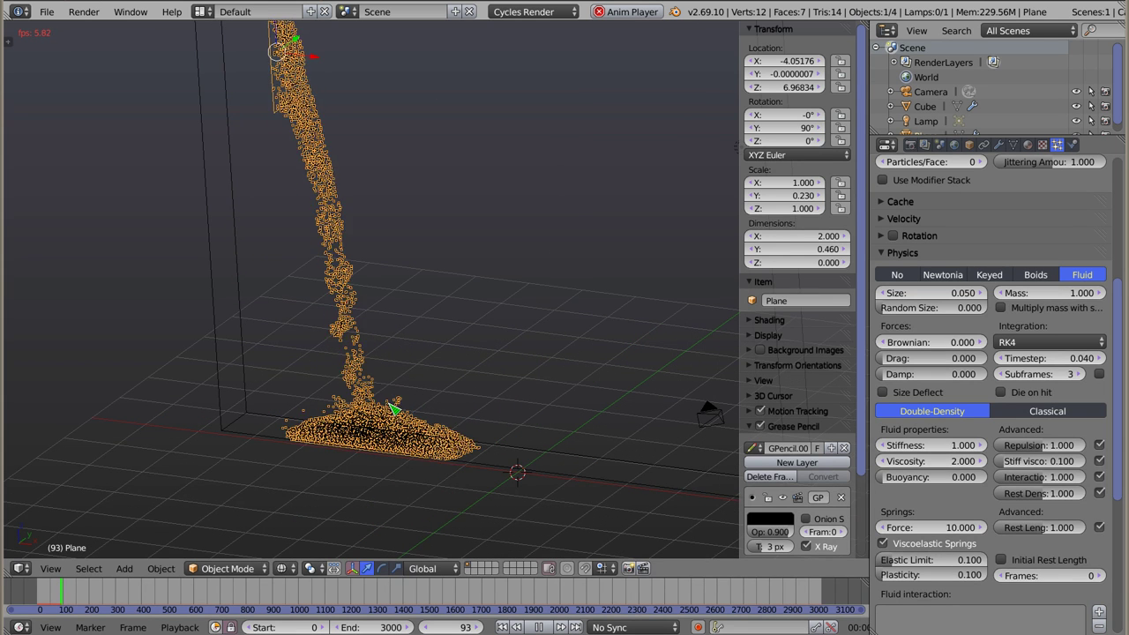
middle_click_drag(441, 277, 540, 314)
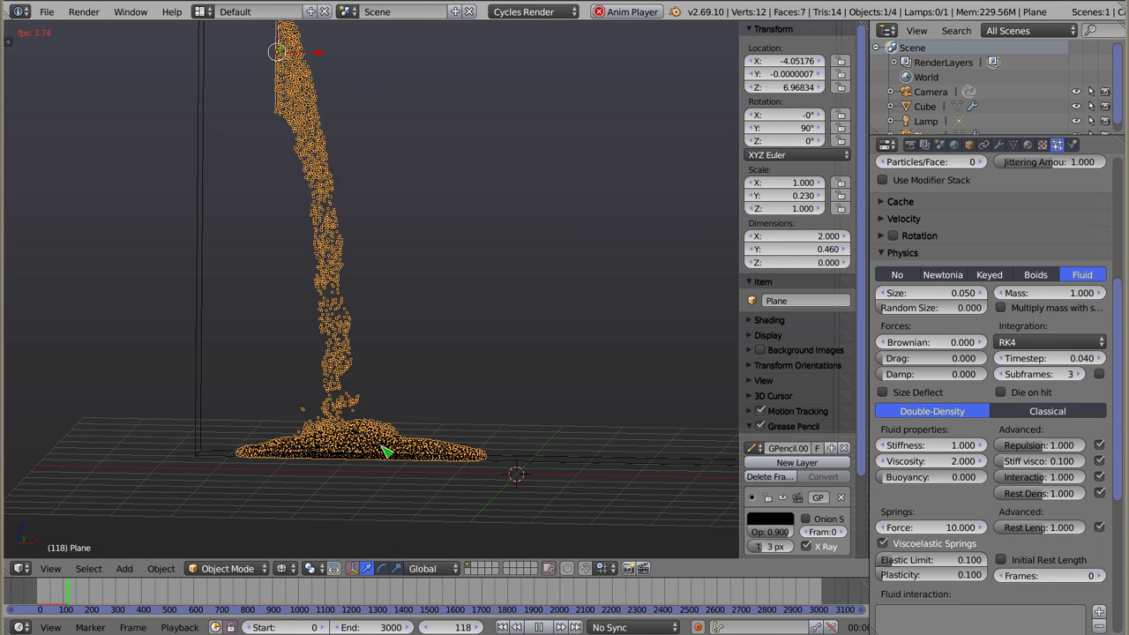
key("z")
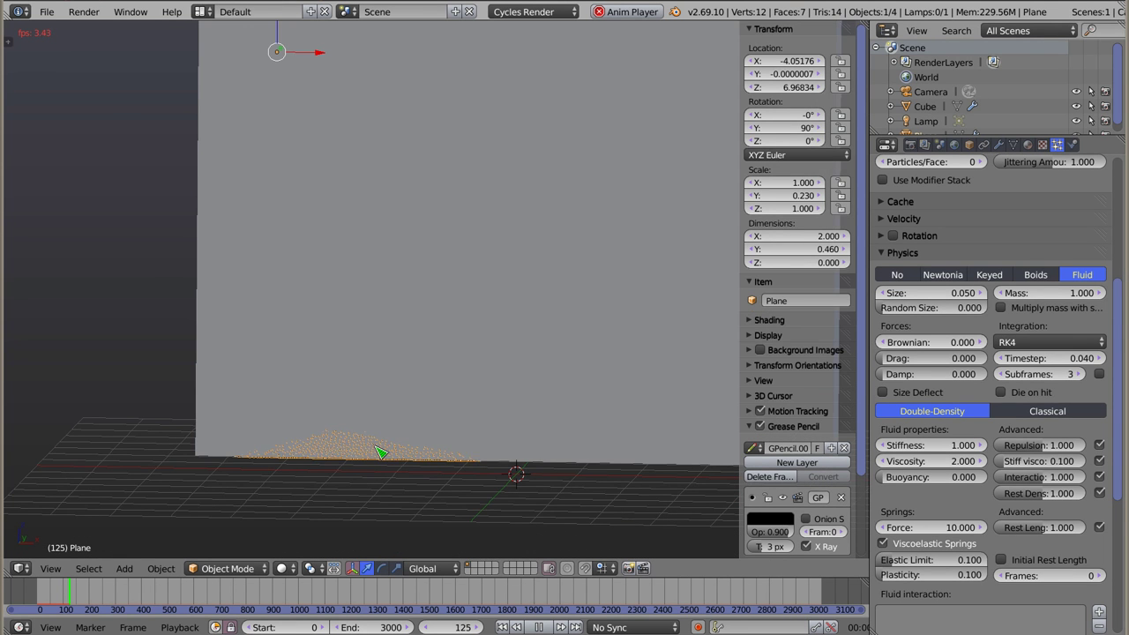
key("z")
middle_click_drag(388, 362, 386, 365)
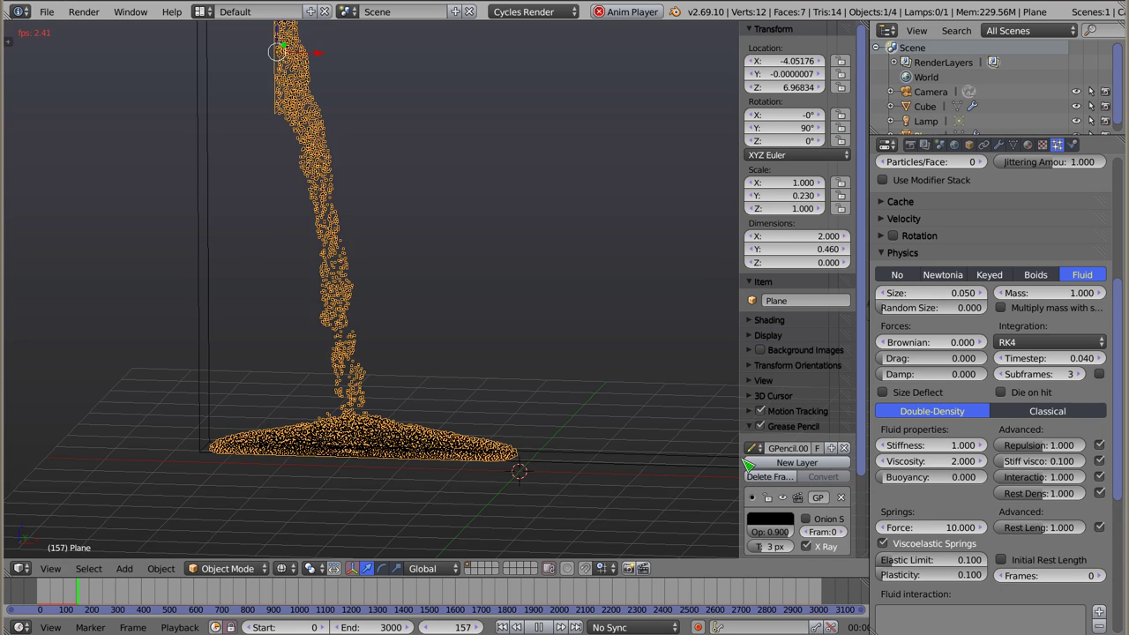
key("Escape")
Set the elastic limit to 0.5 and the plasticity to 50, and play the simulation to examine the falling clumps.
left_click_drag(917, 569, 957, 575)
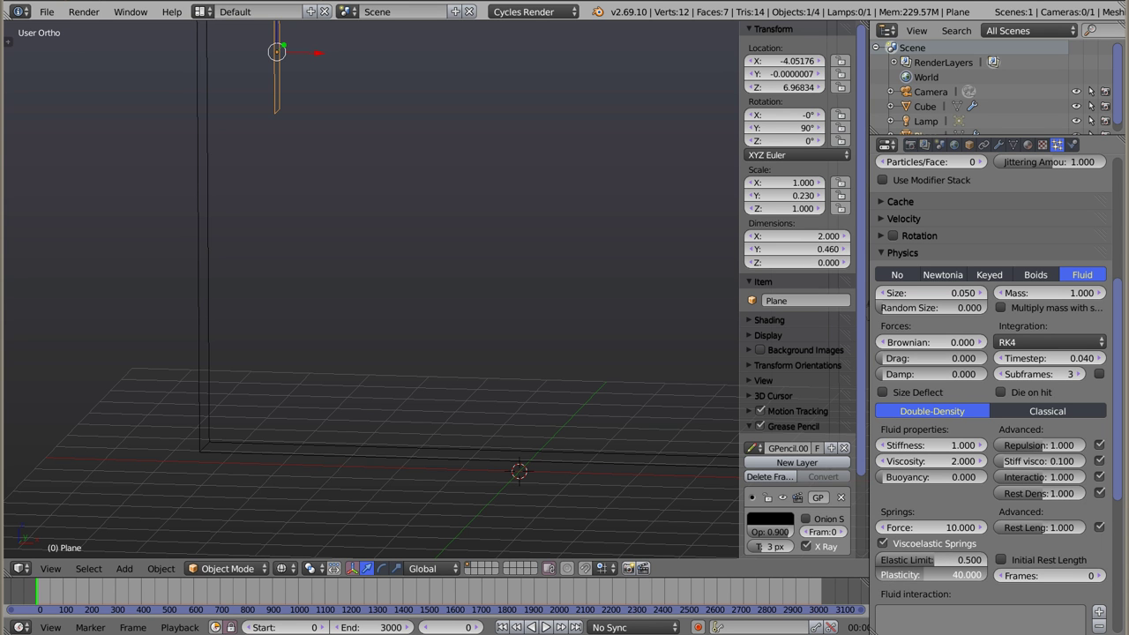
key("alt+a")
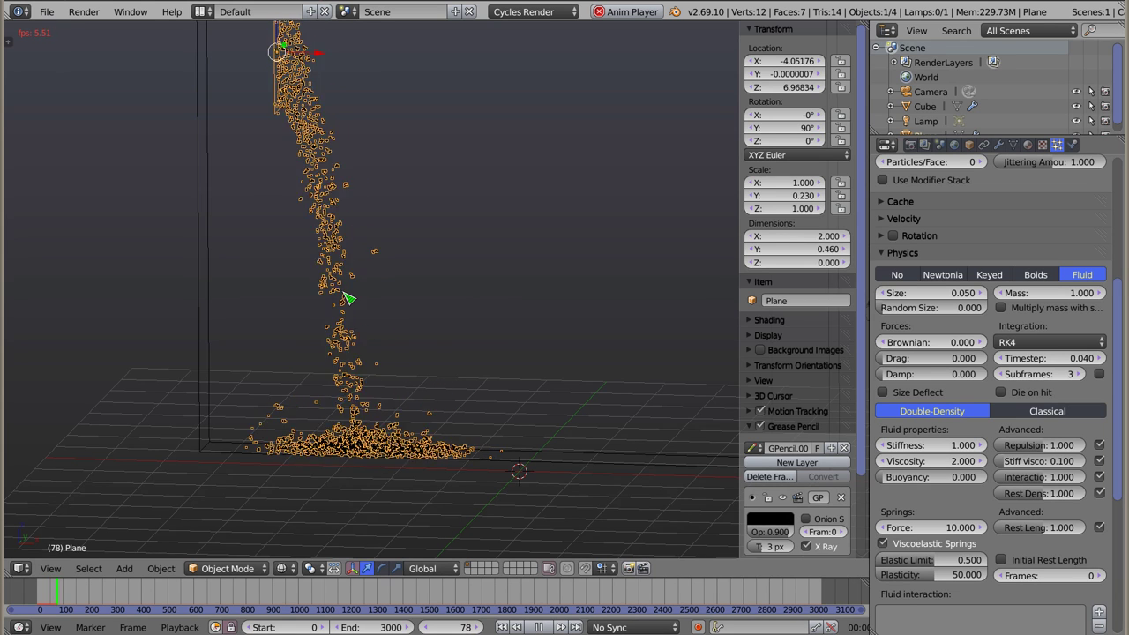
scroll(348, 295, "up", 2)
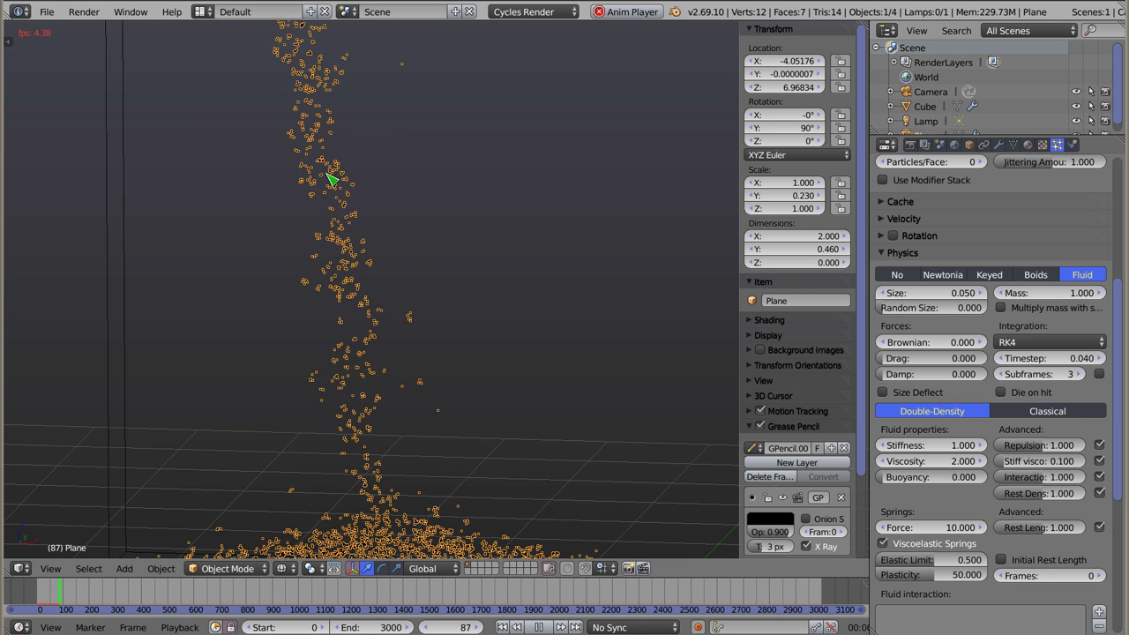
scroll(366, 386, "down", 1)
scroll(378, 378, "down", 2, "shift")
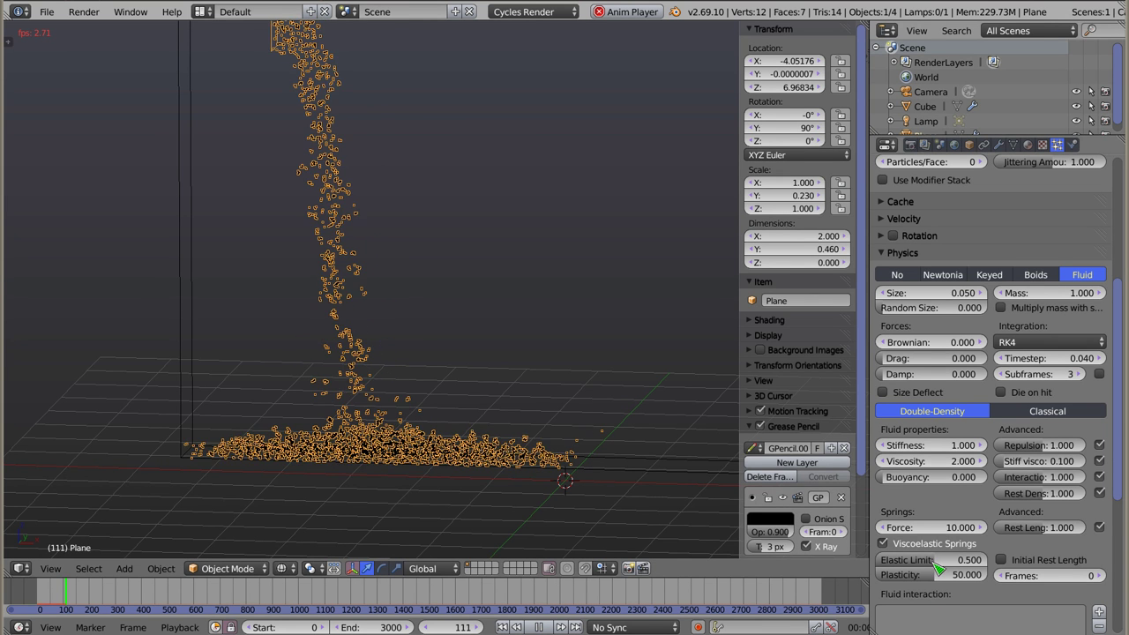
Set the elastic limit to 0.1 and plasticity to 80 during playback, reset the plasticity to 0, and stop.
mouse_move(937, 560)
left_mouse_down()
mouse_move(896, 560)
mouse_move(926, 569)
left_mouse_up()
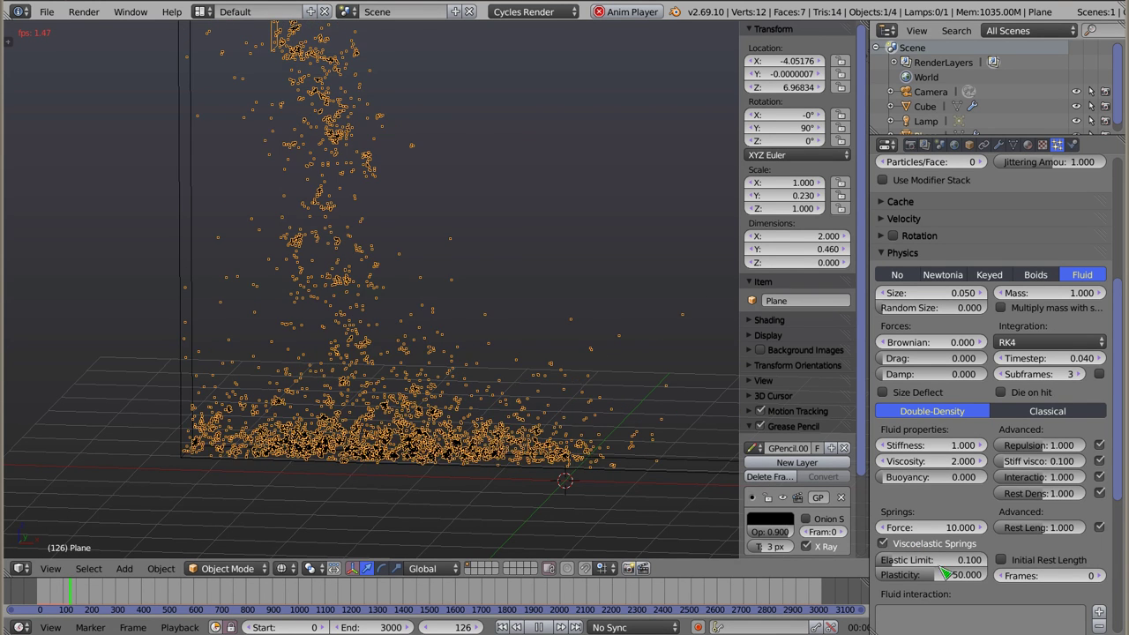
left_click_drag(951, 575, 979, 575)
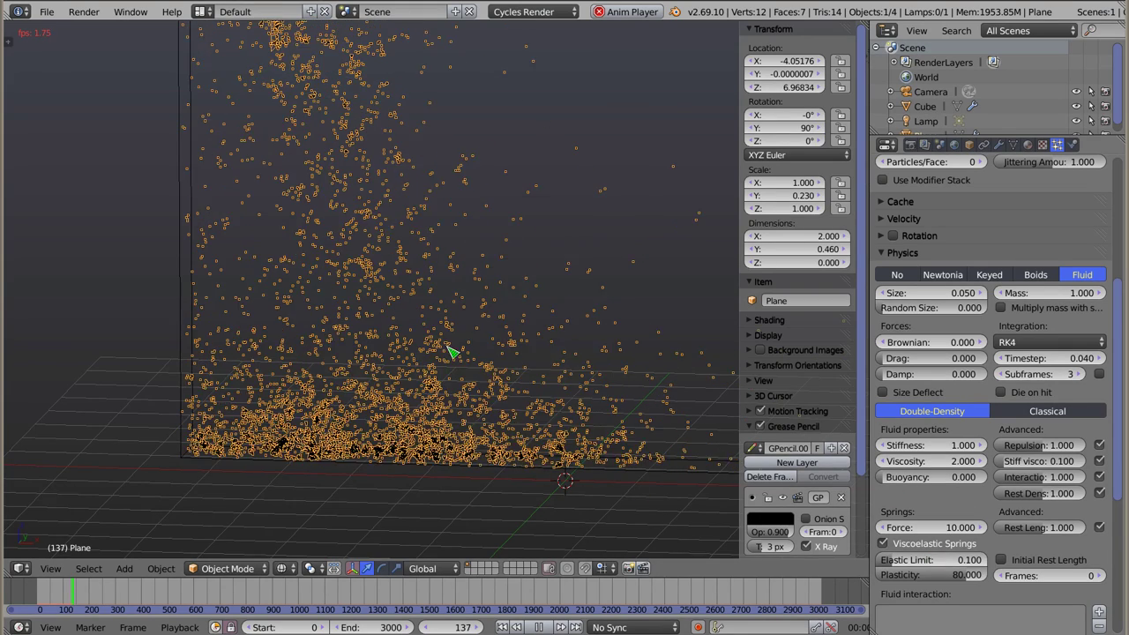
key("BackSpace")
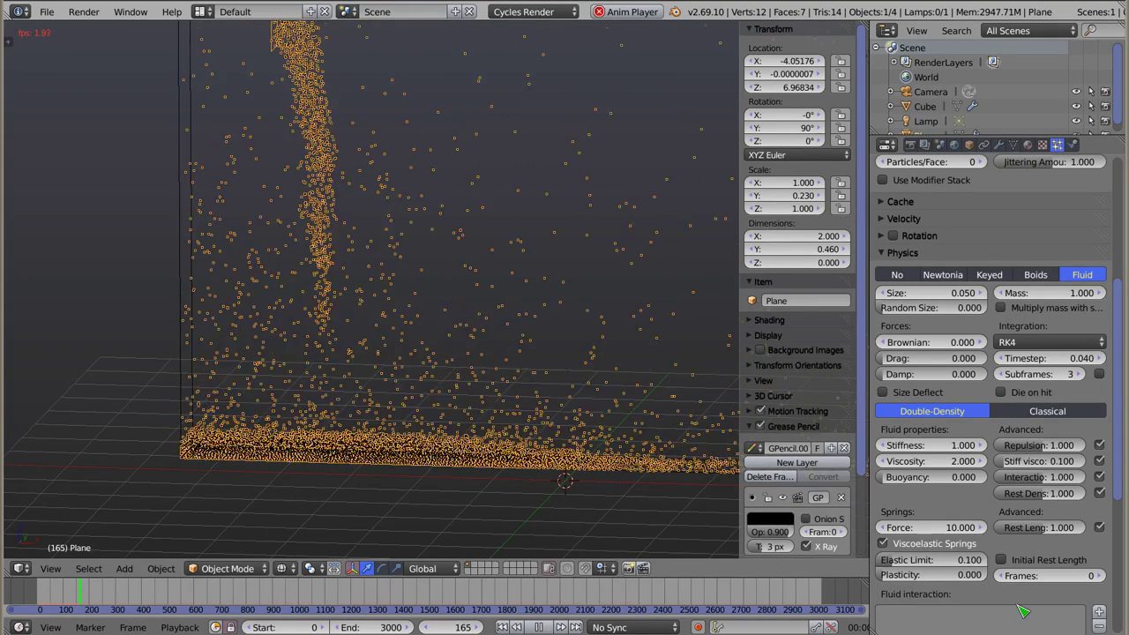
key("Escape")
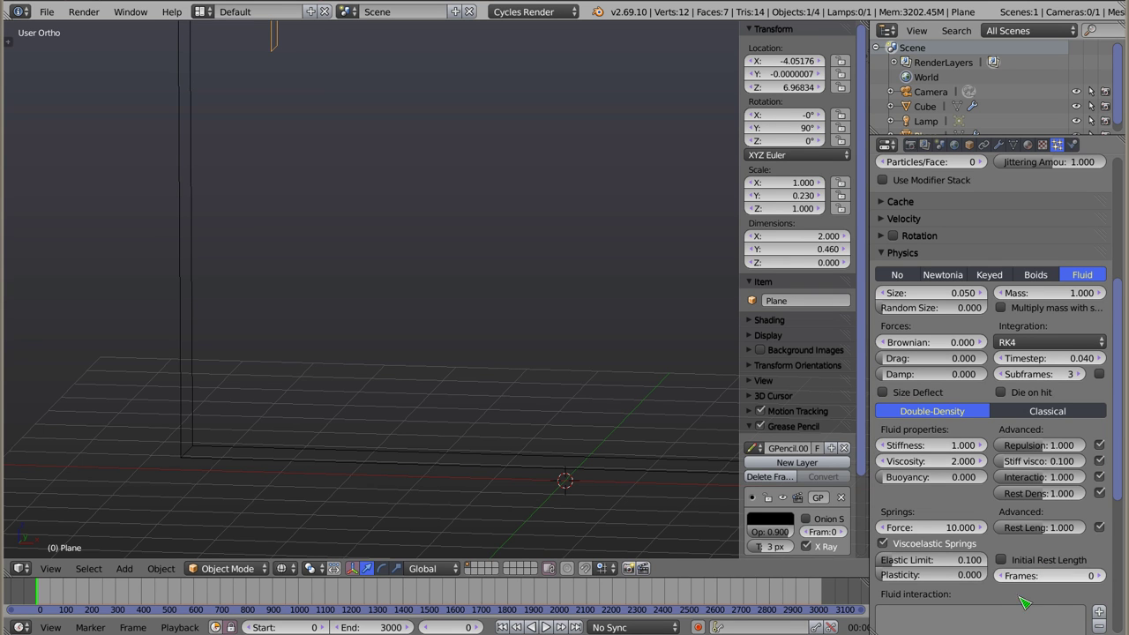
Set the spring frames to 70, enable Initial Rest Length, and replay the simulation to compare the stream.
left_click_drag(1041, 578, 1052, 578)
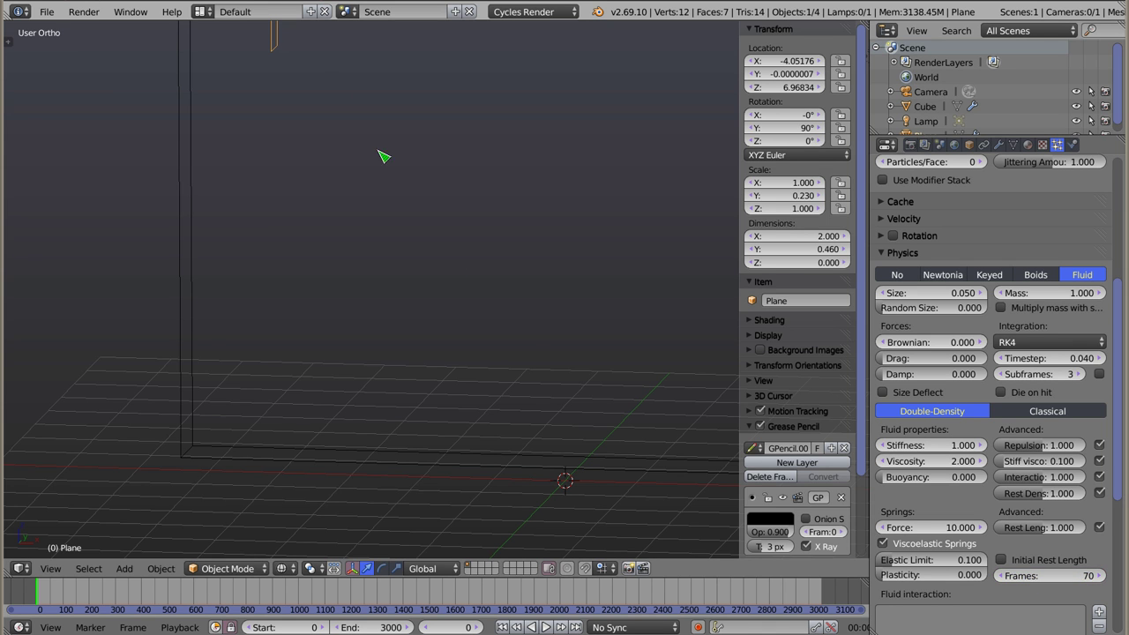
key("alt+a")
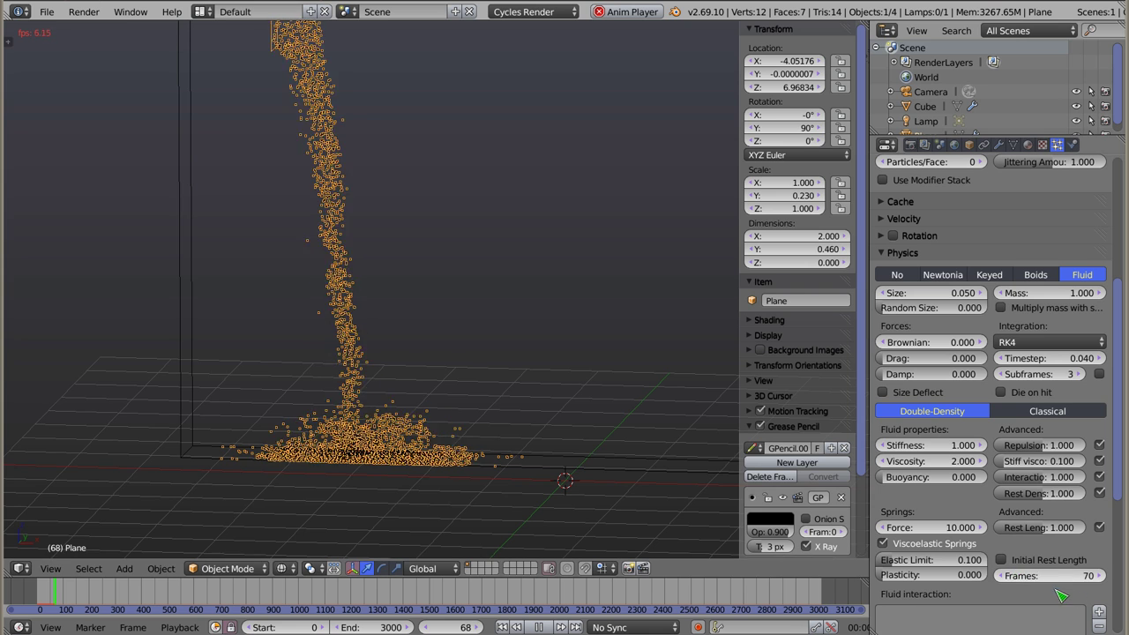
left_click(1002, 559)
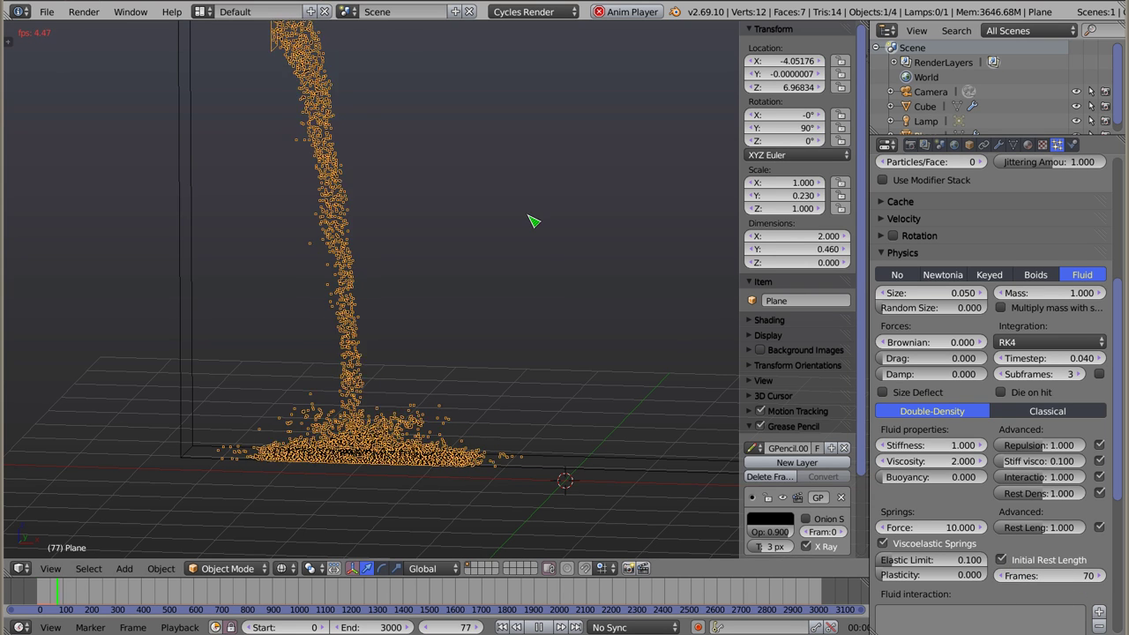
key("Escape")
key("alt+a")
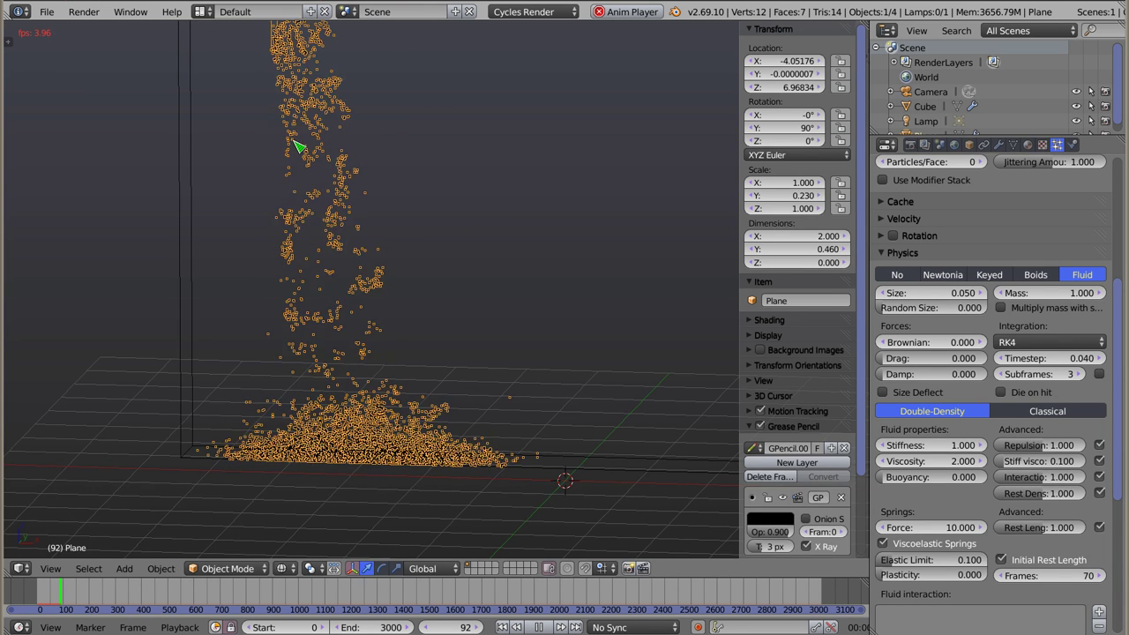
key("Escape")
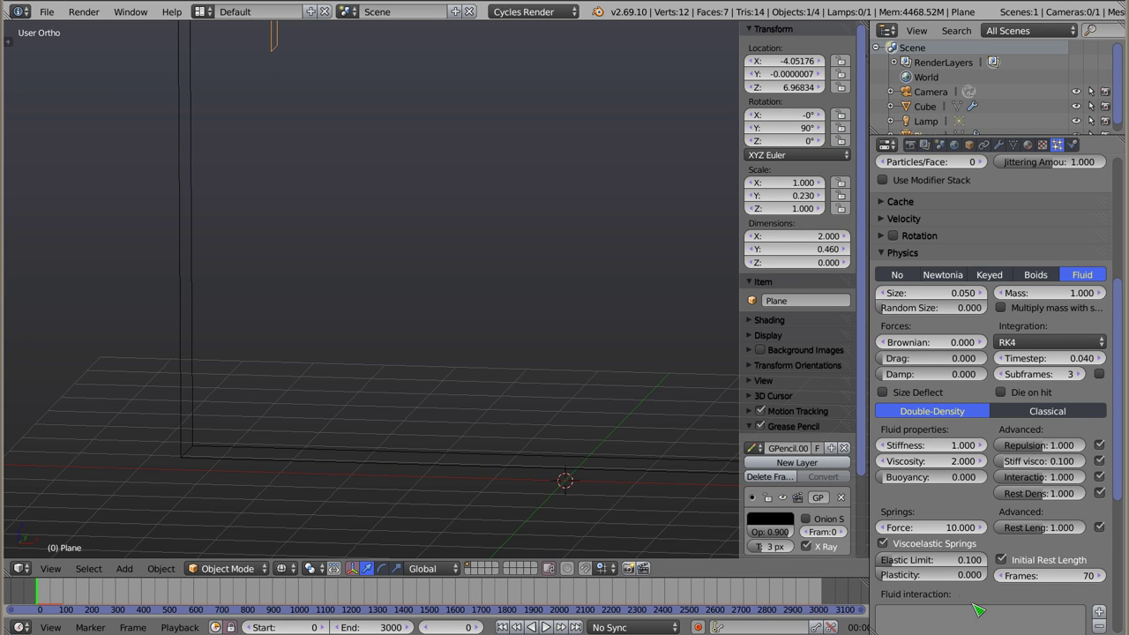
Switch the fluid solver to Classical and set its stiffness to 300 and viscosity to 0.01.
left_click(1042, 423)
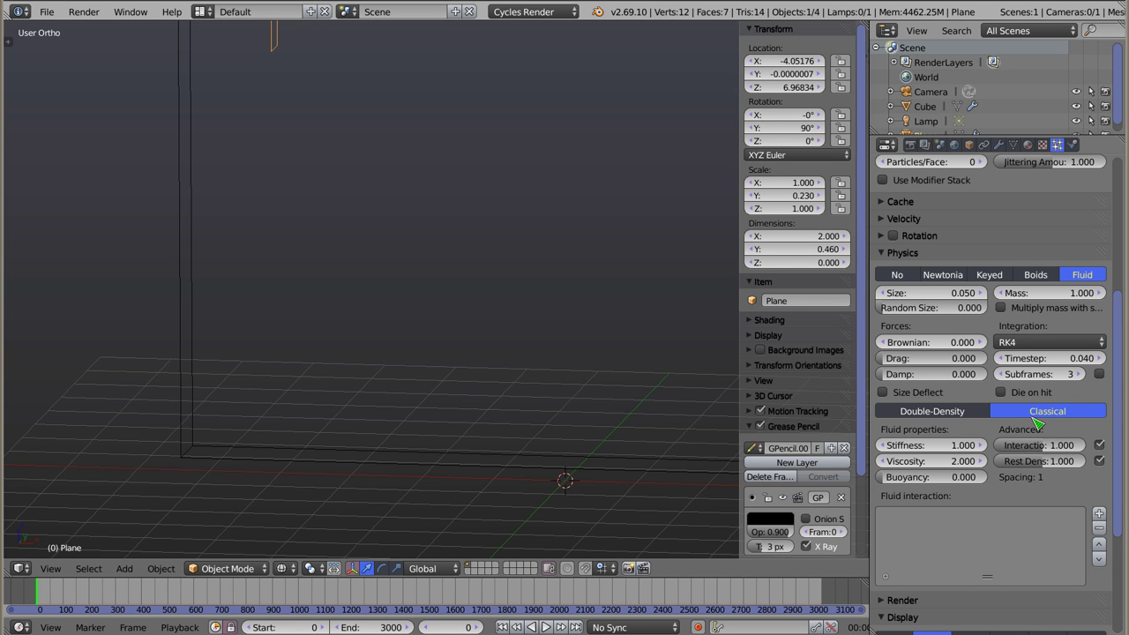
mouse_move(504, 363)
middle_mouse_down()
mouse_move(479, 351)
mouse_move(501, 344)
middle_mouse_up()
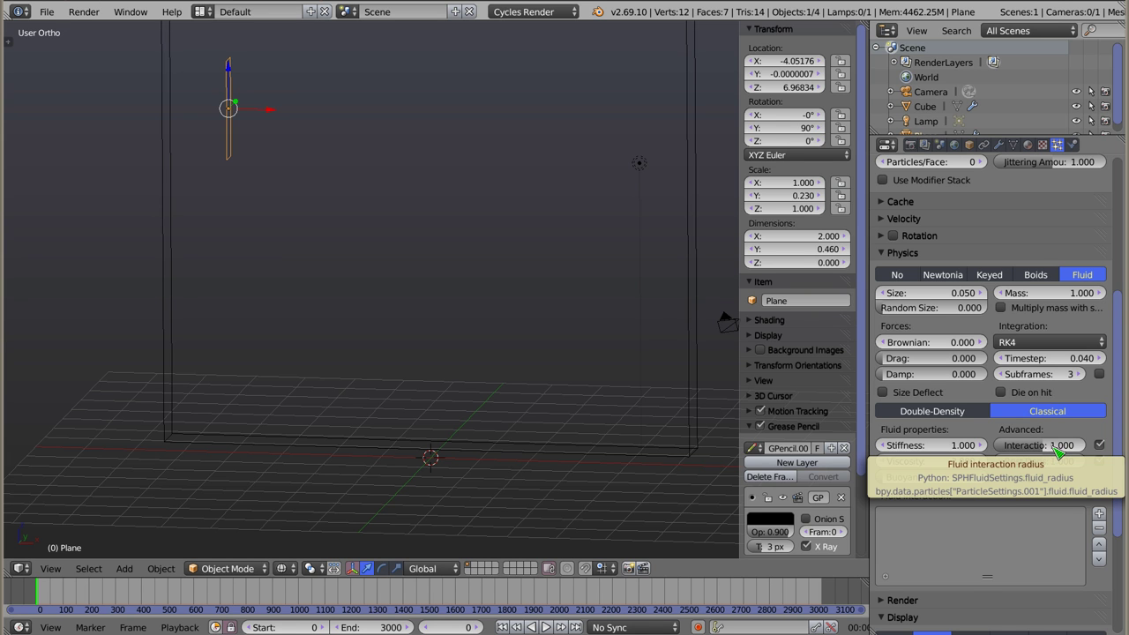
left_click(940, 447)
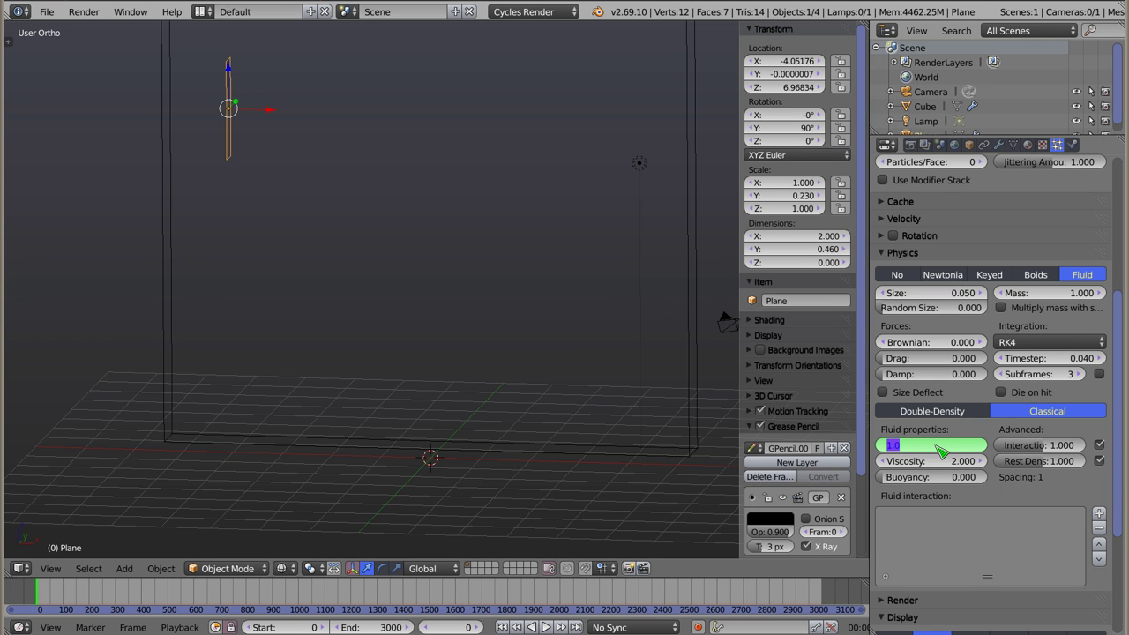
key("Return")
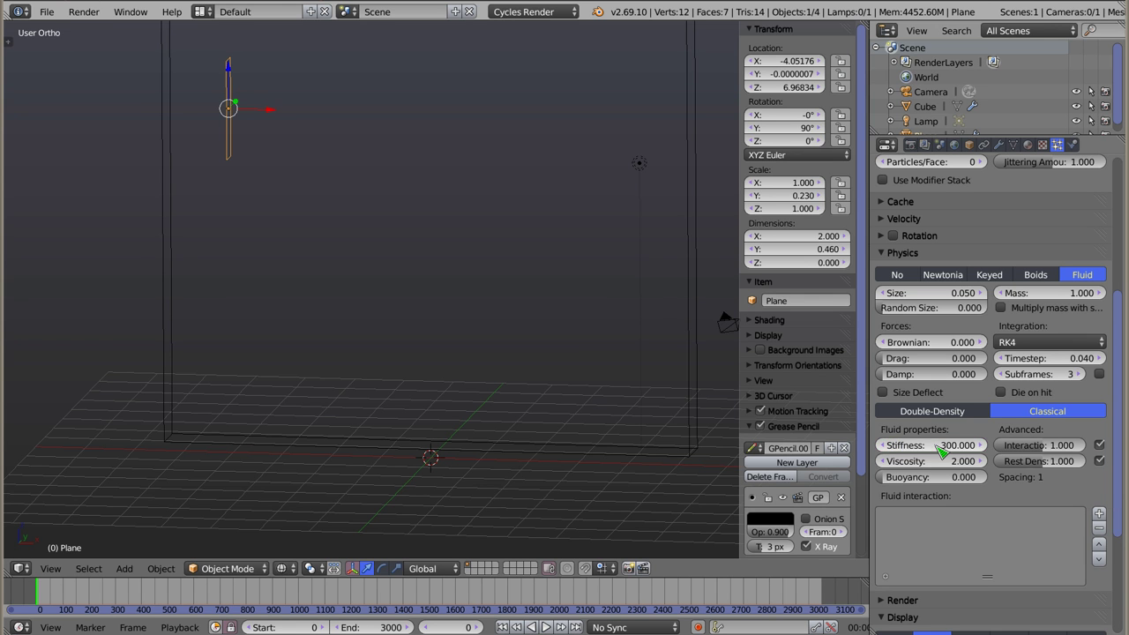
left_click(933, 461)
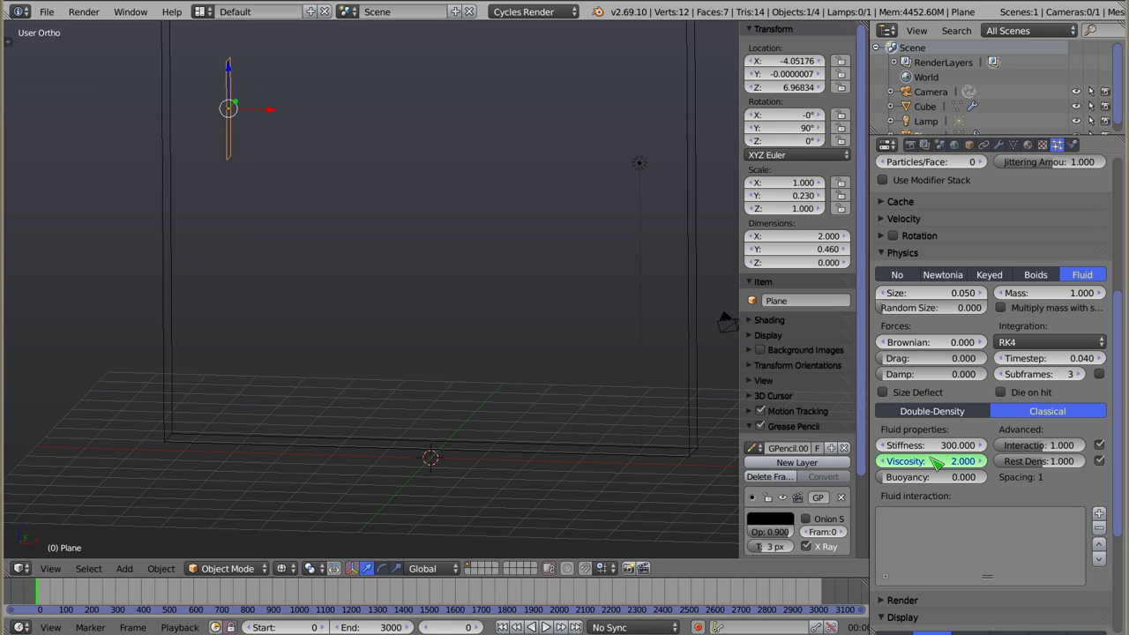
key("Return")
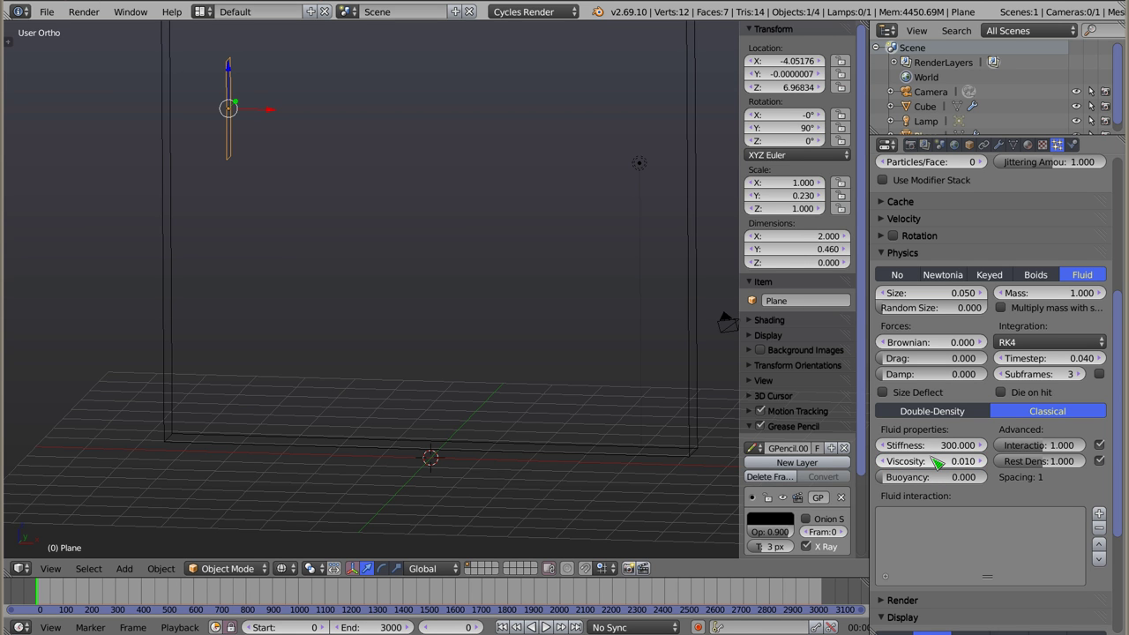
Set the Classical fluid's interaction radius to 0.225 and play the simulation to examine how the particles behave.
left_click(1048, 450)
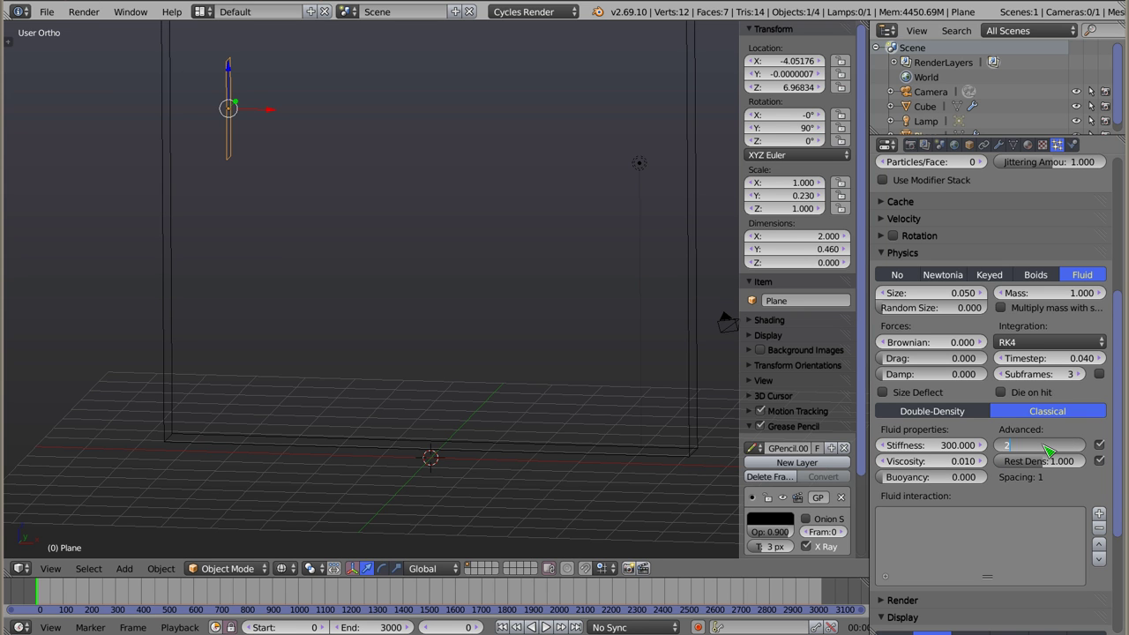
type(".225")
key("Return")
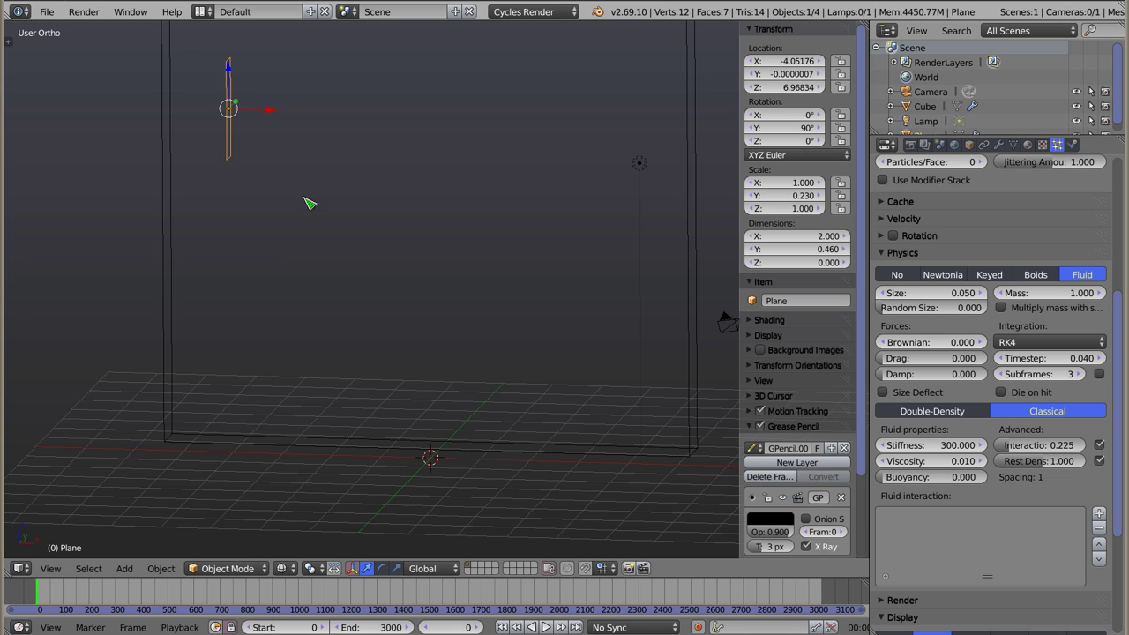
key("alt+a")
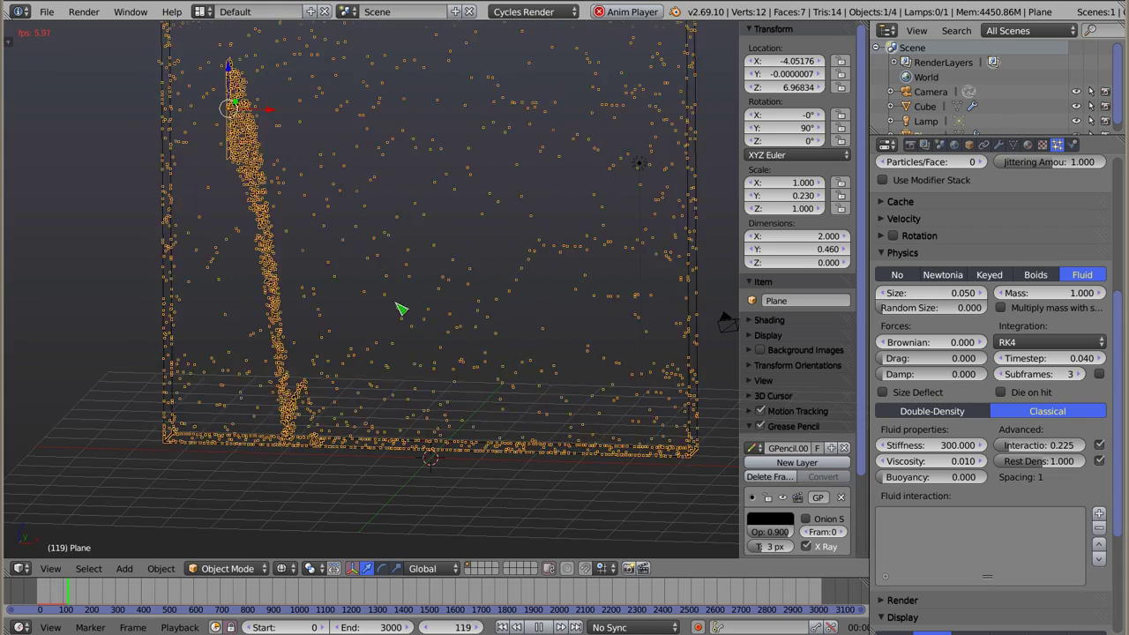
middle_click_drag(385, 223, 356, 273)
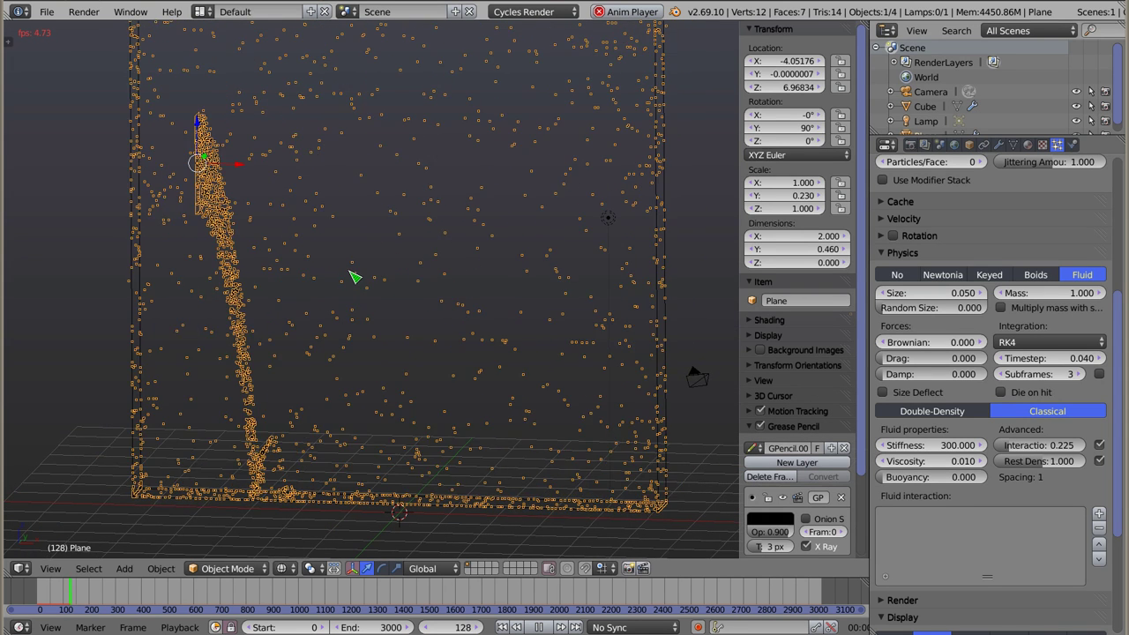
key("Escape")
Set the interaction radius to 0.025 and the rest density to 10, and replay the simulation.
left_click(1041, 447)
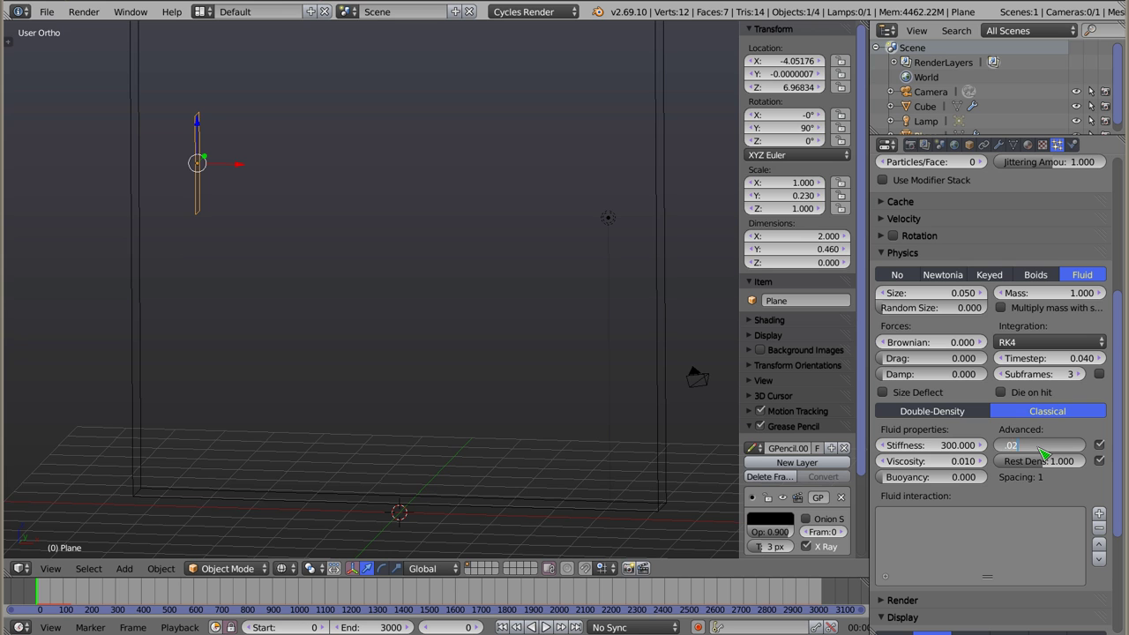
key("Return")
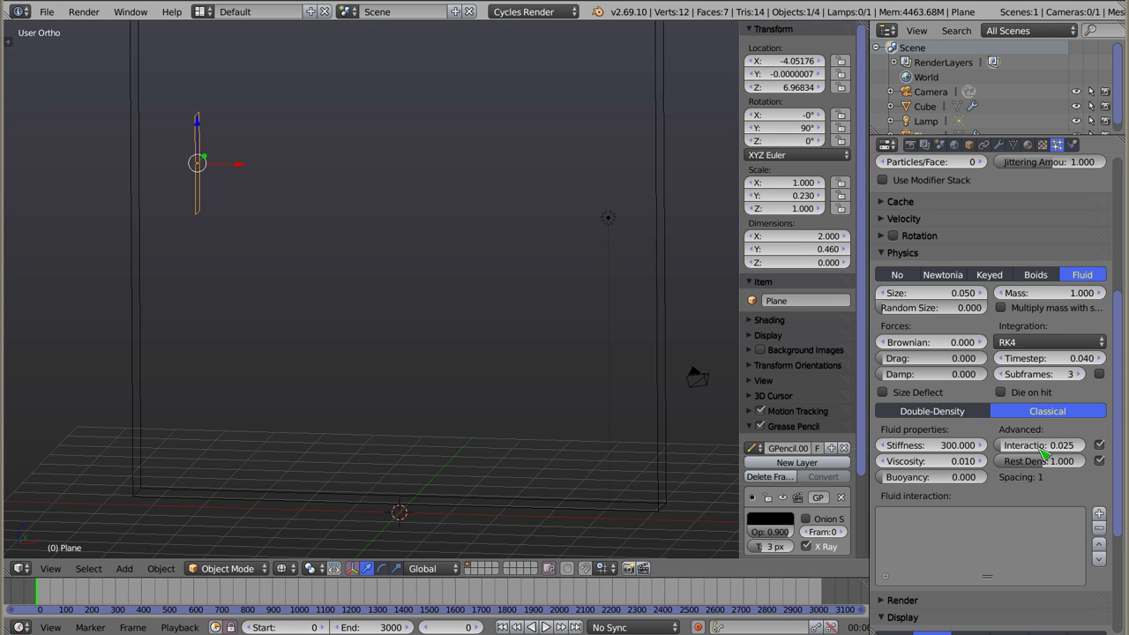
mouse_move(1041, 461)
left_mouse_down()
mouse_move(944, 460)
mouse_move(1123, 460)
mouse_move(1056, 466)
left_mouse_up()
left_click(1056, 466)
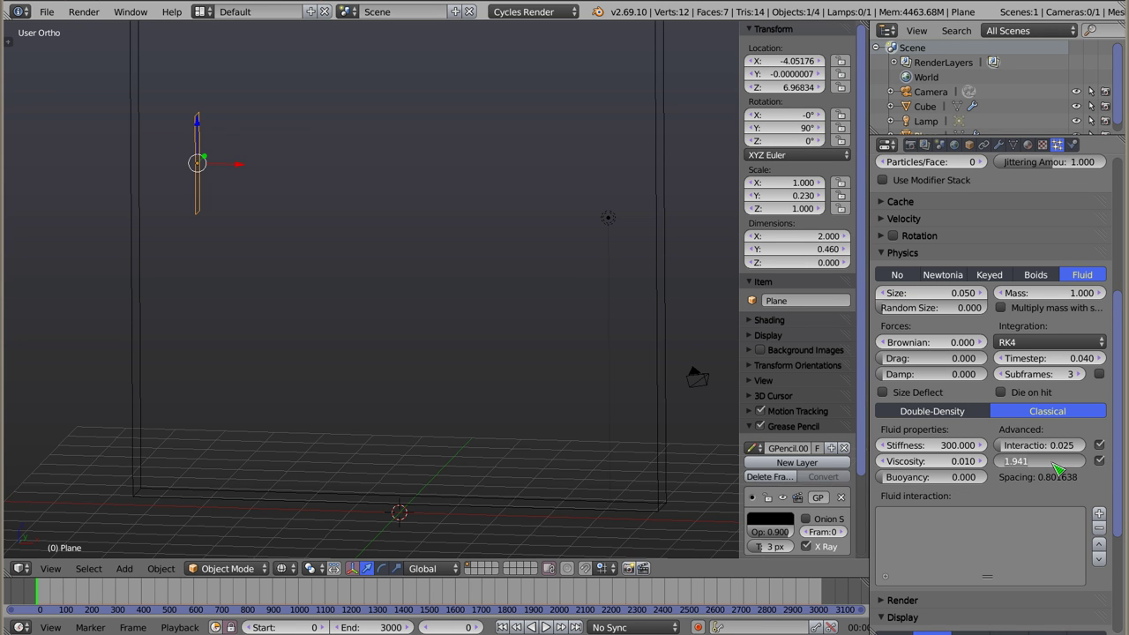
type("10")
key("Return")
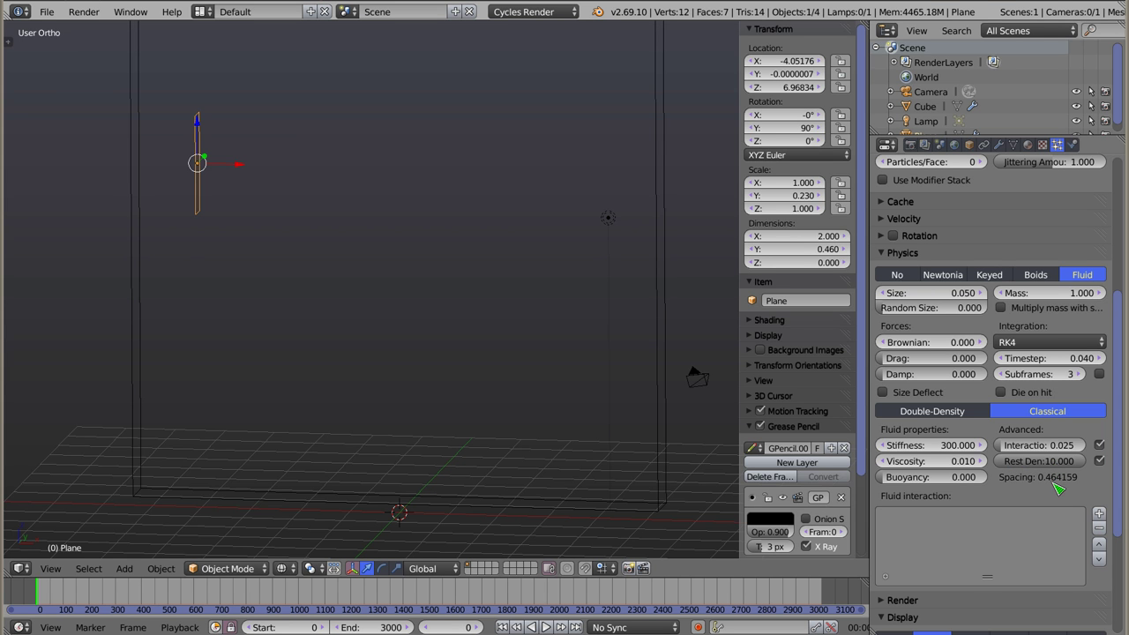
key("alt+a")
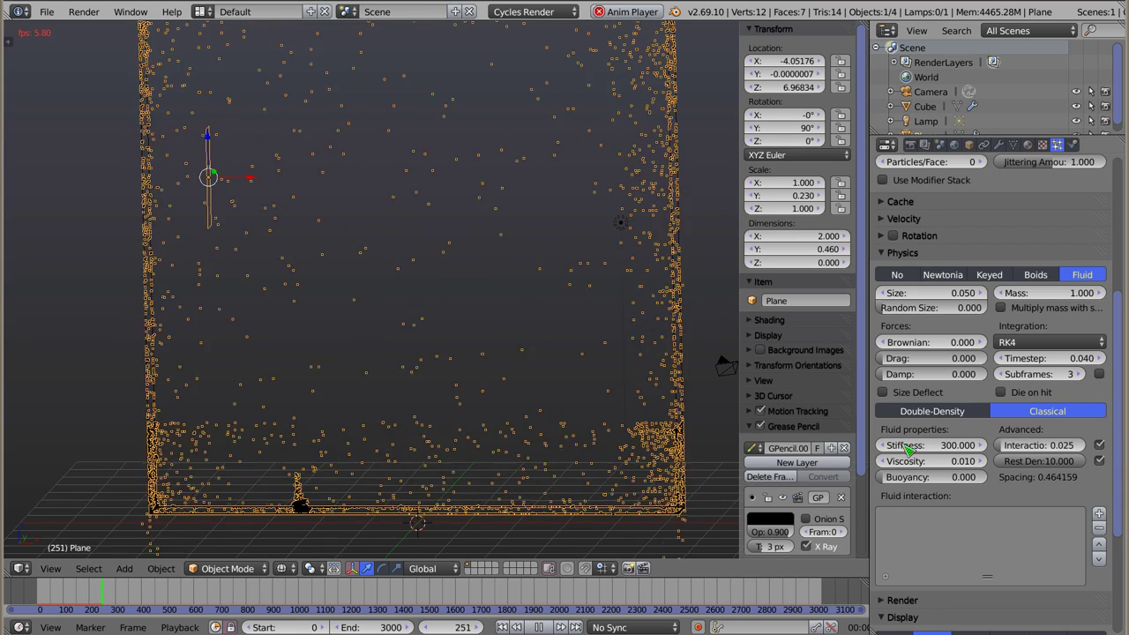
key("Escape")
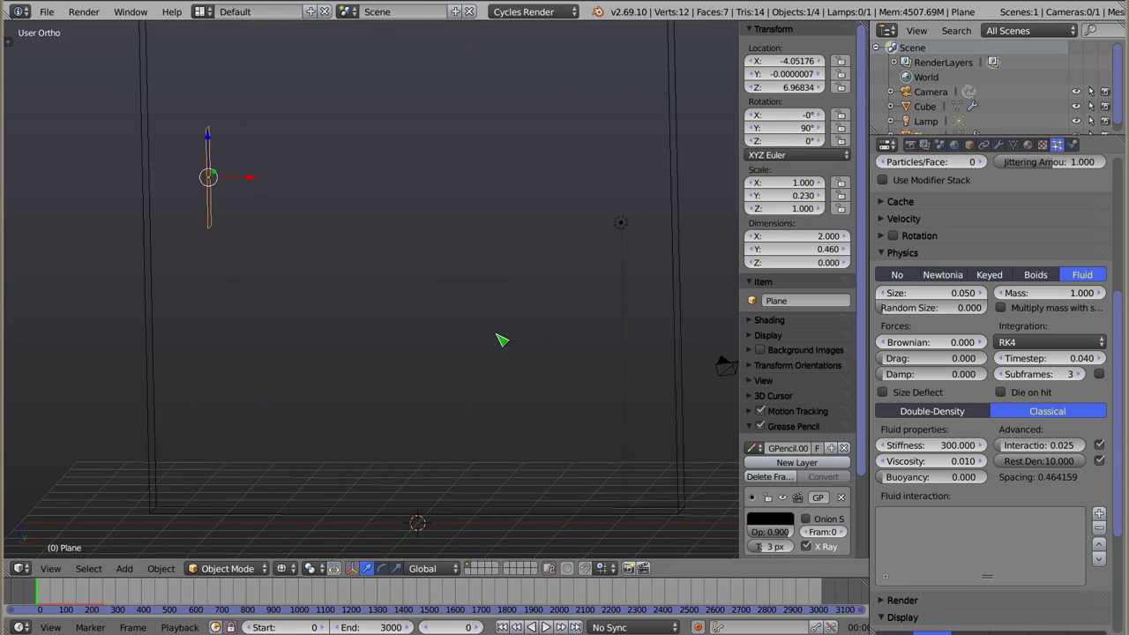
Delete the thin collision box and the old vertical emitter plane.
middle_click_drag(553, 330, 557, 332)
middle_click_drag(471, 335, 476, 337)
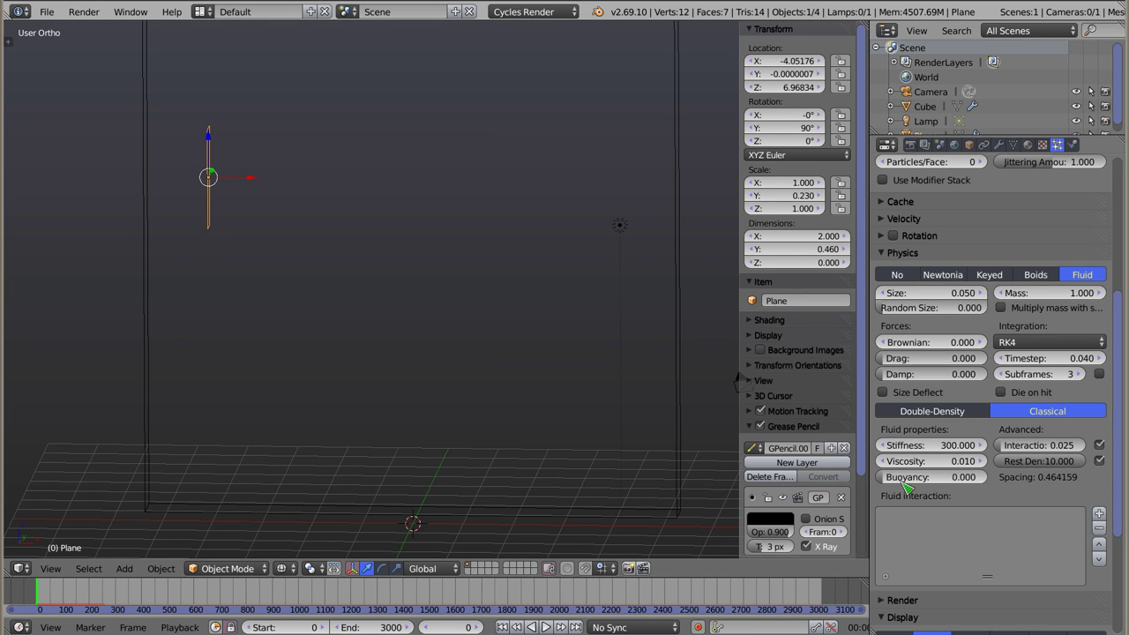
scroll(319, 327, "down", 5)
mouse_move(319, 328)
middle_mouse_down()
mouse_move(335, 322)
mouse_move(323, 329)
middle_mouse_up()
middle_click_drag(328, 262, 351, 340)
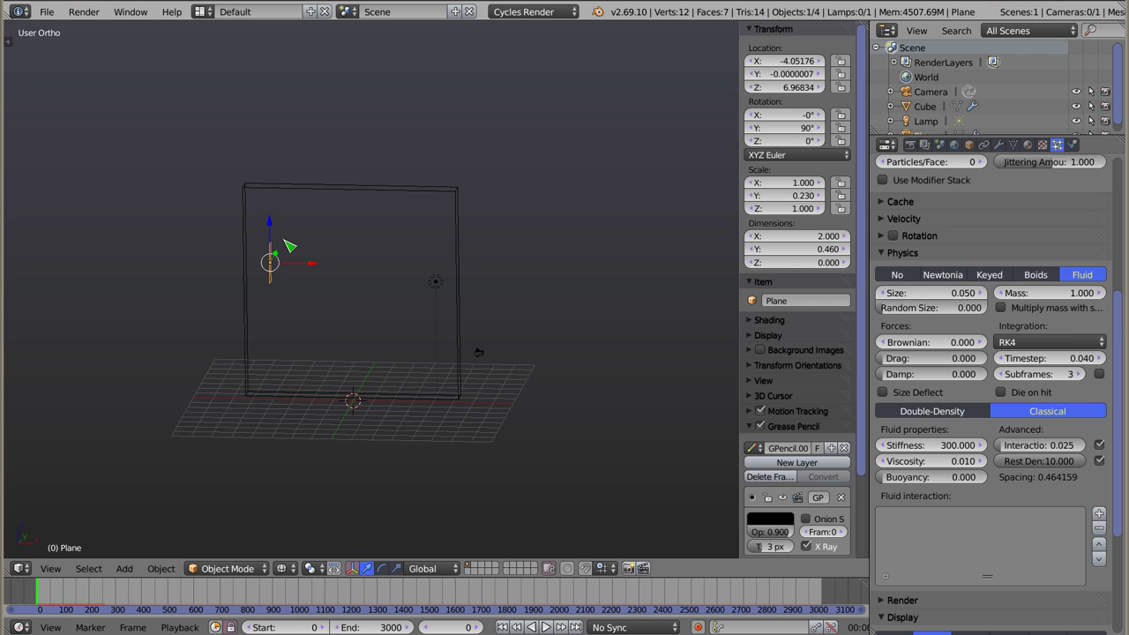
right_click(303, 212)
key("x")
left_click(305, 194)
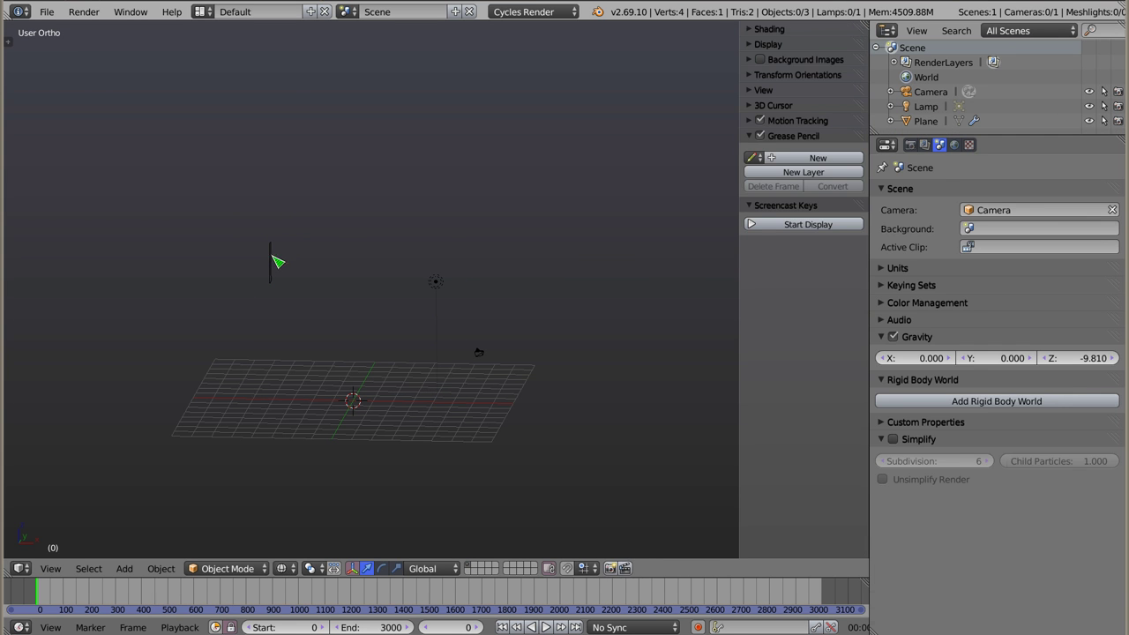
Add a ground plane, scale it to about 12.2 units wide, and raise it to about Z 0.21.
key("shift+a")
mouse_move(303, 340)
left_click(363, 344)
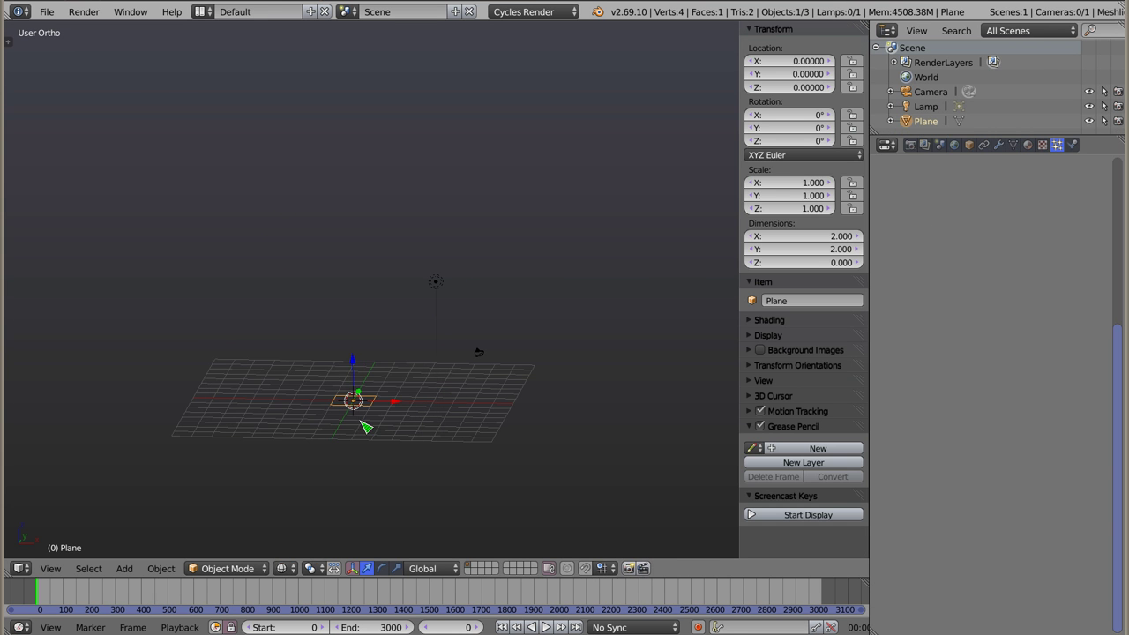
key("s")
left_click(454, 457)
left_click_drag(357, 373, 360, 378)
Tilt the large plane about 12 degrees around the X axis.
middle_click_drag(360, 378, 251, 379)
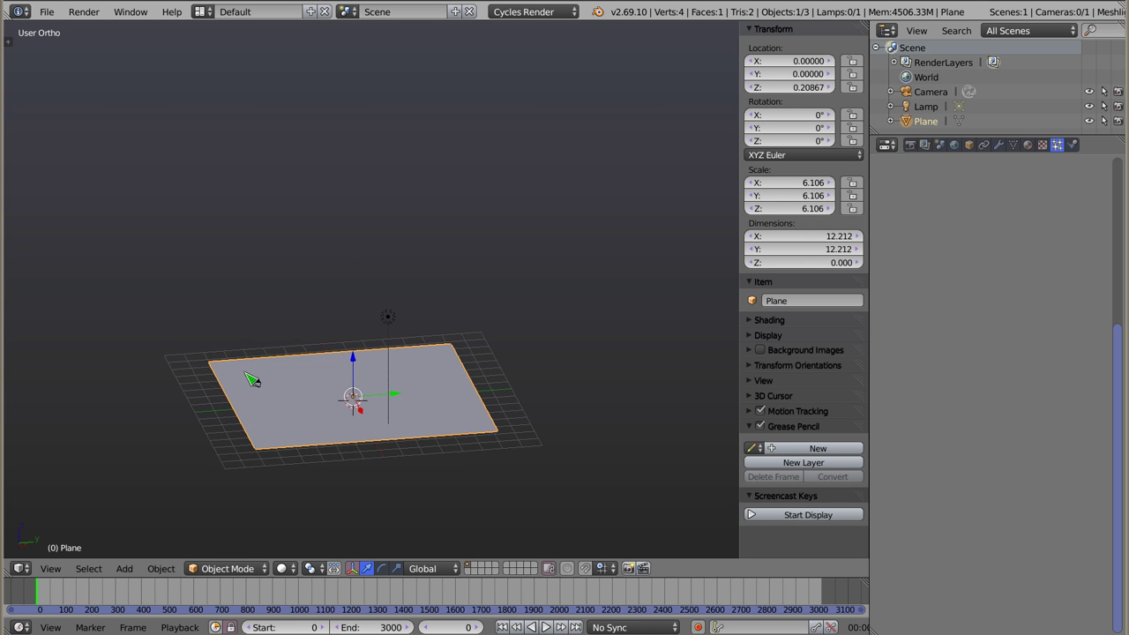
key("r")
key("x")
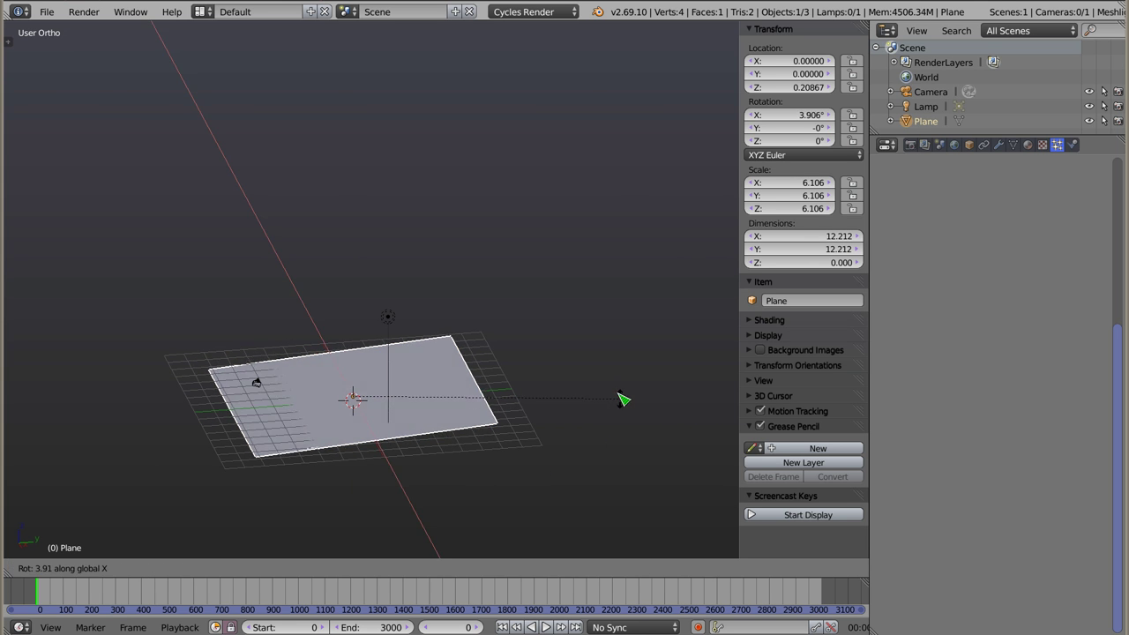
left_click(612, 363)
middle_click_drag(344, 474, 271, 375)
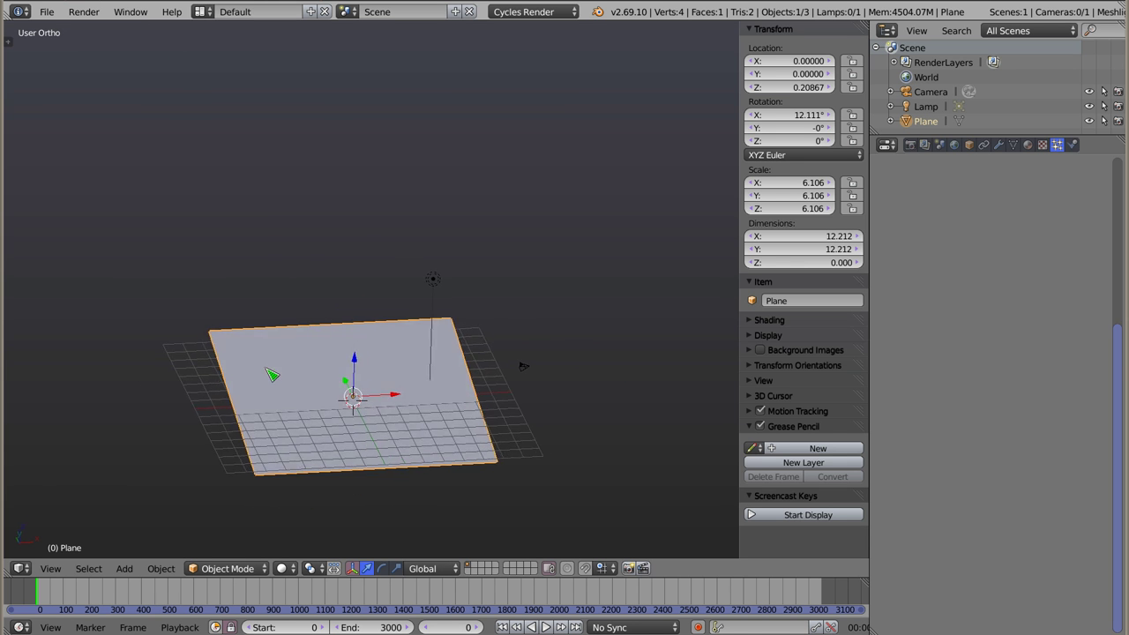
Add a small plane about 6.5 units above the ground and duplicate it along X about 3 units away.
scroll(271, 375, "up", 3)
scroll(291, 353, "down", 1)
key("shift+a")
mouse_move(327, 199)
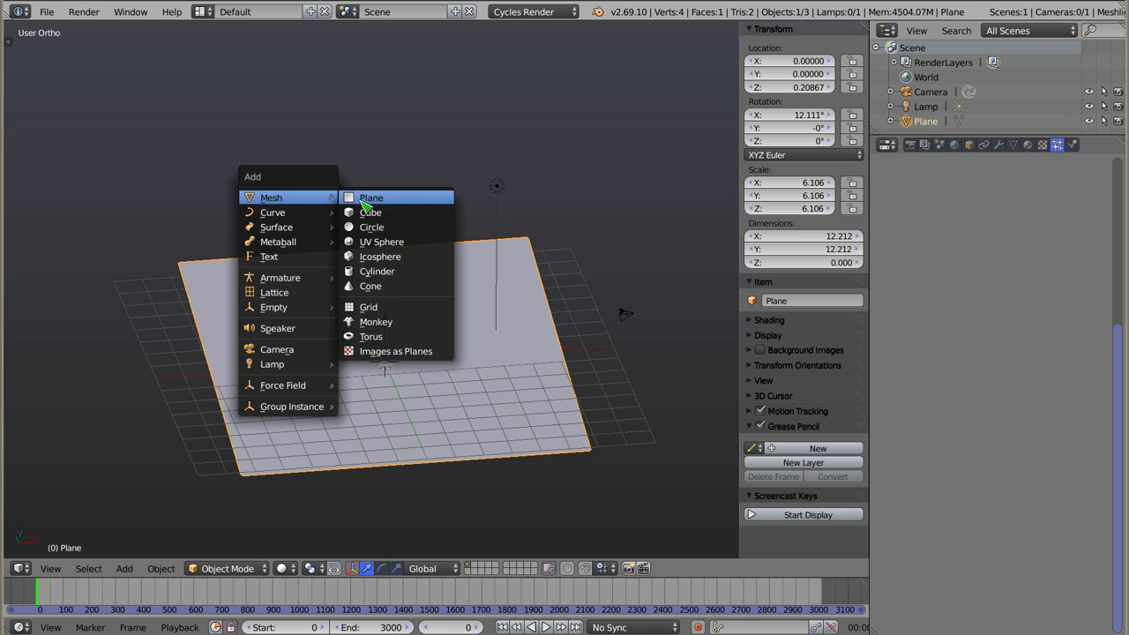
left_click(363, 205)
left_click_drag(389, 342, 377, 221)
key("shift+d")
key("x")
left_click(469, 255)
middle_click_drag(349, 375, 344, 283)
Switch the render engine to Blender Render and give the first small plane a new material with a red diffuse colour.
right_click(336, 194)
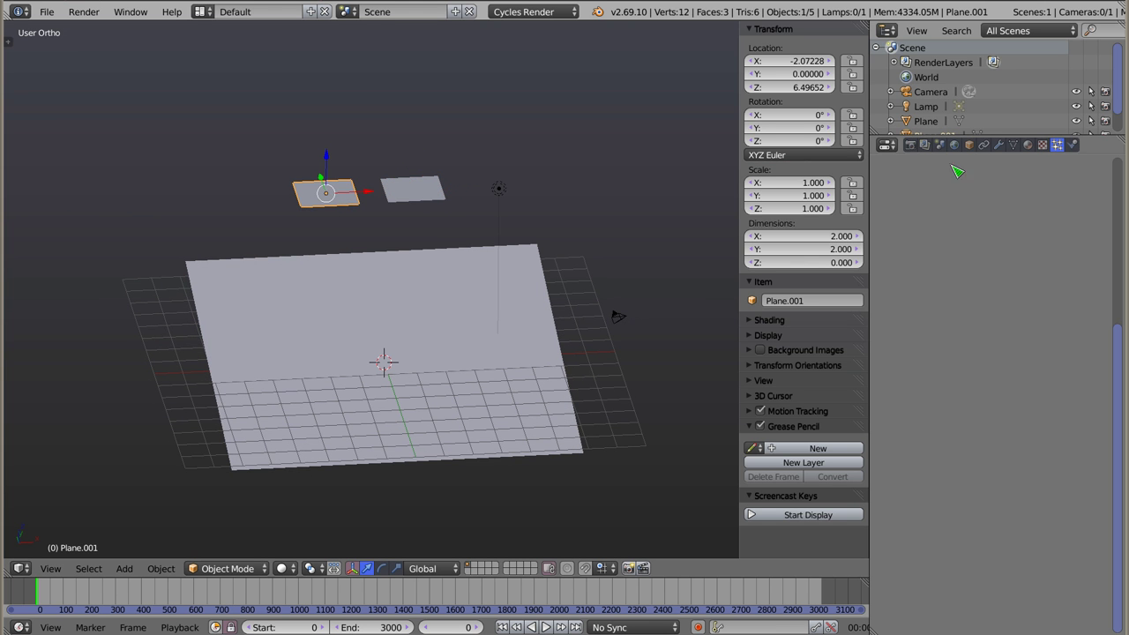
left_click(1027, 145)
left_click(532, 12)
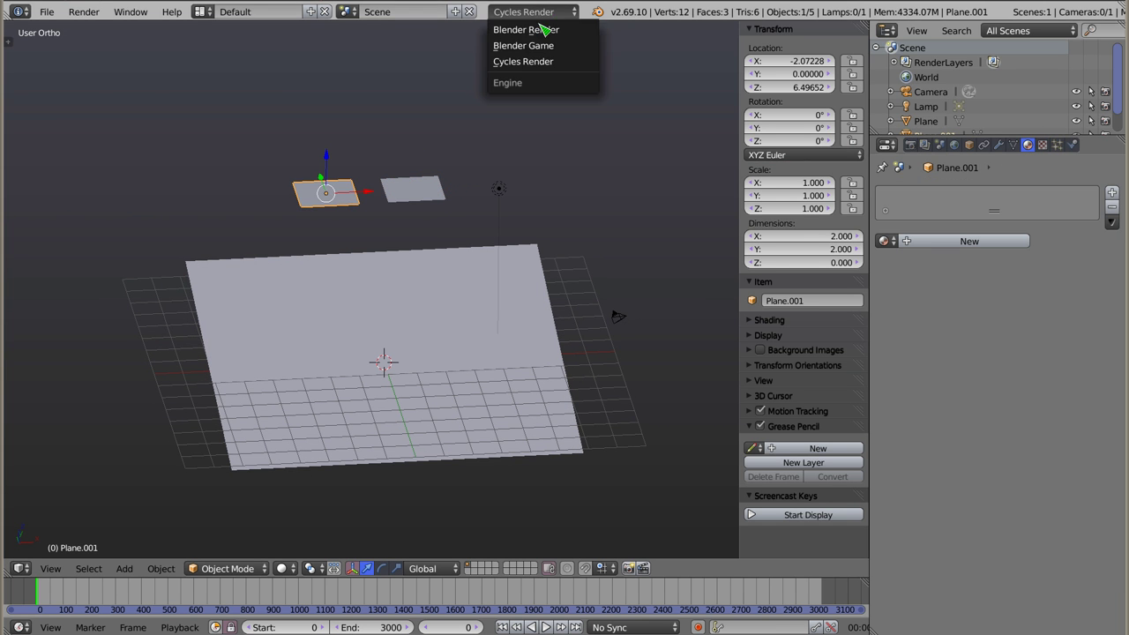
left_click(526, 29)
left_click(970, 241)
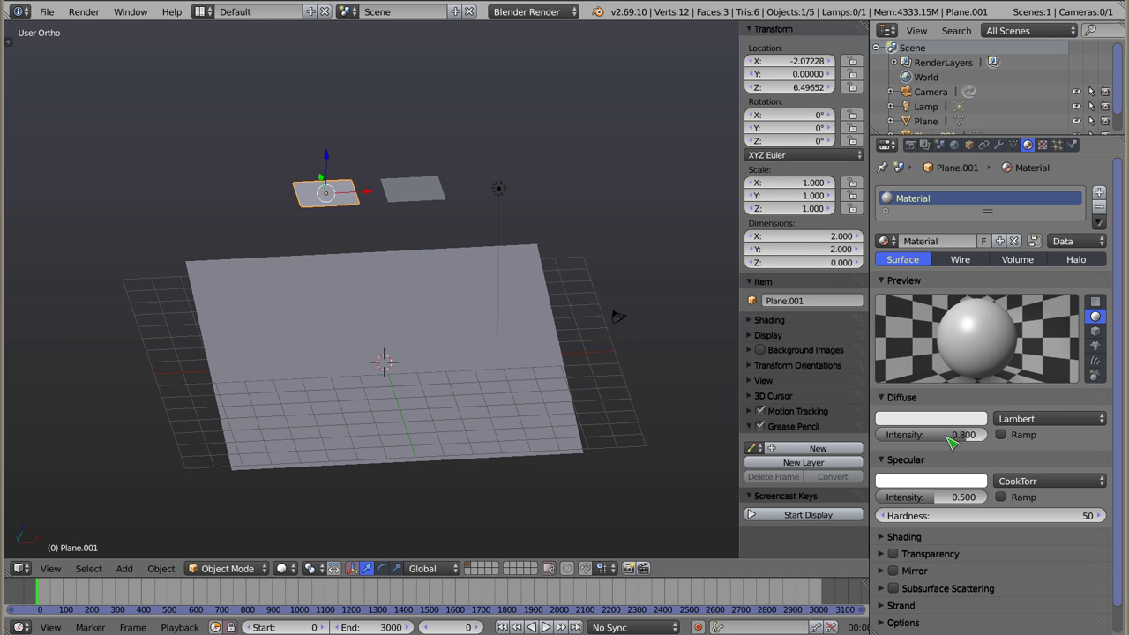
left_click(935, 418)
left_click_drag(918, 277, 933, 270)
Give the second small plane a new material with a blue diffuse colour.
right_click(412, 194)
left_click(944, 241)
left_click(959, 420)
left_click_drag(944, 275, 962, 276)
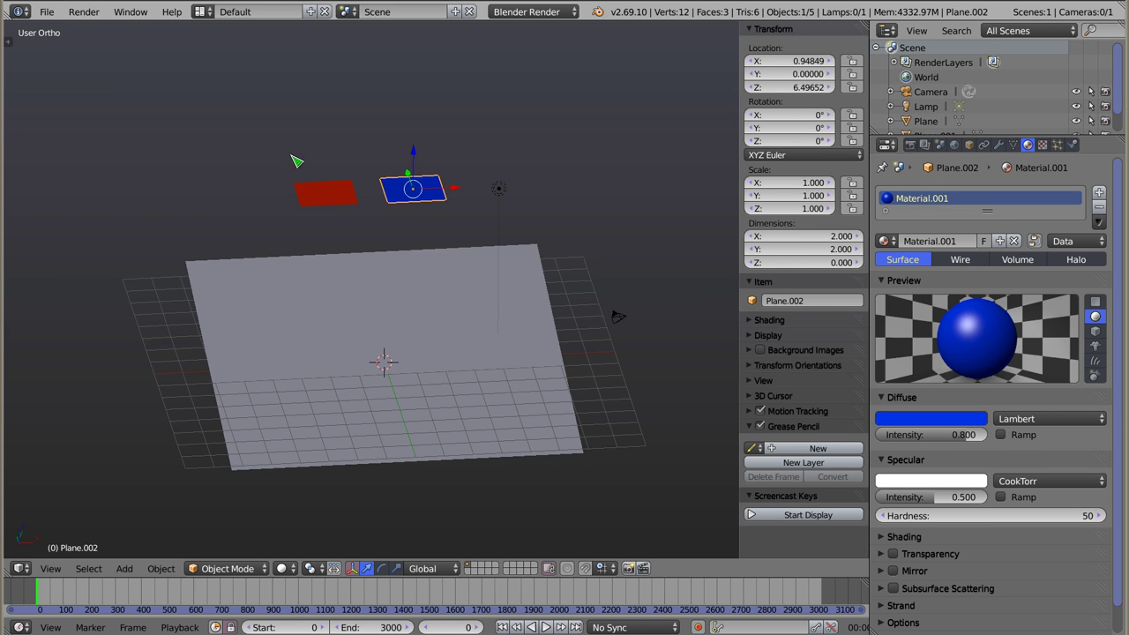
Add a particle system to the red plane and name both the object and its particle settings a.
right_click(335, 196)
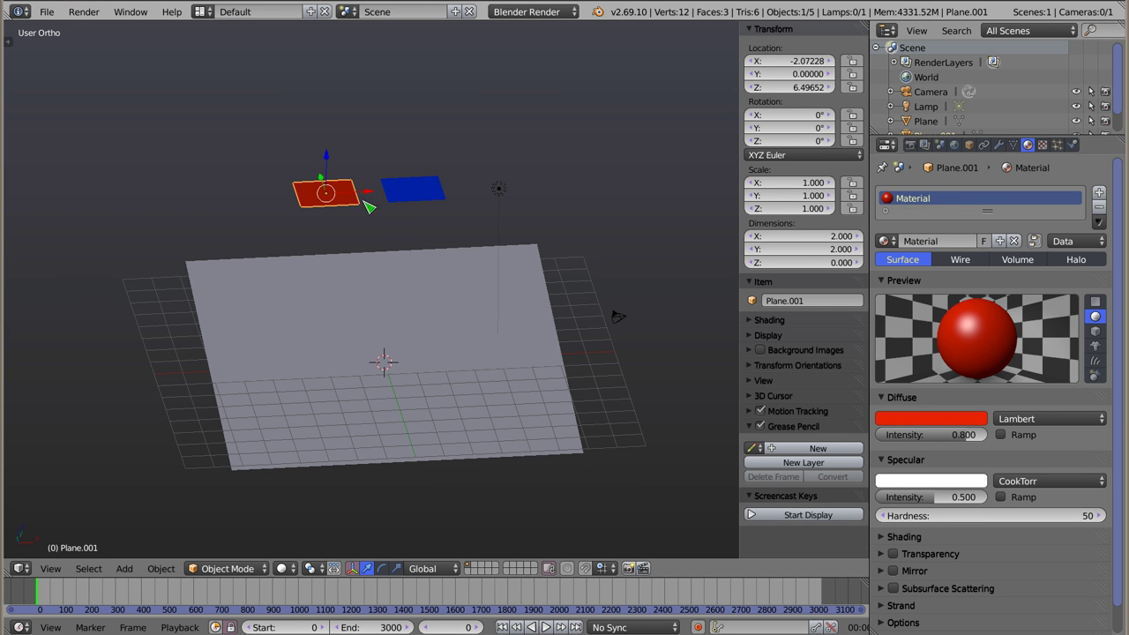
left_click(1057, 144)
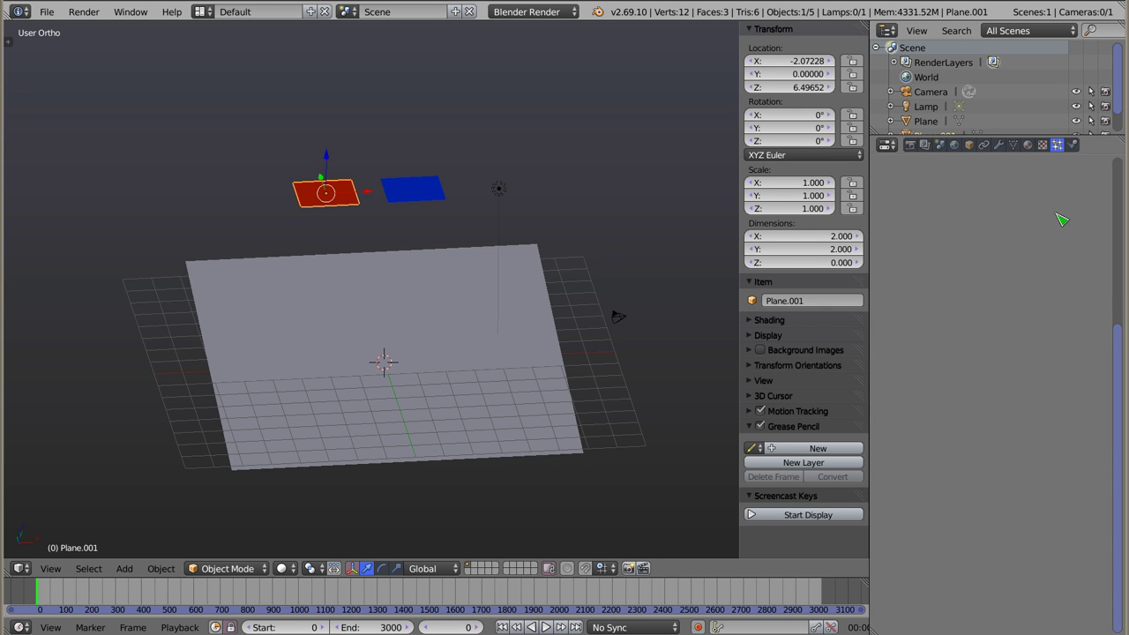
left_click(1104, 197)
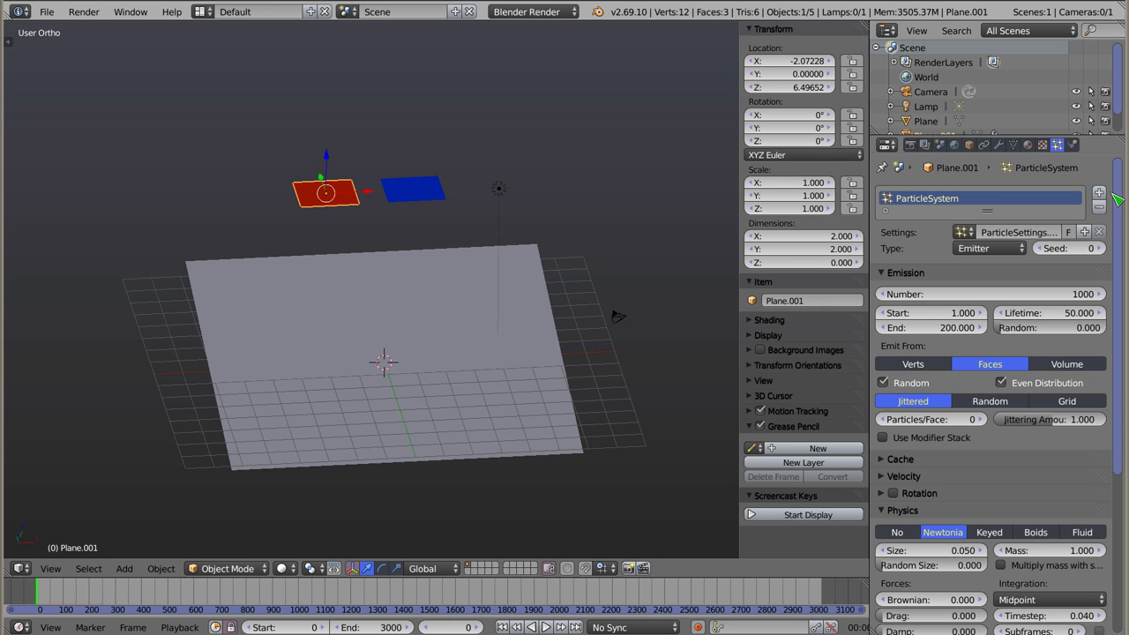
left_click(802, 301)
type("a")
key("Return")
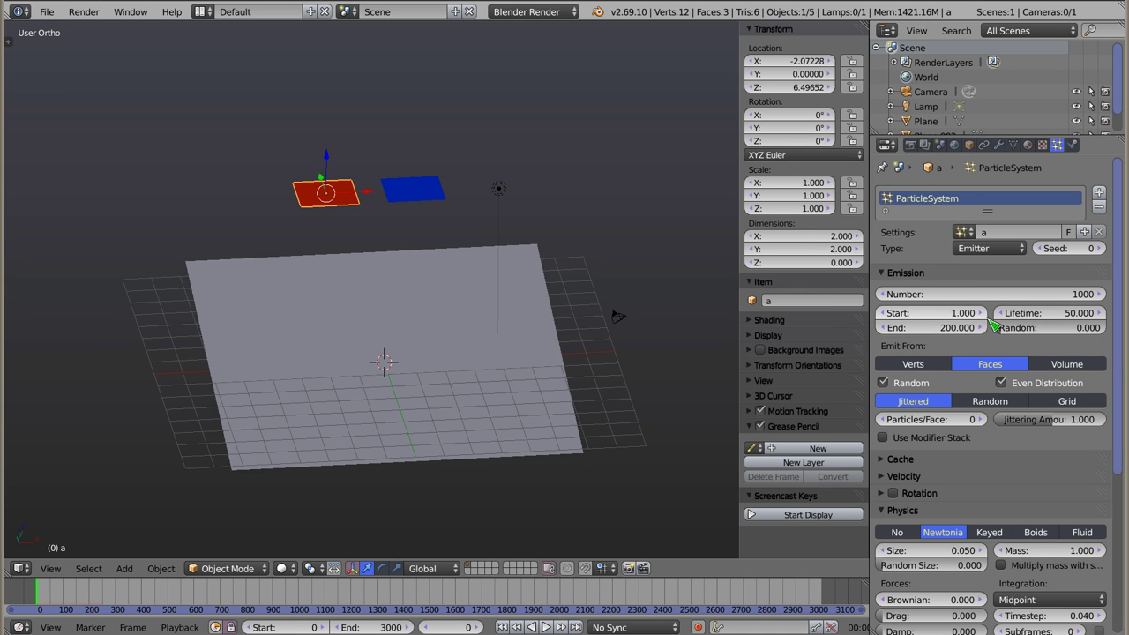
Set the particle lifetime of emitter a to 3000 frames and glance at its cache settings.
left_click(1041, 316)
type("3")
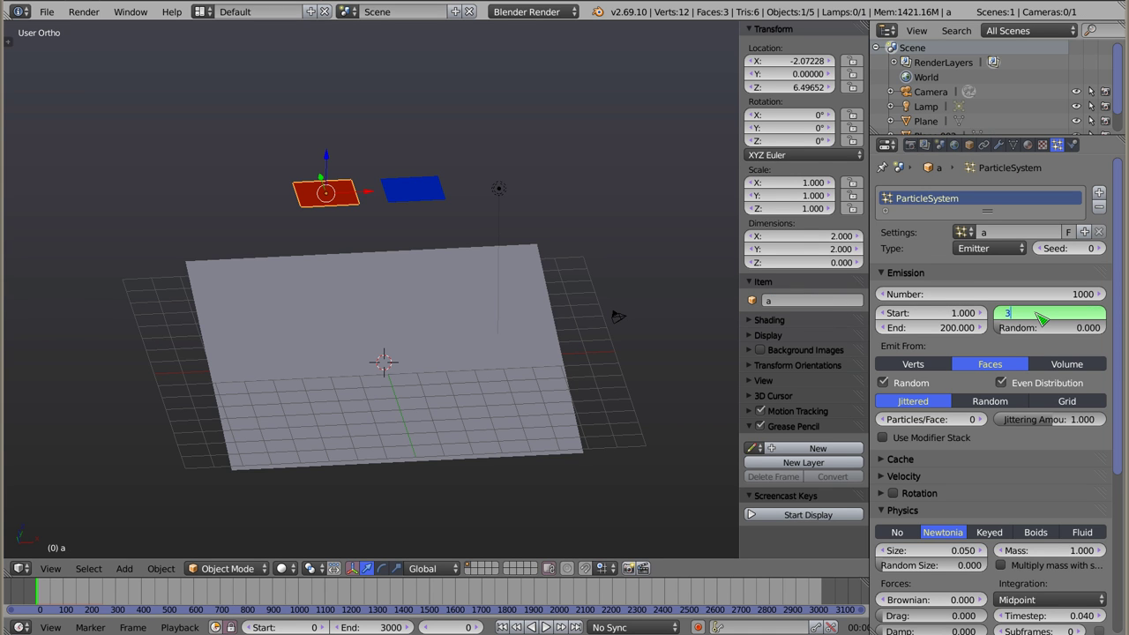
type("000")
key("Return")
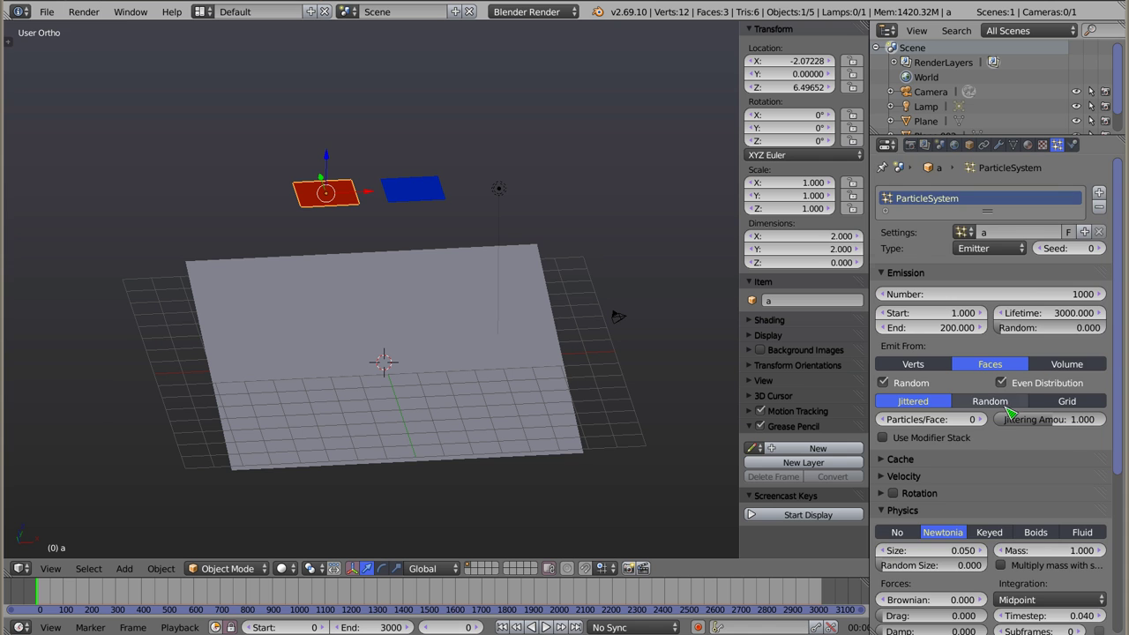
scroll(1010, 411, "down", 5)
left_click(887, 294)
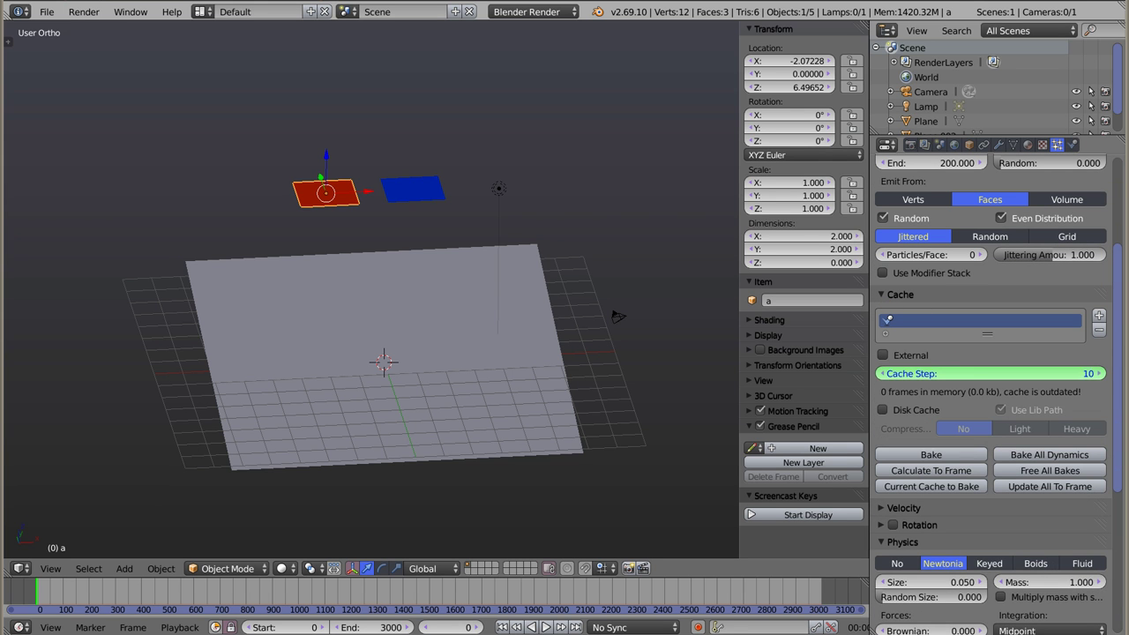
left_click(889, 297)
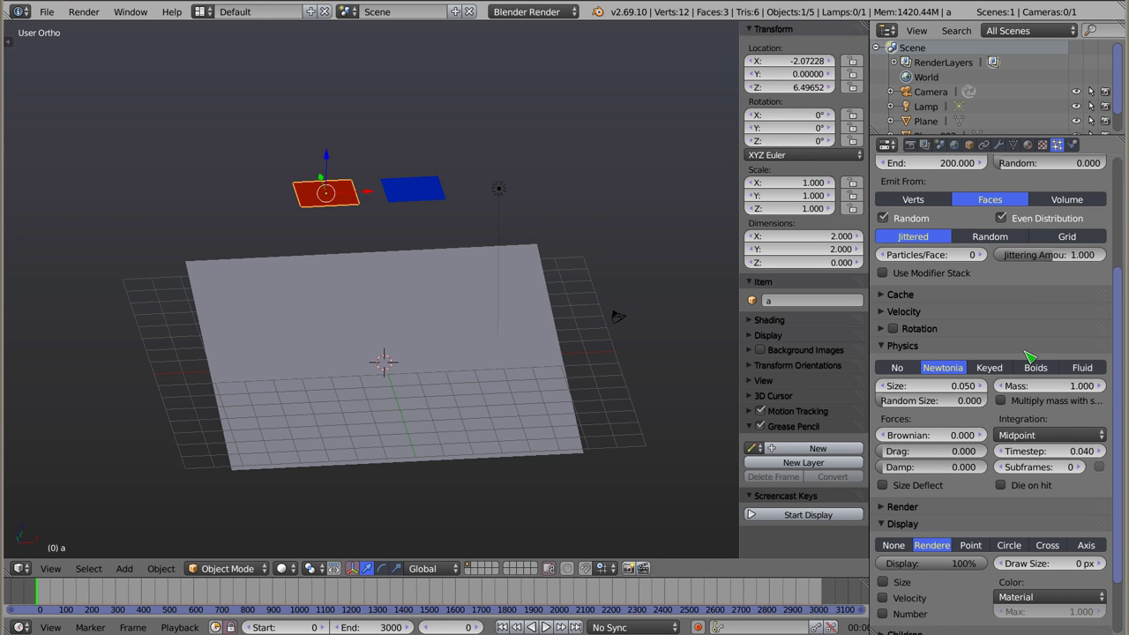
Set the red emitter's particle integration to RK4 and its physics type to Fluid.
left_click(1041, 435)
left_click(1008, 368)
scroll(993, 320, "down", 2)
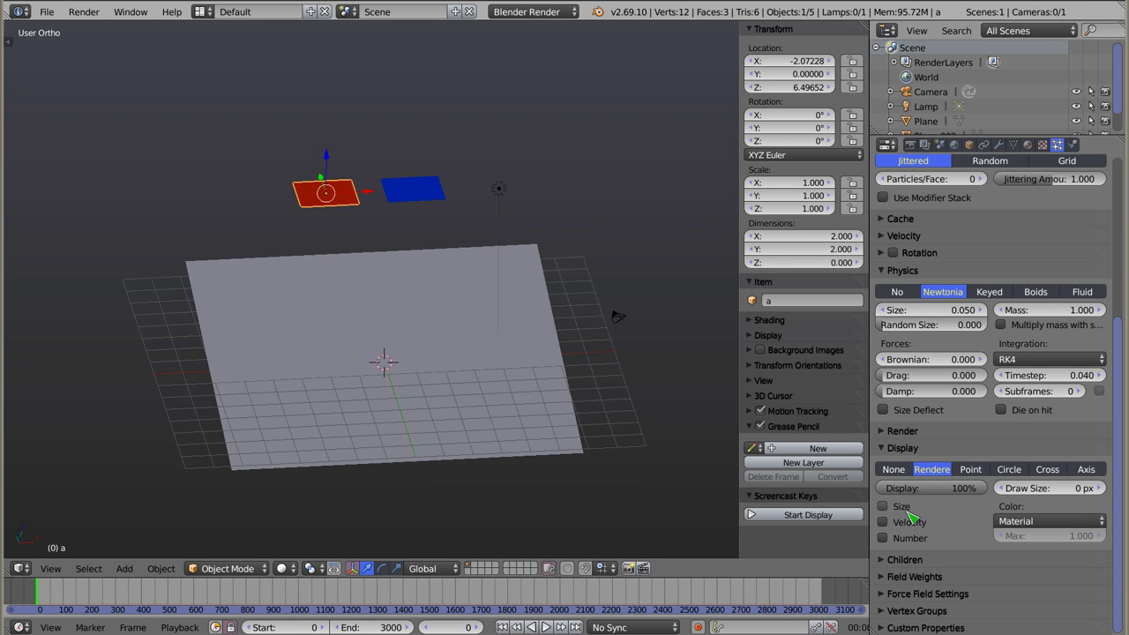
left_click(1087, 292)
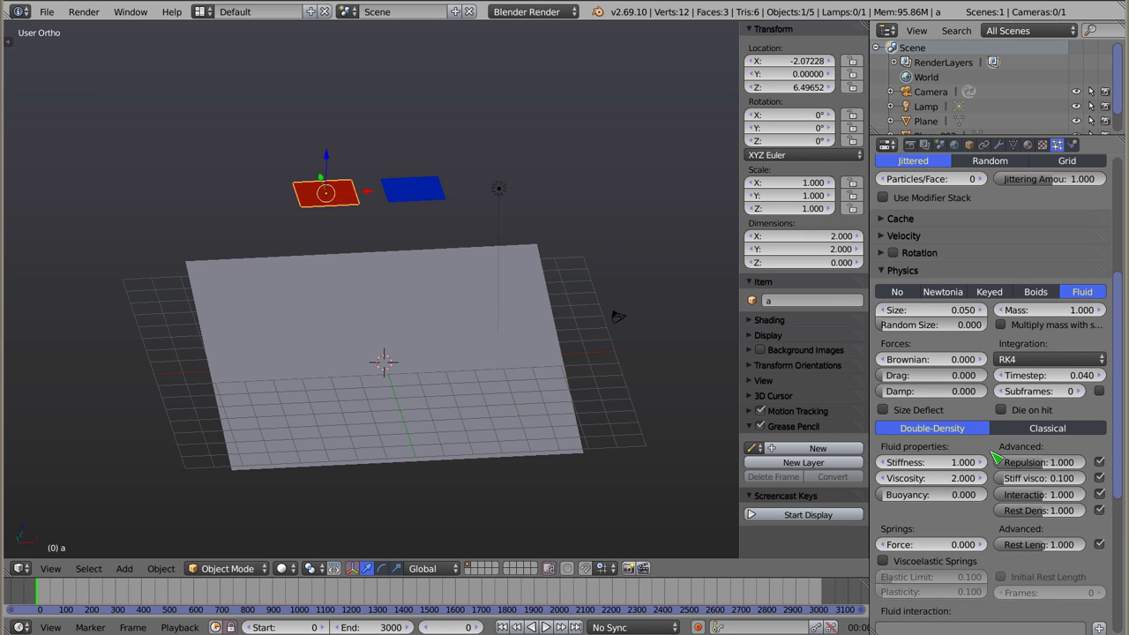
Add a particle system to the blue plane and name both the object and its particle settings b.
right_click(413, 191)
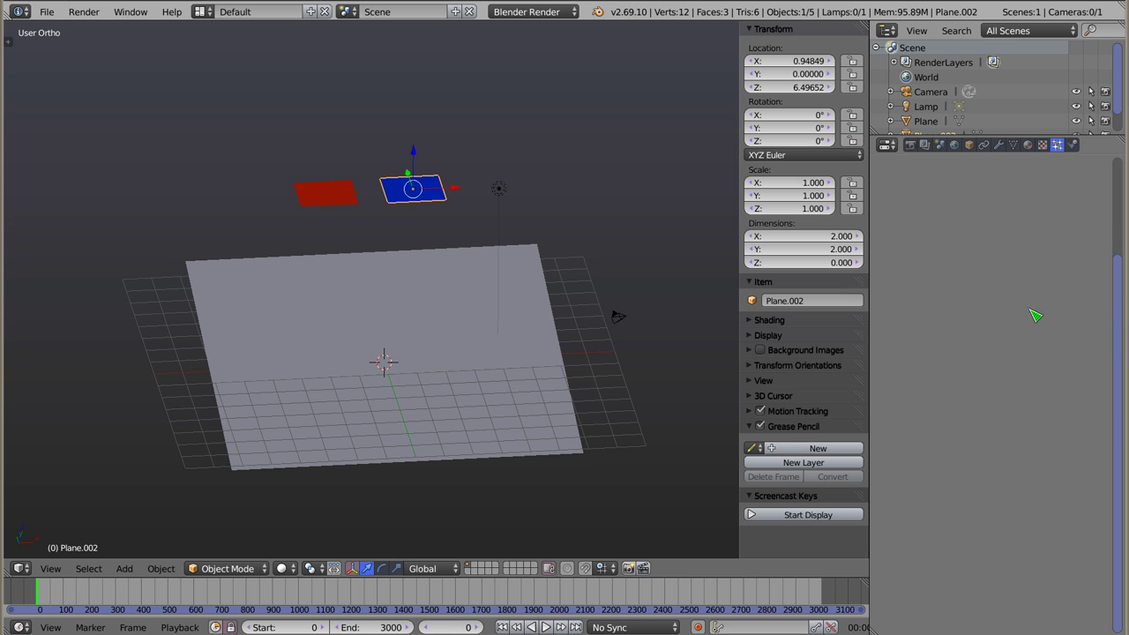
left_click(1100, 192)
double_click(1020, 232)
type("b")
key("Return")
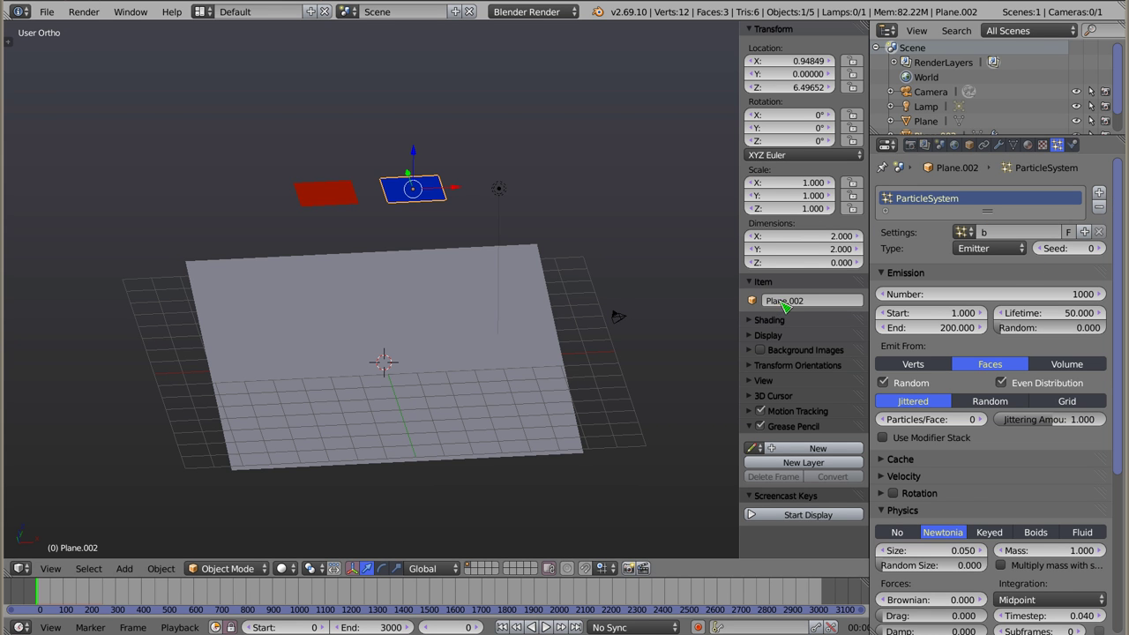
key("ctrl+v")
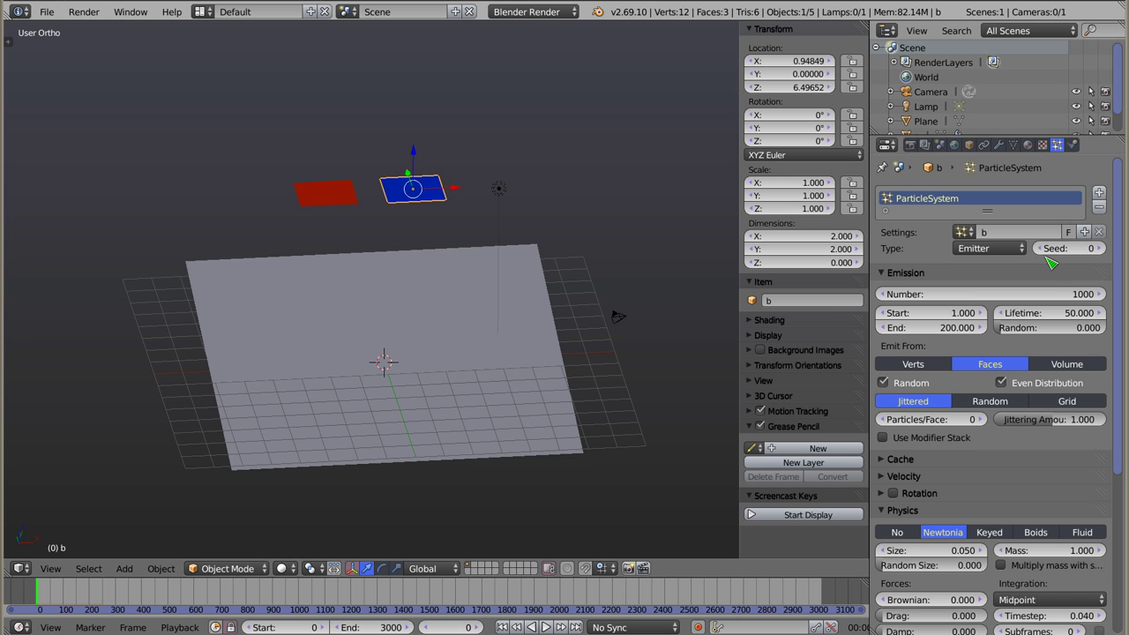
Set the particle lifetime of the blue emitter to 3000 frames and glance at its cache settings.
left_click(1058, 316)
type("3000")
key("Return")
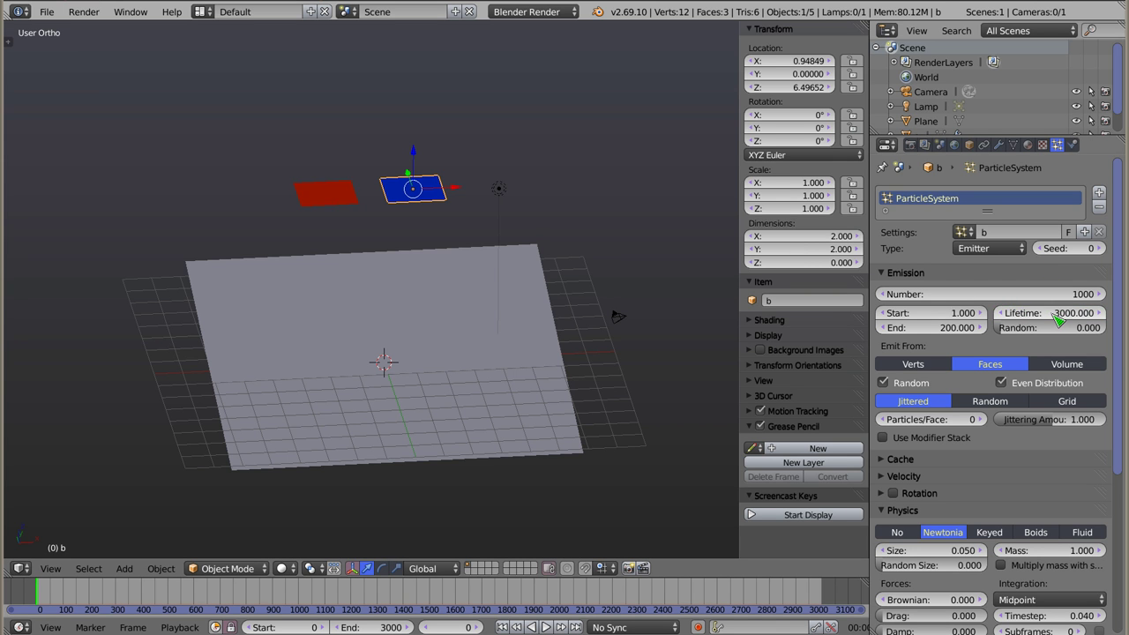
left_click(1037, 459)
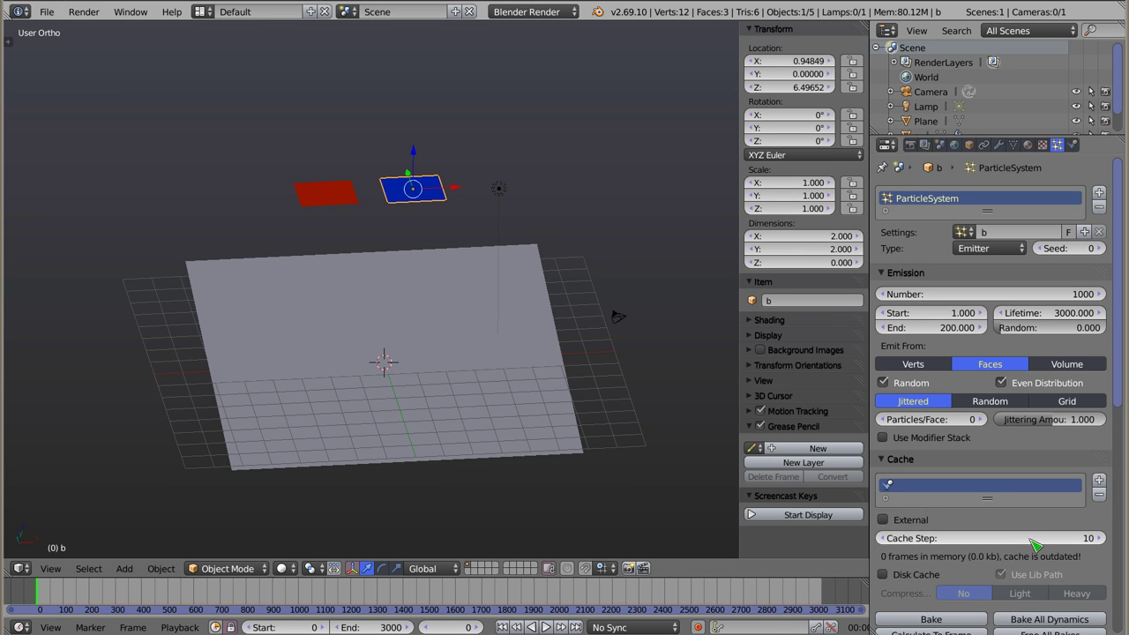
left_click(885, 459)
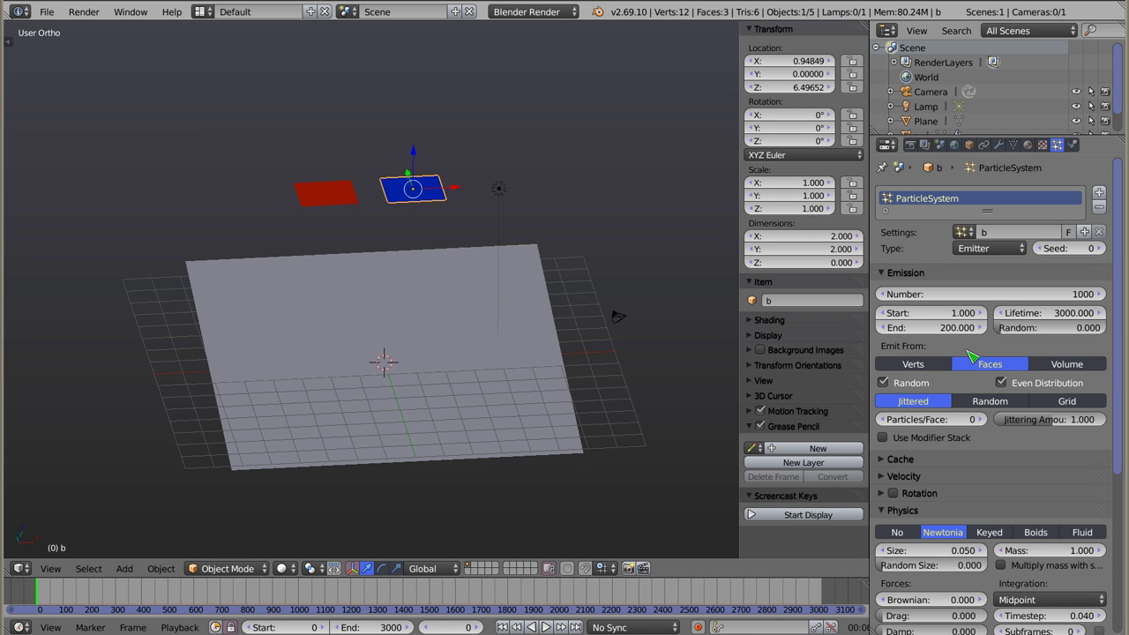
Set the blue emitter's physics type to Fluid with RK4 integration.
scroll(970, 357, "down", 6)
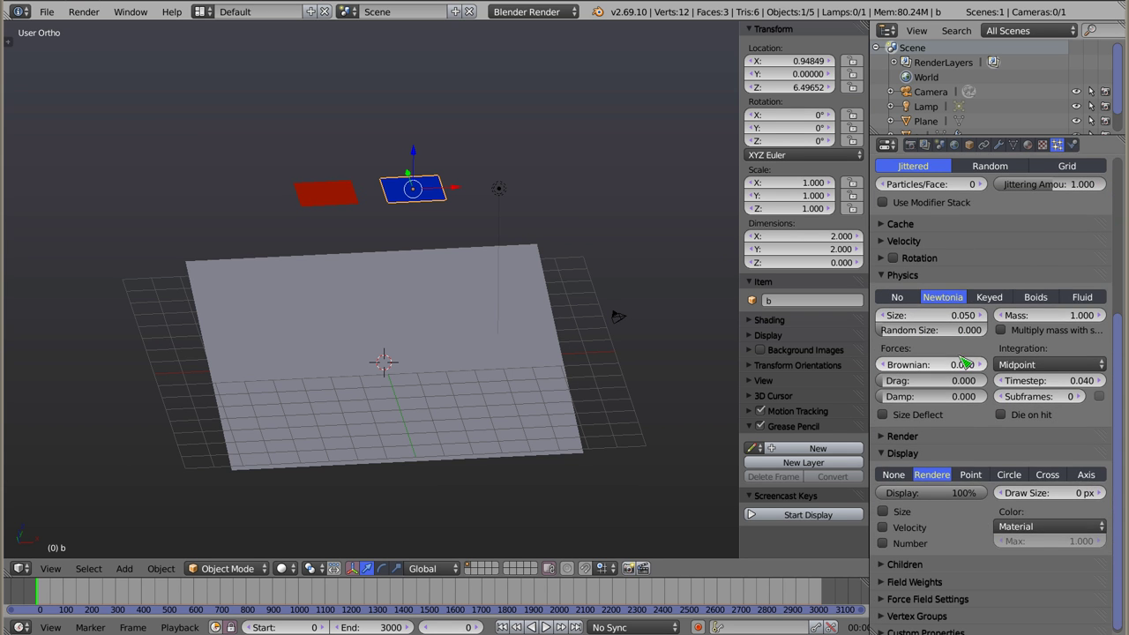
left_click(1083, 297)
left_click(1028, 299)
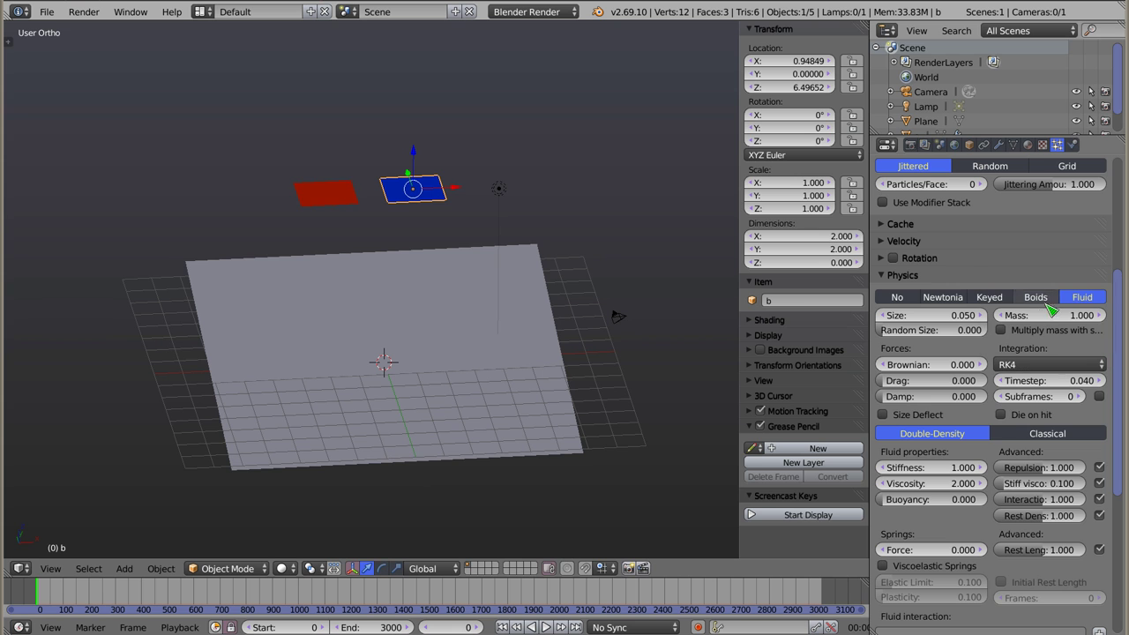
Save the scene over the existing file and play the two-emitter simulation.
key("ctrl+s")
left_click(341, 285)
key("alt+a")
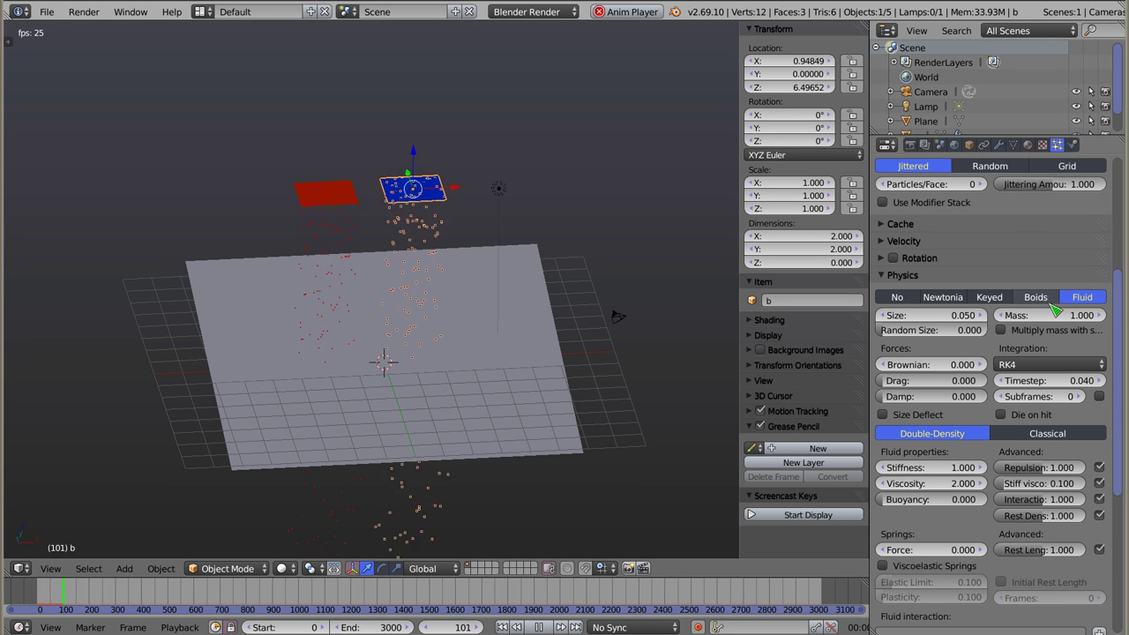
Display the blue emitter's particles as points with a larger draw size, and set the red emitter's draw size to 10 px.
scroll(975, 388, "down", 5)
scroll(975, 388, "down", 4)
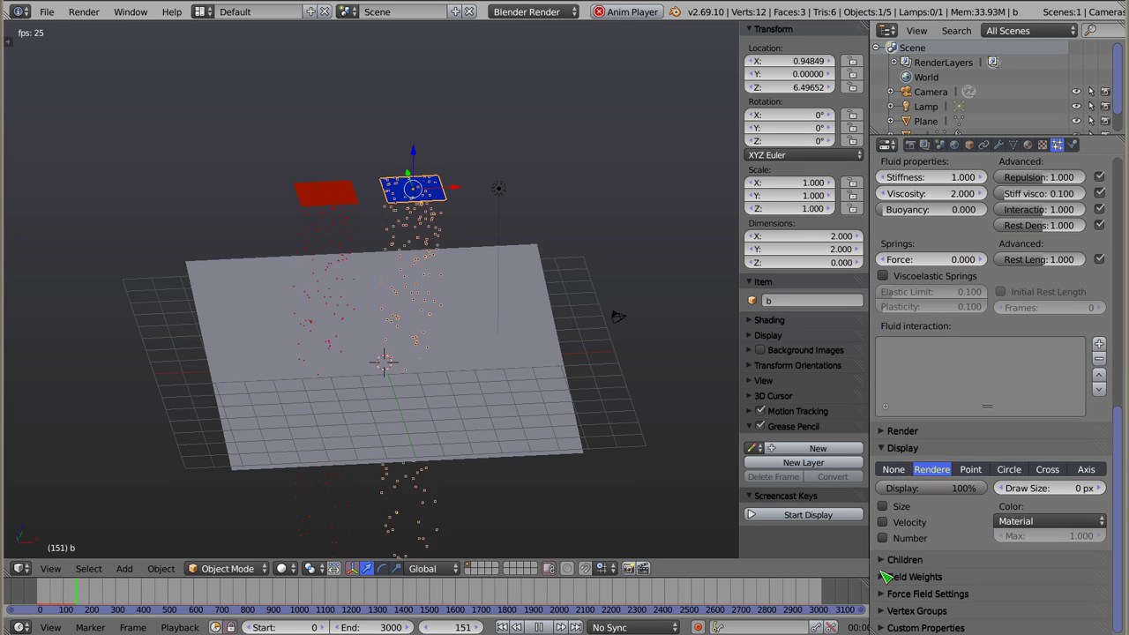
mouse_move(1050, 487)
left_mouse_down()
mouse_move(1085, 488)
mouse_move(971, 481)
left_mouse_up()
left_click(969, 473)
right_click(331, 196)
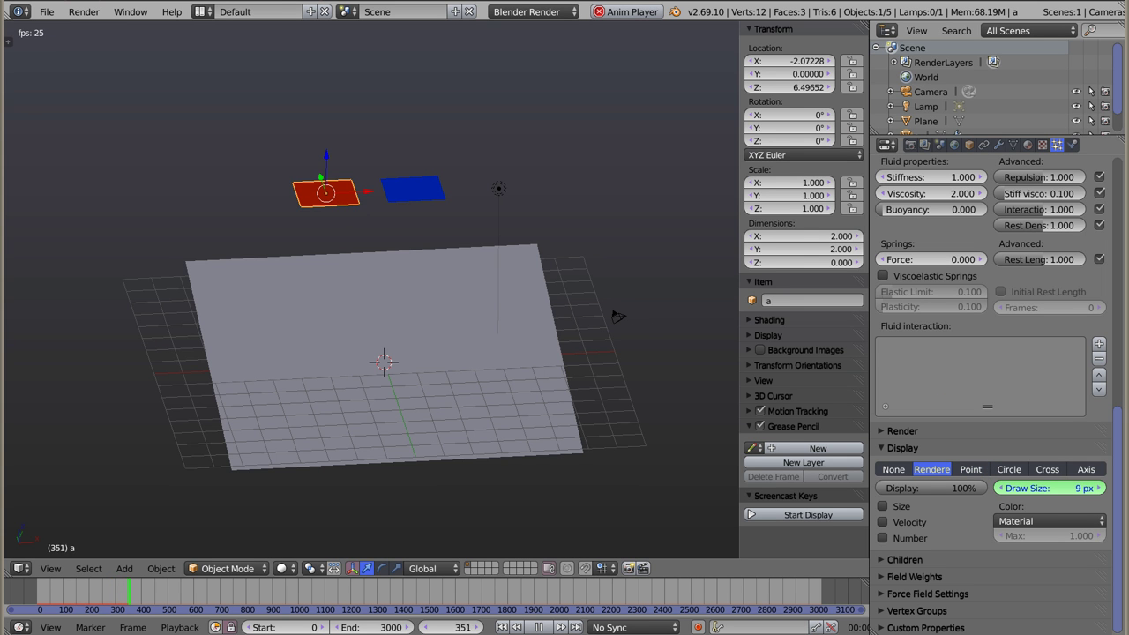
left_click_drag(1050, 488, 1055, 487)
key("alt+a")
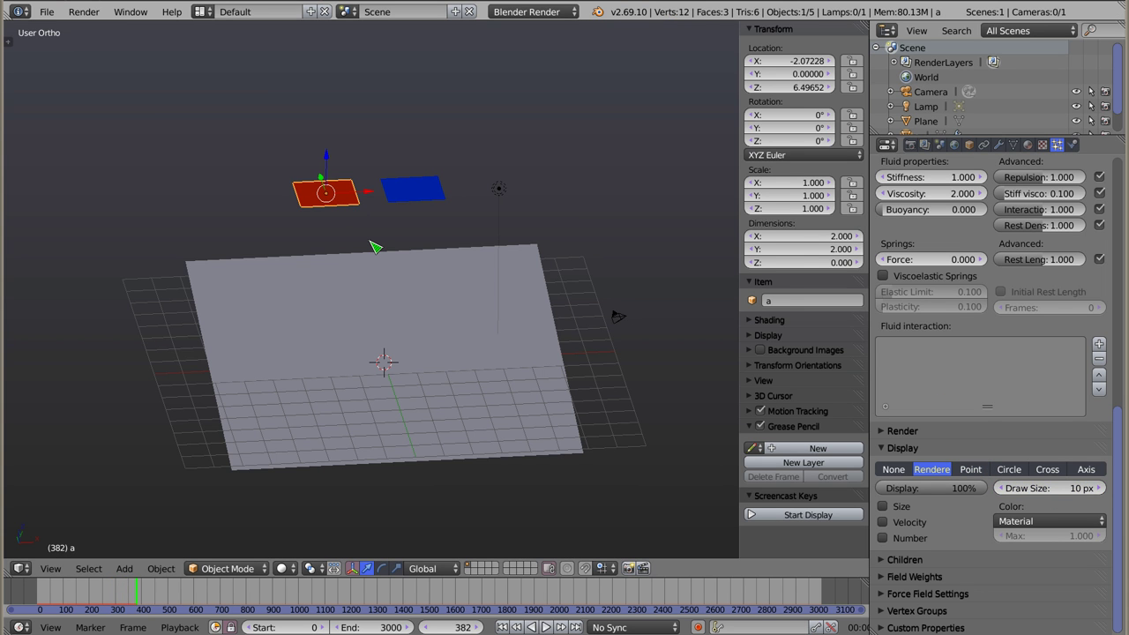
Play the simulation with the enlarged particles and switch the red emitter's particle display to Point.
key("alt+a")
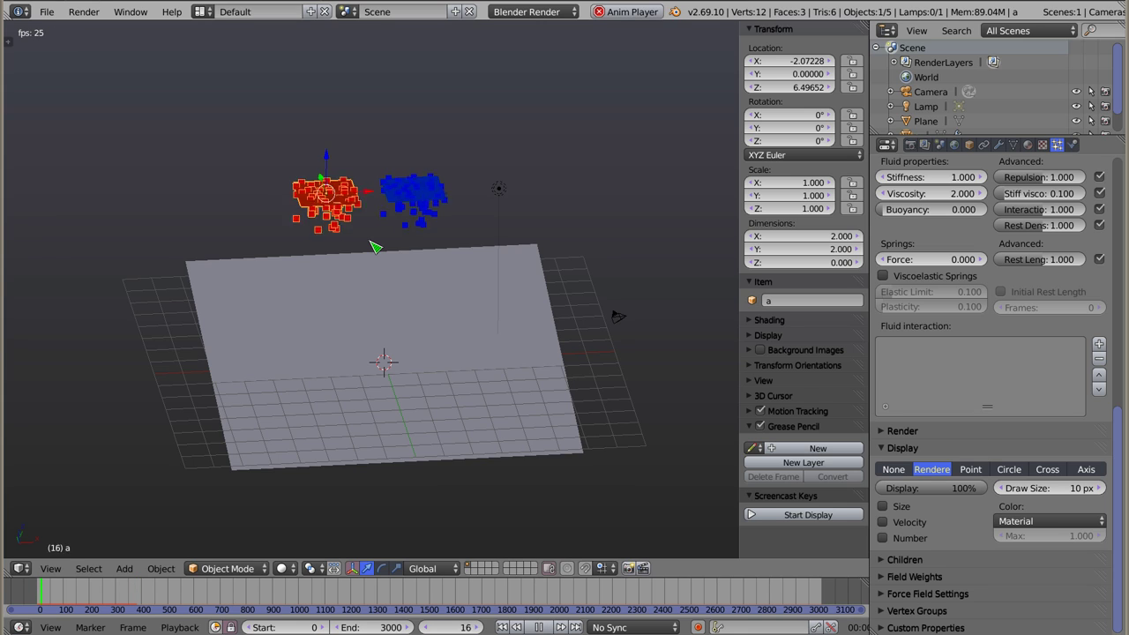
scroll(385, 338, "up", 2)
scroll(384, 338, "up", 1)
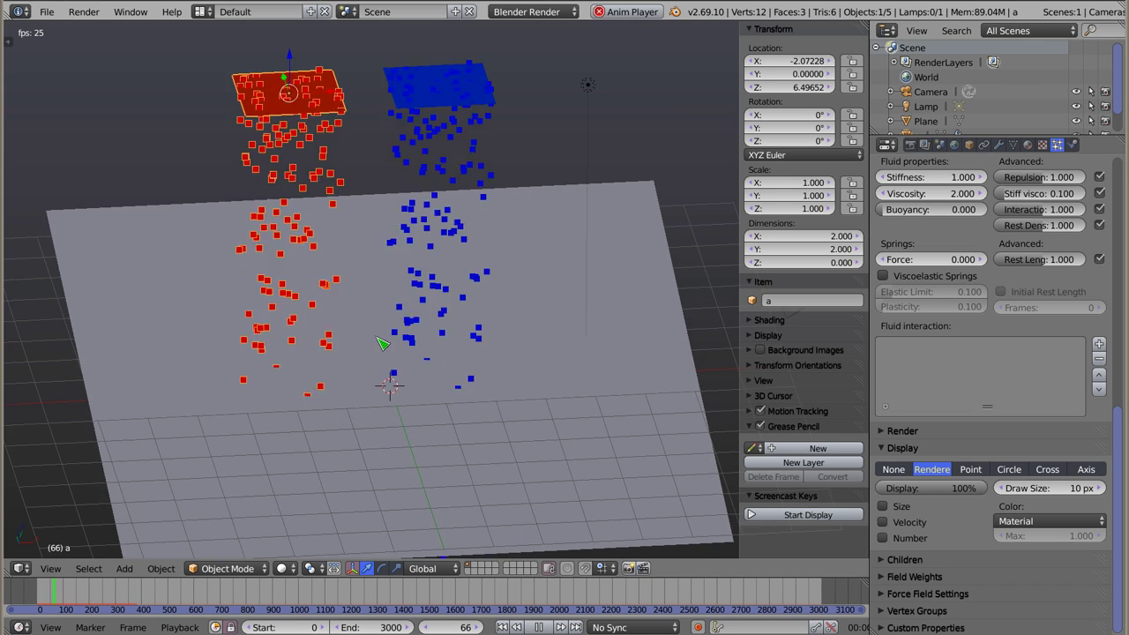
scroll(353, 309, "up", 1)
middle_click_drag(338, 284, 360, 219)
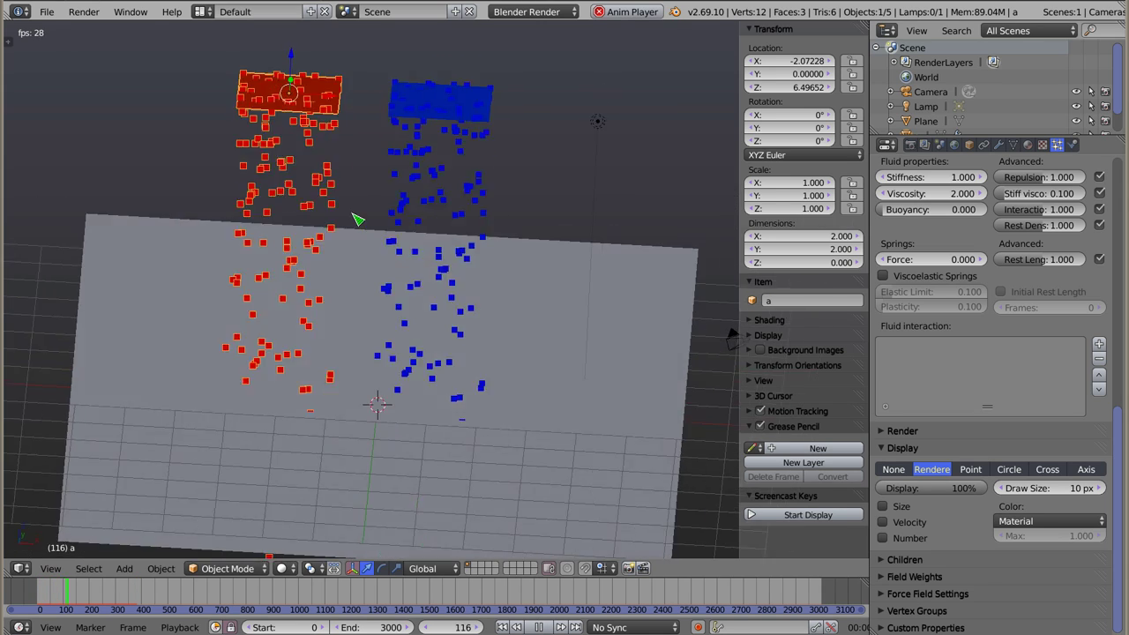
middle_click_drag(189, 121, 180, 135)
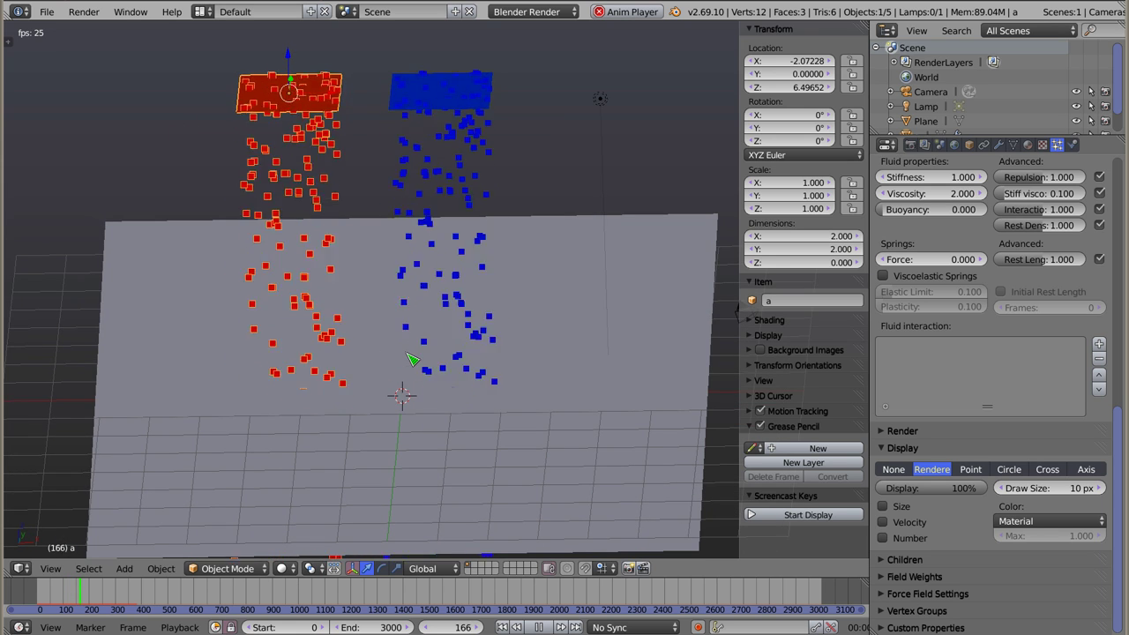
left_click(979, 471)
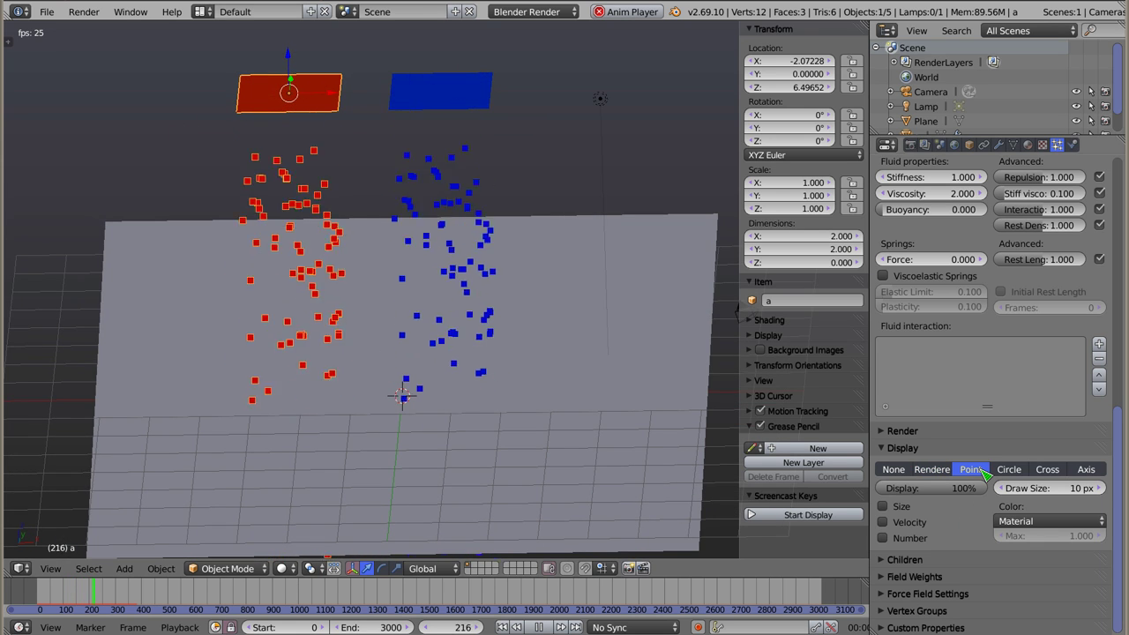
Replay the simulation from the start and examine the red and blue streams up close where they reach the tilted plane.
key("shift+Left")
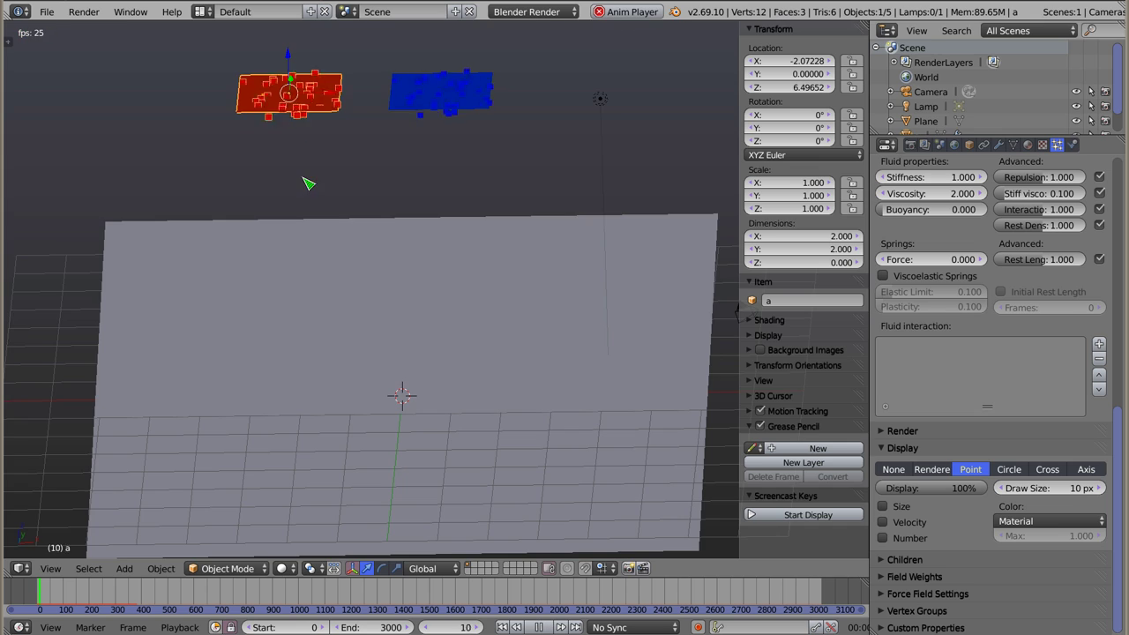
scroll(297, 310, "up", 3)
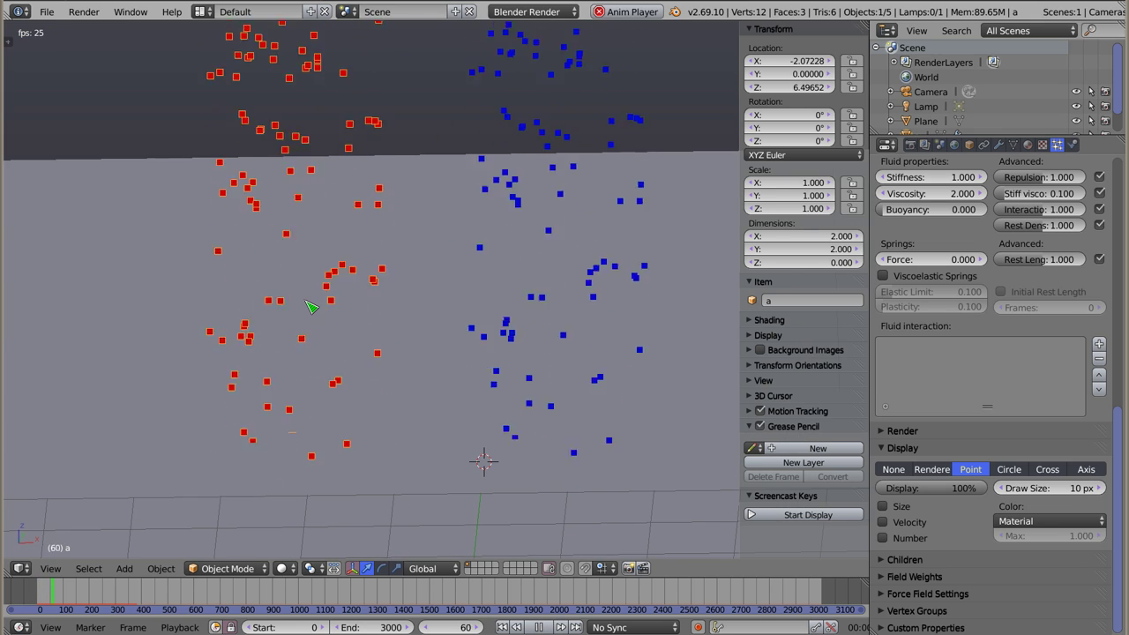
scroll(319, 309, "down", 2)
middle_click_drag(319, 308, 295, 332, "shift")
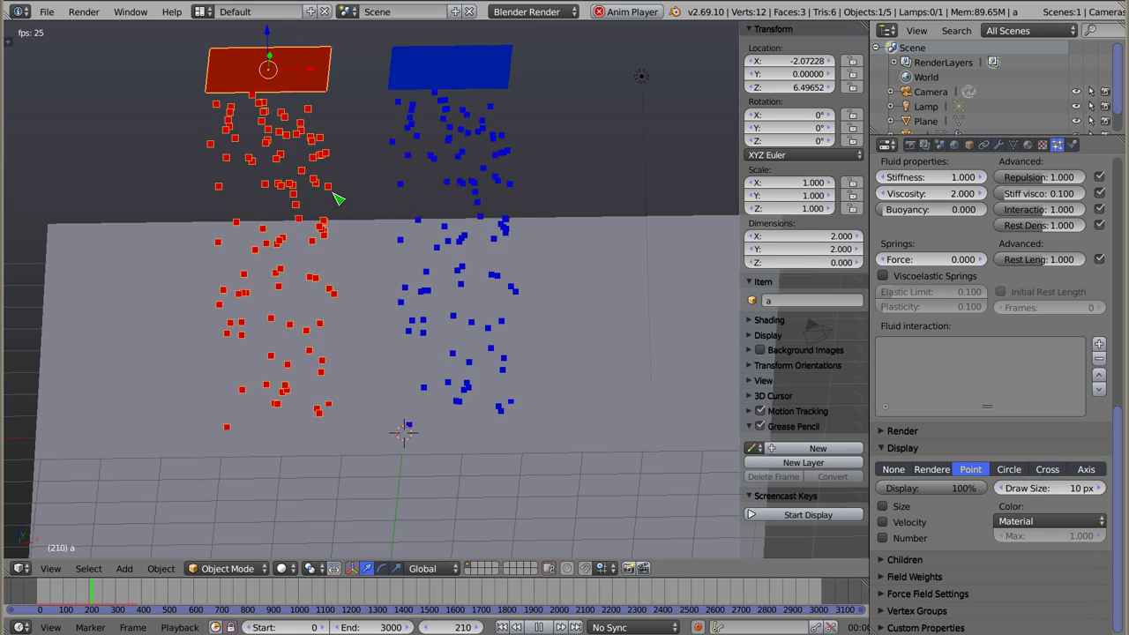
key("Escape")
mouse_move(376, 176)
middle_mouse_down()
mouse_move(383, 160)
mouse_move(376, 171)
middle_mouse_up()
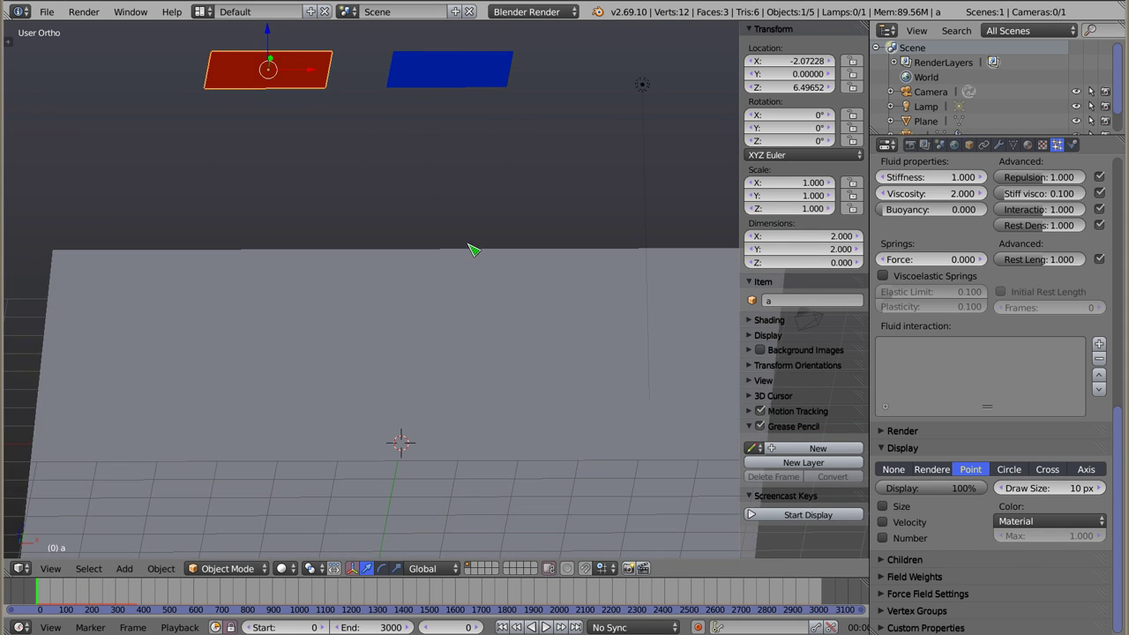
Enable Collision on the large tilted plane with particle damping and particle friction factors of 0.5.
middle_click_drag(469, 244, 484, 206)
right_click(379, 282)
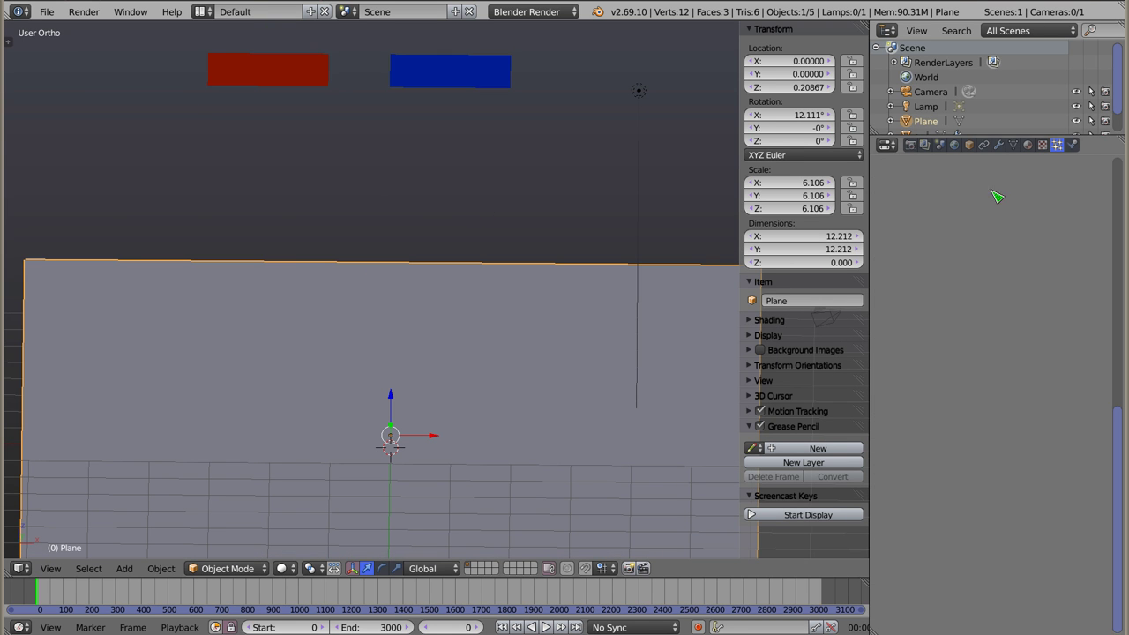
left_click(1074, 143)
left_click(939, 228)
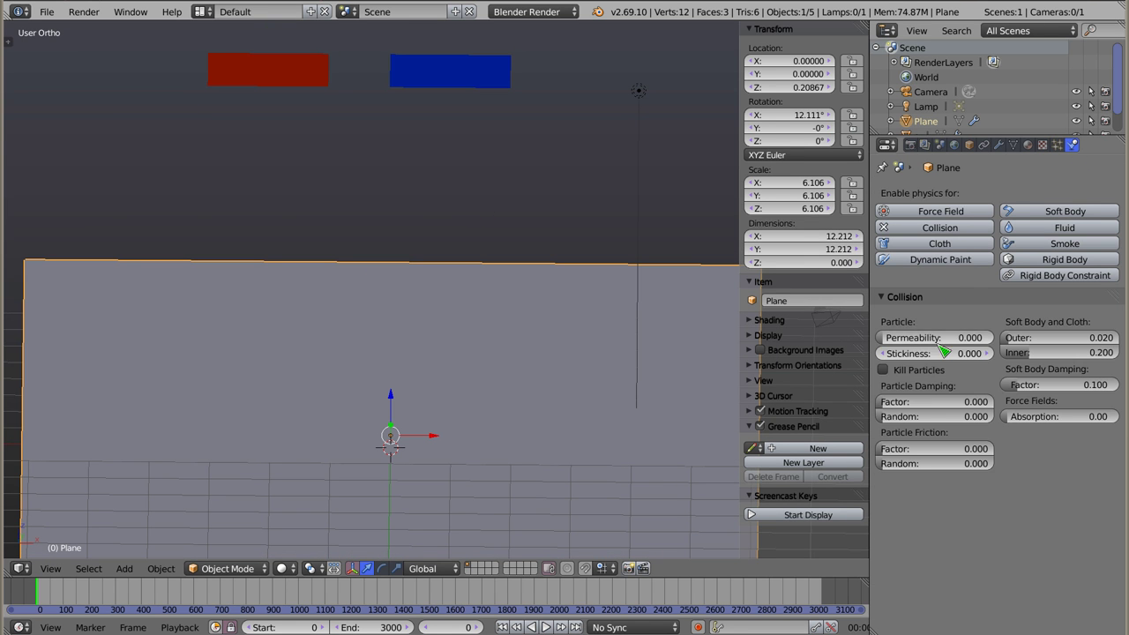
left_click_drag(932, 406, 942, 405)
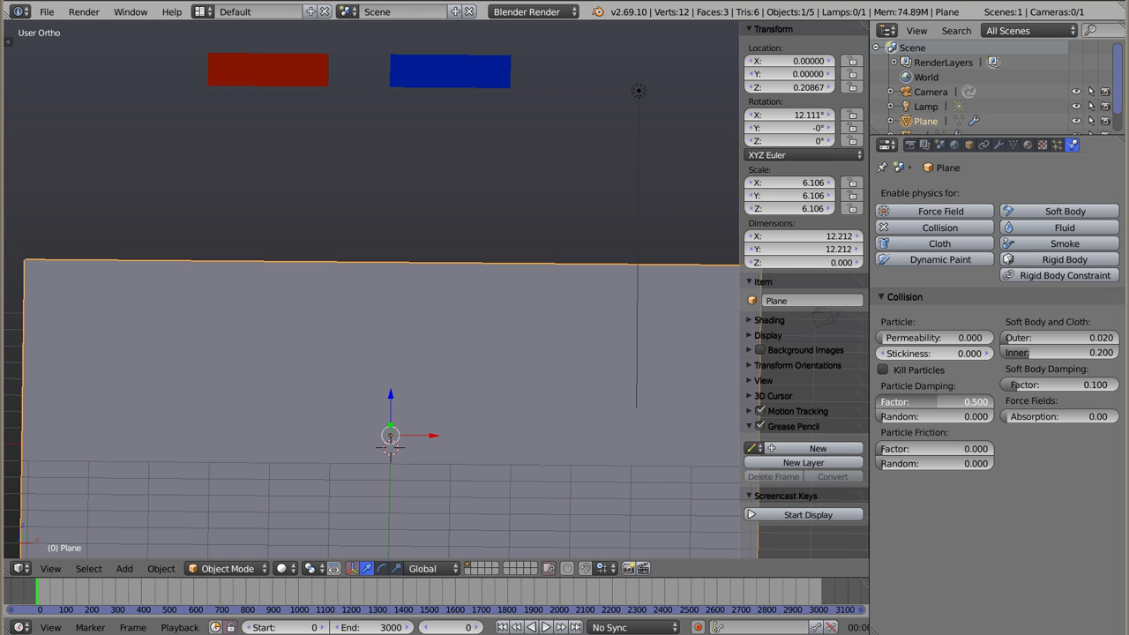
left_click_drag(917, 449, 938, 449)
Play the simulation to check how the red and blue particles collide with the tilted plane.
middle_click_drag(466, 300, 512, 326)
key("alt+a")
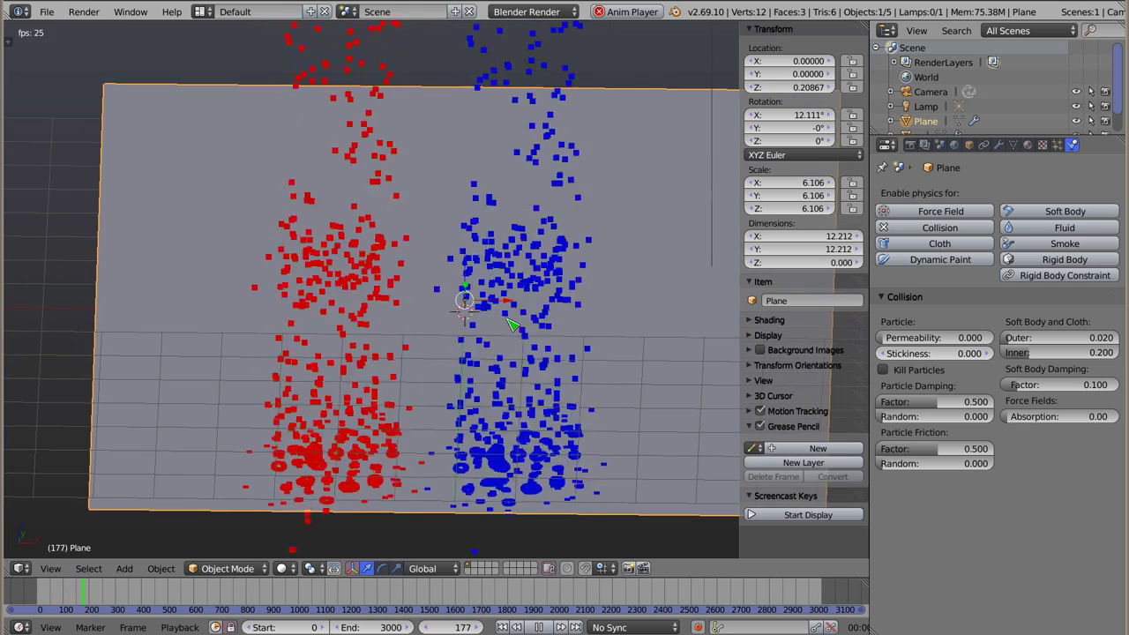
key("Escape")
Select both emitter planes and move them along the Y axis to Y 3.
middle_click_drag(517, 418, 344, 190)
right_click(341, 184)
left_click_drag(379, 201, 457, 171)
middle_click_drag(428, 331, 281, 263)
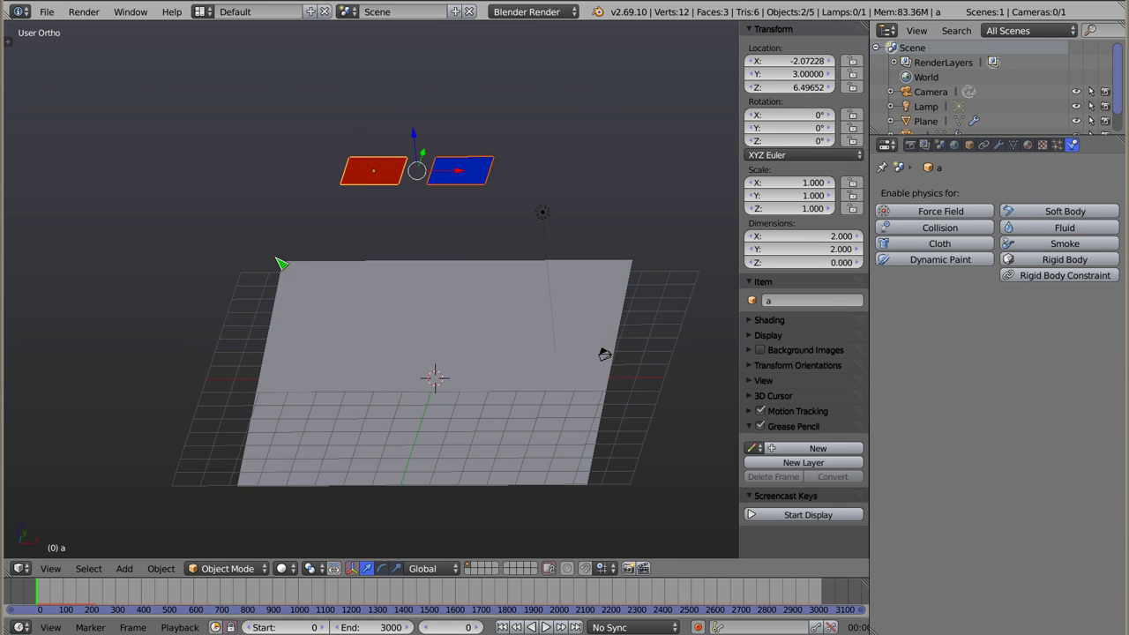
In front view, rotate the blue emitter to about 56° and the red emitter to about -58° around Y, and preview the emission.
key("KP_1")
right_click(492, 194)
key("r")
left_click(494, 291)
right_click(383, 195)
key("r")
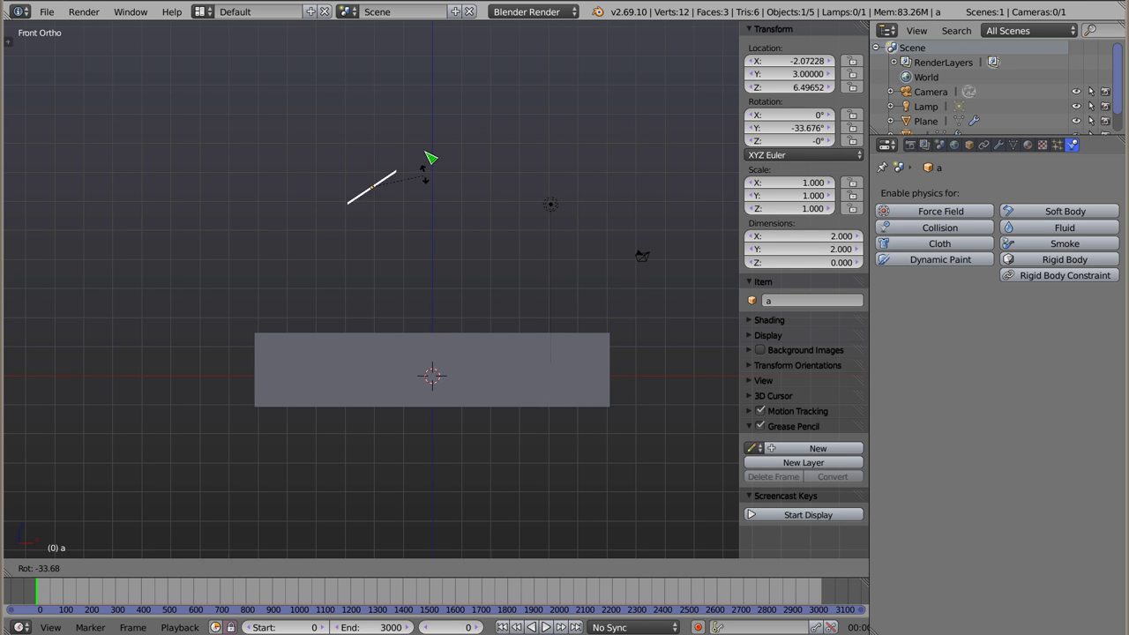
left_click(427, 159)
key("alt+a")
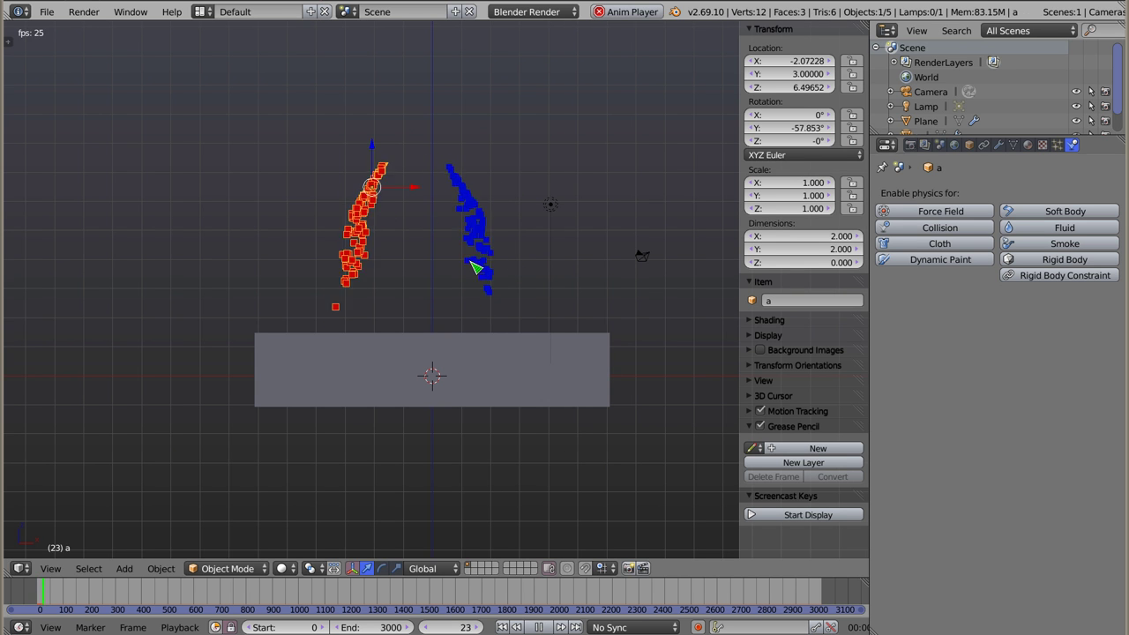
key("Escape")
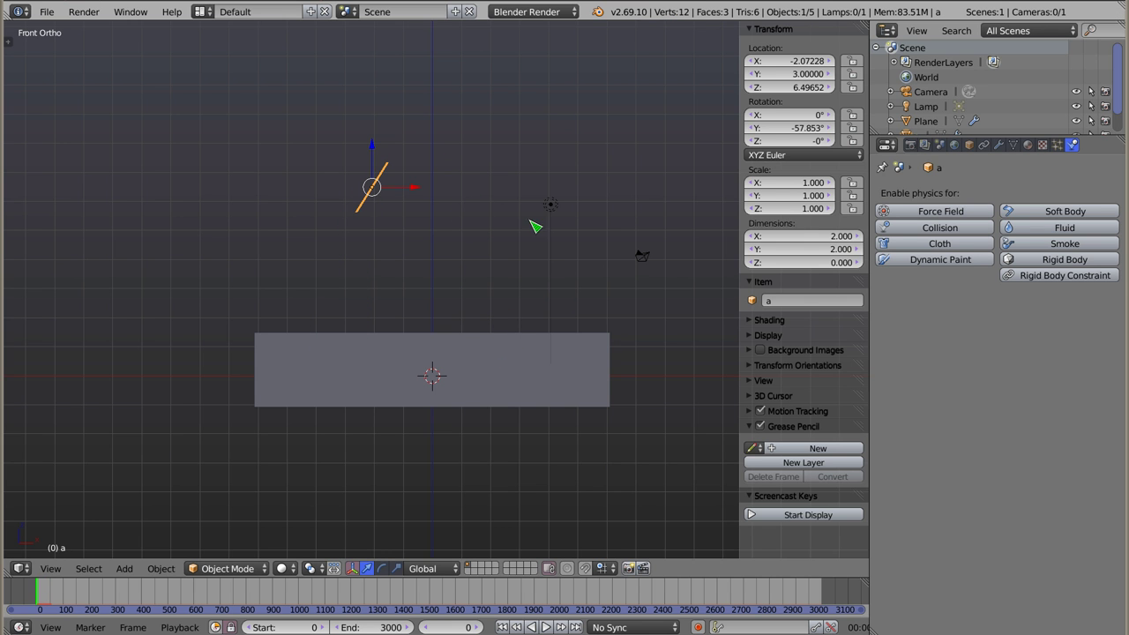
Set the normal emission velocity of the red and blue emitters to 5 and preview the particles briefly.
left_click(1057, 146)
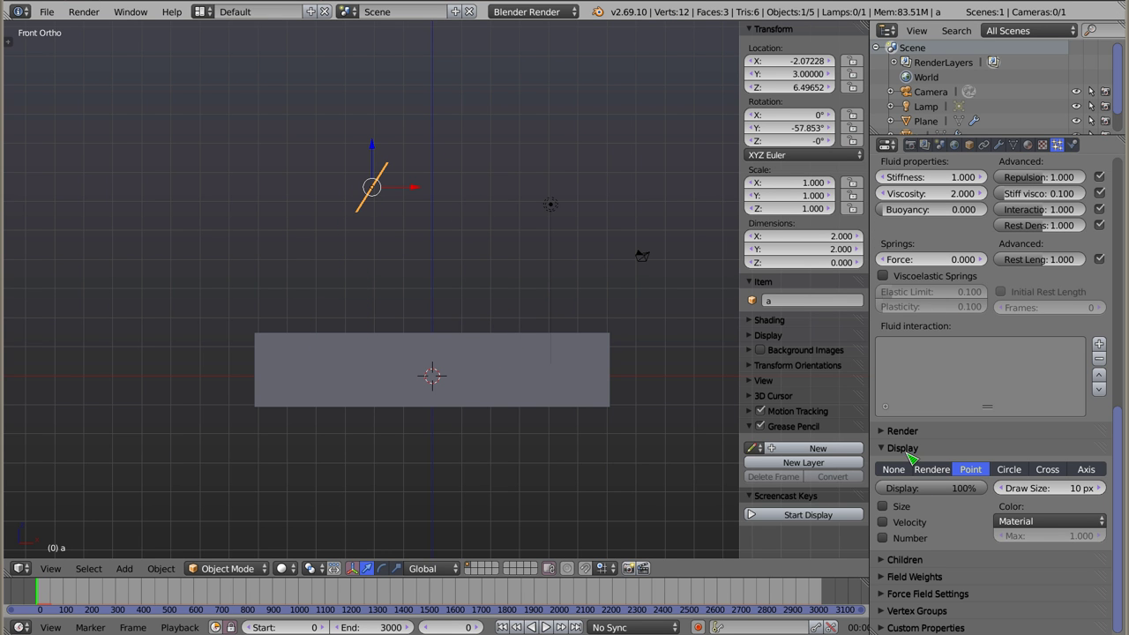
scroll(904, 448, "up", 8)
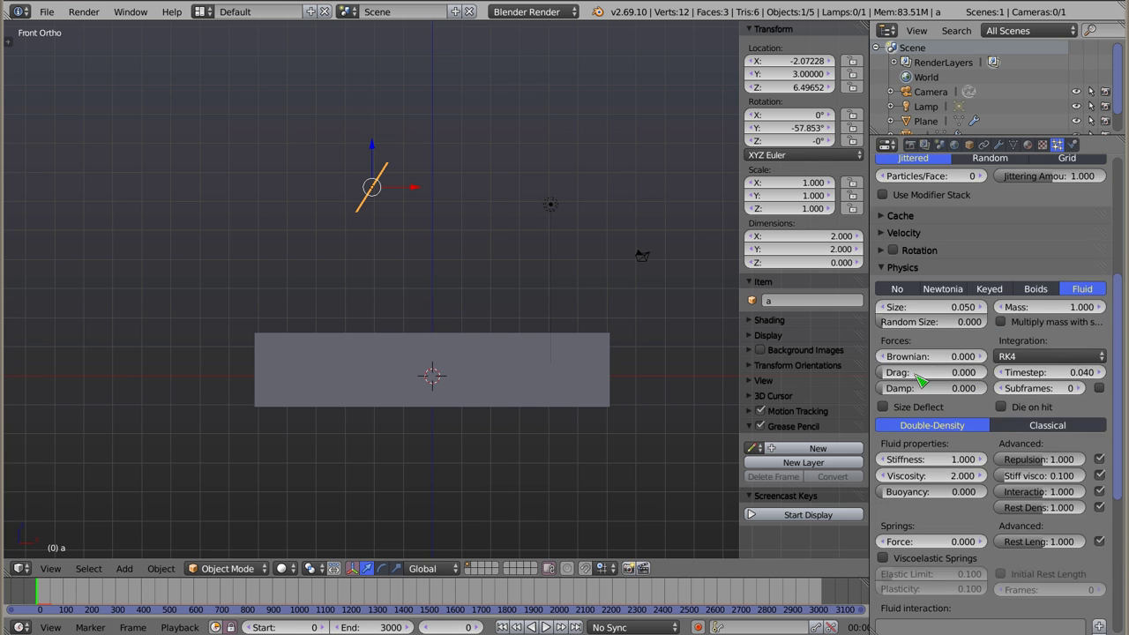
left_click(887, 257)
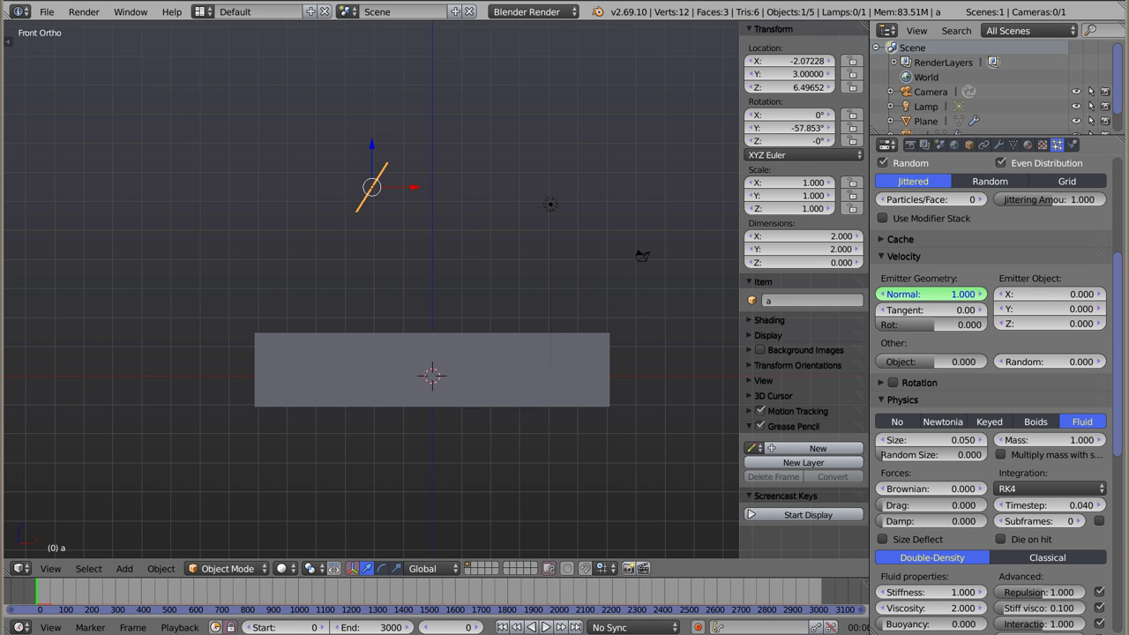
key("Return")
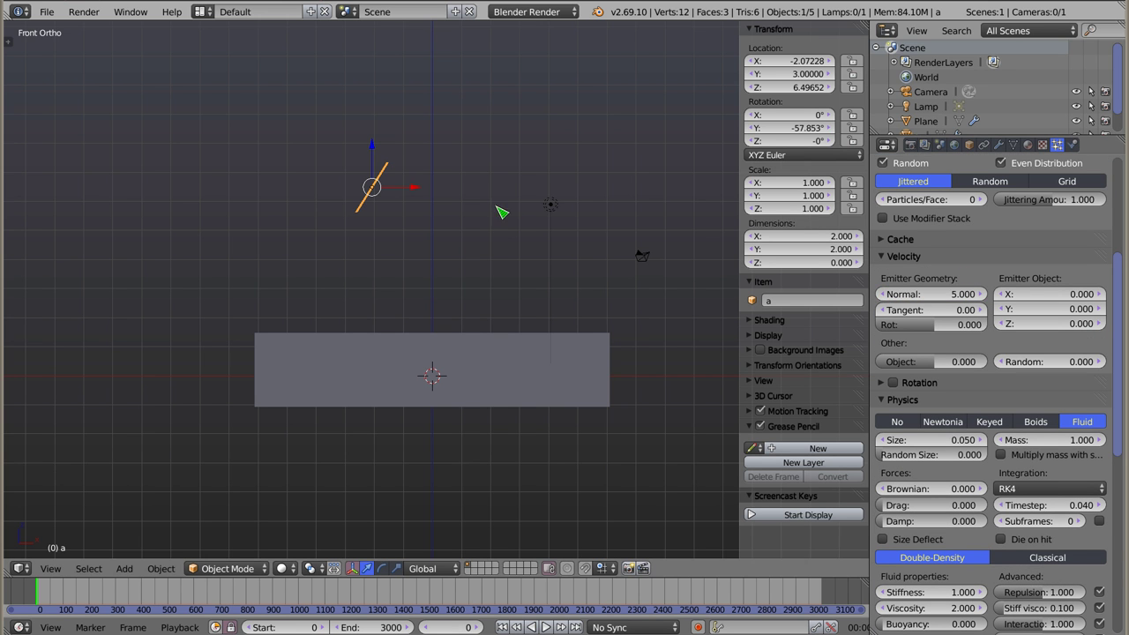
right_click(458, 192)
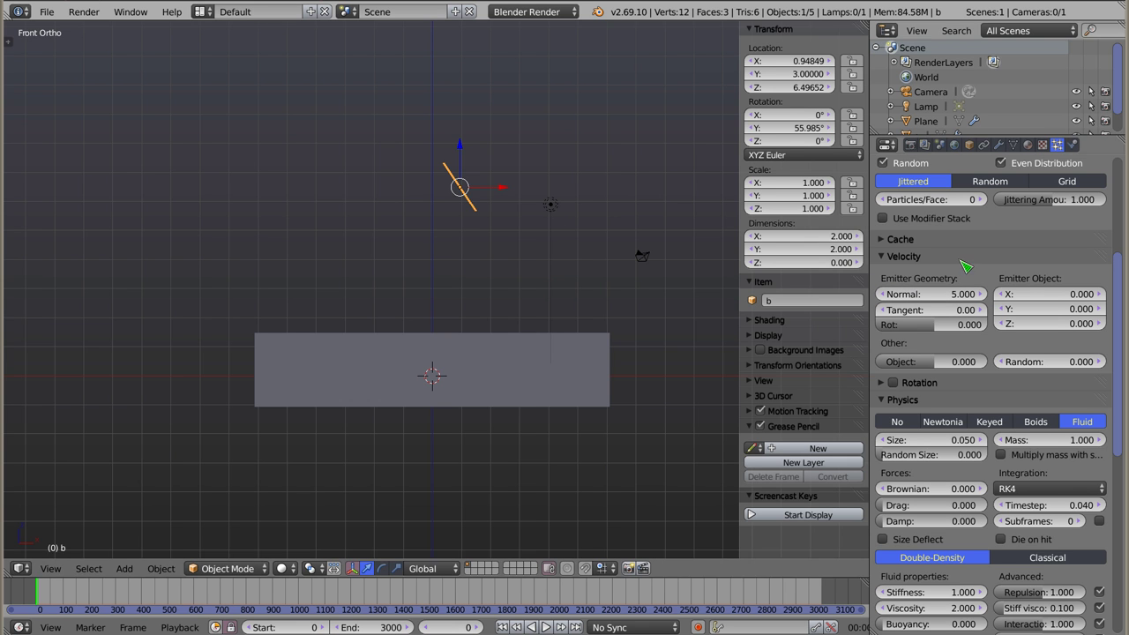
key("alt+a")
key("Escape")
Flip both emitters so they emit towards each other, rotating the blue one to about -134° around Y.
right_click(380, 184)
key("r")
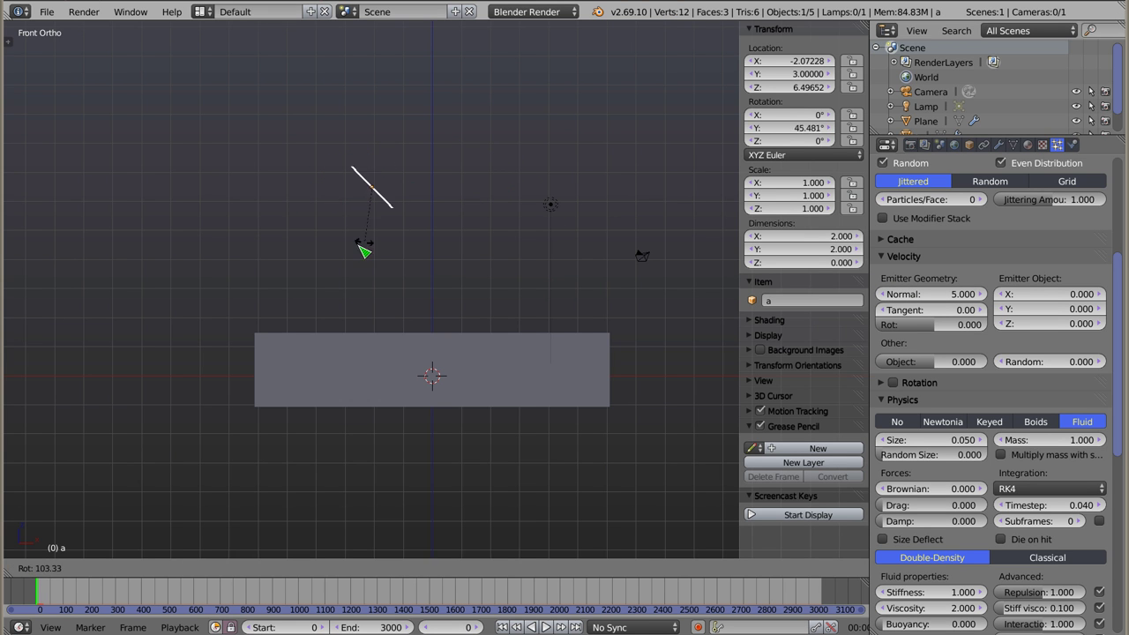
left_click(293, 200)
right_click(483, 200)
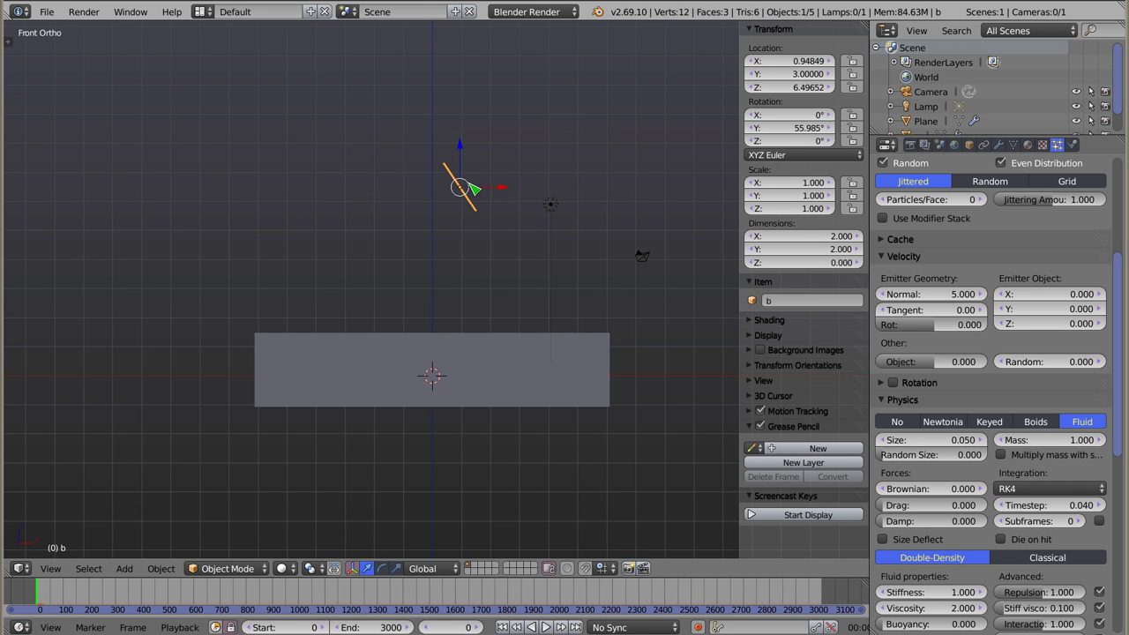
key("r")
left_click(423, 172)
Save the file and play the simulation, examining how the two crossing streams land on the tilted plane.
key("ctrl+s")
left_click(504, 272)
key("alt+a")
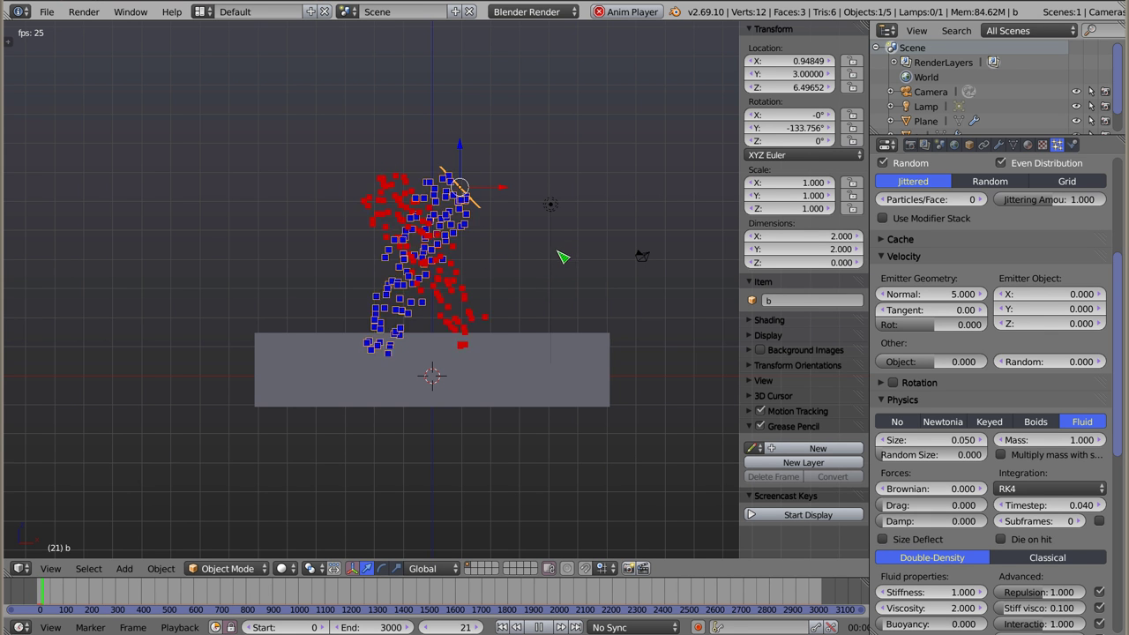
middle_click_drag(471, 247, 441, 335)
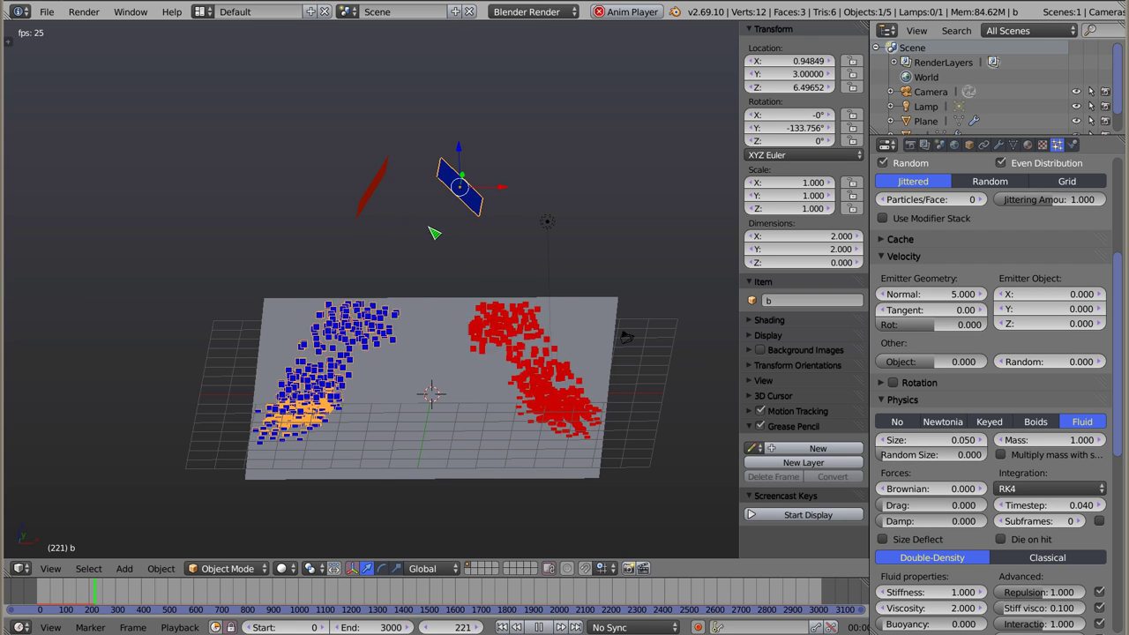
Stop the playback and add a fluid interaction to the red emitter that targets object b's particle system.
right_click(374, 186)
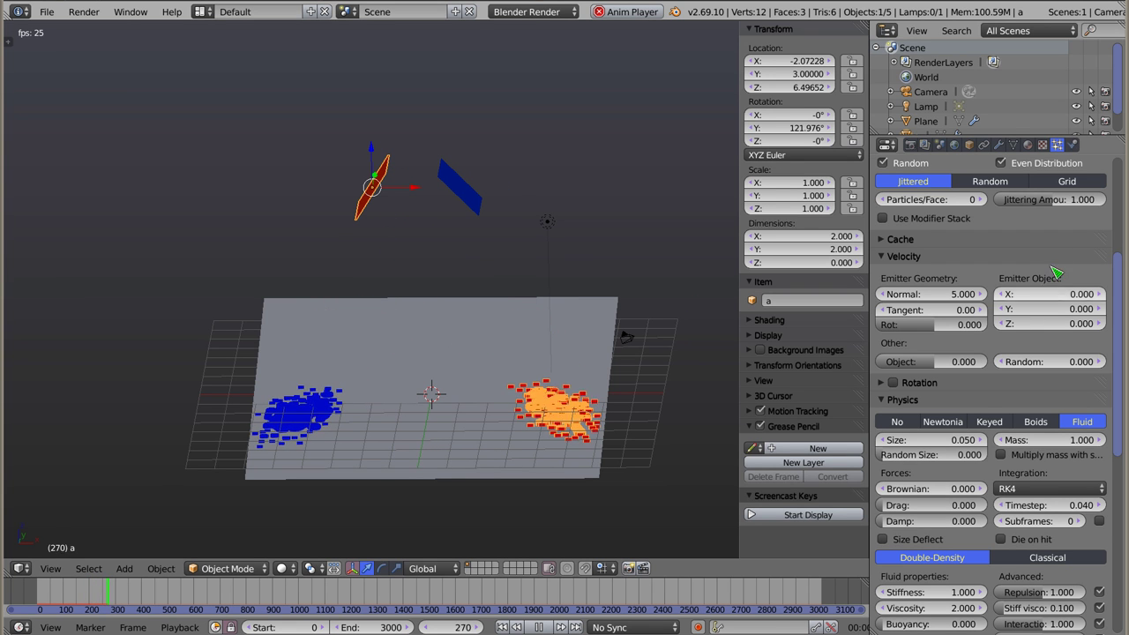
scroll(1013, 364, "down", 4)
scroll(1013, 365, "down", 8)
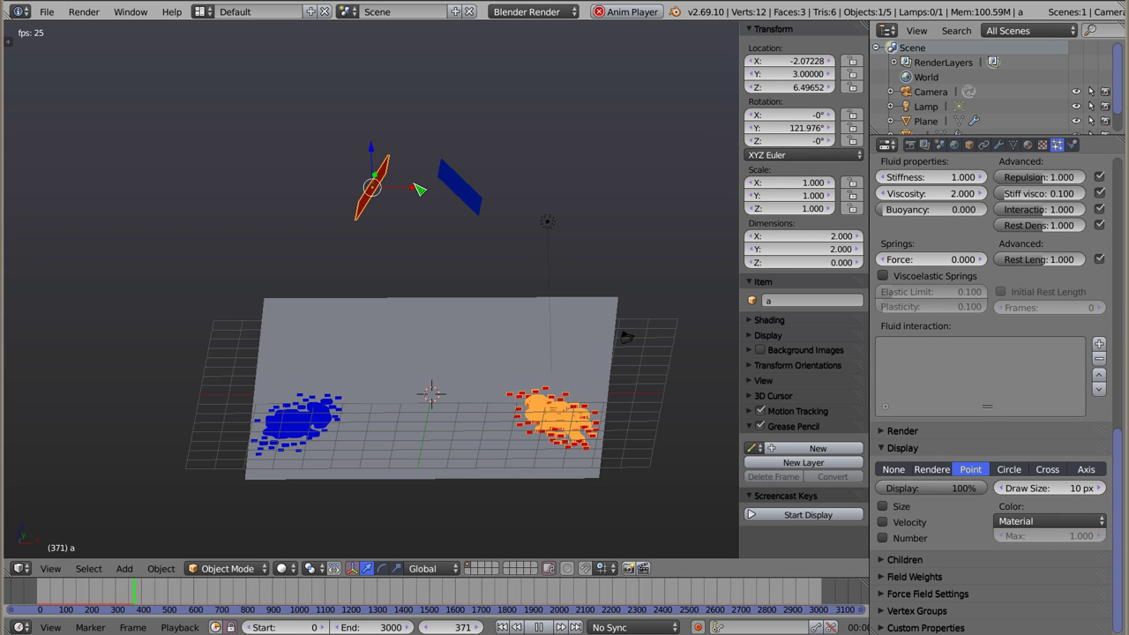
key("Escape")
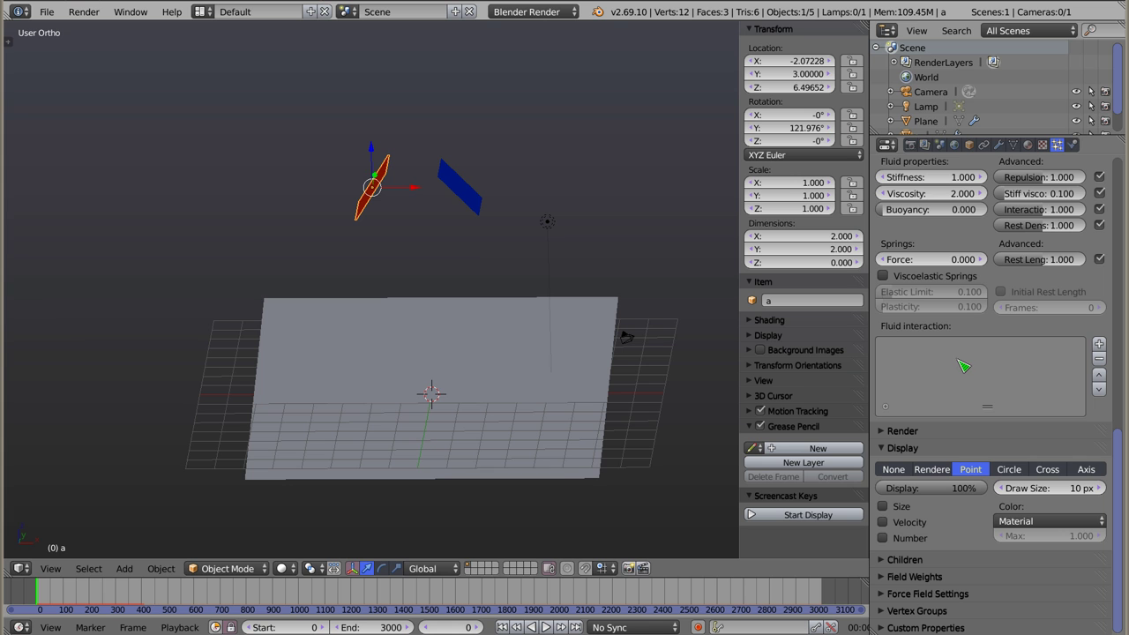
left_click(1100, 344)
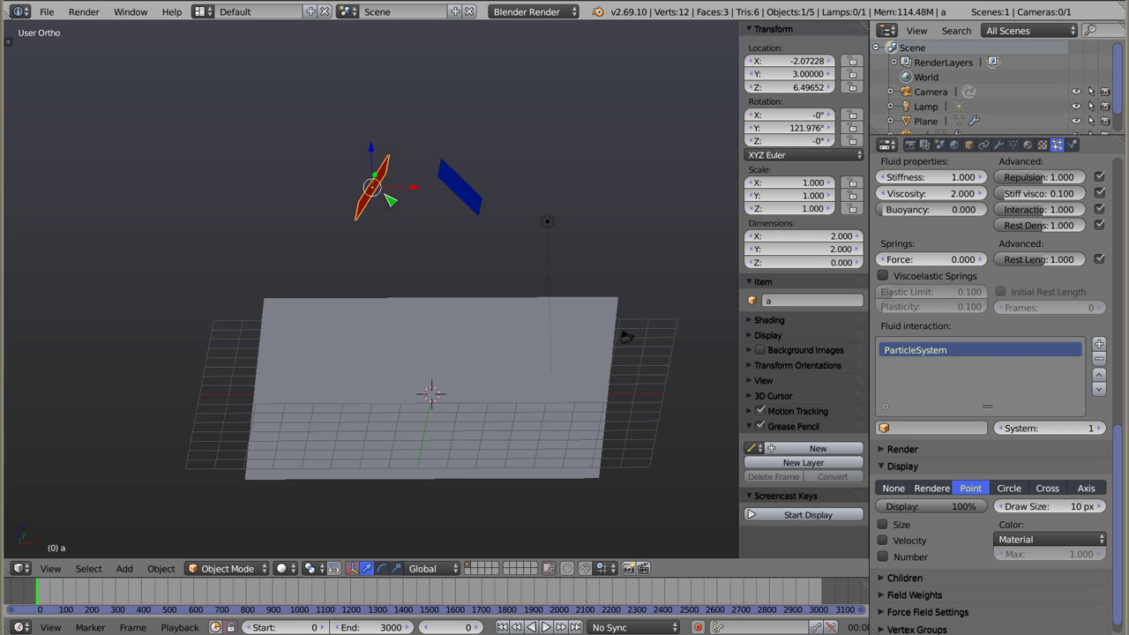
left_click(886, 429)
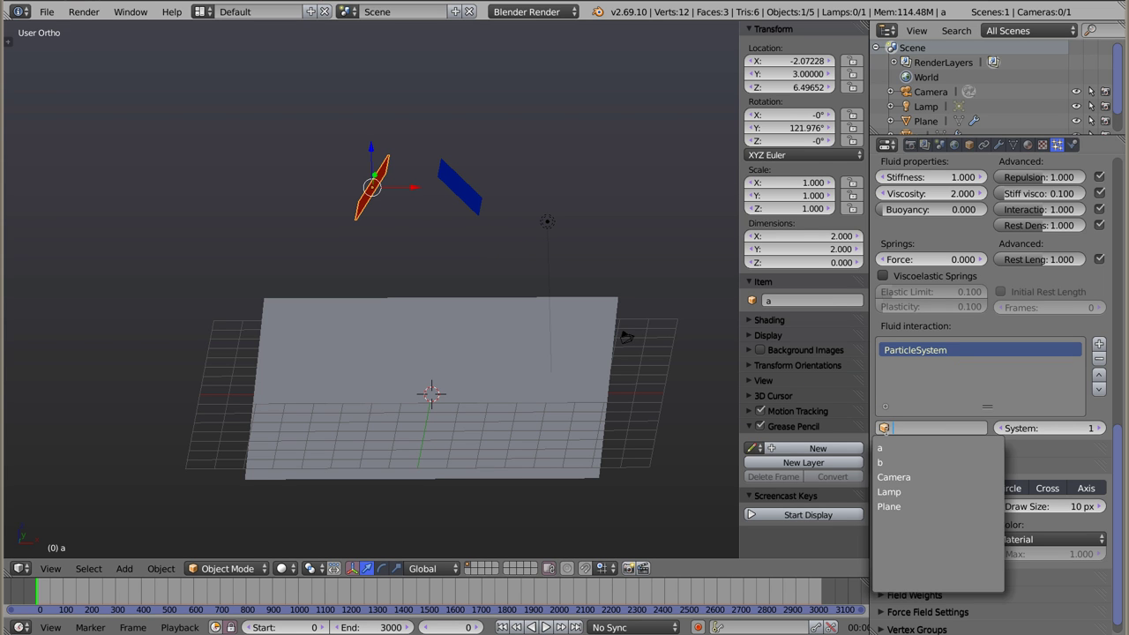
left_click(891, 462)
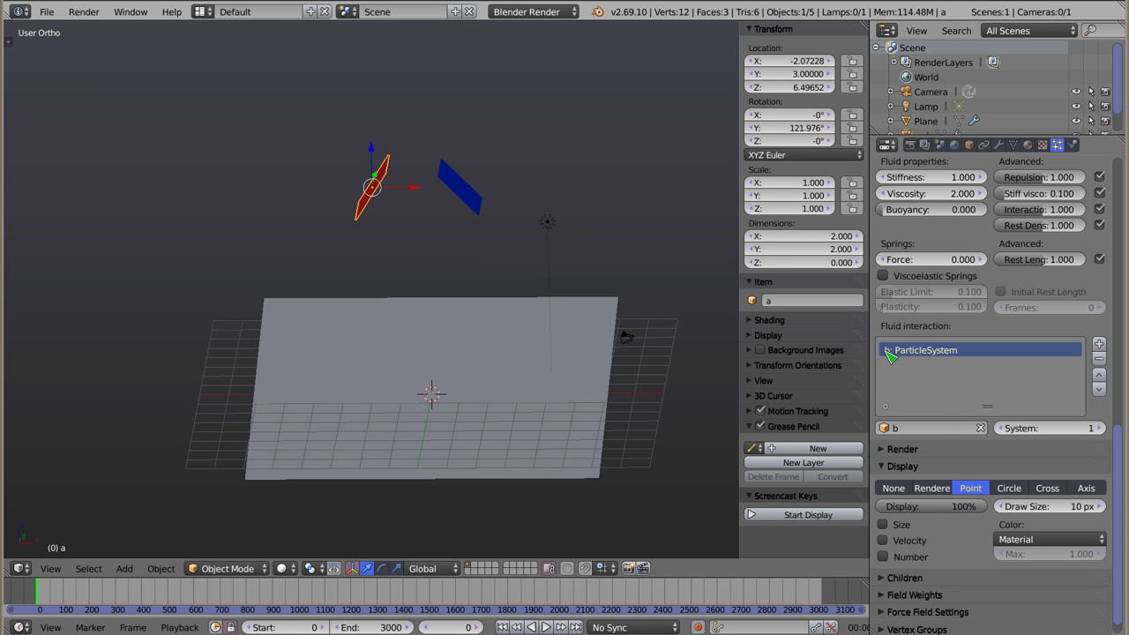
Add a fluid interaction to the blue emitter that targets object a's particle system.
right_click(464, 195)
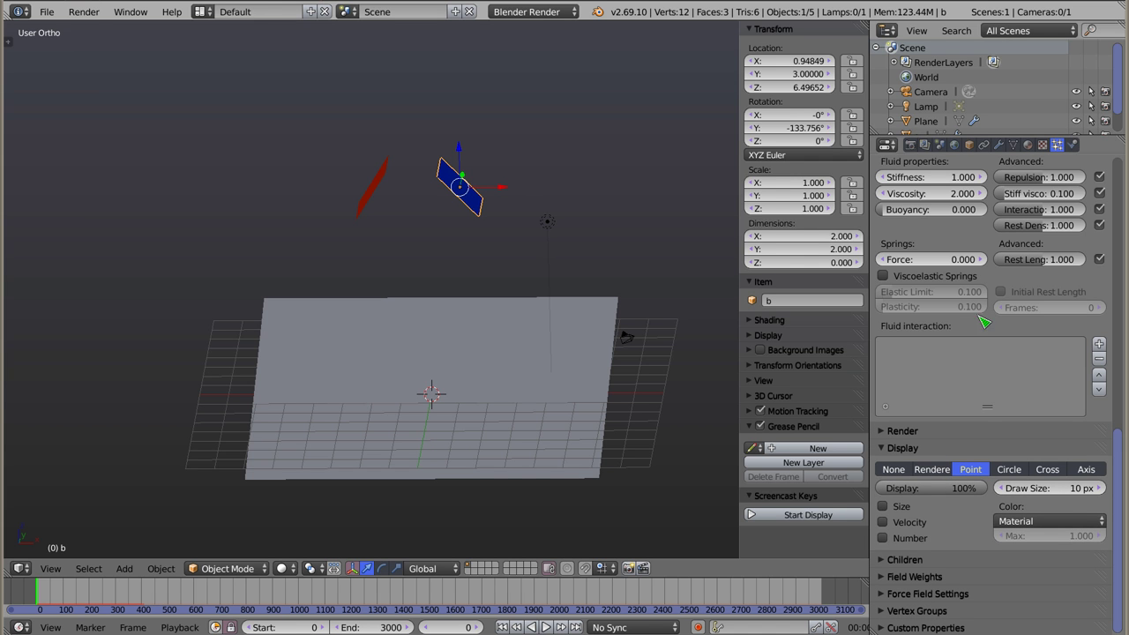
left_click(1099, 344)
left_click(908, 426)
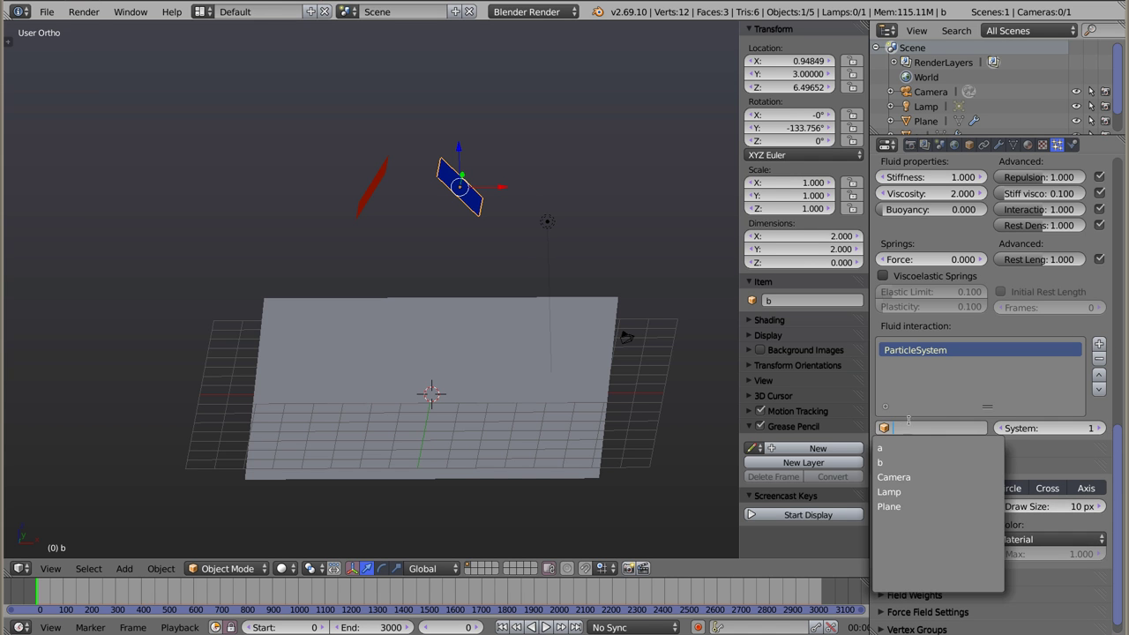
left_click(897, 452)
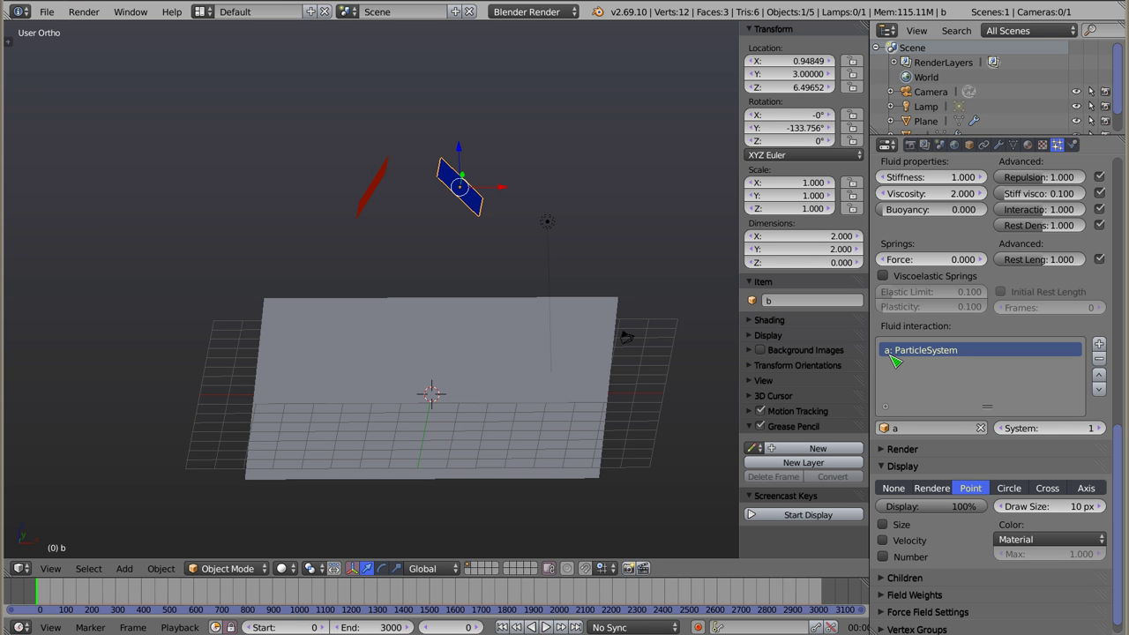
Save the scene over the existing file and quit the program.
key("ctrl+s")
left_click(443, 248)
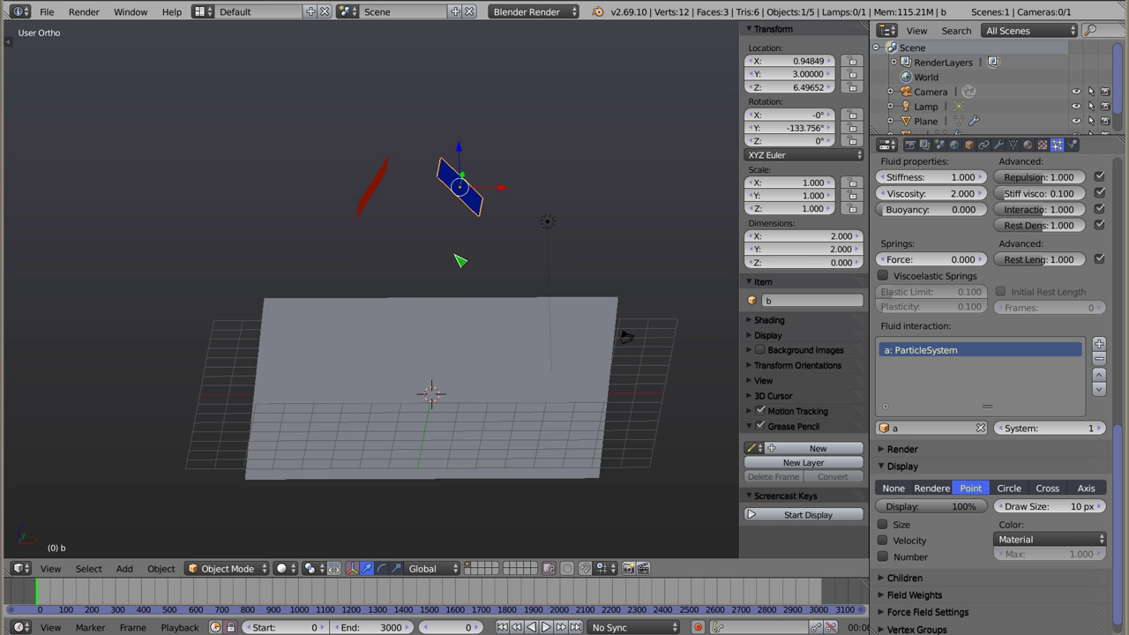
middle_click_drag(446, 231, 443, 305)
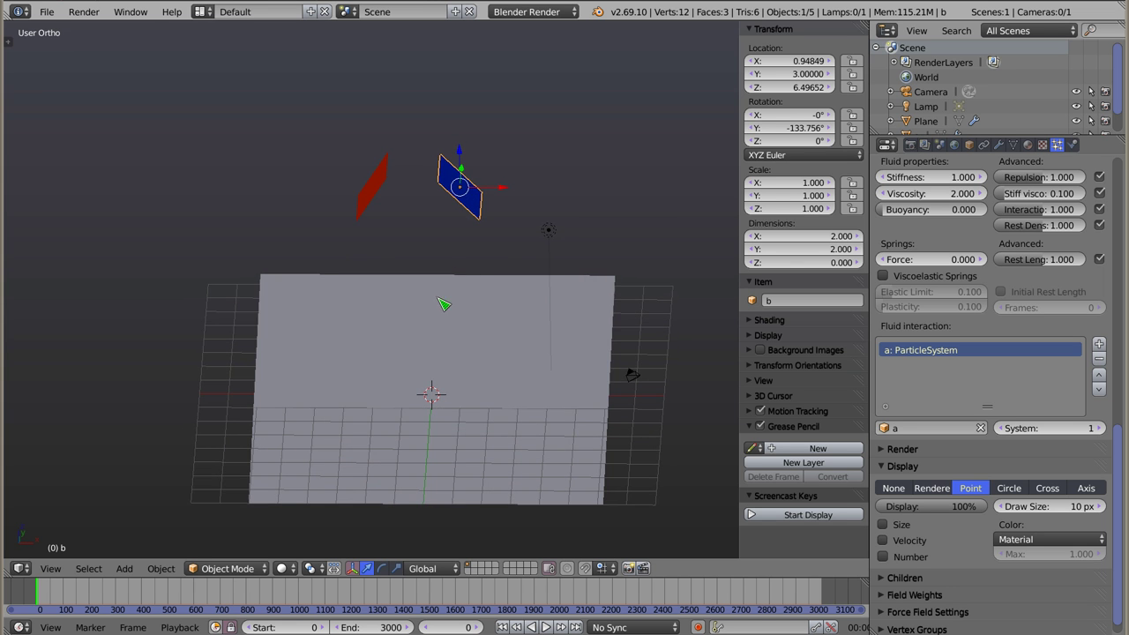
key("ctrl+q")
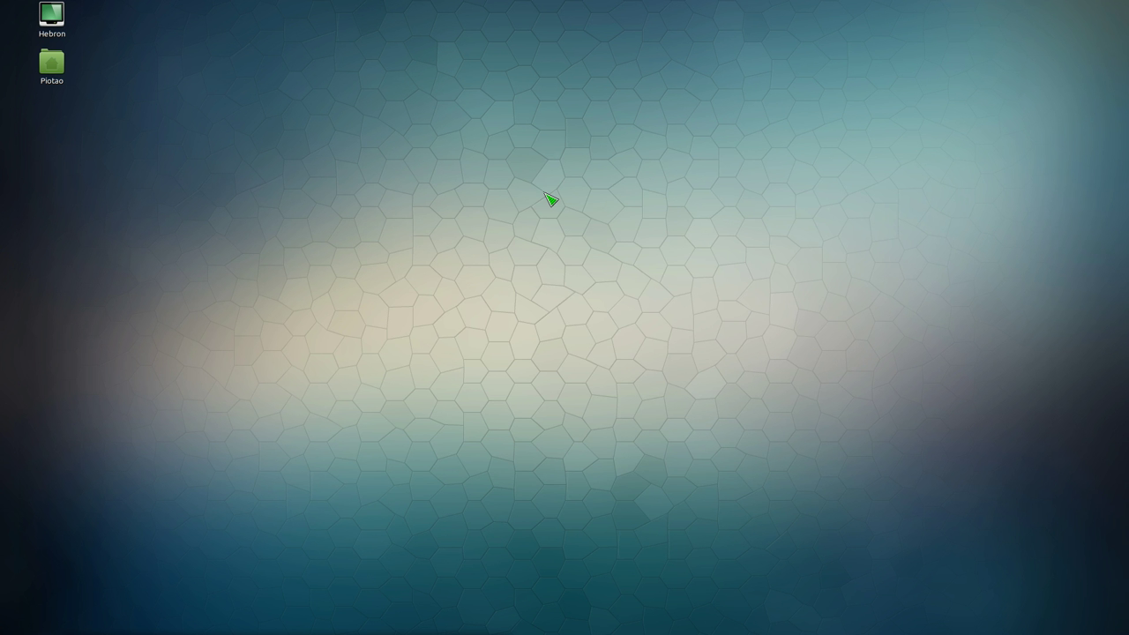